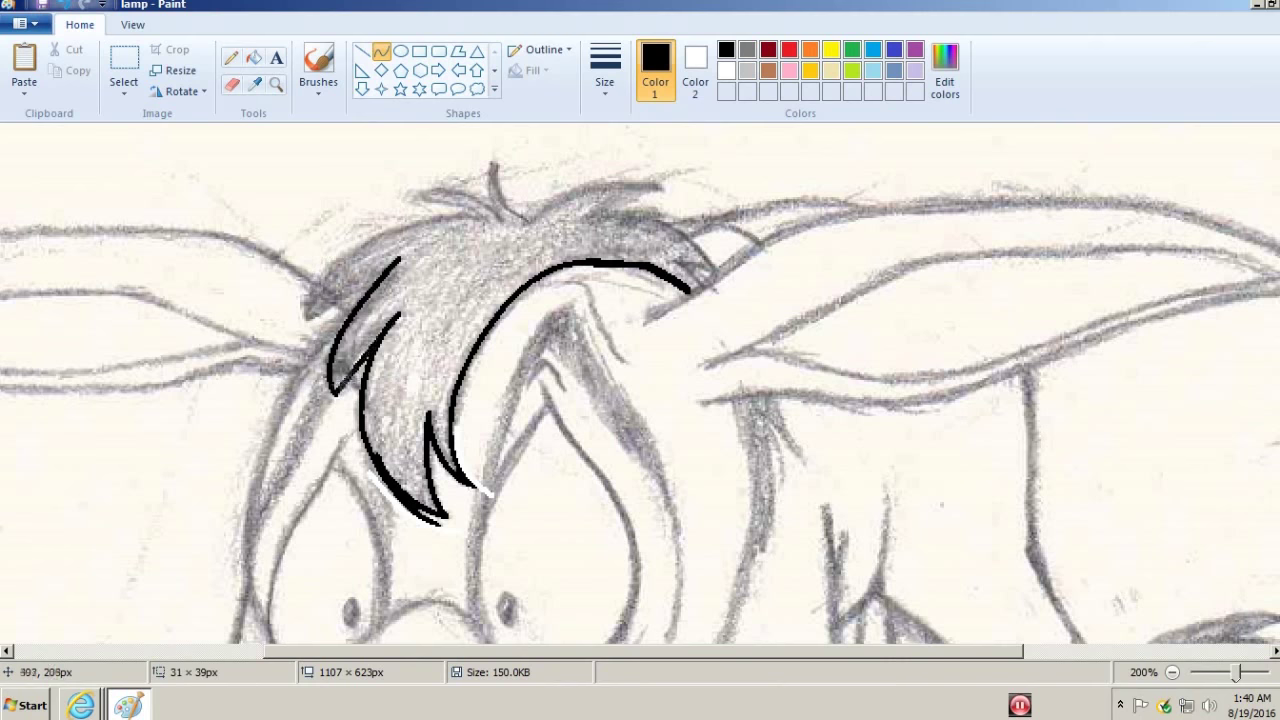
- Trace the upper outline of the hair with black curves, covering its left lock and the pointed locks on the right
left_click_drag(306, 316, 460, 214)
left_click_drag(390, 262, 345, 228)
left_click(314, 305)
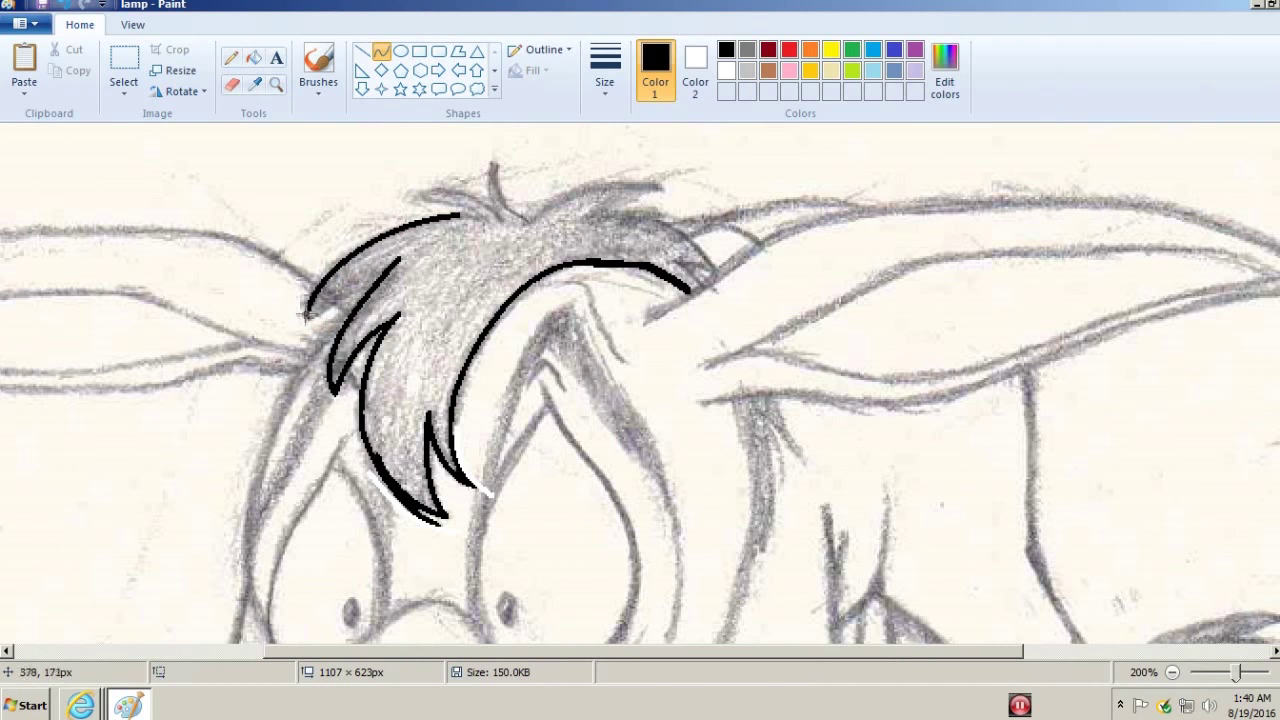
left_click_drag(527, 220, 693, 234)
left_click_drag(592, 213, 716, 268)
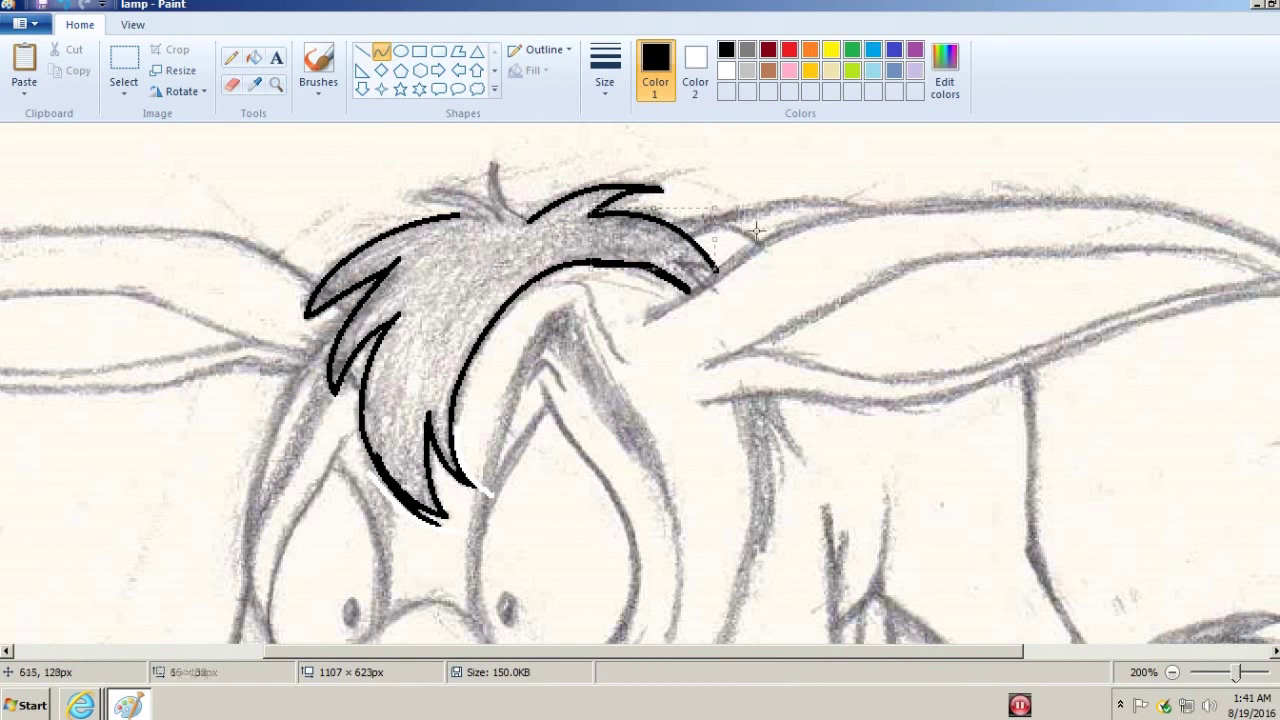
- Trace the small tufts on top of the hair with black curves and touch them up with the Pencil
mouse_move(510, 192)
left_mouse_down()
mouse_move(488, 212)
mouse_move(410, 196)
left_mouse_up()
left_click_drag(448, 203, 437, 178)
mouse_move(495, 214)
left_mouse_down()
mouse_move(465, 199)
mouse_move(506, 180)
left_mouse_up()
left_click_drag(630, 188, 677, 177)
left_click(231, 57)
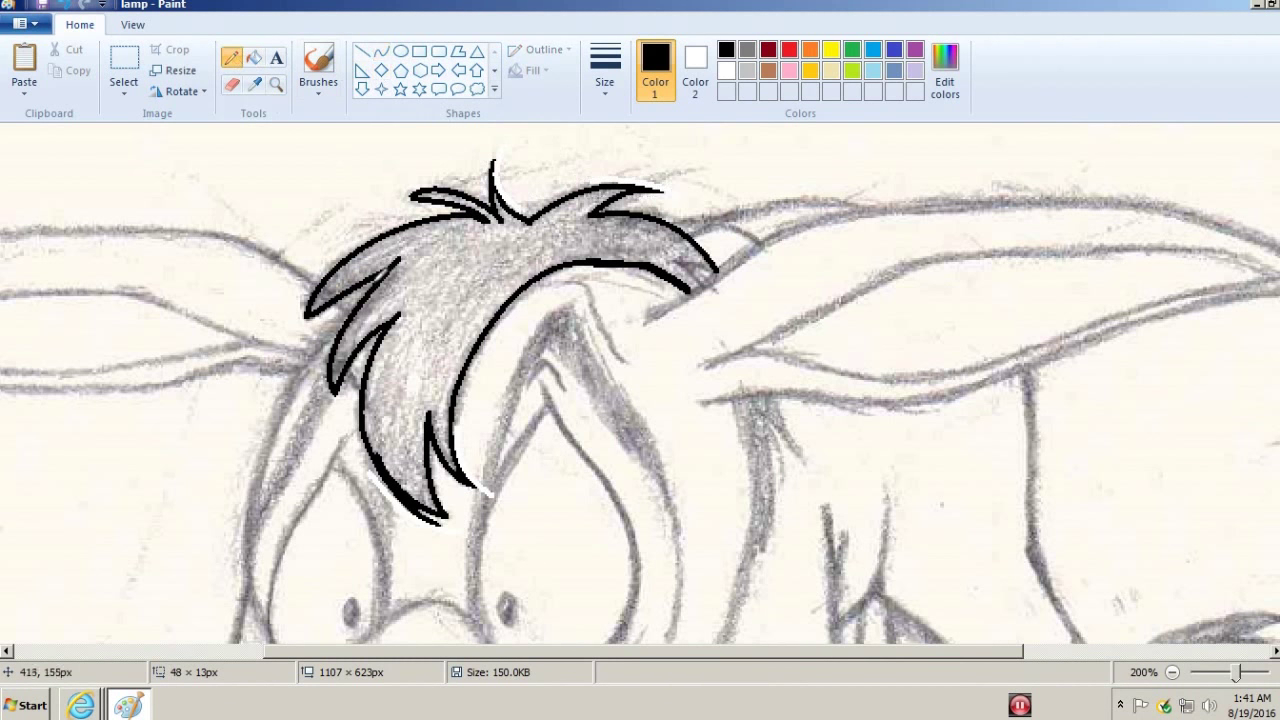
- Trace the short forehead crease just below the right part of the fringe with a black curve
scroll(640, 400, "left", 2)
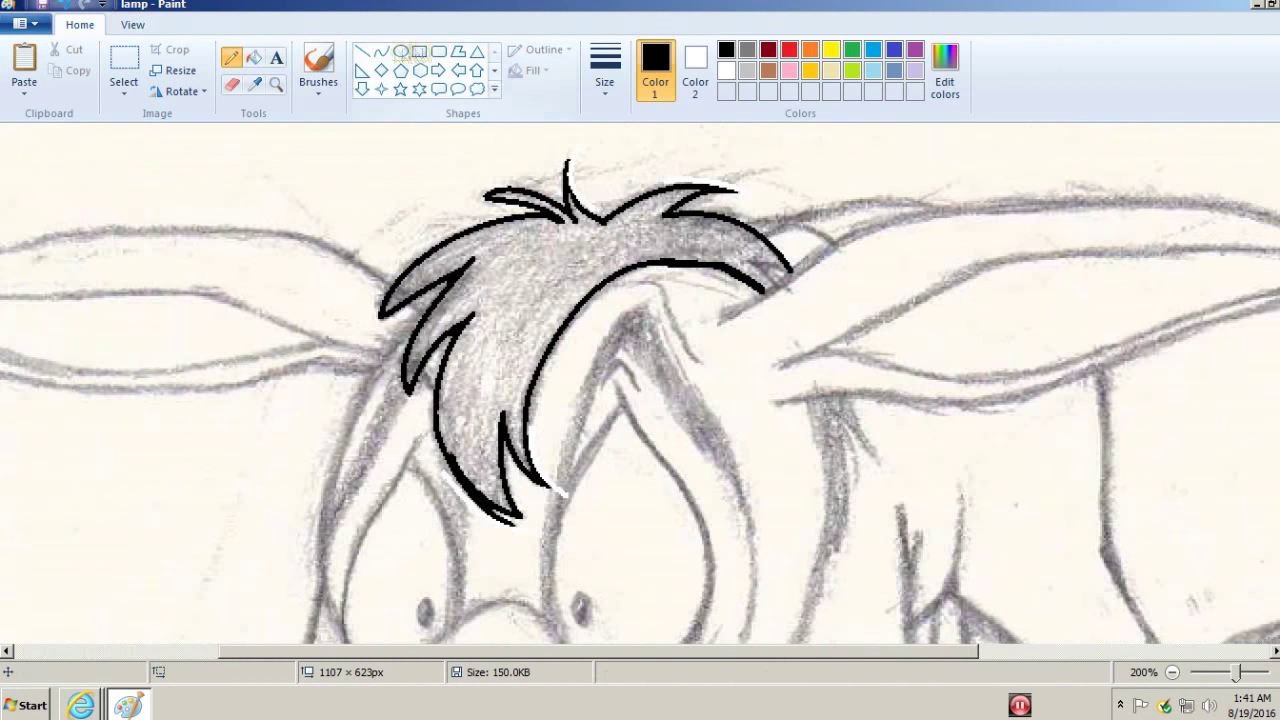
left_click(381, 51)
scroll(640, 400, "down", 3)
left_click_drag(632, 157, 700, 238)
left_click(231, 57)
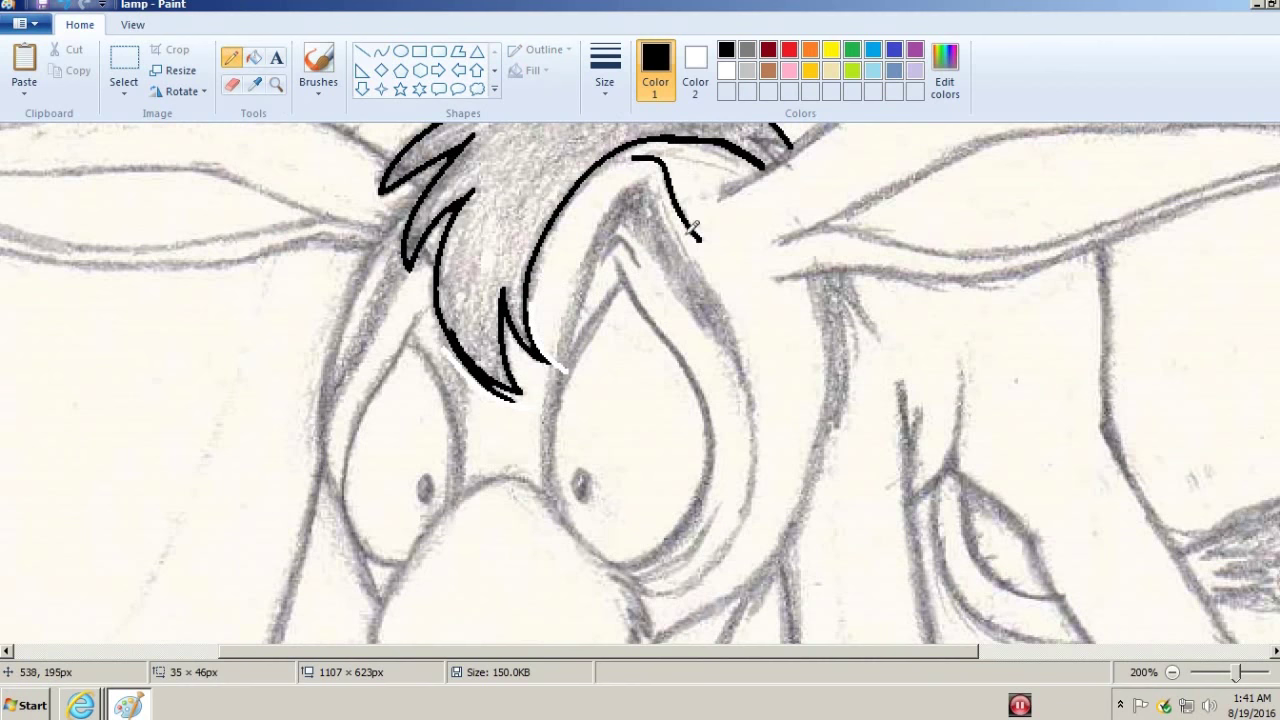
- Trace both sides of the donkey's large right eye with black curves, from its pointed top down to the muzzle
left_click(381, 51)
mouse_move(616, 258)
left_mouse_down()
mouse_move(700, 378)
mouse_move(710, 432)
mouse_move(620, 568)
left_mouse_up()
left_click_drag(660, 510, 692, 560)
left_click_drag(624, 284, 566, 518)
left_click_drag(560, 410, 517, 431)
left_click(517, 431)
- Trace the outer contour around the large right eye and the inner contour beside the left eye with black curves
left_click_drag(565, 515, 625, 188)
left_click_drag(590, 340, 554, 290)
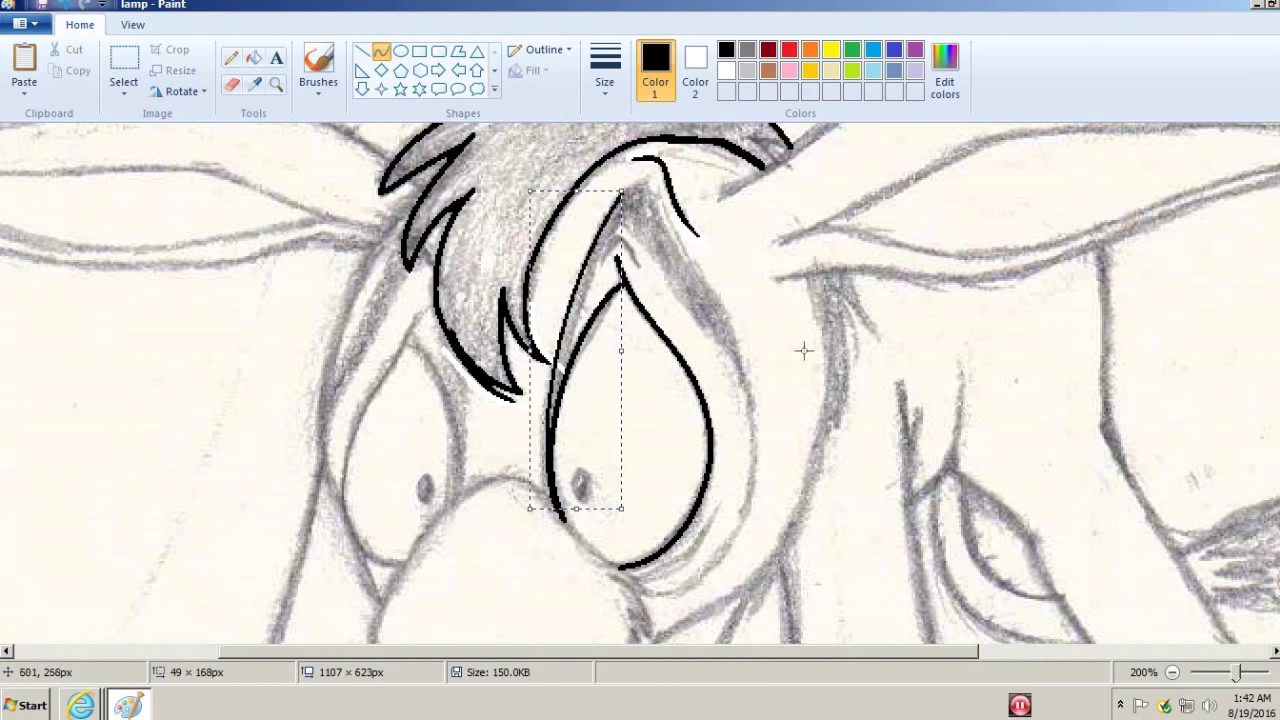
mouse_move(745, 388)
left_mouse_down()
mouse_move(668, 607)
mouse_move(645, 592)
left_mouse_up()
mouse_move(740, 470)
left_mouse_down()
mouse_move(758, 470)
mouse_move(755, 500)
left_mouse_up()
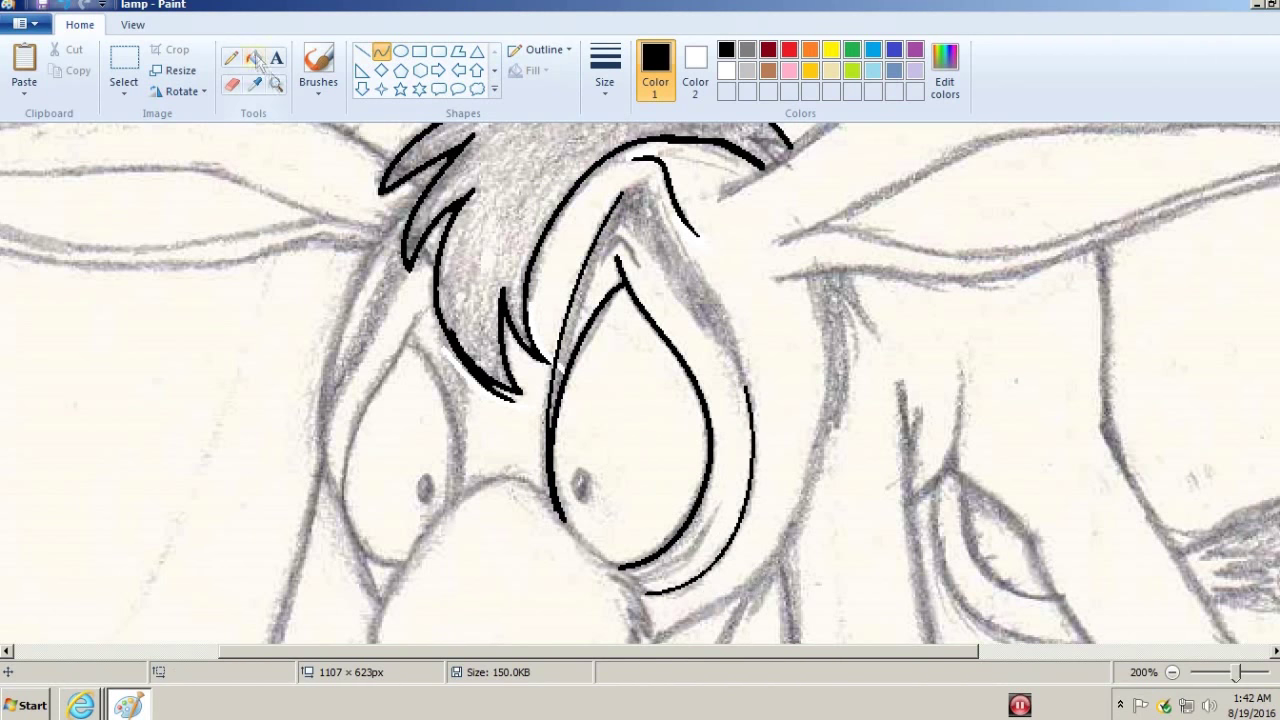
mouse_move(458, 500)
left_mouse_down()
mouse_move(452, 335)
mouse_move(457, 368)
left_mouse_up()
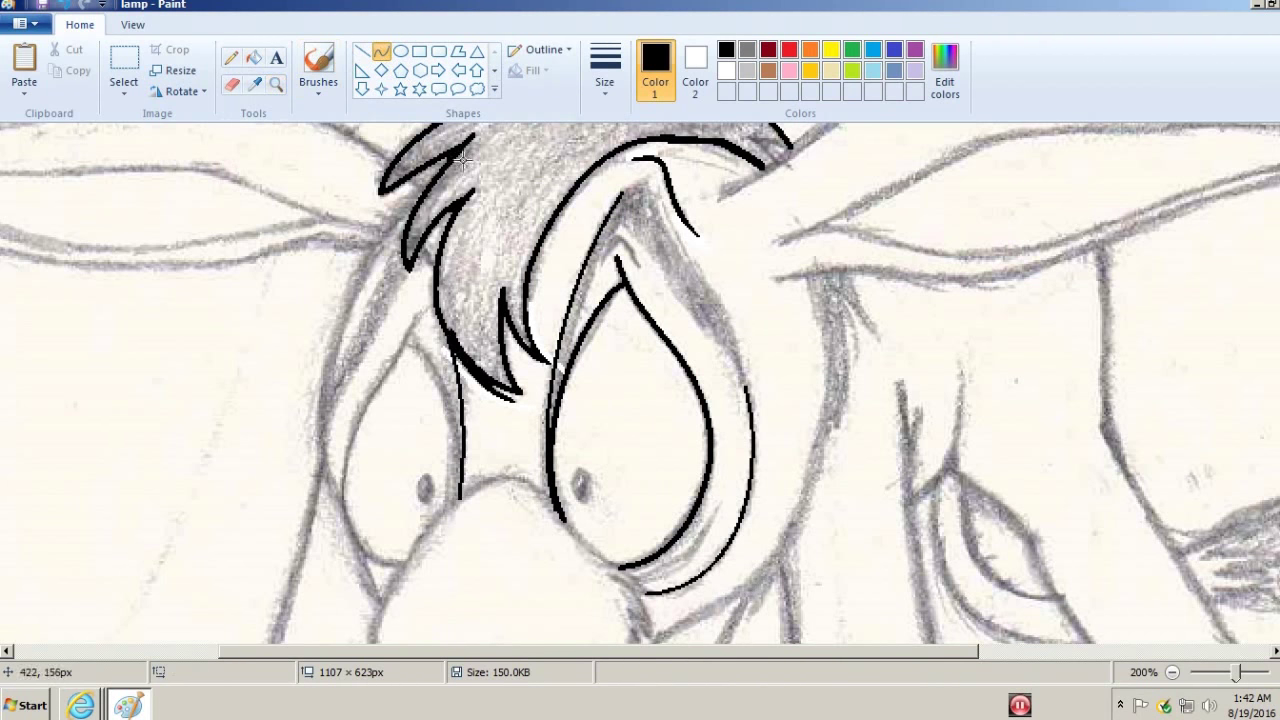
- Outline the shaded eyebrow above the large right eye in black and touch up its edges with the Pencil
key("ctrl+Page_Up")
left_click(362, 51)
left_click_drag(503, 504, 360, 212)
left_click(381, 51)
left_click_drag(410, 348, 414, 342)
mouse_move(352, 212)
left_mouse_down()
mouse_move(306, 202)
mouse_move(328, 170)
left_mouse_up()
left_click_drag(347, 282, 498, 484)
left_click_drag(445, 378, 440, 372)
left_click(430, 360)
mouse_move(266, 290)
left_mouse_down()
mouse_move(349, 244)
mouse_move(325, 222)
mouse_move(307, 232)
left_mouse_up()
left_click(231, 57)
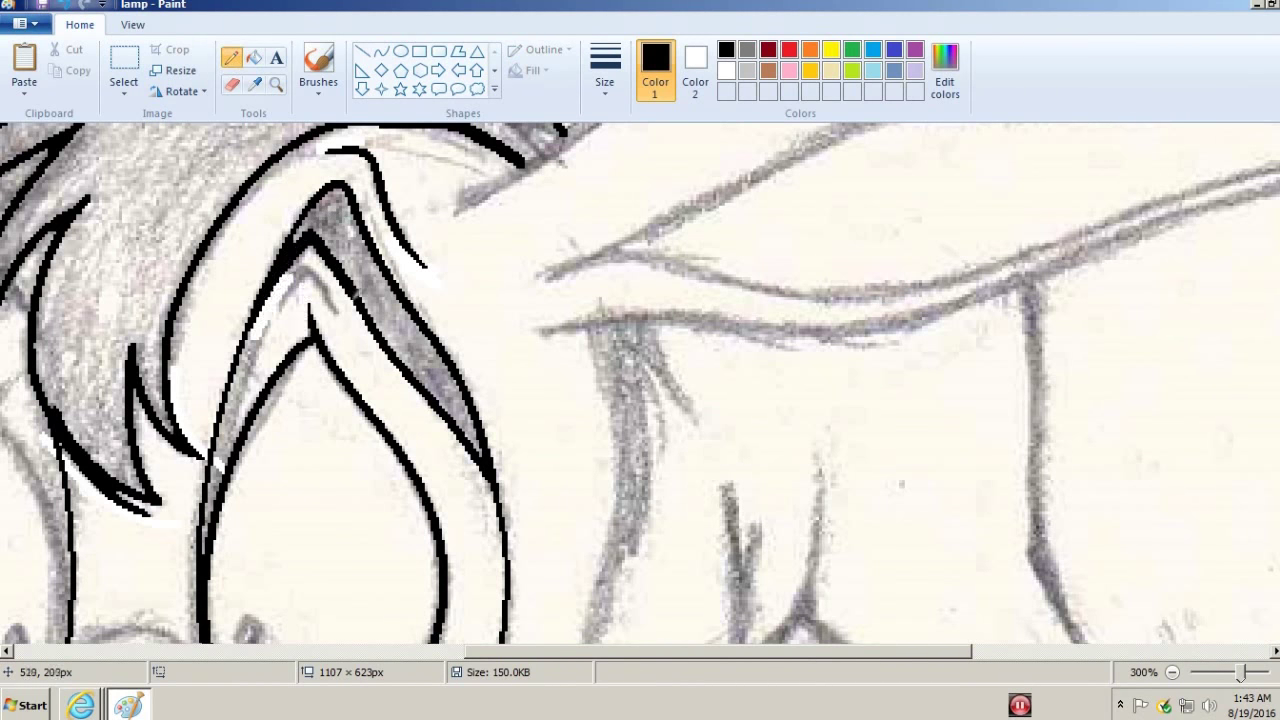
- Trace the small crease above the large right eye and the thin crease beneath it with black curves
mouse_move(336, 313)
left_mouse_down()
mouse_move(305, 270)
mouse_move(279, 300)
left_mouse_up()
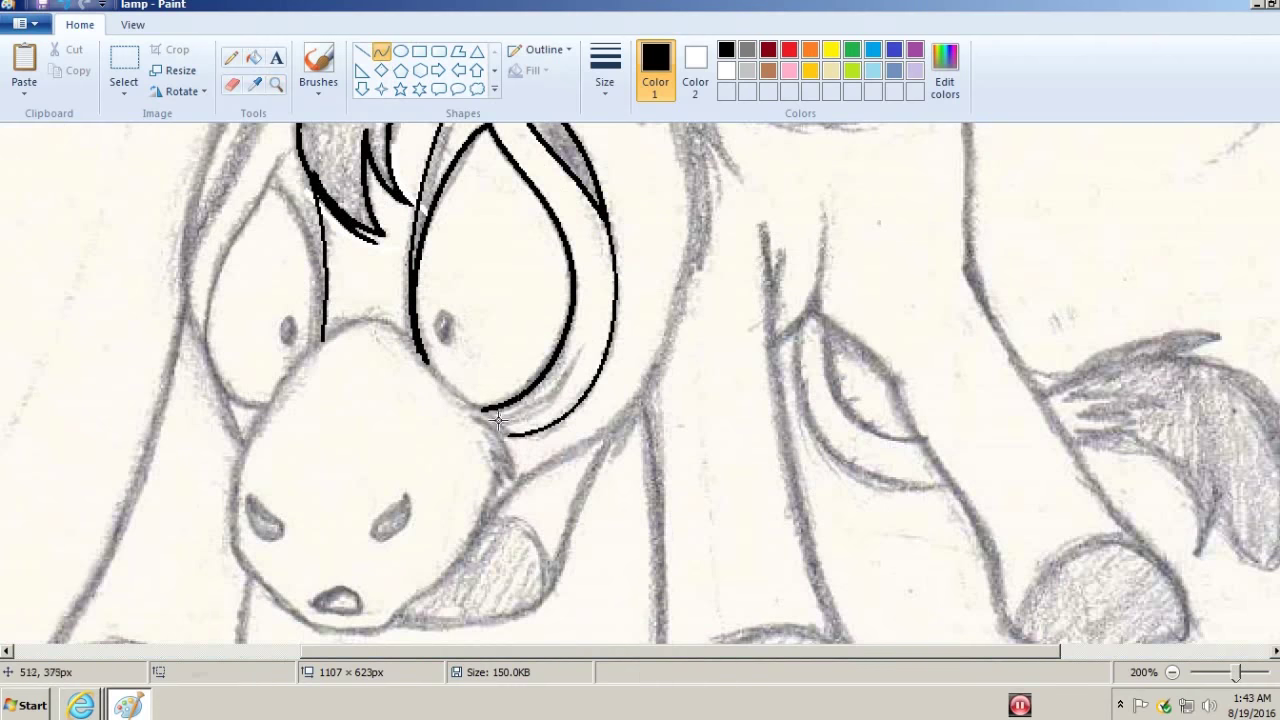
left_click_drag(500, 425, 585, 345)
mouse_move(555, 395)
left_mouse_down()
mouse_move(583, 343)
mouse_move(560, 385)
left_mouse_up()
- Outline the left eye with black curves along its top point, outer side and inner side
scroll(282, 304, "up", 2)
left_click_drag(288, 278, 237, 363)
left_click_drag(275, 300, 288, 278)
left_click_drag(237, 363, 270, 537)
left_click_drag(235, 470, 198, 472)
left_click_drag(268, 302, 318, 472)
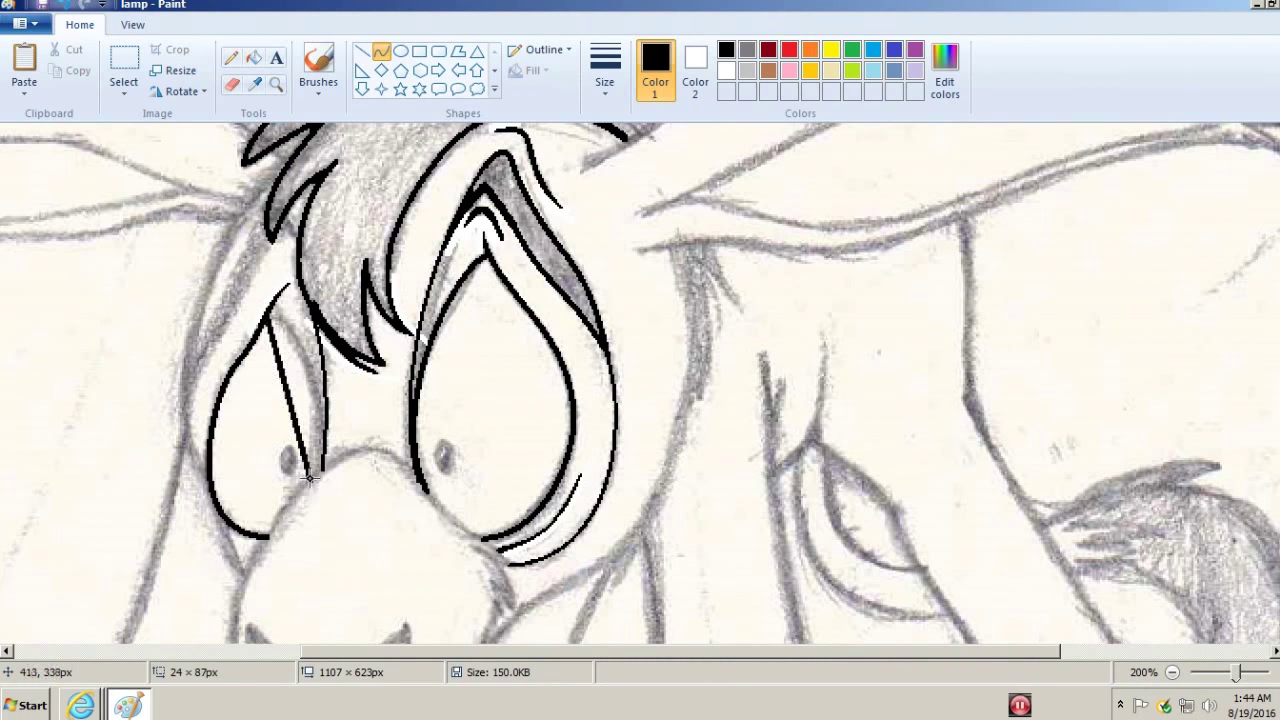
left_click_drag(300, 400, 330, 408)
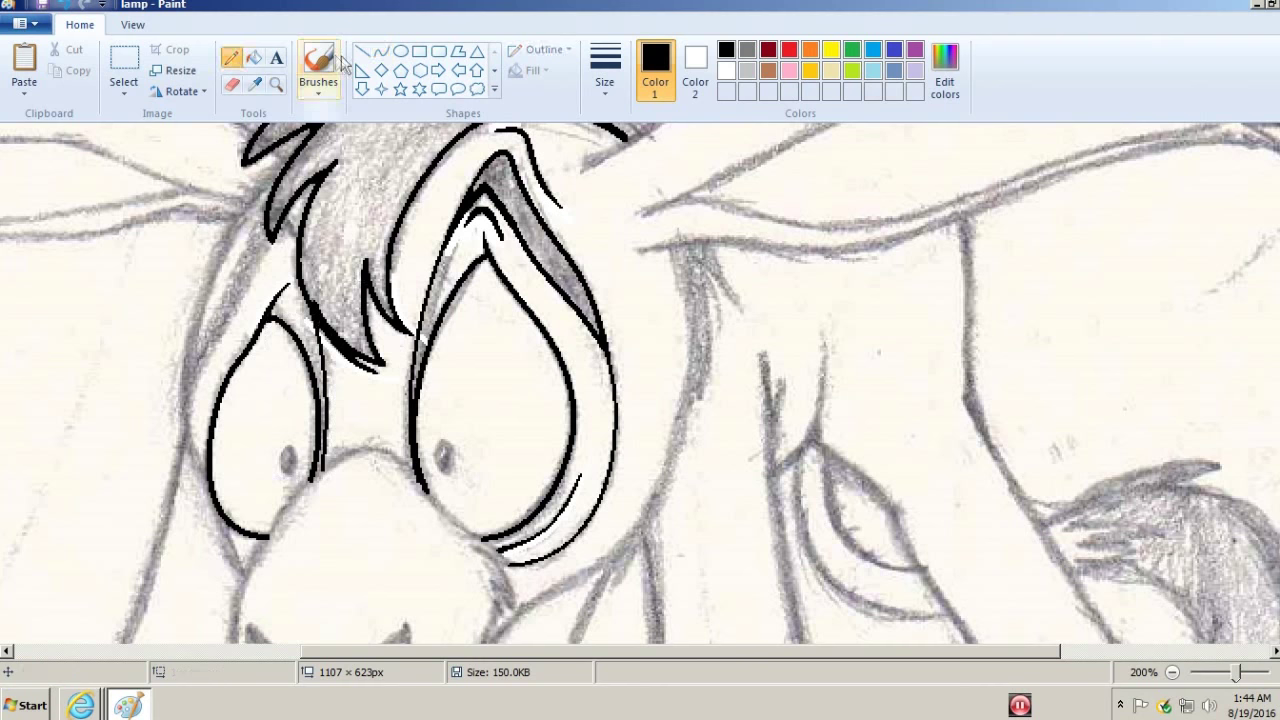
- Trace the arched top of the muzzle and its left side with black curves
scroll(371, 309, "down", 3)
left_click_drag(348, 323, 266, 408)
mouse_move(306, 366)
left_mouse_down()
mouse_move(298, 356)
mouse_move(286, 372)
mouse_move(232, 492)
mouse_move(240, 450)
left_mouse_up()
left_click_drag(348, 323, 398, 318)
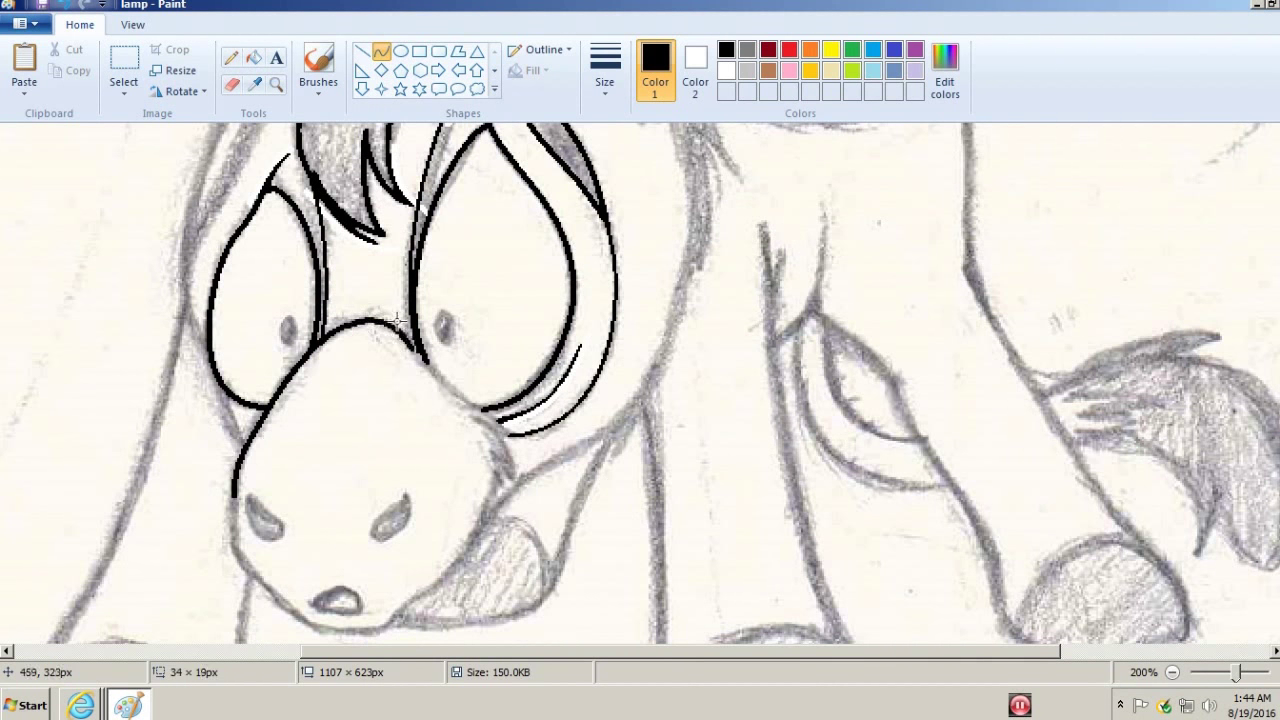
left_click_drag(254, 566, 256, 574)
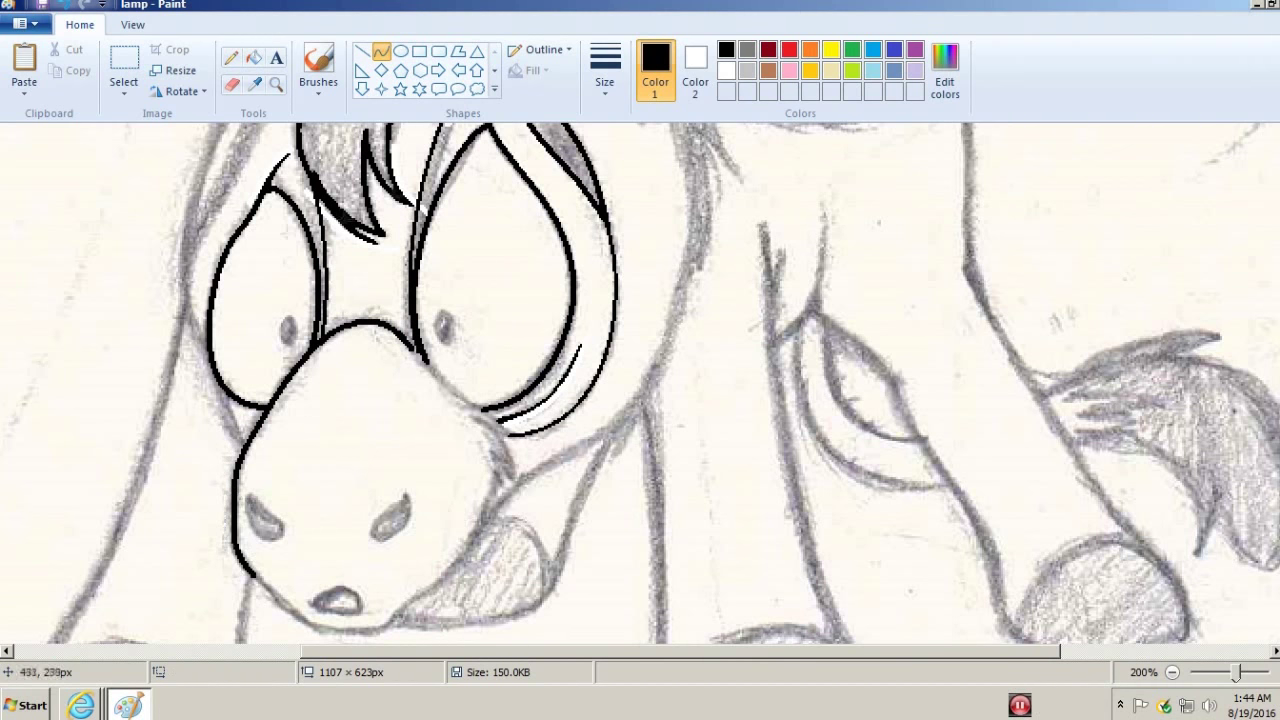
- Trace the left side of the head and the shaded left eyebrow in black, filling in the corners with the Pencil
scroll(226, 410, "up", 3)
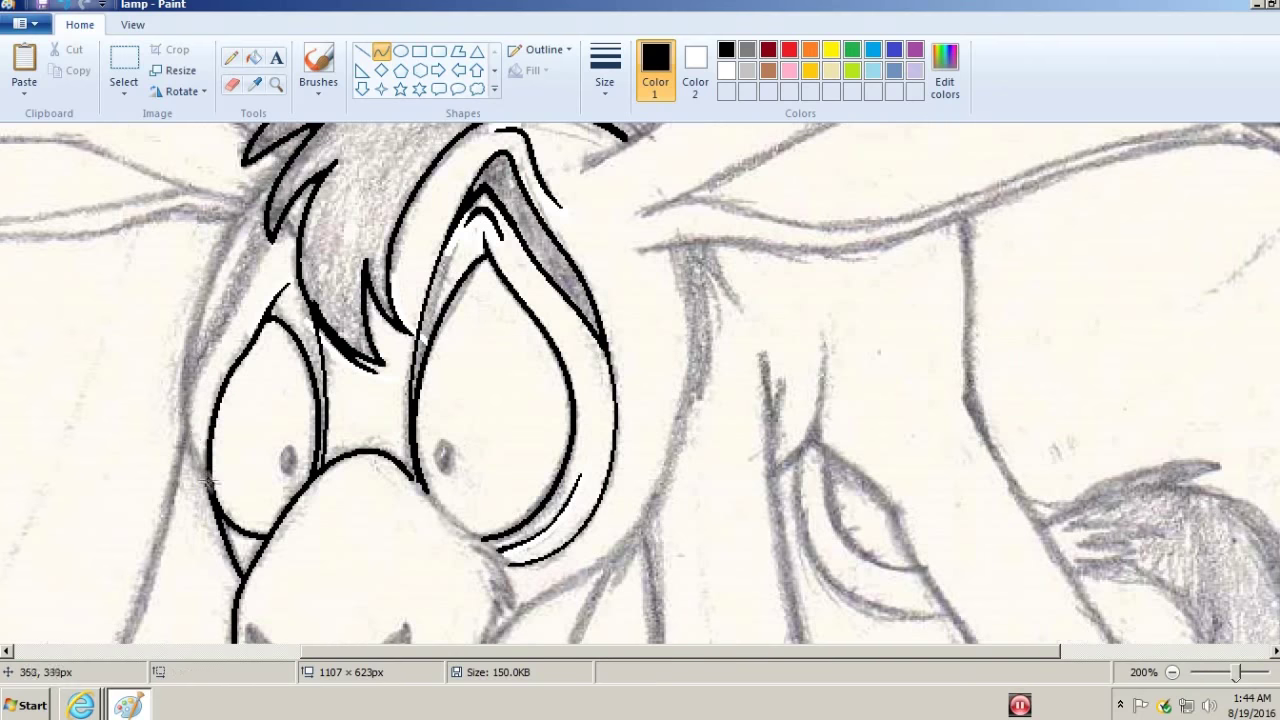
scroll(182, 400, "up", 3)
left_click_drag(186, 538, 280, 290)
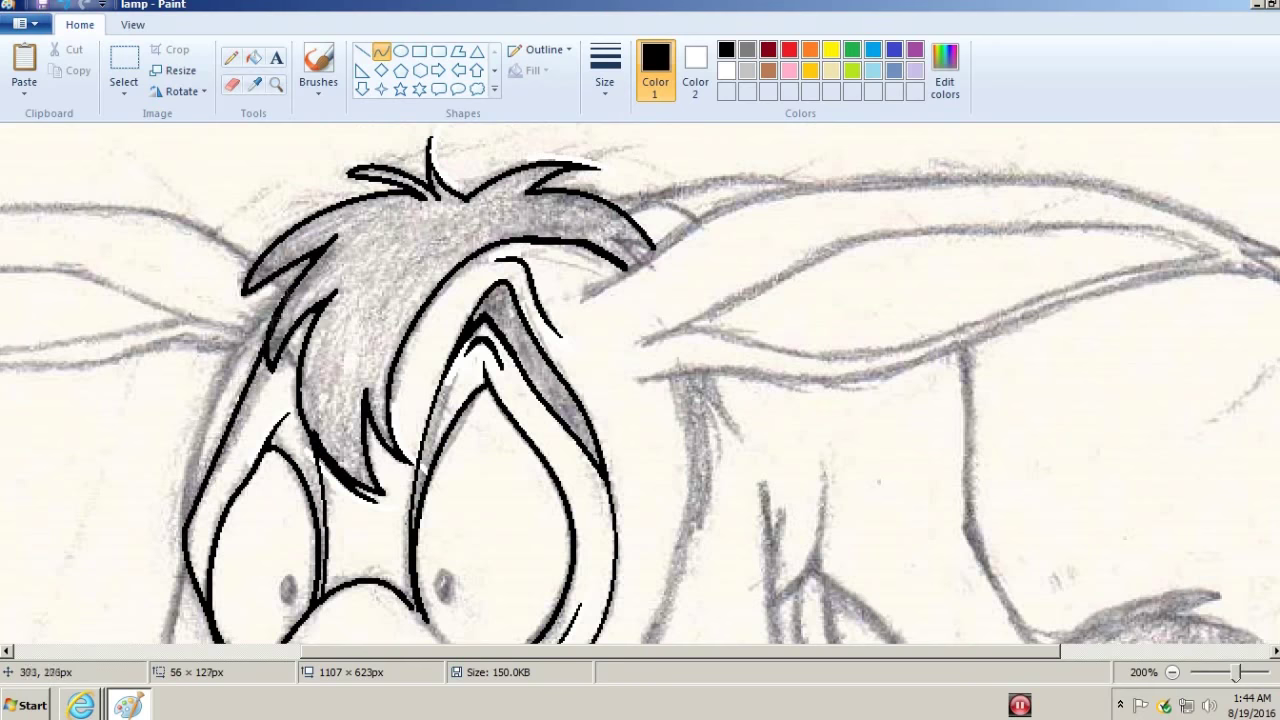
left_click_drag(230, 420, 205, 345)
mouse_move(232, 425)
left_mouse_down()
mouse_move(248, 418)
mouse_move(245, 431)
left_mouse_up()
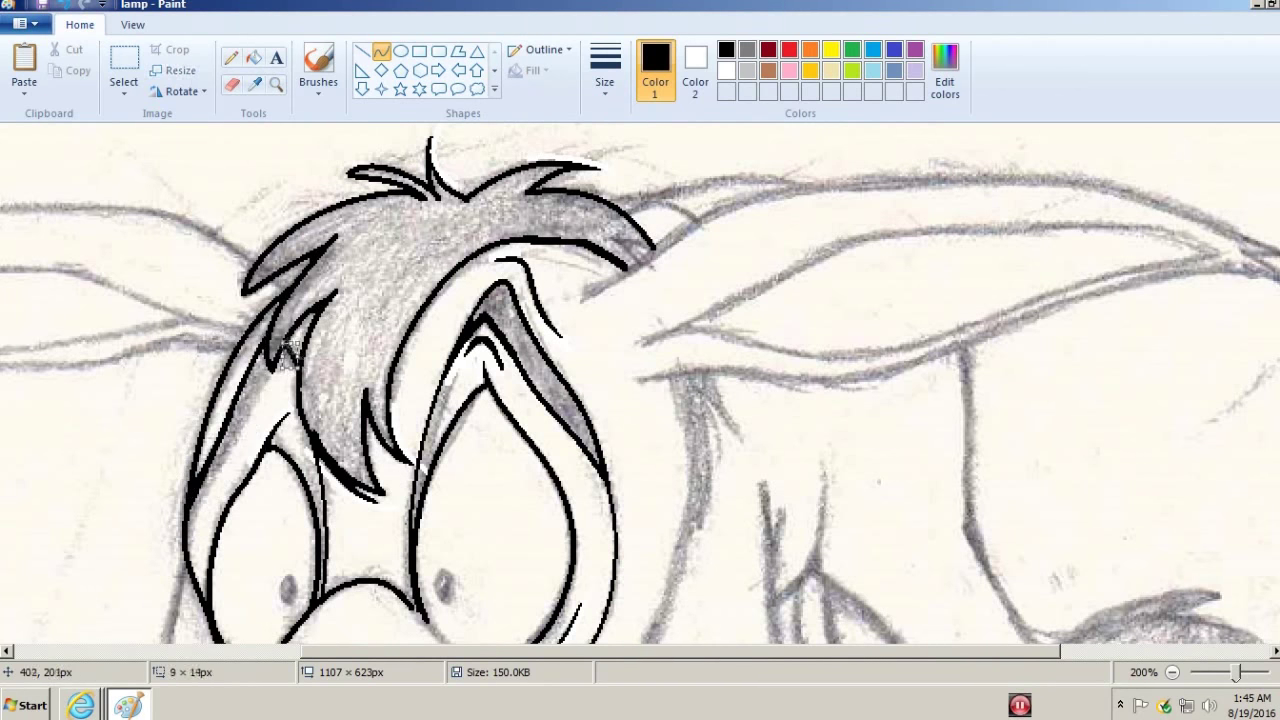
scroll(287, 352, "down", 3)
mouse_move(190, 398)
left_mouse_down()
mouse_move(281, 252)
mouse_move(270, 222)
left_mouse_up()
left_click(233, 60)
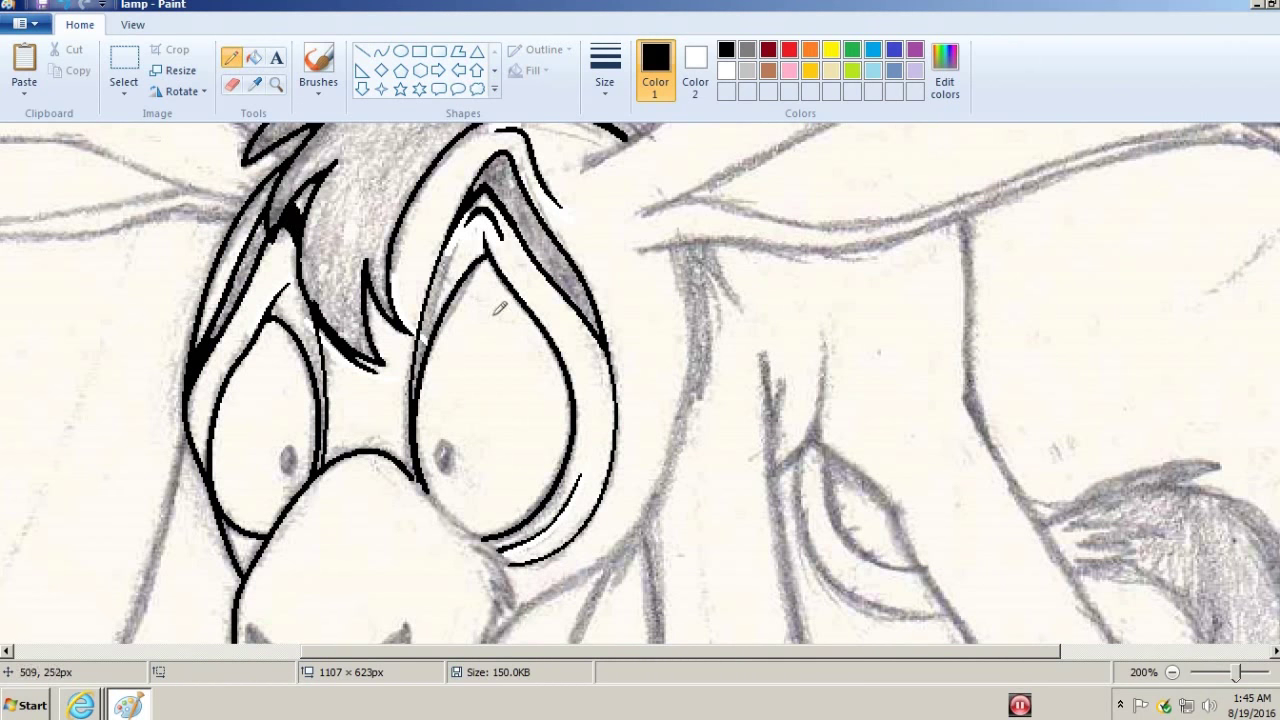
- Trace the muzzle's upper right edge and bottom in black, covering stray sketch marks along the upper edges with white
scroll(320, 316, "down", 4)
left_click(381, 51)
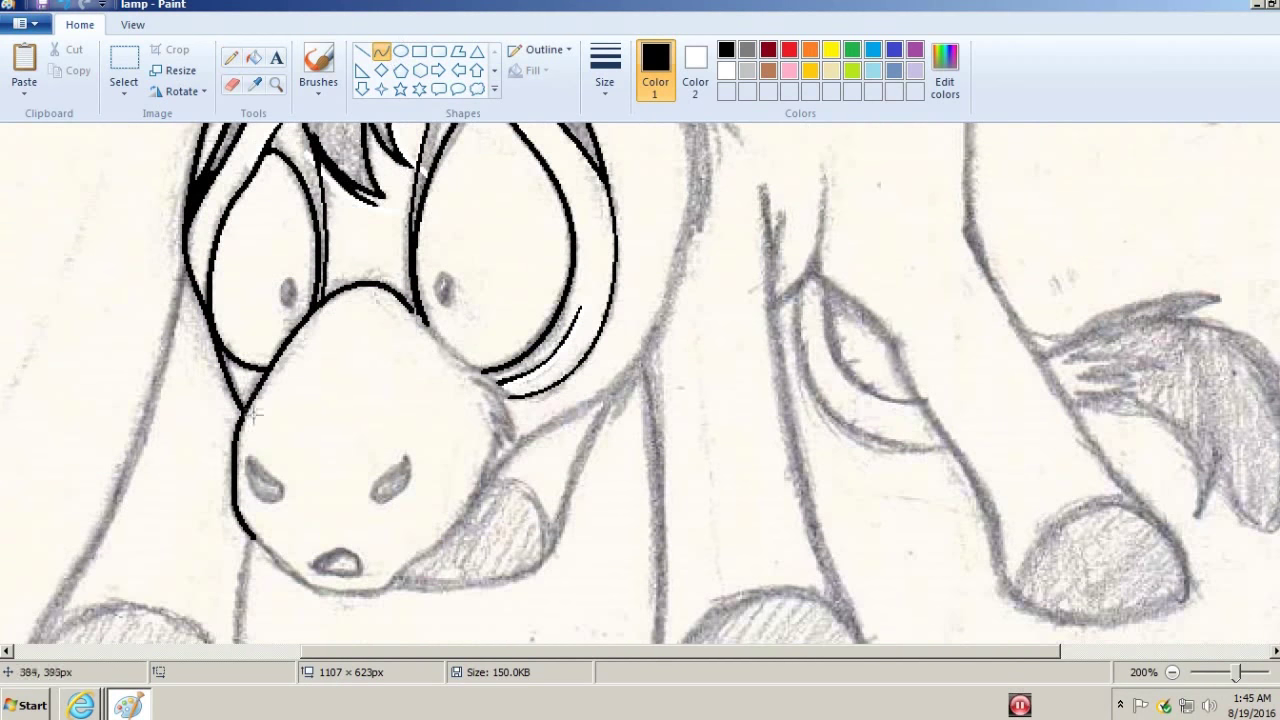
left_click_drag(411, 344, 411, 302)
left_click_drag(440, 352, 484, 366)
left_click_drag(417, 298, 397, 318)
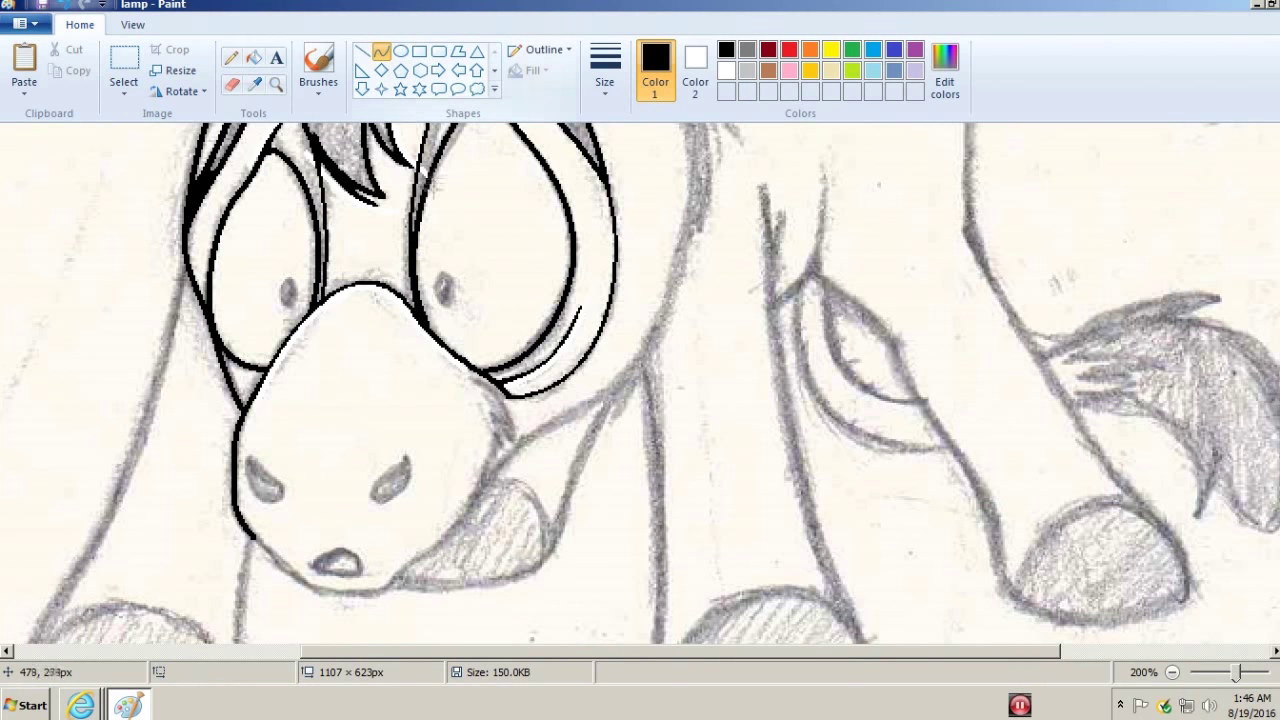
left_click_drag(421, 190, 411, 325)
double_click(410, 322)
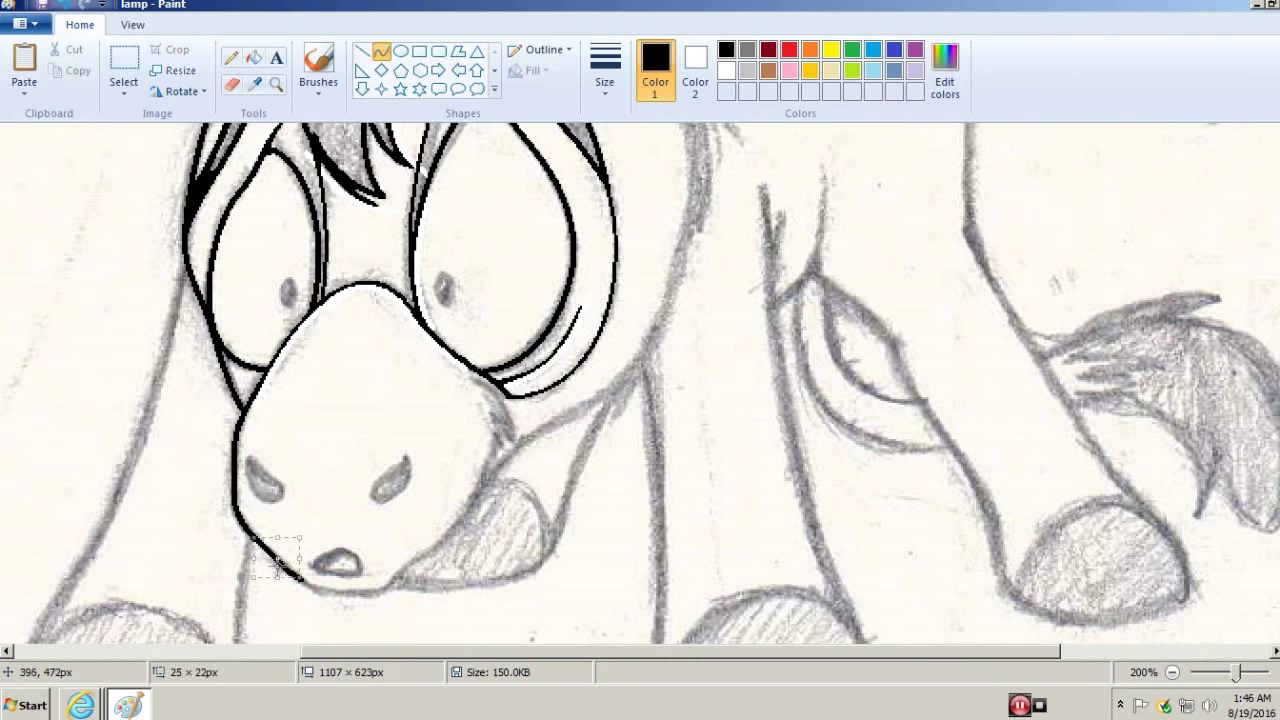
mouse_move(388, 573)
left_mouse_down()
mouse_move(400, 533)
mouse_move(450, 525)
mouse_move(485, 466)
left_mouse_up()
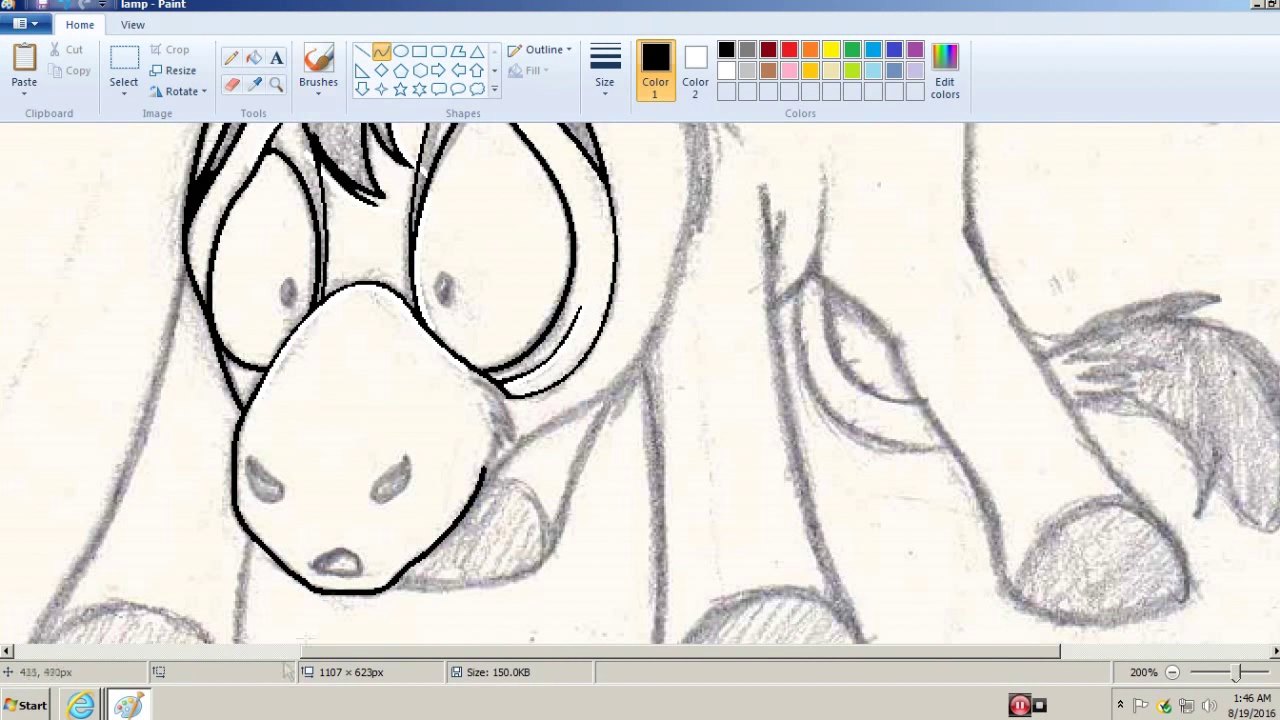
- Outline the mouth and the furry tuft on the muzzle's right side, joining the tuft to the muzzle outline with the Pencil
left_click(317, 565)
scroll(371, 520, "up", 1)
mouse_move(362, 281)
left_mouse_down()
mouse_move(407, 300)
mouse_move(420, 373)
left_mouse_up()
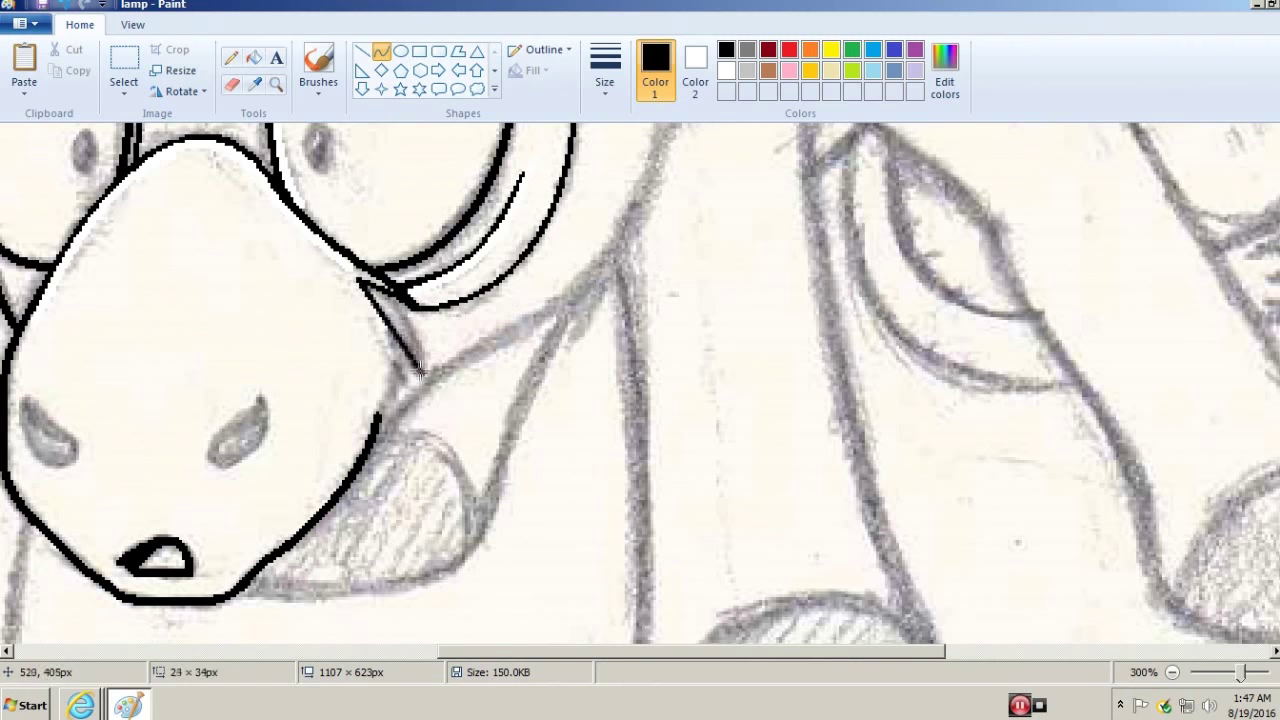
left_click(439, 331)
left_click(231, 57)
left_click(605, 70)
left_click(650, 162)
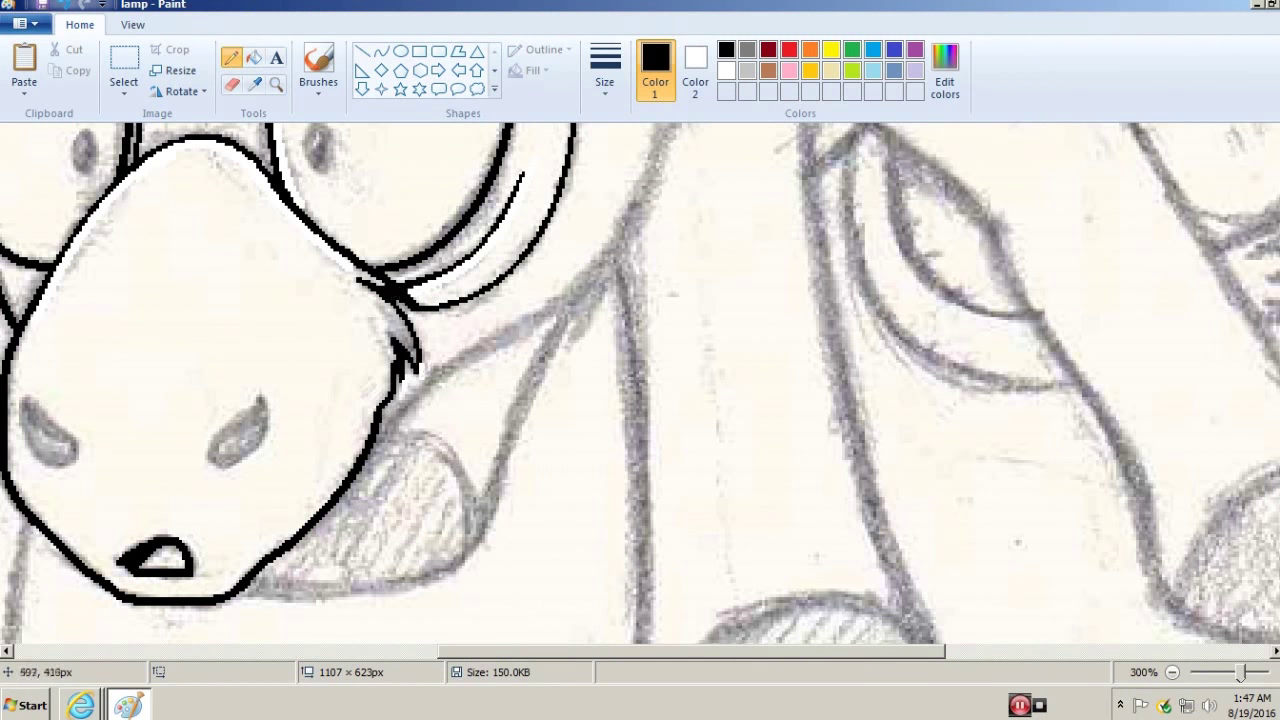
- Outline both nostrils in black with the Pencil
left_click(276, 84)
right_click(543, 429)
left_click(557, 418)
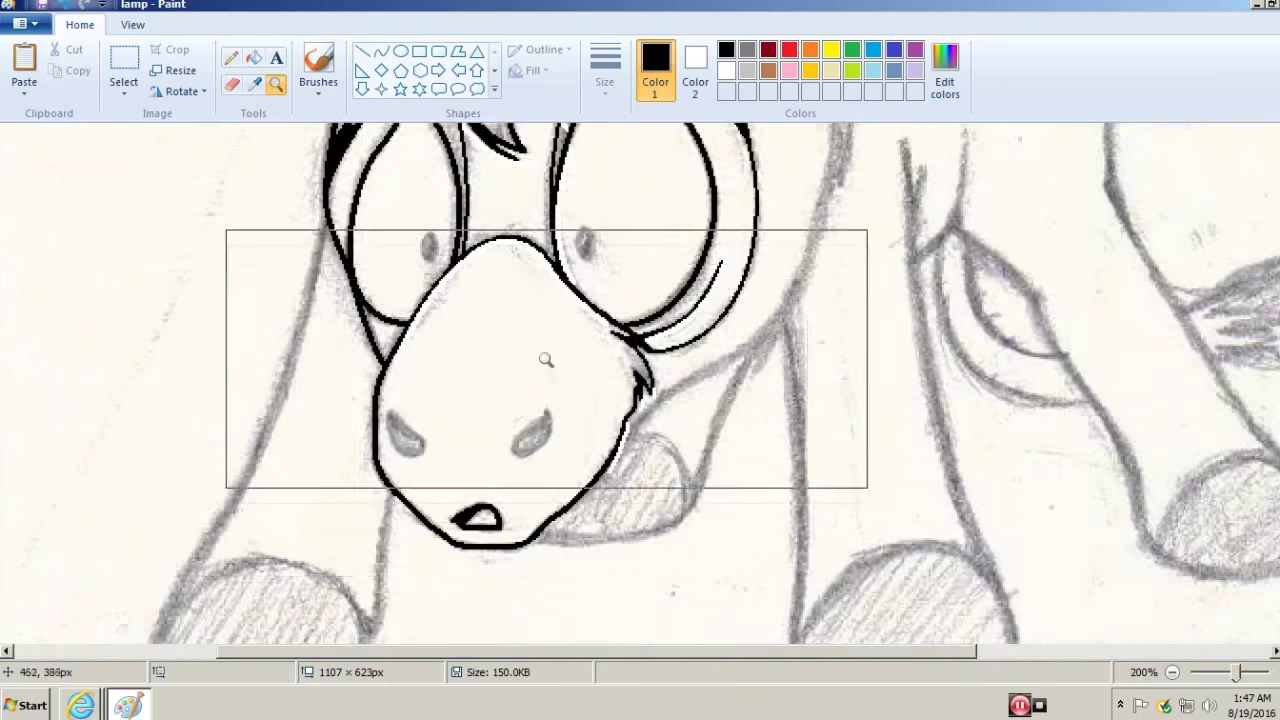
left_click(446, 337)
left_click(231, 57)
left_click_drag(448, 341, 455, 382)
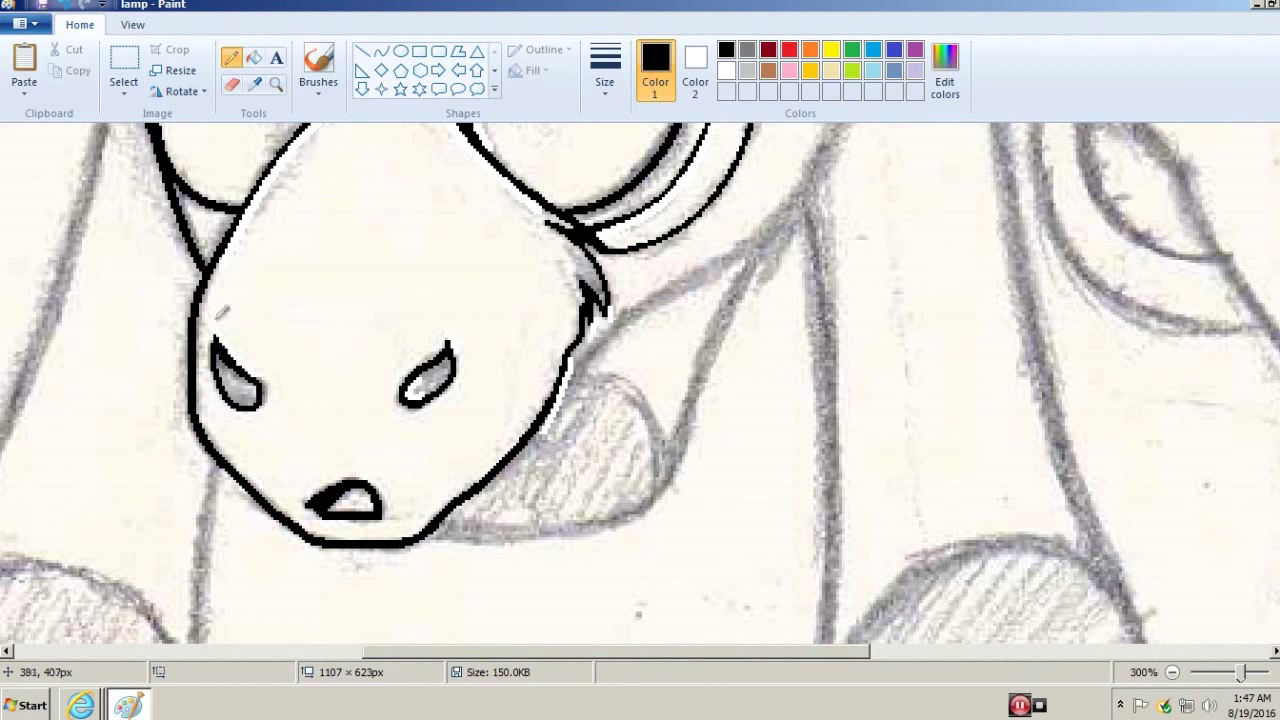
- Trace the outer edge of the left front leg and the bottom of its hoof with black curves
left_click(276, 84)
right_click(600, 400)
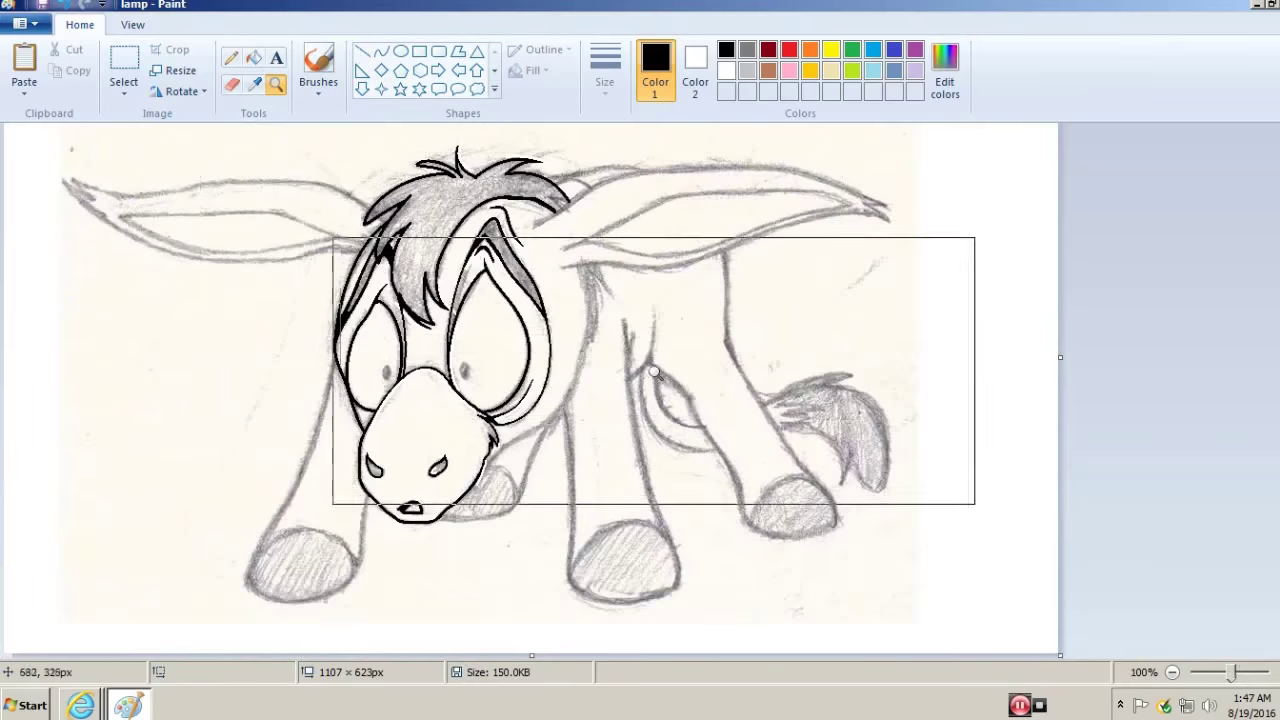
left_click(654, 366)
left_click(381, 51)
left_click_drag(452, 205, 345, 507)
mouse_move(415, 360)
left_mouse_down()
mouse_move(408, 400)
mouse_move(280, 523)
left_mouse_up()
scroll(444, 517, "down", 3)
left_click_drag(300, 470, 306, 454)
left_click_drag(280, 523, 486, 527)
mouse_move(400, 560)
left_mouse_down()
mouse_move(428, 600)
mouse_move(406, 605)
left_mouse_up()
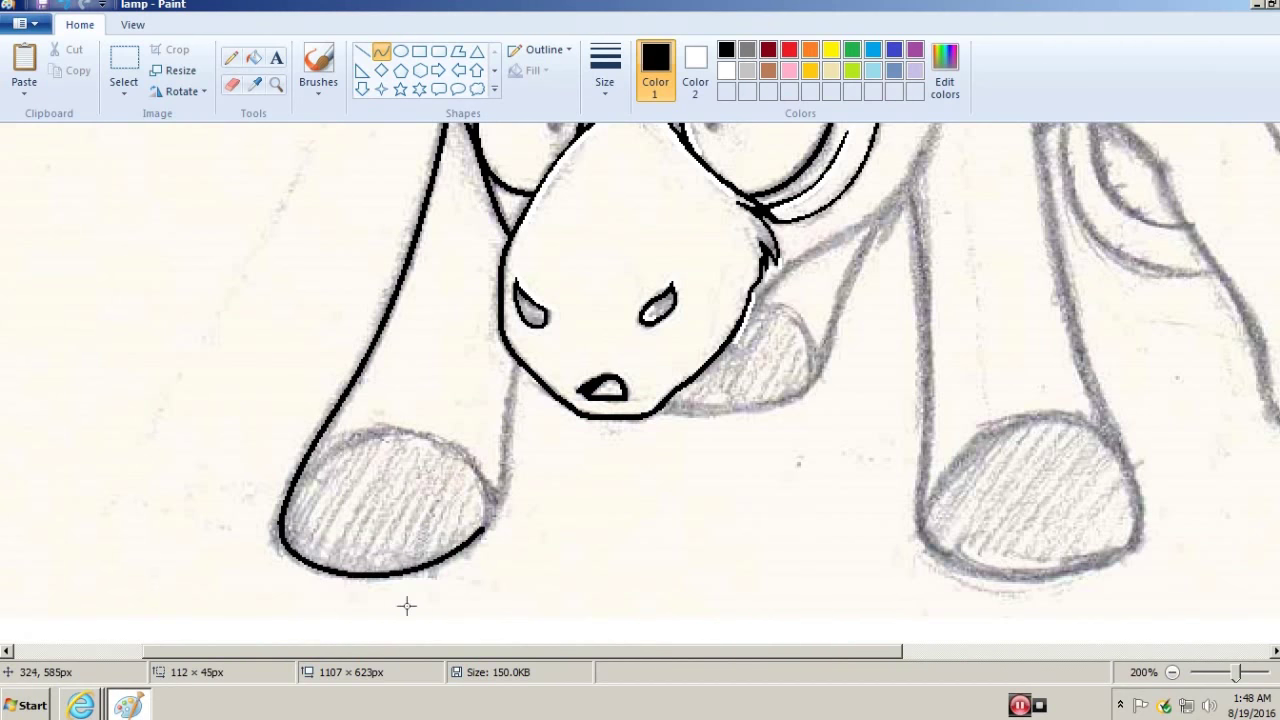
- Trace the inner edge of the left front leg and the arched top of its hoof, closing the joins with the Pencil
left_click_drag(516, 364, 497, 502)
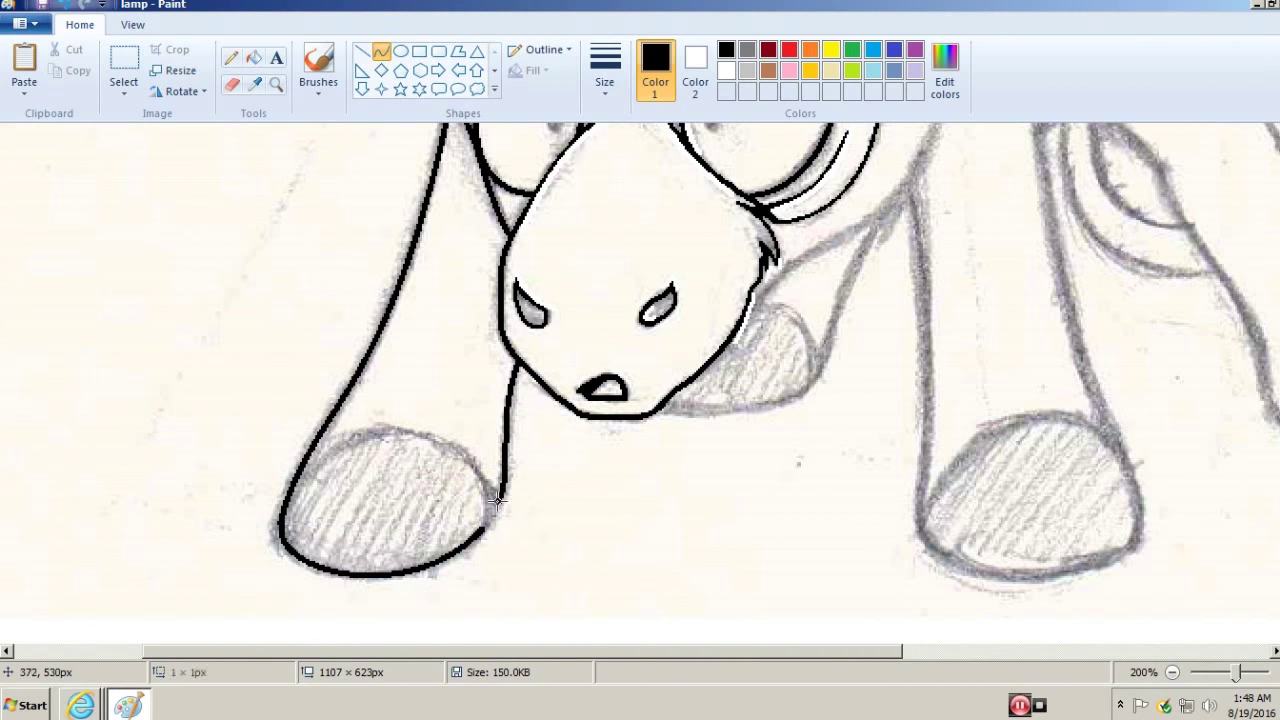
left_click(231, 57)
left_click(362, 52)
mouse_move(288, 505)
left_mouse_down()
mouse_move(490, 510)
mouse_move(450, 435)
left_mouse_up()
left_click_drag(340, 505, 330, 440)
left_click(231, 57)
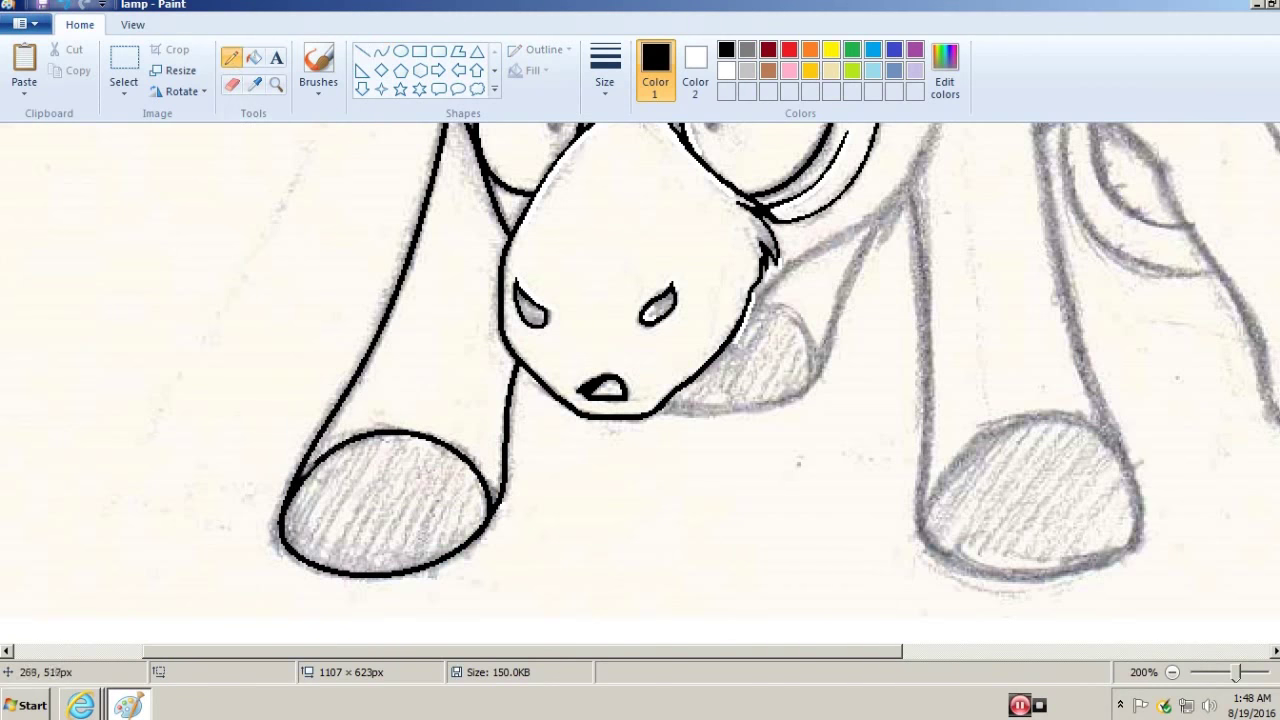
- Trace the left edge of the right front leg and the chest line running from the shoulder to the muzzle
left_click(381, 52)
scroll(640, 370, "right", 5)
left_click_drag(526, 187, 543, 470)
mouse_move(540, 330)
left_mouse_down()
mouse_move(556, 328)
mouse_move(512, 448)
mouse_move(478, 488)
left_mouse_up()
scroll(560, 380, "up", 3)
left_click_drag(530, 440, 559, 432)
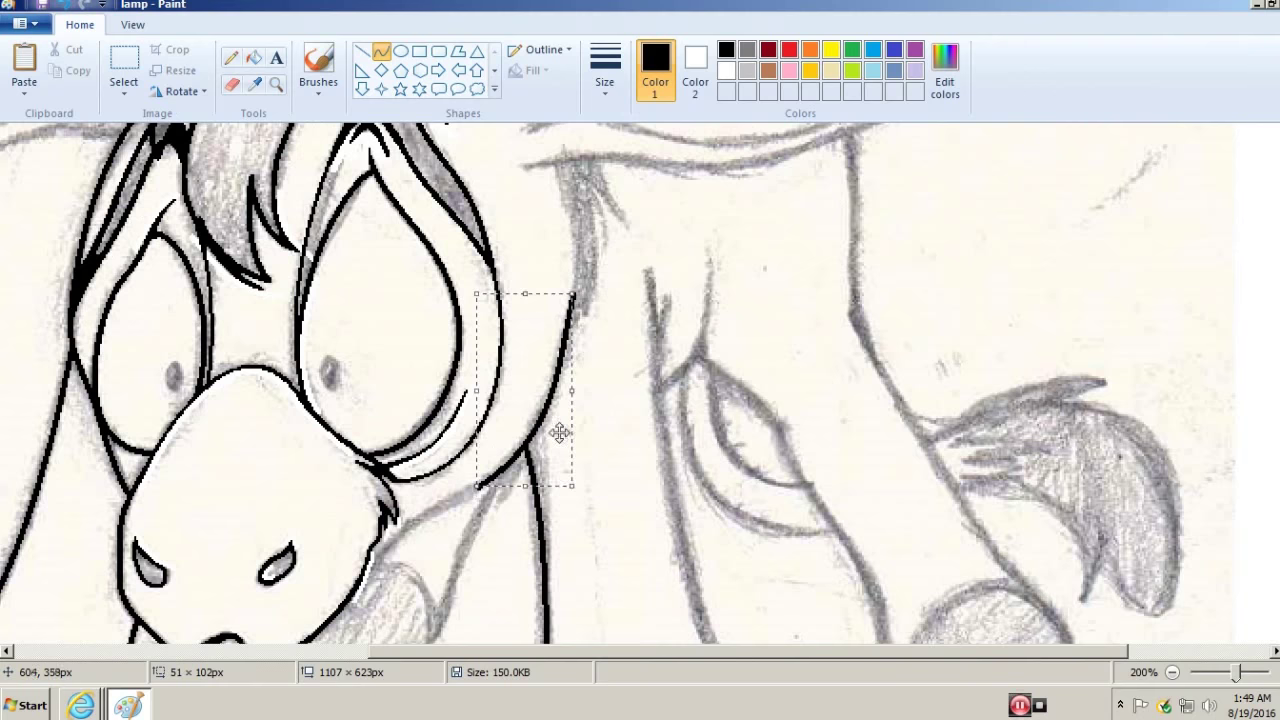
scroll(559, 432, "down", 3)
left_click_drag(478, 358, 385, 398)
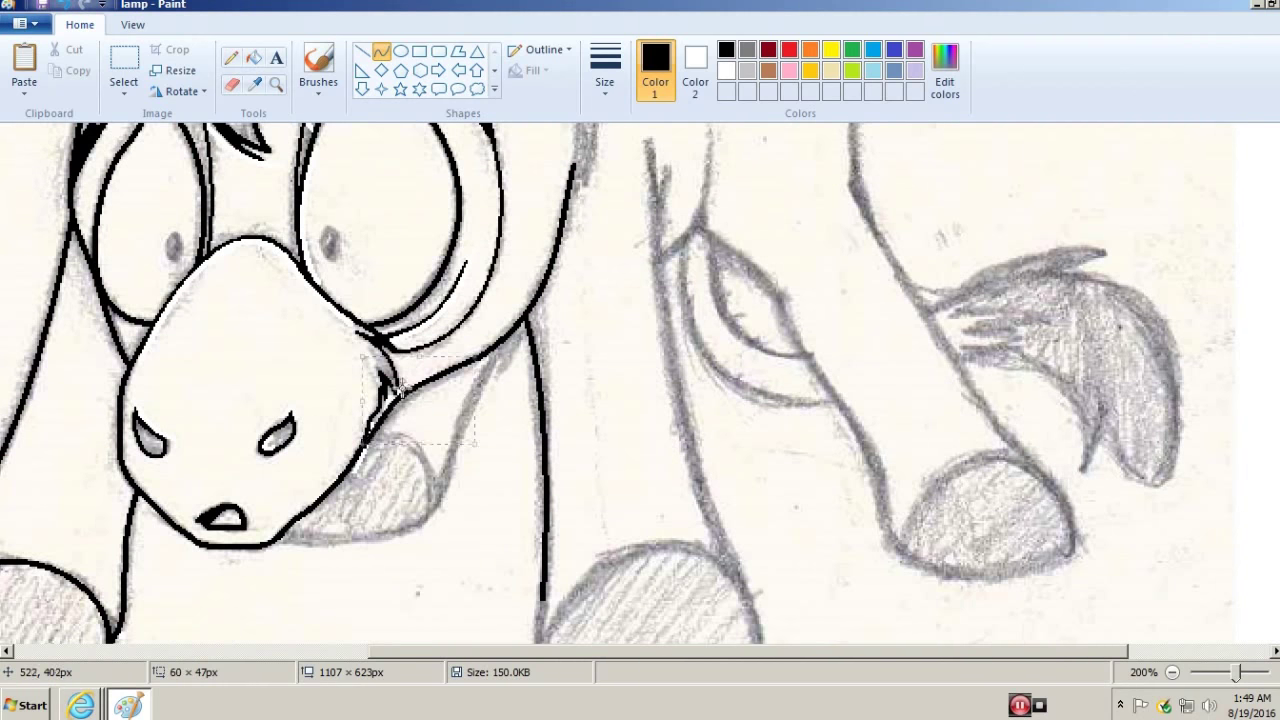
- Trace the leg behind the muzzle and outline its partly hidden hoof with black curves
left_click(231, 57)
left_click(381, 51)
scroll(518, 324, "down", 3)
mouse_move(285, 406)
left_mouse_down()
mouse_move(436, 382)
mouse_move(494, 219)
mouse_move(478, 253)
left_mouse_up()
scroll(478, 253, "up", 3)
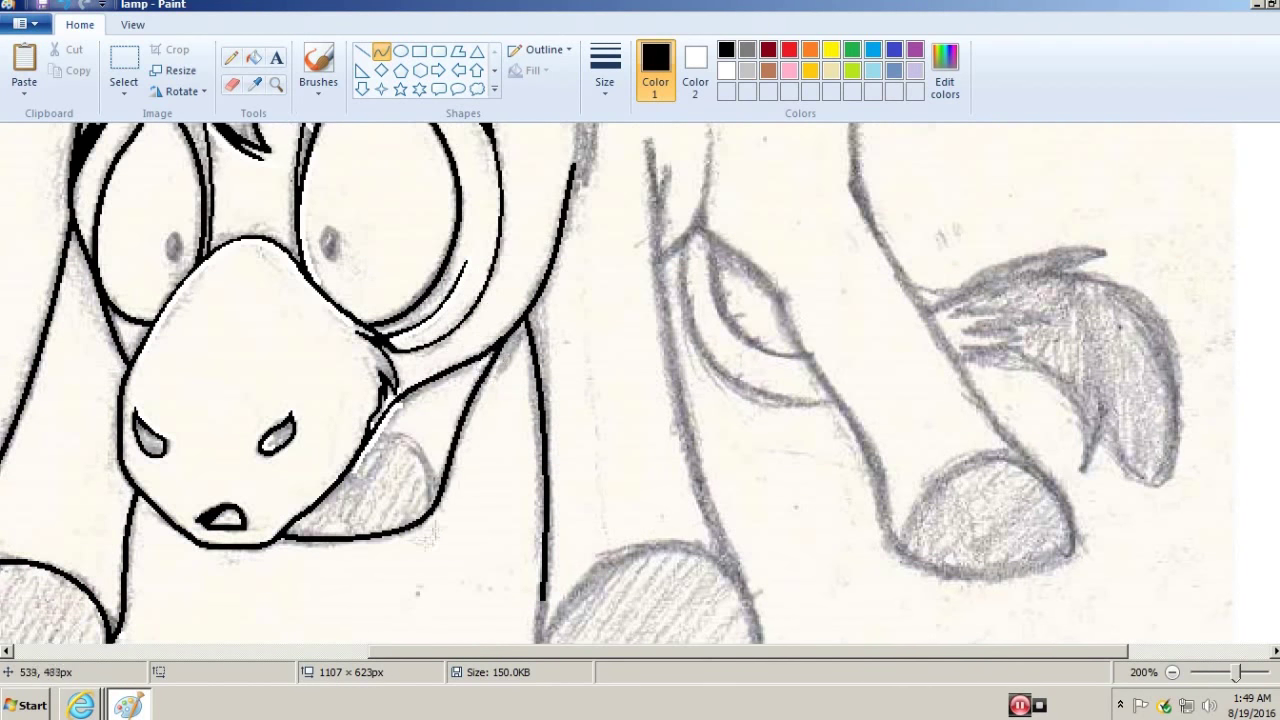
left_click_drag(368, 436, 430, 421)
- Trace the bottom edge of the right front leg's hoof with a black curve
scroll(420, 418, "down", 3)
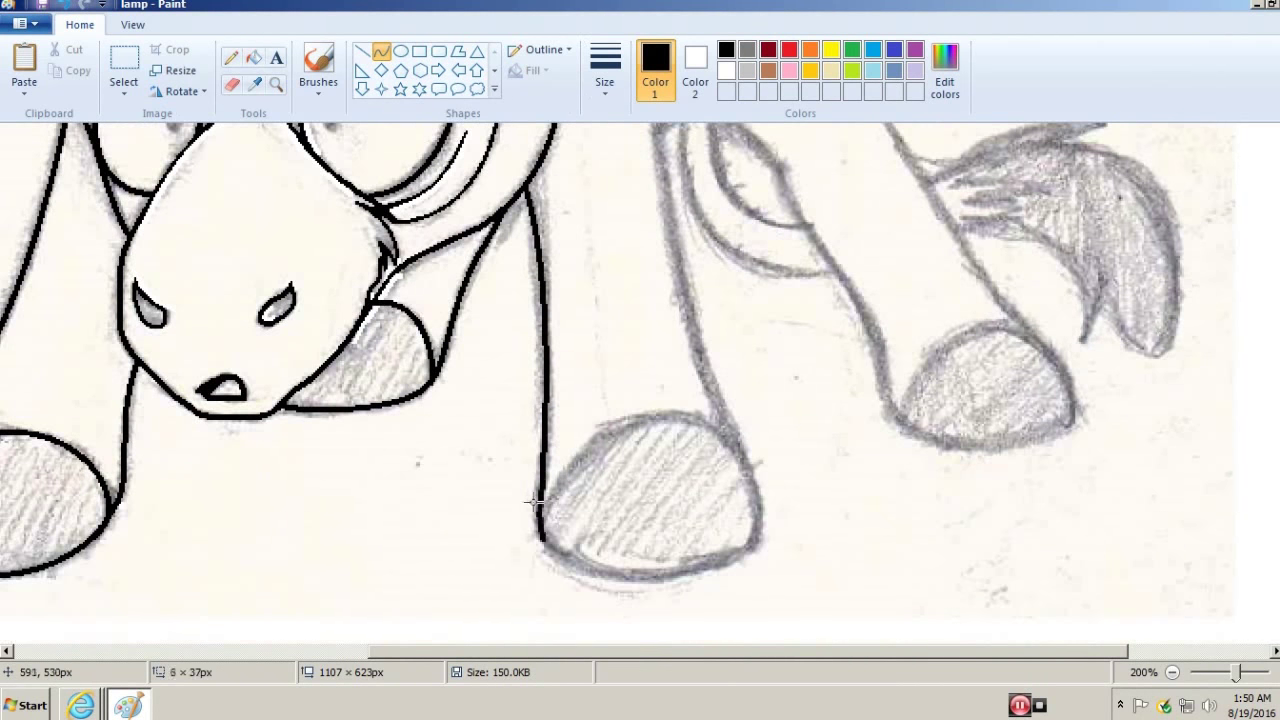
left_click_drag(541, 540, 740, 552)
left_click_drag(645, 548, 670, 594)
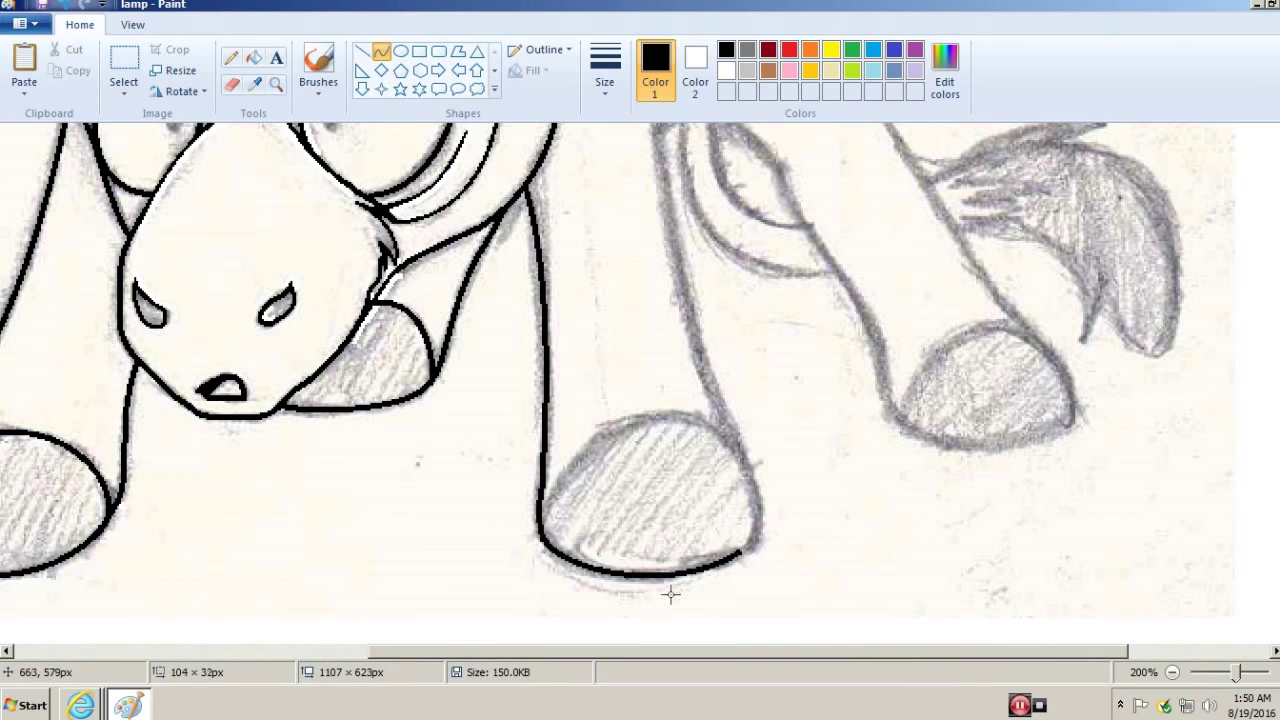
- Trace the outer side of the right front leg's hoof and the leg's outer edge up to the crease with black curves
left_click_drag(742, 550, 740, 452)
left_click_drag(741, 500, 772, 498)
scroll(792, 576, "up", 3)
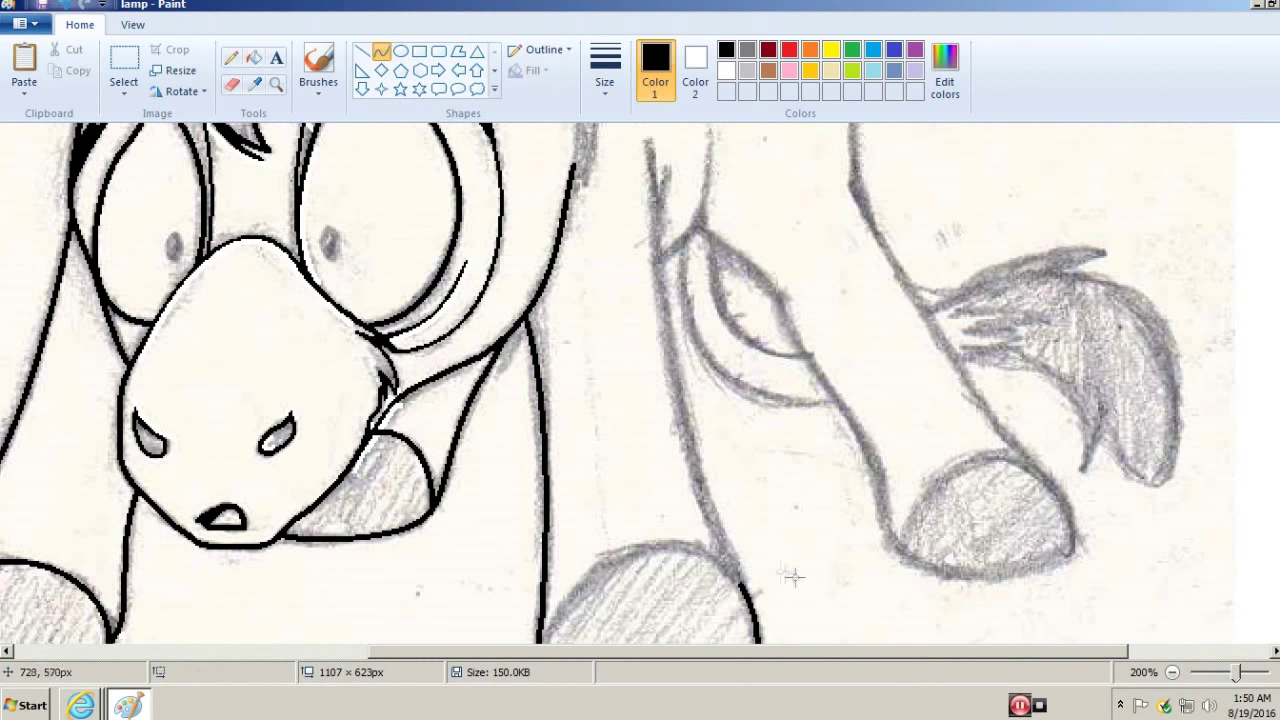
mouse_move(646, 138)
left_mouse_down()
mouse_move(726, 540)
mouse_move(740, 455)
left_mouse_up()
scroll(726, 540, "down", 3)
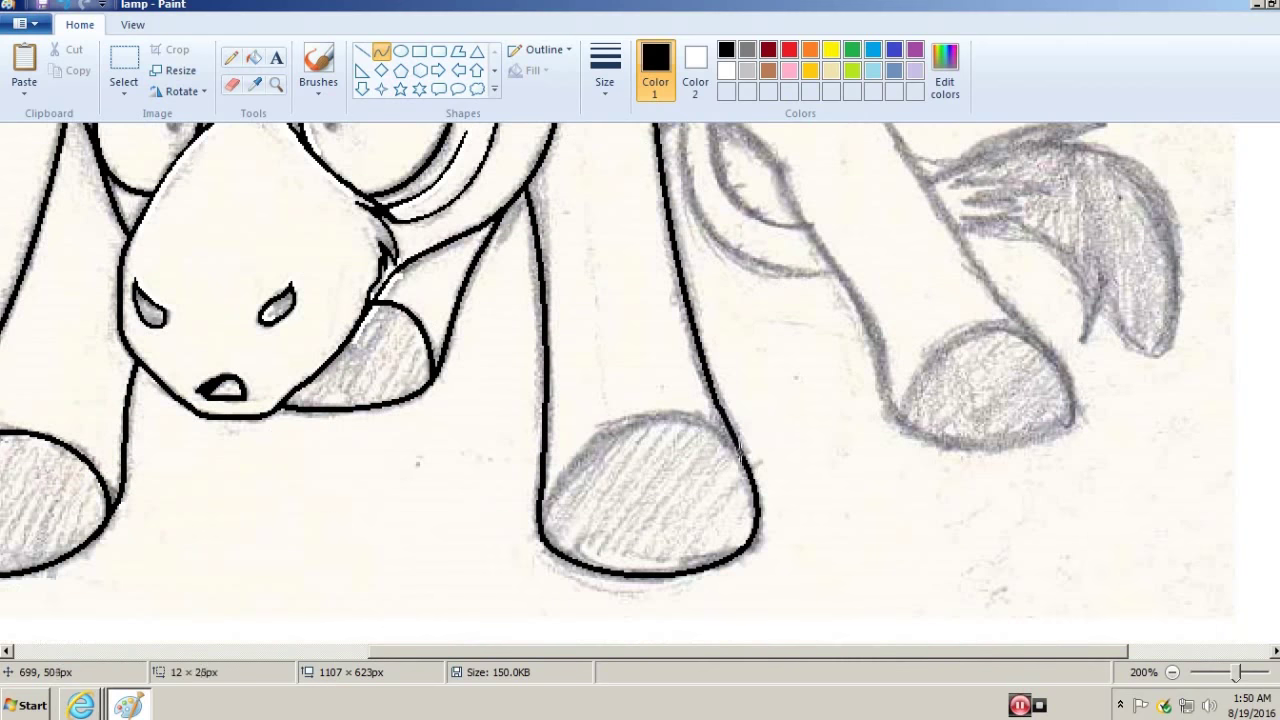
scroll(677, 287, "up", 6)
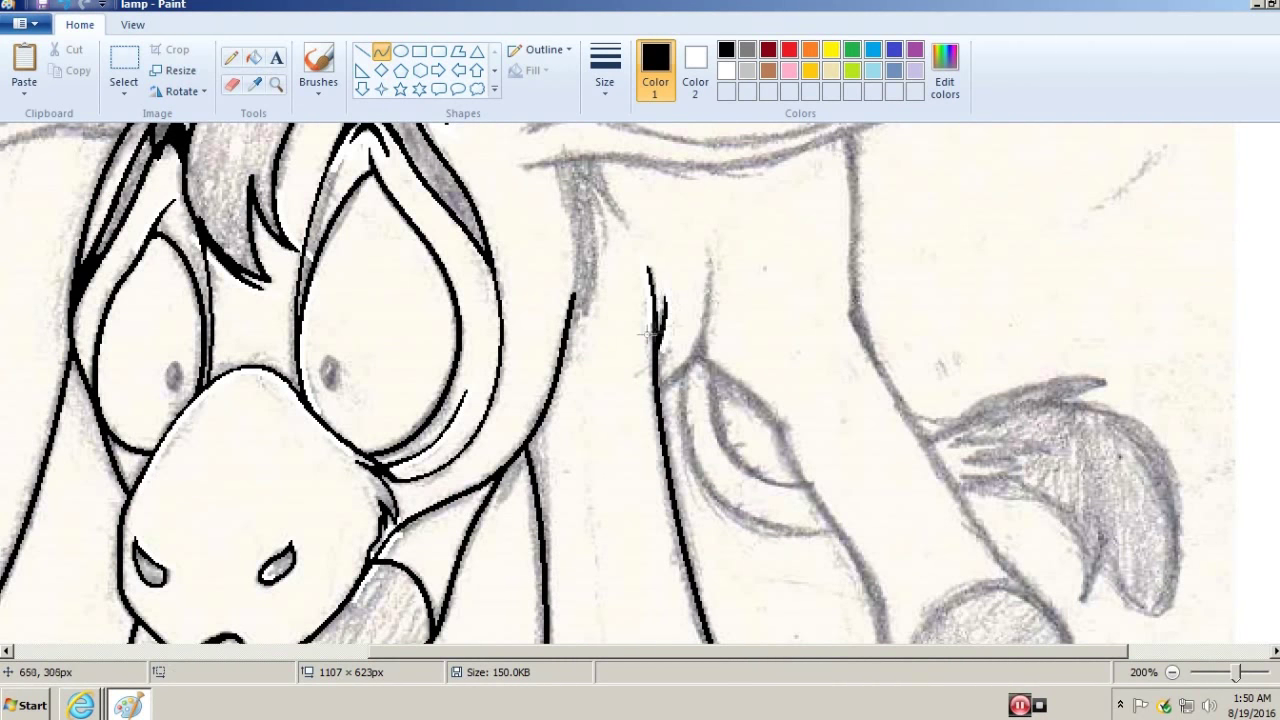
- Trace the arched top of the right front leg's hoof with a black curve
scroll(650, 333, "down", 6)
left_click_drag(543, 514, 757, 445)
mouse_move(650, 480)
left_mouse_down()
mouse_move(630, 440)
mouse_move(645, 420)
mouse_move(700, 430)
mouse_move(710, 408)
left_mouse_up()
left_click(231, 57)
- Trace the curved crease behind the right front leg and the front edge of the hind leg down toward its hoof
scroll(745, 430, "up", 6)
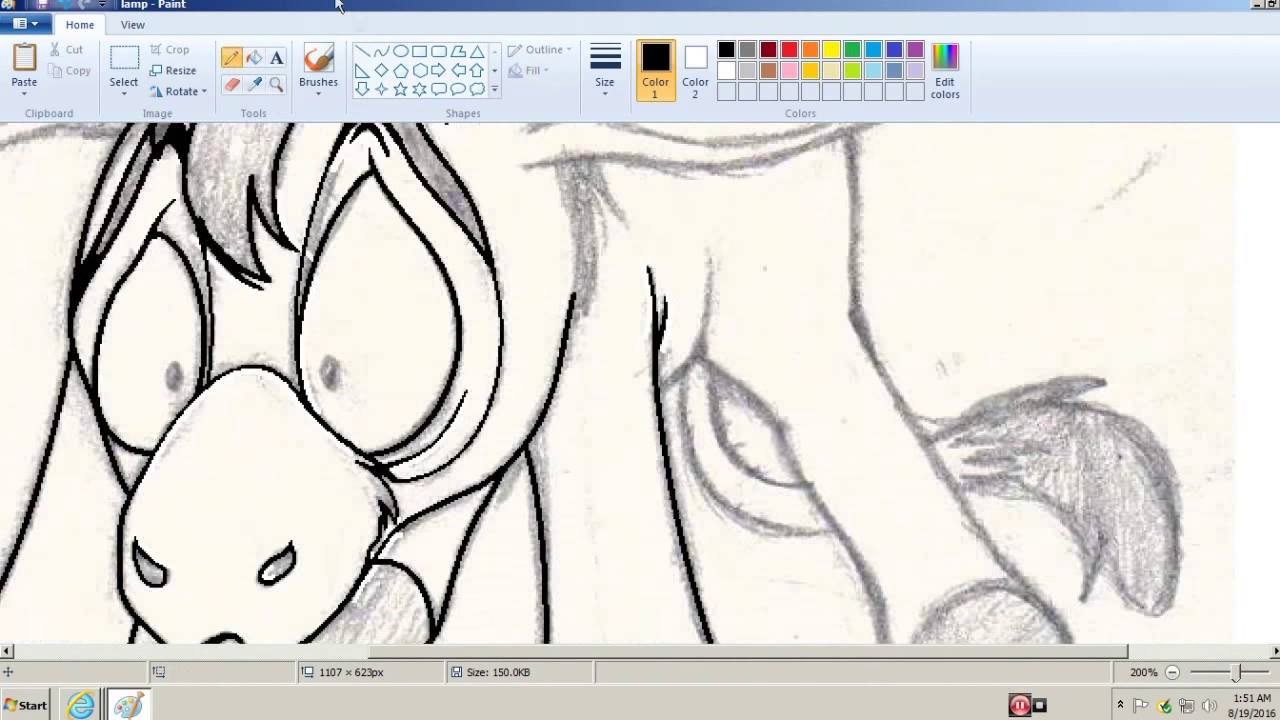
left_click(381, 51)
scroll(665, 385, "up", 1)
left_click_drag(709, 315, 717, 309)
left_click_drag(698, 368, 783, 444)
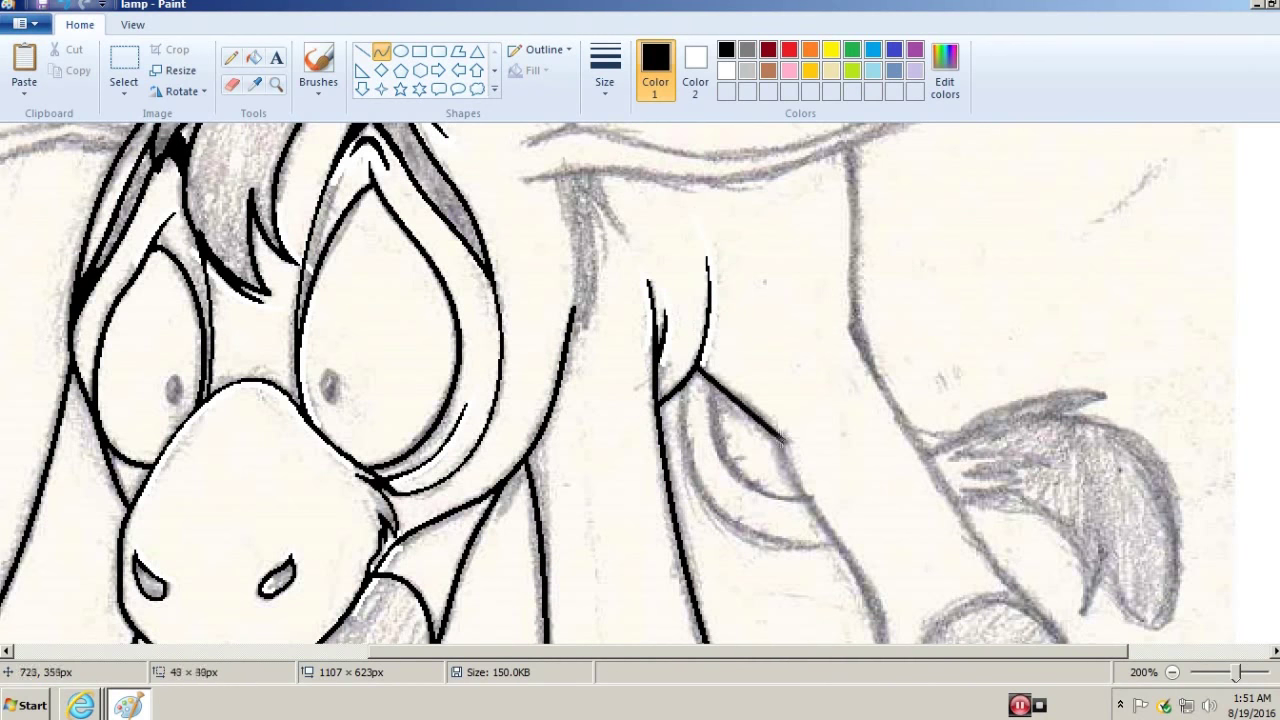
scroll(716, 380, "down", 2)
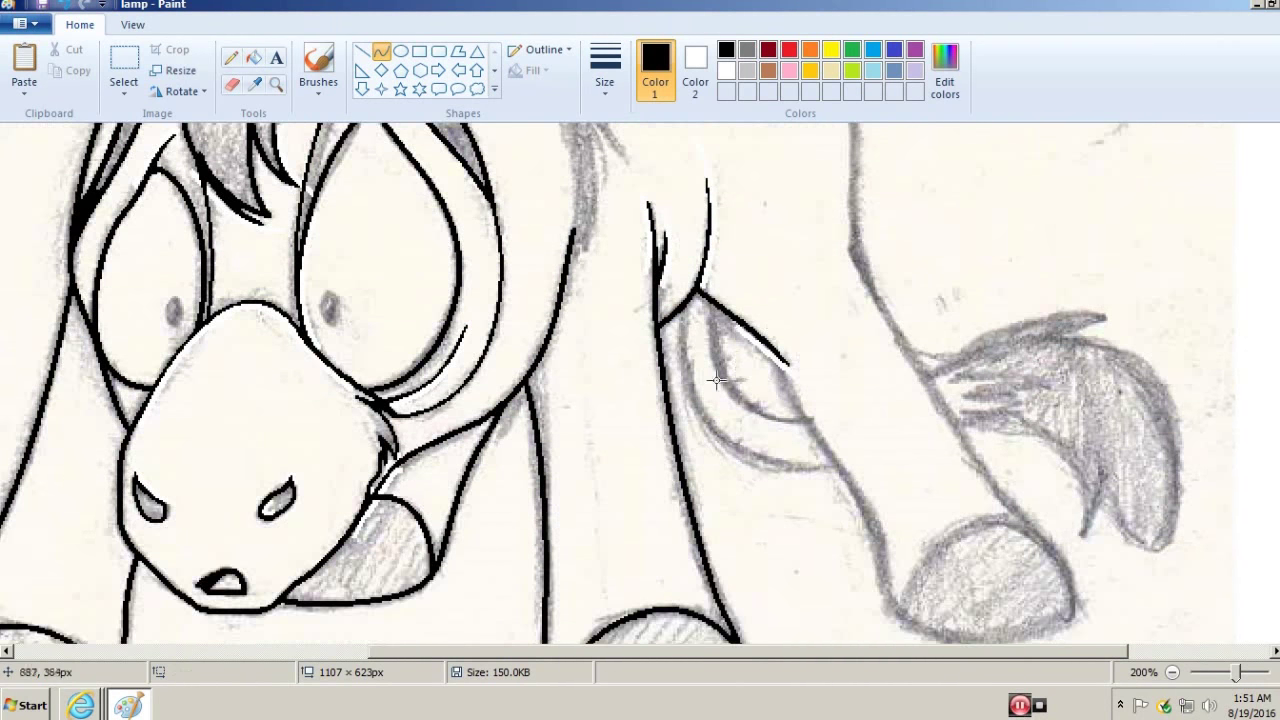
left_click_drag(781, 359, 848, 478)
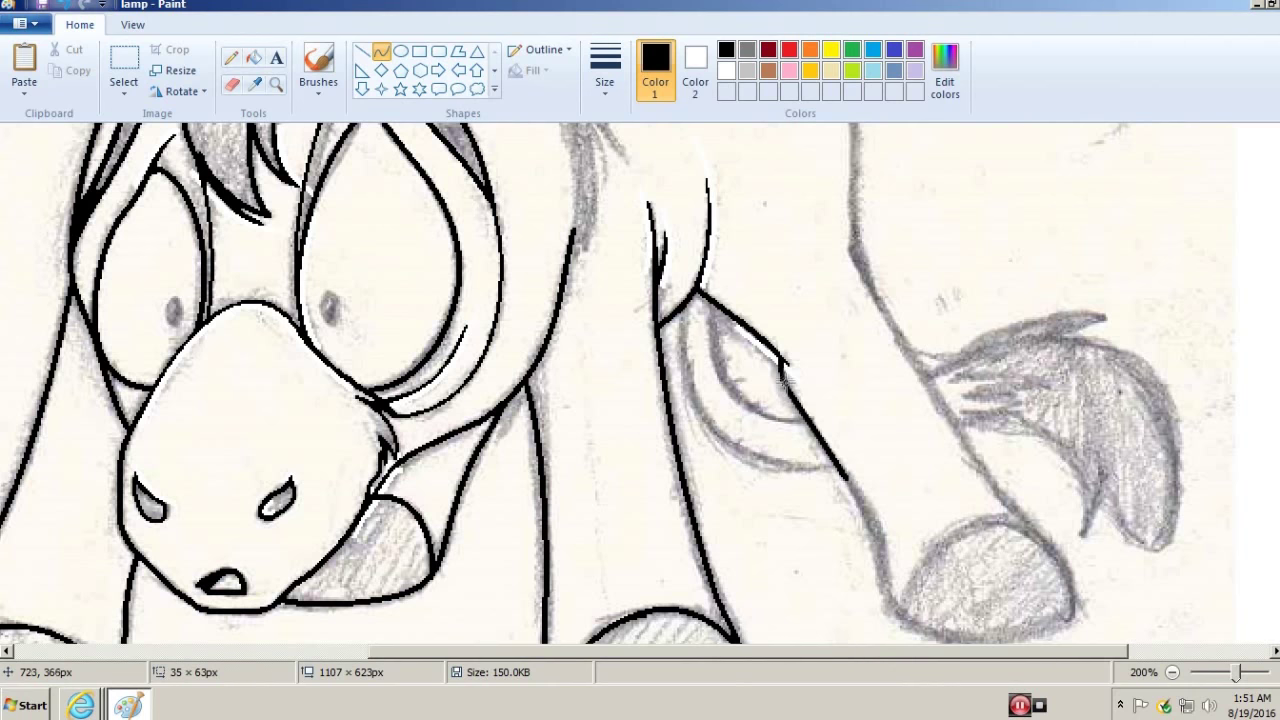
scroll(785, 375, "down", 3)
mouse_move(848, 348)
left_mouse_down()
mouse_move(885, 440)
mouse_move(863, 377)
mouse_move(884, 383)
mouse_move(856, 311)
mouse_move(812, 311)
left_mouse_up()
- Trace the two nested curved lines between the right front leg and the hind leg
mouse_move(720, 183)
left_mouse_down()
mouse_move(800, 265)
mouse_move(810, 300)
mouse_move(735, 280)
left_mouse_up()
left_click(735, 280)
mouse_move(672, 173)
left_mouse_down()
mouse_move(838, 335)
mouse_move(701, 347)
left_mouse_up()
left_click_drag(1070, 657, 1154, 657)
left_click_drag(712, 152, 850, 382)
left_click_drag(787, 296, 779, 248)
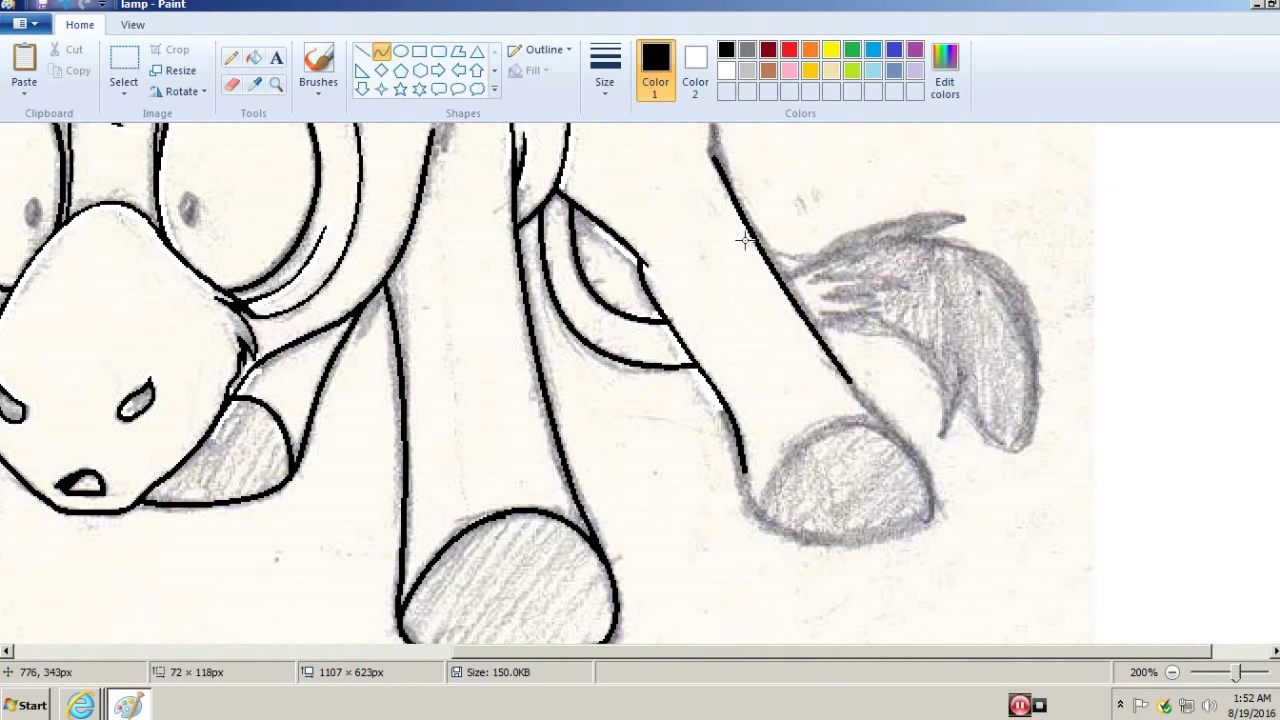
key("ctrl+z")
- Trace the hind leg's back edge beside the tail and outline its hoof with black curves
left_click_drag(731, 193, 856, 391)
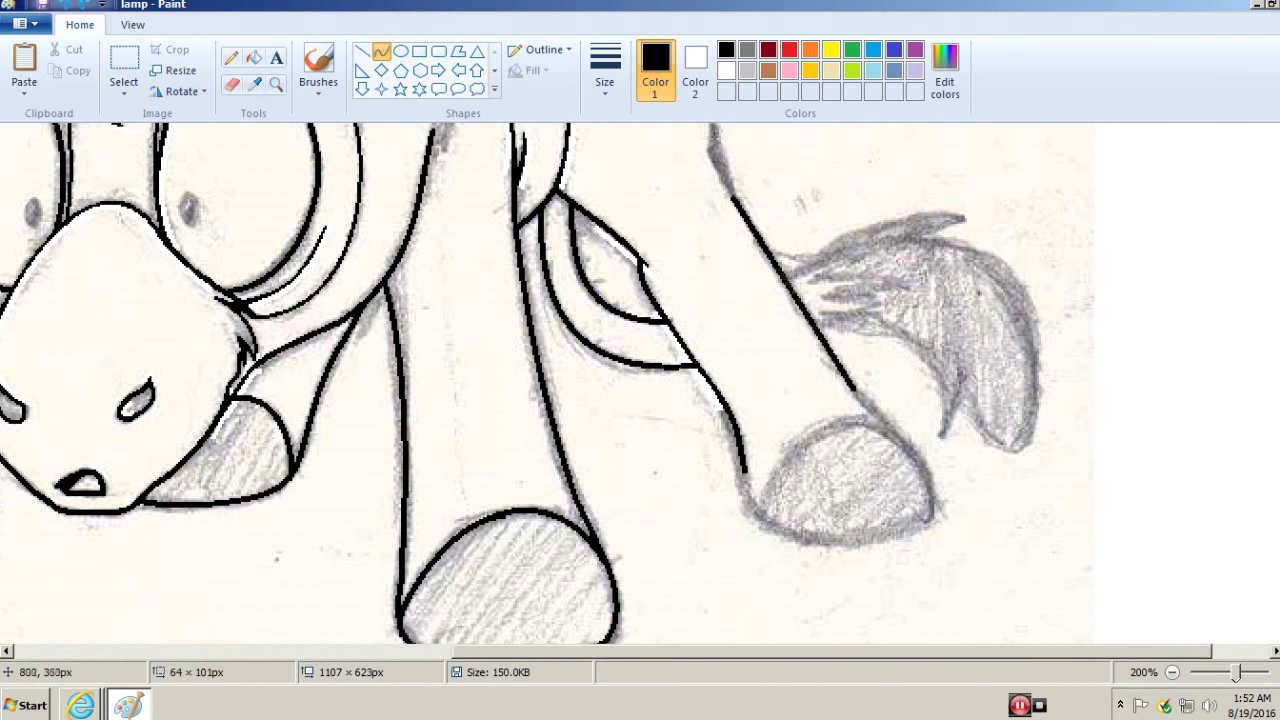
left_click_drag(758, 512, 944, 518)
left_click_drag(850, 518, 846, 558)
left_click_drag(936, 530, 855, 385)
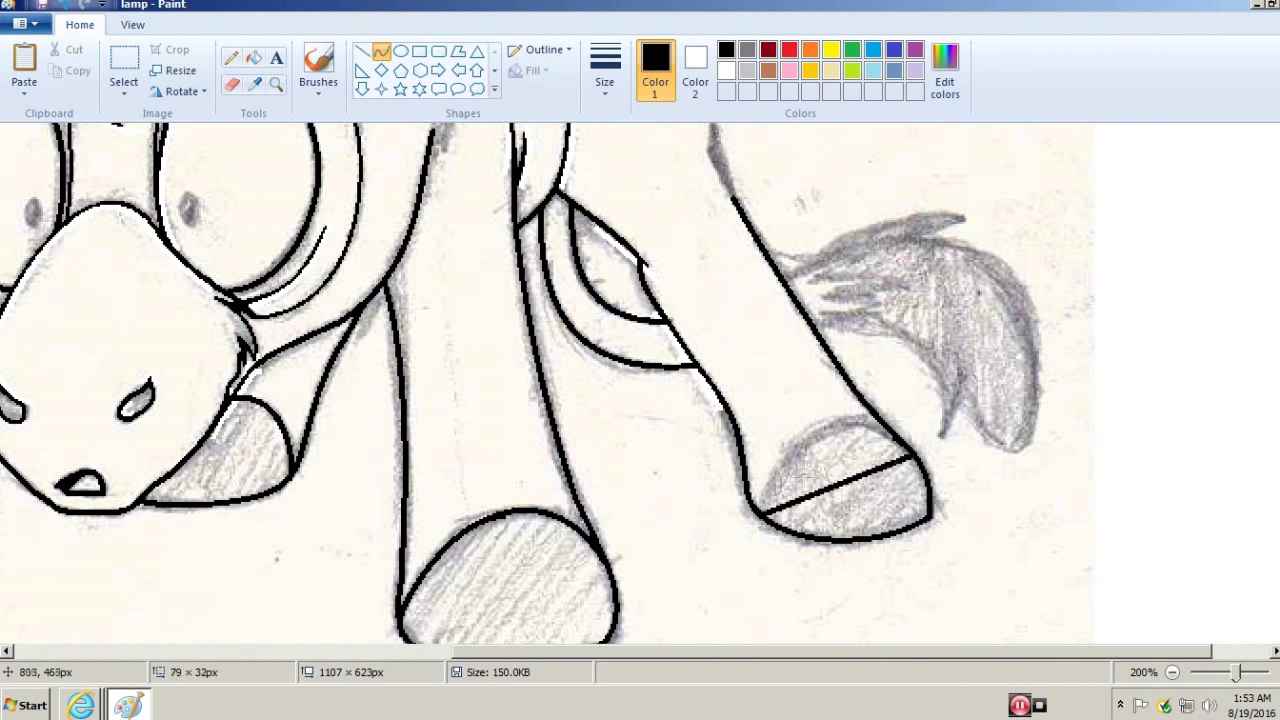
left_click(231, 57)
- Trace the right ear's top edge from the head past the hair toward the tip with black curves
scroll(853, 457, "up", 3)
scroll(853, 457, "up", 5)
left_click(381, 51)
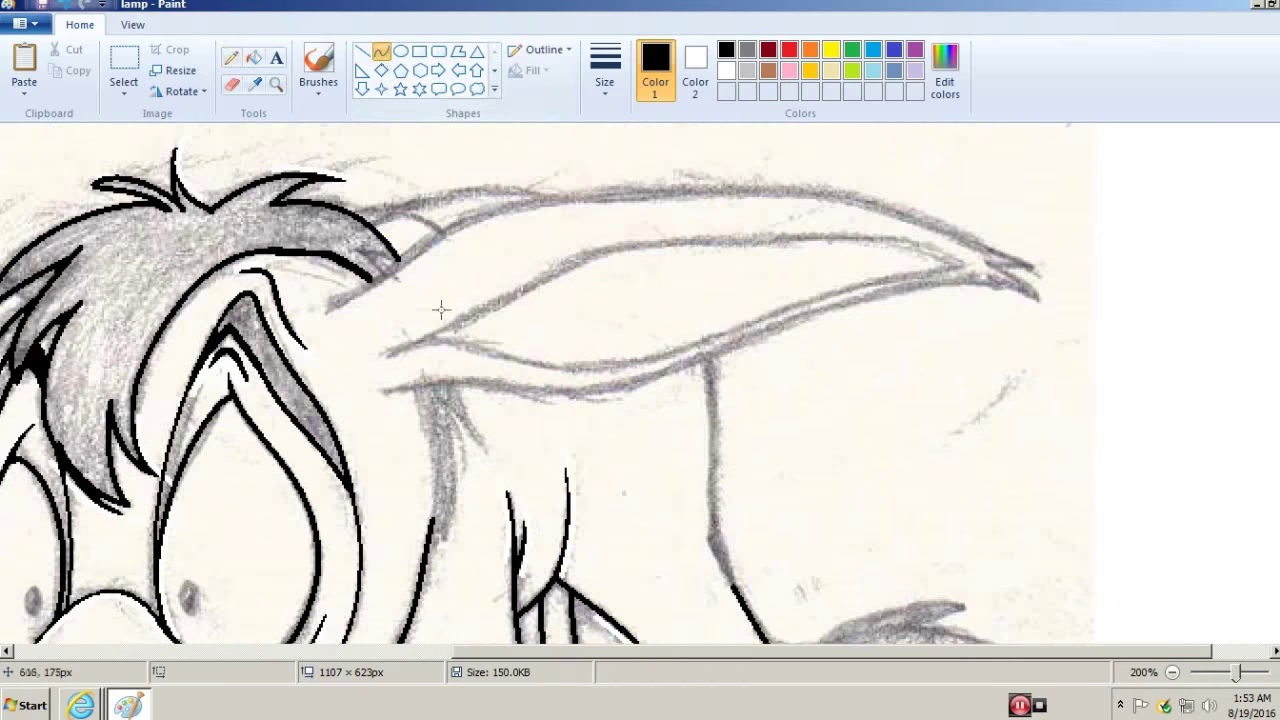
left_click(361, 289)
left_click_drag(400, 262, 595, 200)
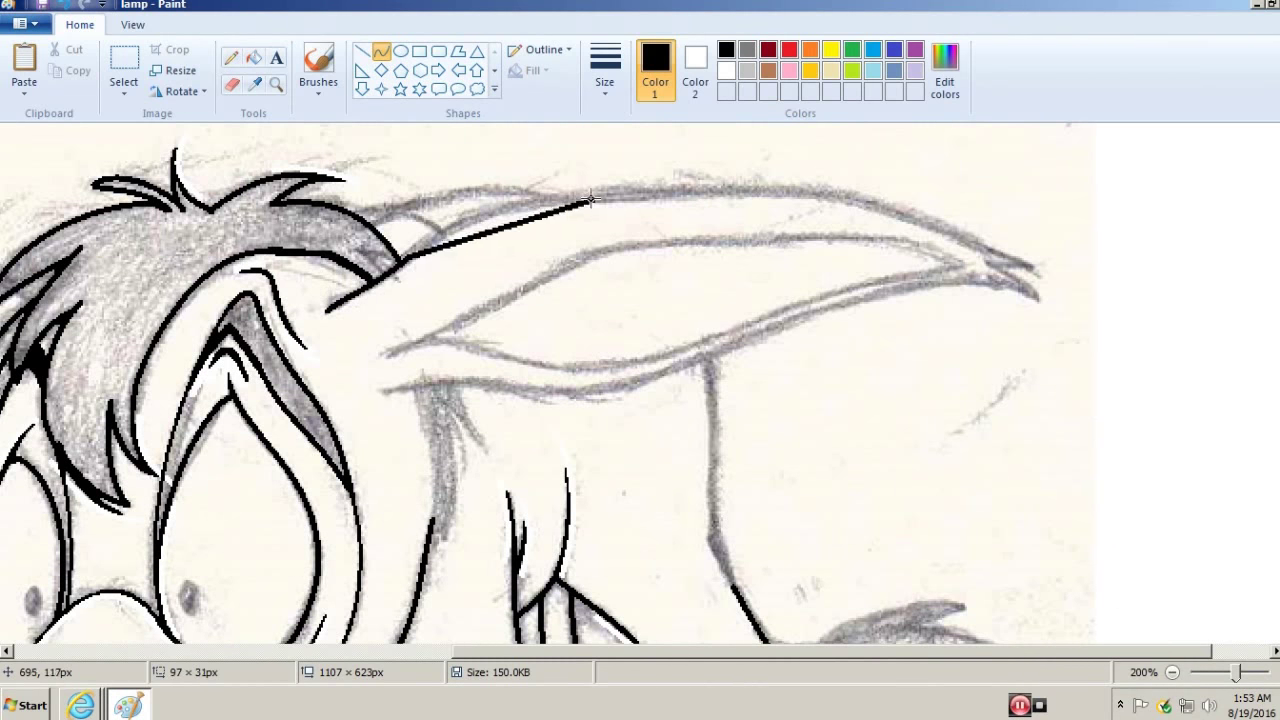
left_click_drag(497, 231, 515, 205)
left_click_drag(595, 200, 945, 232)
left_click_drag(800, 215, 823, 175)
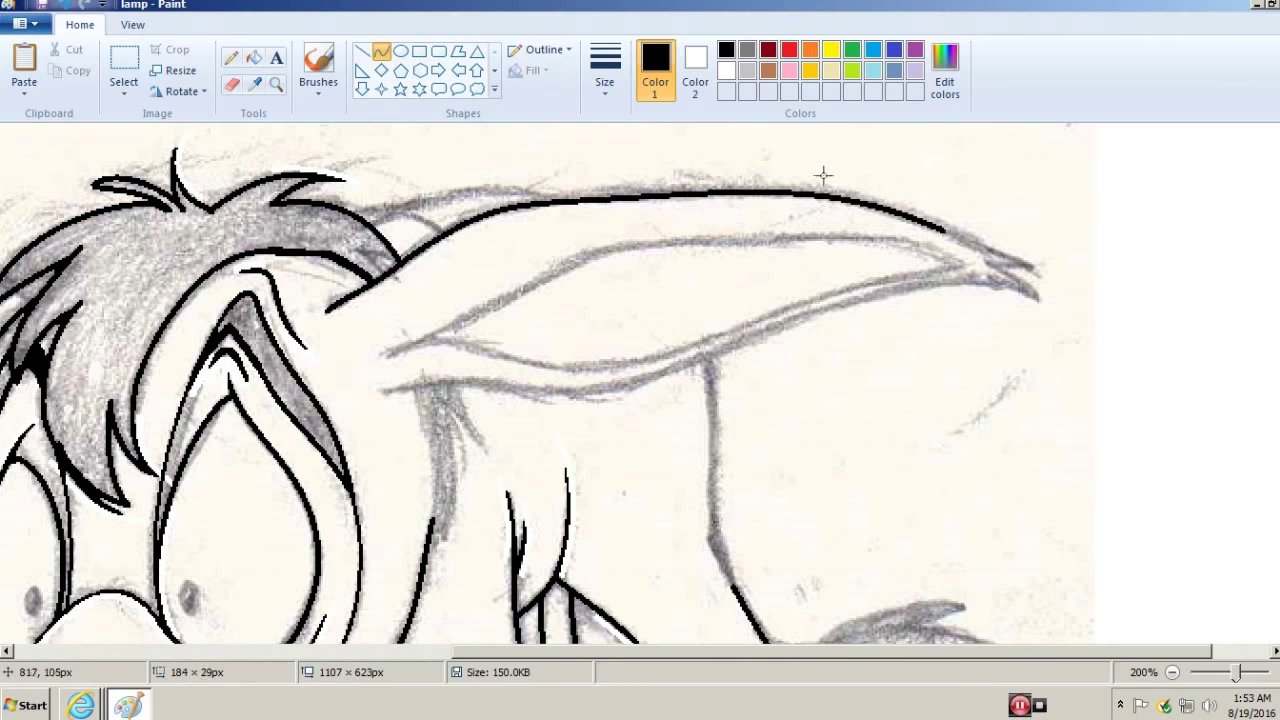
- Trace the right ear's bottom edge from the head to the tip, undoing and redrawing the misplaced curve
left_click_drag(420, 392, 425, 376)
left_click_drag(376, 290, 318, 318)
left_click_drag(571, 390, 1040, 290)
key("ctrl+z")
left_click_drag(503, 387, 700, 358)
left_click_drag(600, 375, 595, 398)
left_click_drag(697, 358, 968, 316)
left_click_drag(805, 312, 961, 252)
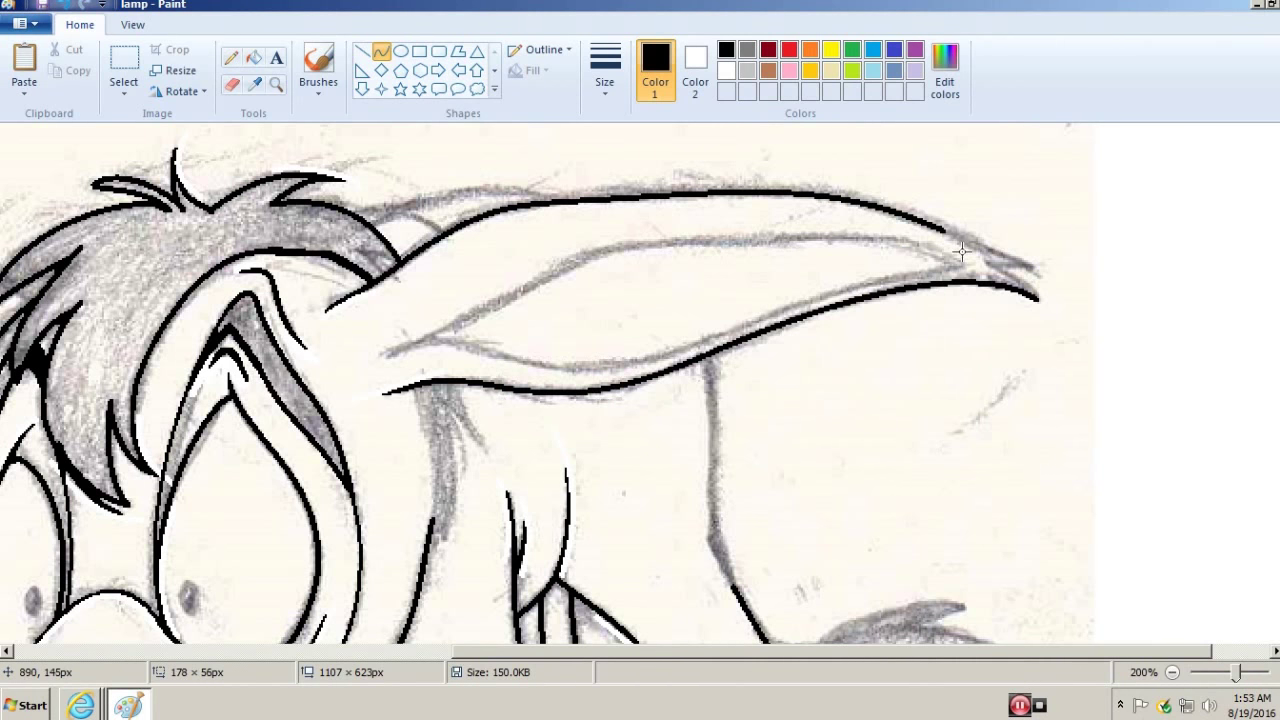
- Trace the upper line of the right ear's inner shape and extend the ear's top edge to the tip
mouse_move(386, 354)
left_mouse_down()
mouse_move(598, 250)
mouse_move(833, 238)
left_mouse_up()
left_click_drag(950, 248, 942, 254)
mouse_move(848, 258)
left_mouse_down()
mouse_move(1040, 270)
mouse_move(1002, 248)
left_mouse_up()
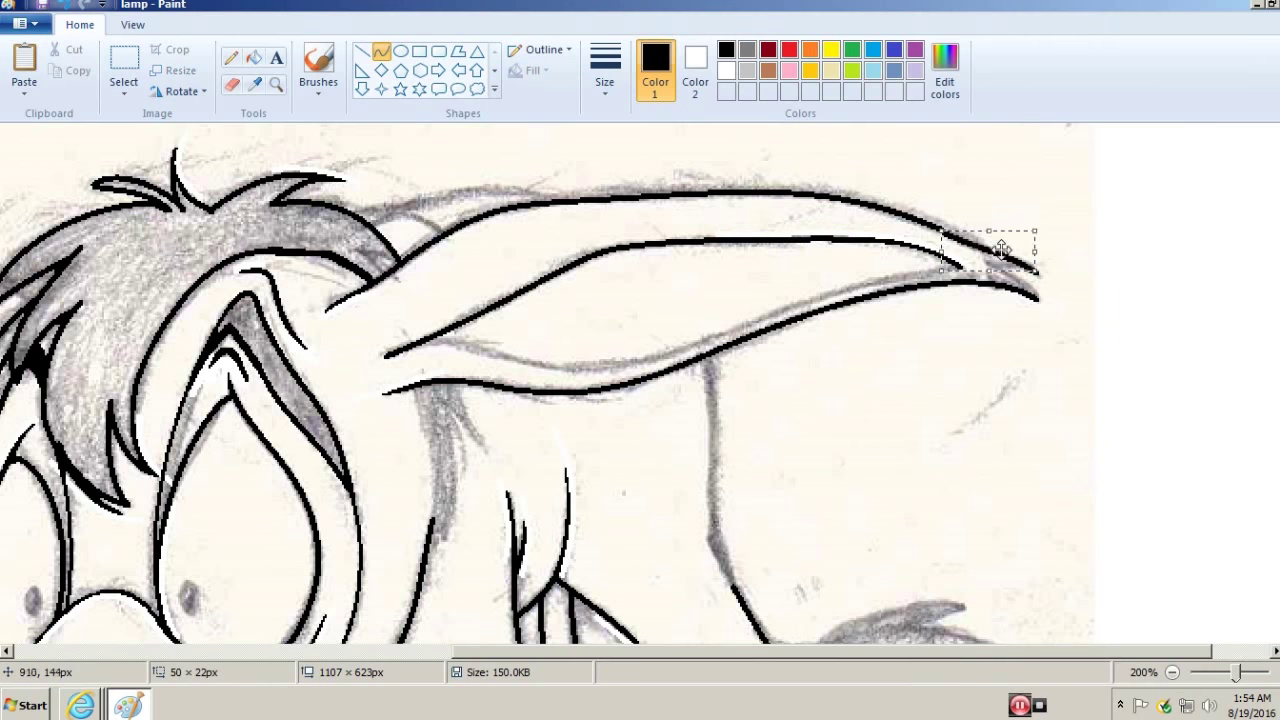
- Trace the lower line of the right ear's inner shape and tidy its joins with the Pencil
left_click_drag(416, 340, 610, 366)
left_click_drag(480, 356, 462, 370)
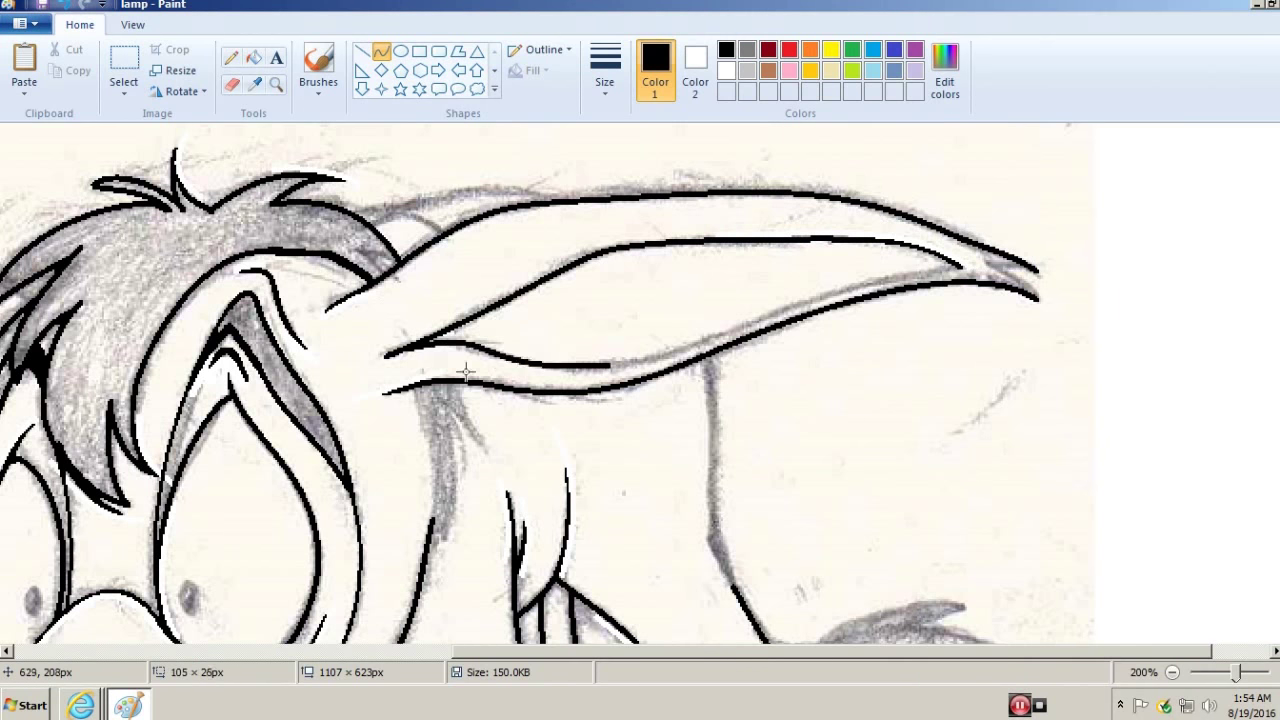
left_click_drag(610, 366, 960, 266)
left_click_drag(745, 316, 760, 328)
left_click_drag(900, 280, 920, 290)
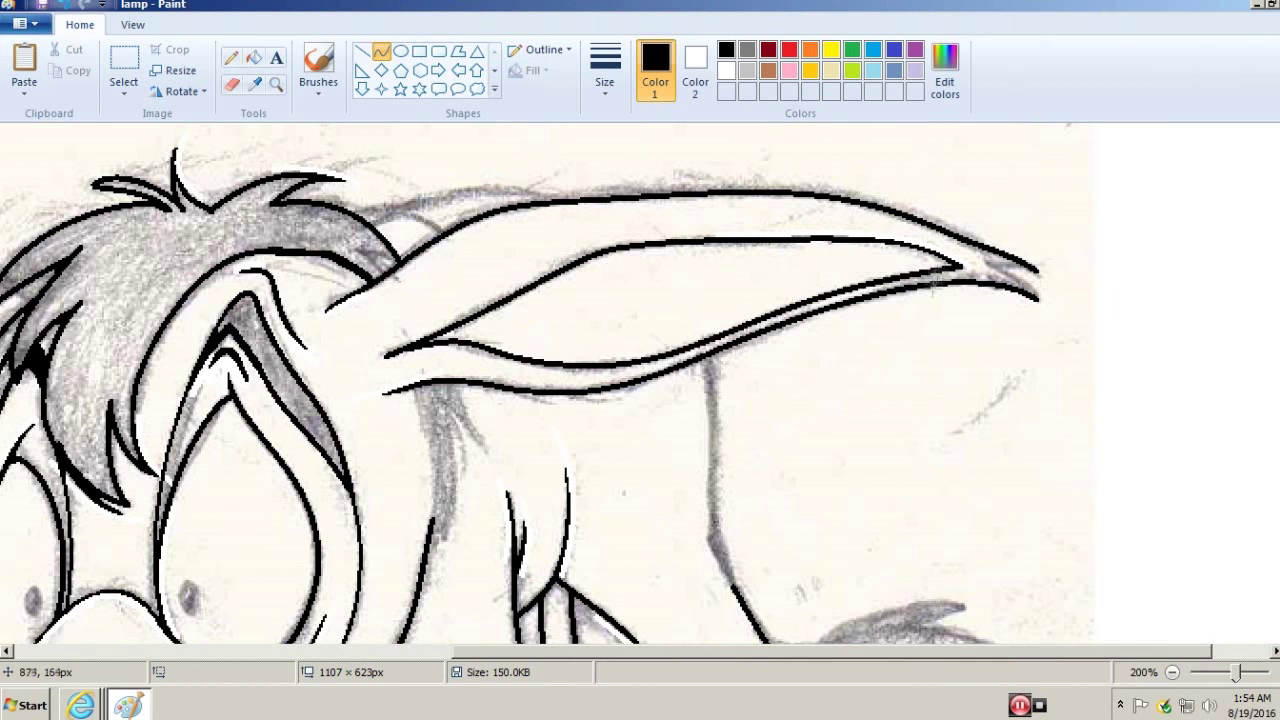
left_click(978, 240)
left_click_drag(965, 266, 430, 348)
left_click(231, 57)
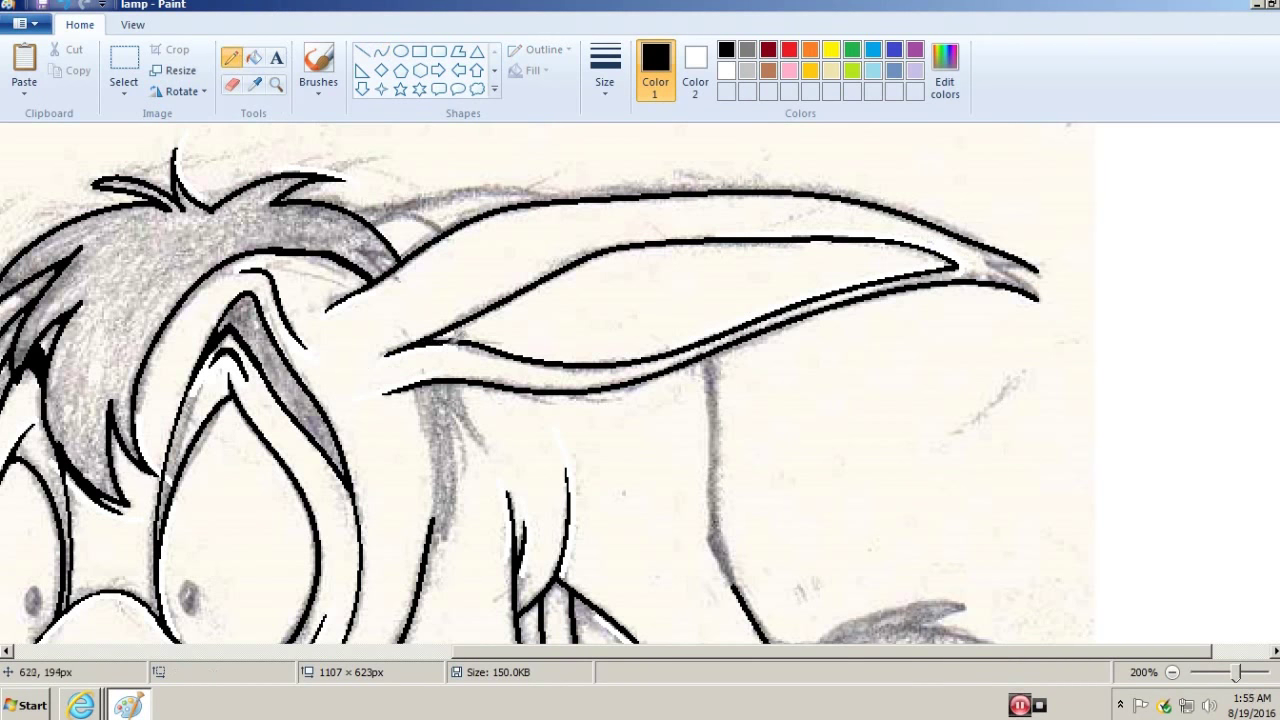
- Outline the shaded, jagged strip of mane beneath the right ear in black with the Curve and Pencil tools
left_click(381, 51)
left_click_drag(738, 330, 484, 380)
left_click(231, 57)
scroll(300, 263, "up", 1)
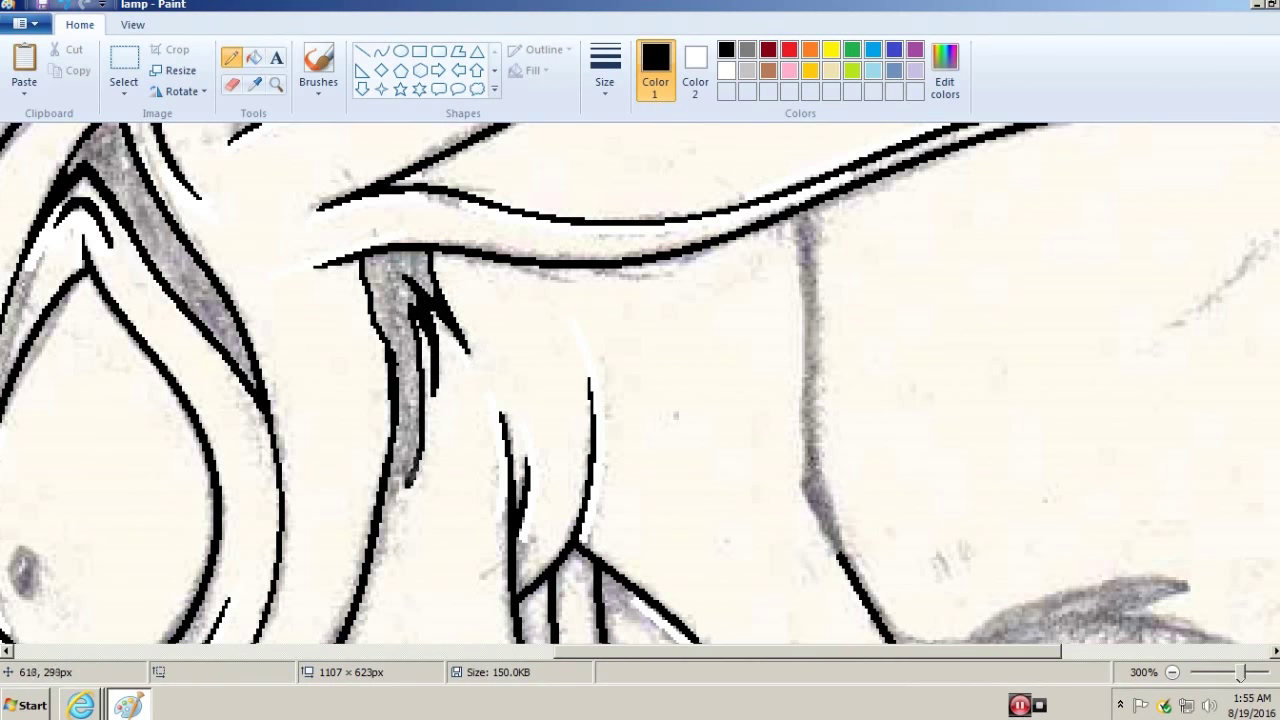
- Trace the rump's edge from the underside of the right ear down to the hind leg
scroll(437, 396, "down", 2)
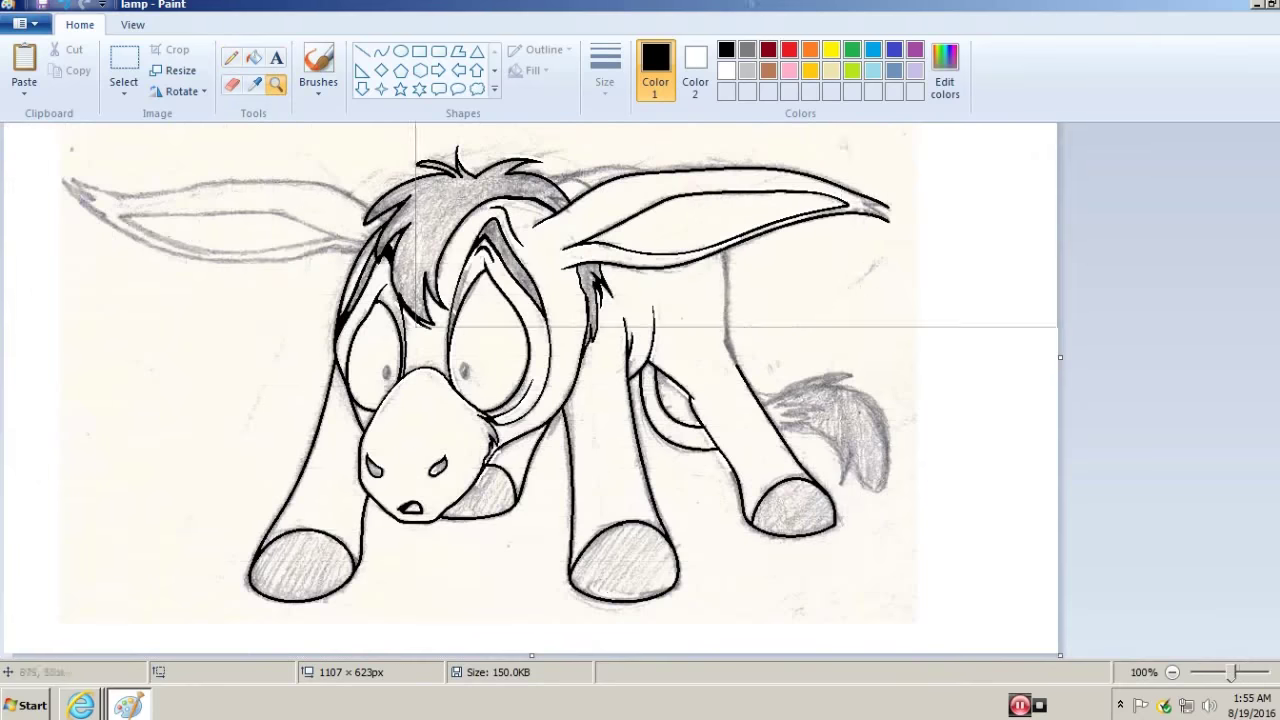
scroll(820, 306, "up", 1)
left_click(381, 51)
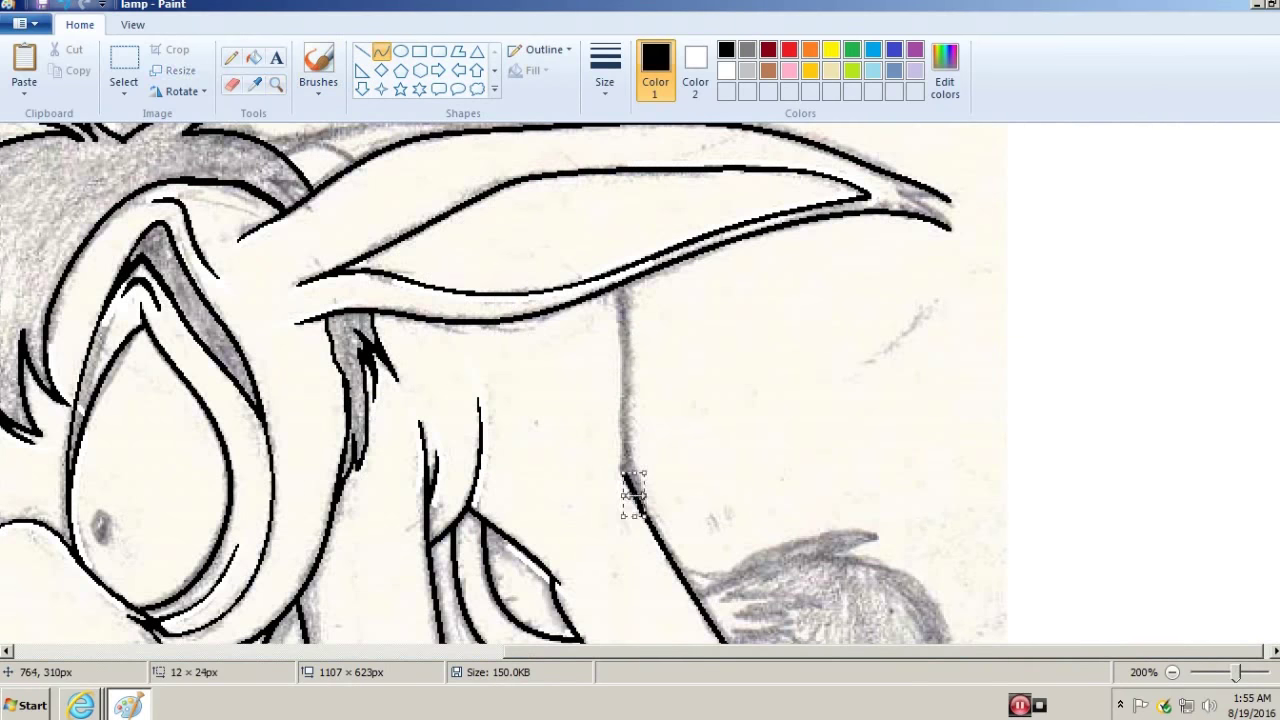
left_click_drag(620, 285, 622, 470)
mouse_move(626, 355)
left_mouse_down()
mouse_move(632, 390)
mouse_move(618, 360)
left_mouse_up()
- Trace the tail's base lines and its lower edge down to the pointed lock of hair
scroll(618, 360, "down", 3)
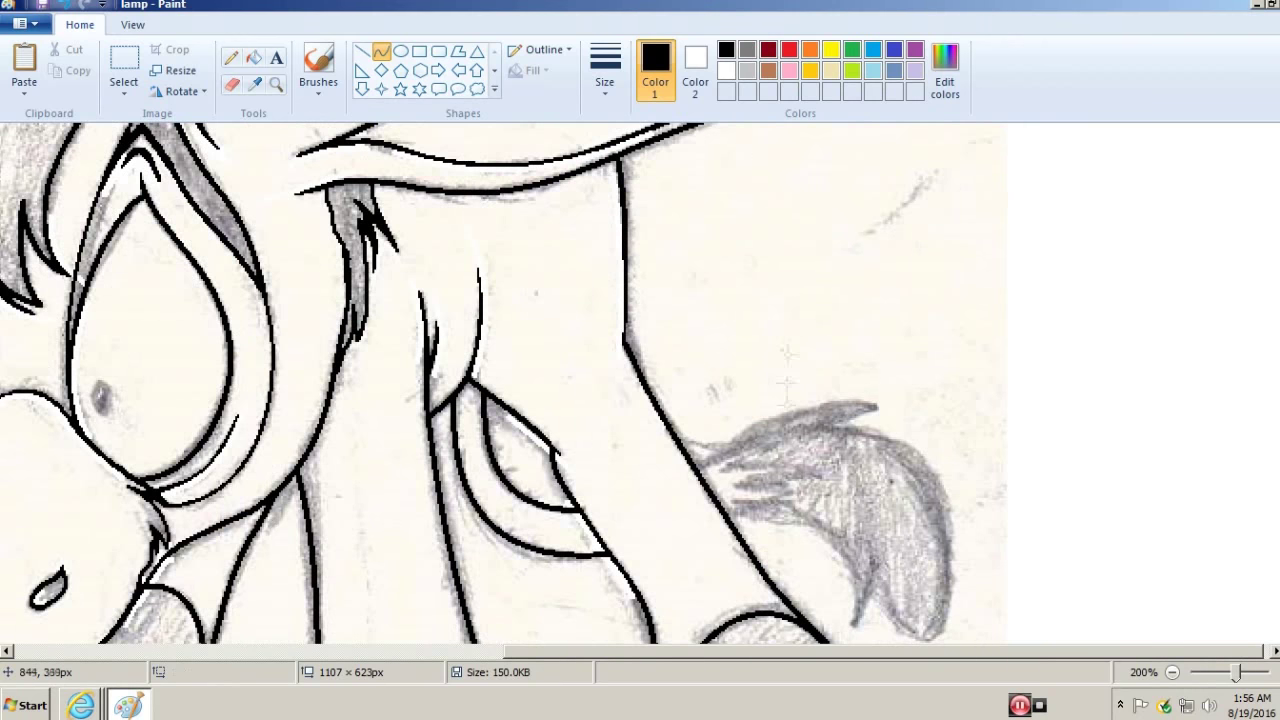
left_click_drag(760, 443, 779, 440)
scroll(779, 440, "up", 1)
left_click(381, 51)
mouse_move(565, 277)
left_mouse_down()
mouse_move(622, 425)
mouse_move(650, 292)
mouse_move(436, 265)
mouse_move(500, 245)
left_mouse_up()
left_click(231, 57)
scroll(430, 380, "up", 3)
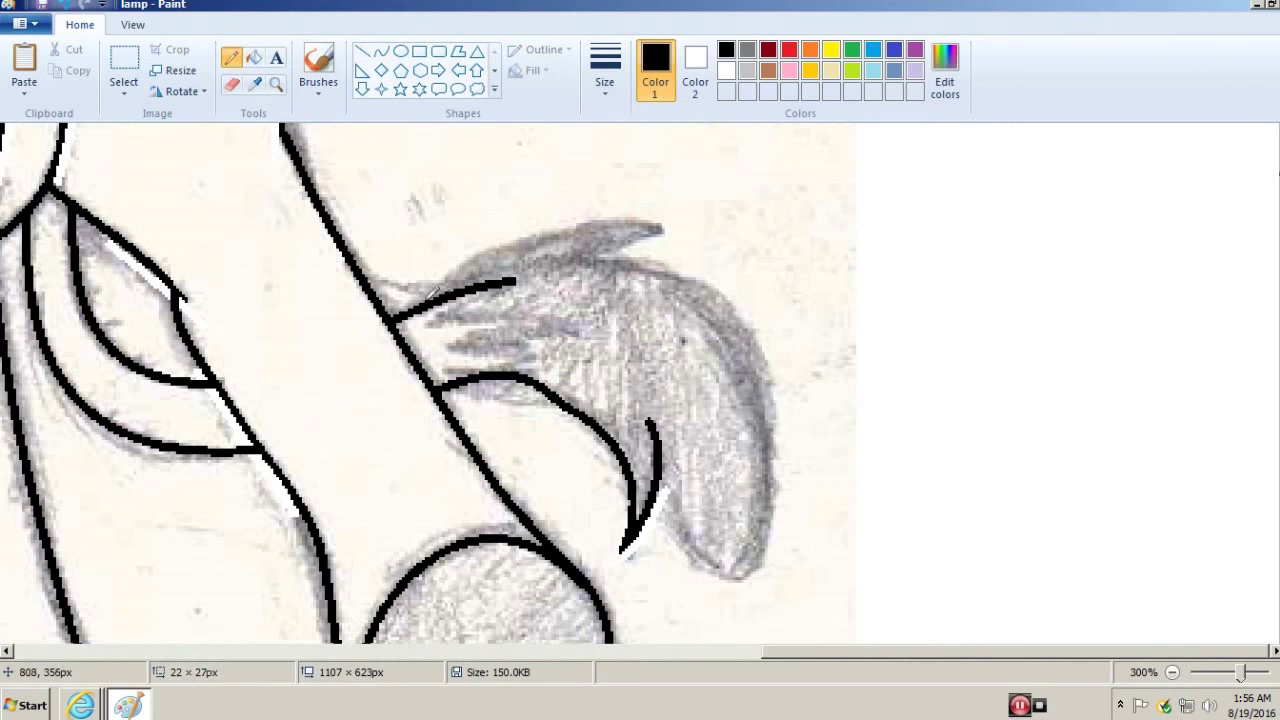
- Trace the tail's pointed upper tuft and its rounded outer edge down to the lower lock, undoing the excess stroke
mouse_move(434, 296)
left_mouse_down()
mouse_move(478, 259)
mouse_move(626, 222)
mouse_move(659, 221)
left_mouse_up()
mouse_move(578, 262)
left_mouse_down()
mouse_move(755, 336)
mouse_move(766, 548)
mouse_move(664, 447)
left_mouse_up()
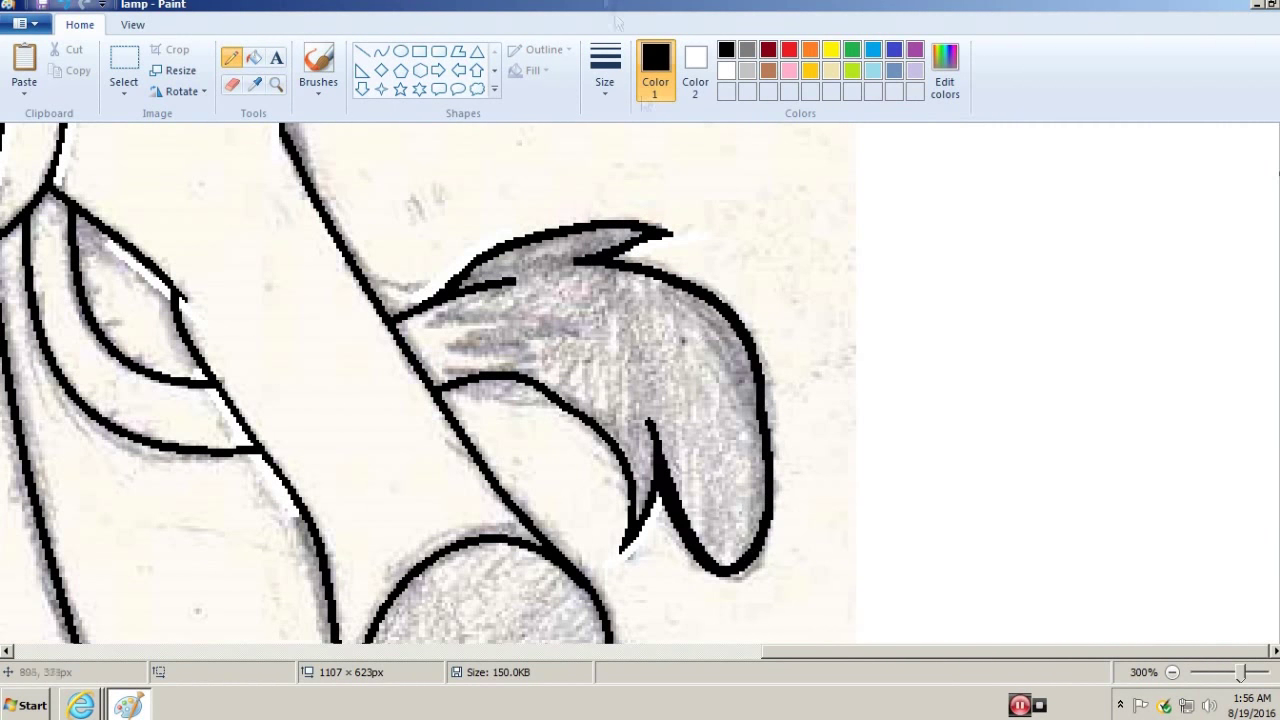
key("ctrl+z")
- Draw the zigzag hair edge across the base of the tail with the Pencil
mouse_move(515, 283)
left_mouse_down()
mouse_move(427, 323)
mouse_move(585, 332)
left_mouse_up()
mouse_move(565, 340)
left_mouse_down()
mouse_move(463, 338)
mouse_move(536, 356)
mouse_move(466, 360)
left_mouse_up()
left_click_drag(522, 366, 448, 372)
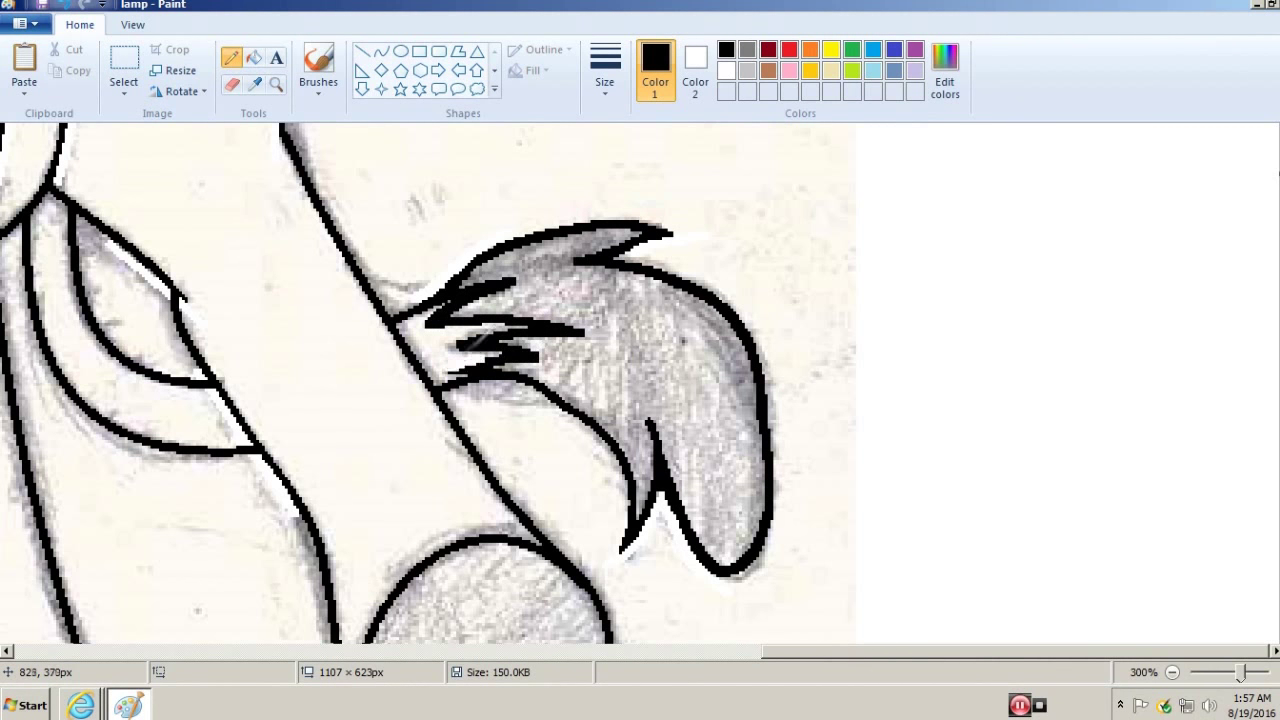
- Draw the frayed notch at the tip of the right ear with the Pencil
scroll(534, 380, "down", 2)
scroll(534, 380, "up", 3)
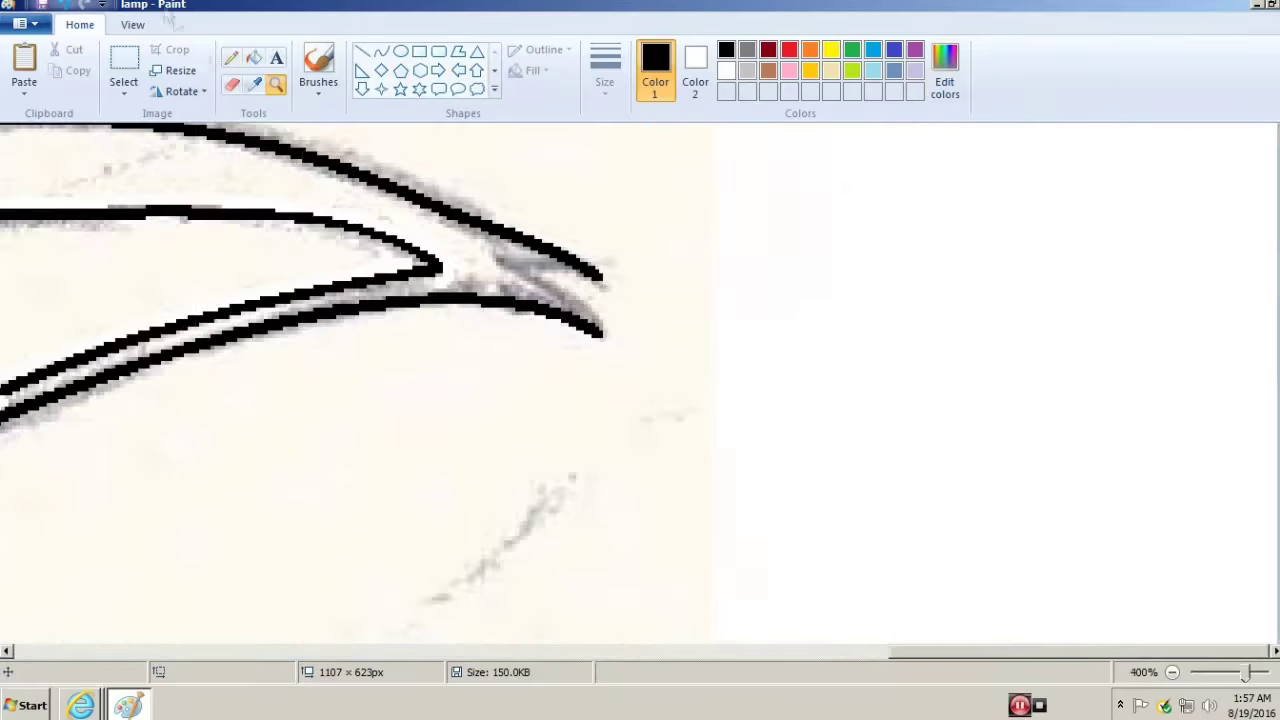
left_click_drag(503, 262, 590, 283)
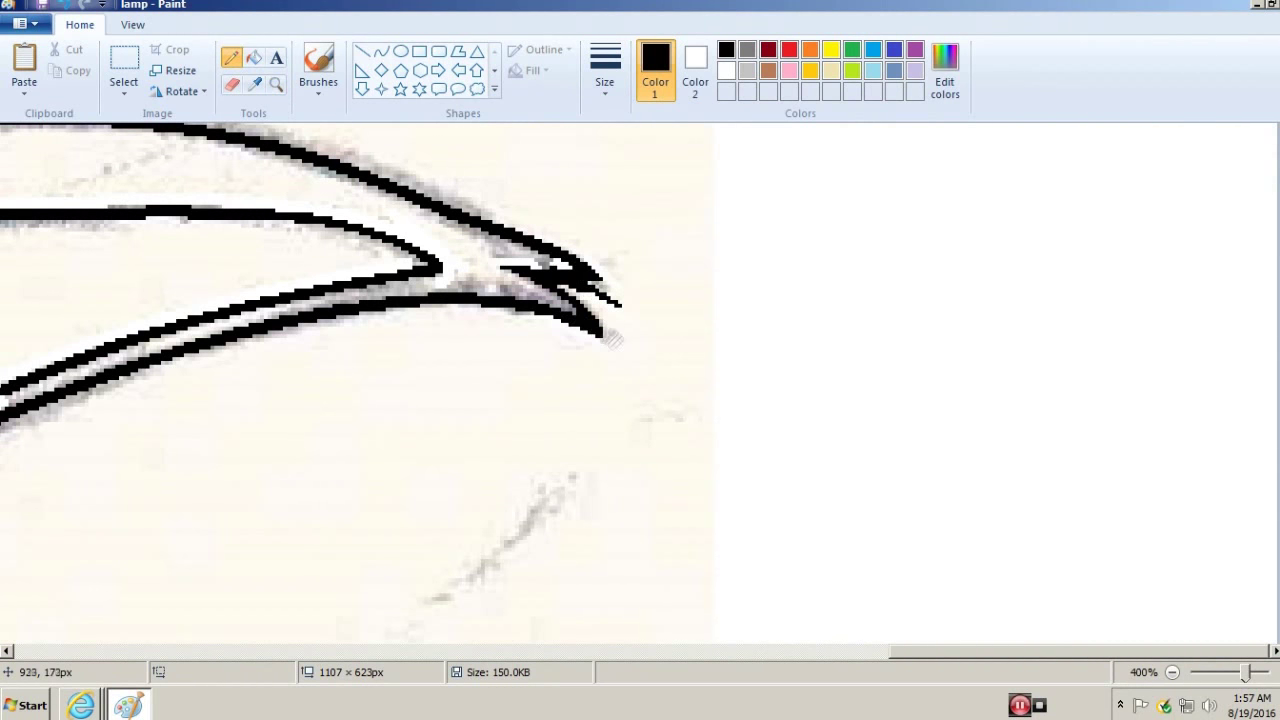
- Draw black oval pupils in both eyes and add a small white highlight to each
scroll(268, 103, "down", 3)
left_click(275, 84)
left_click(532, 397)
left_click(400, 51)
left_click_drag(519, 263, 485, 318)
key("ctrl+z")
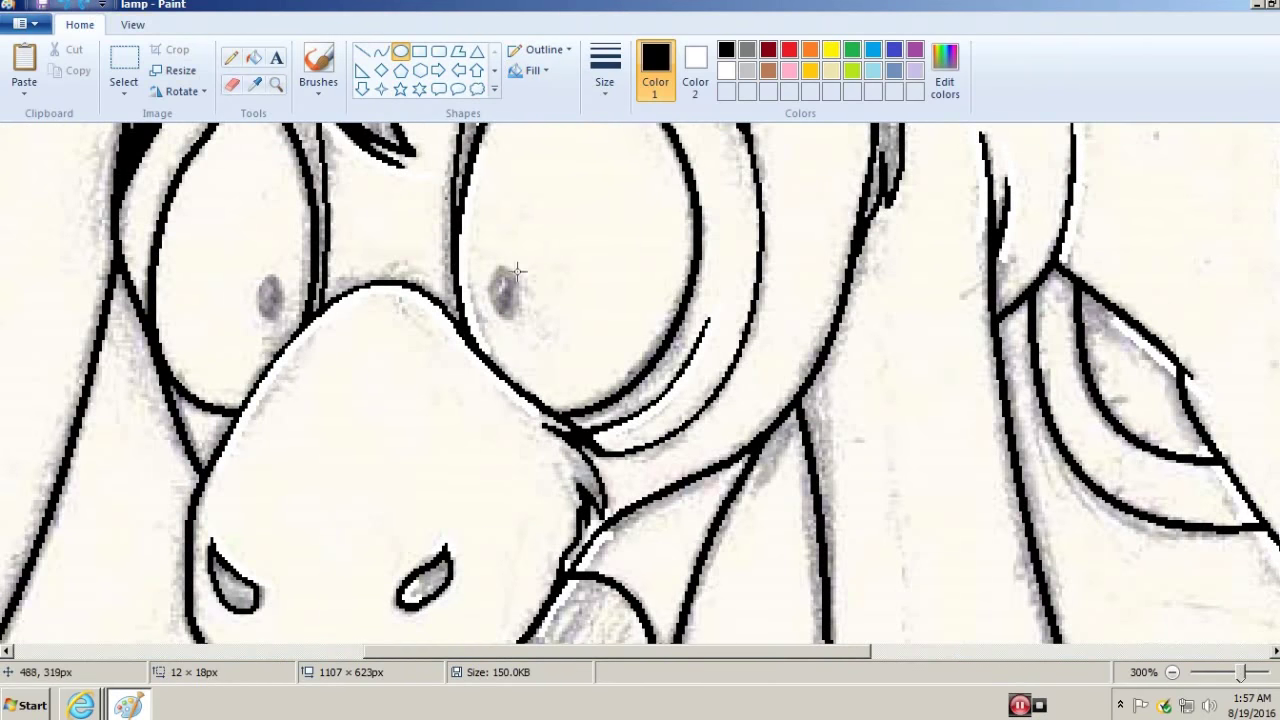
left_click_drag(285, 275, 258, 312)
left_click_drag(498, 272, 520, 298)
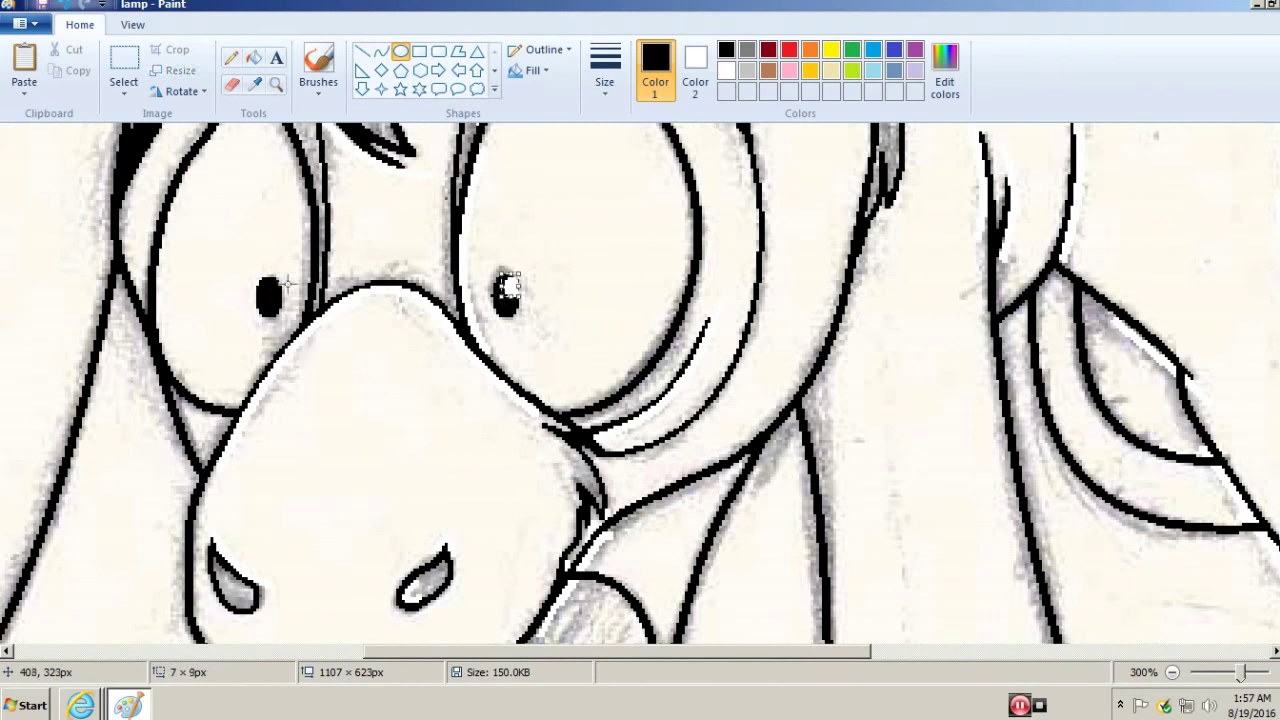
left_click(231, 57)
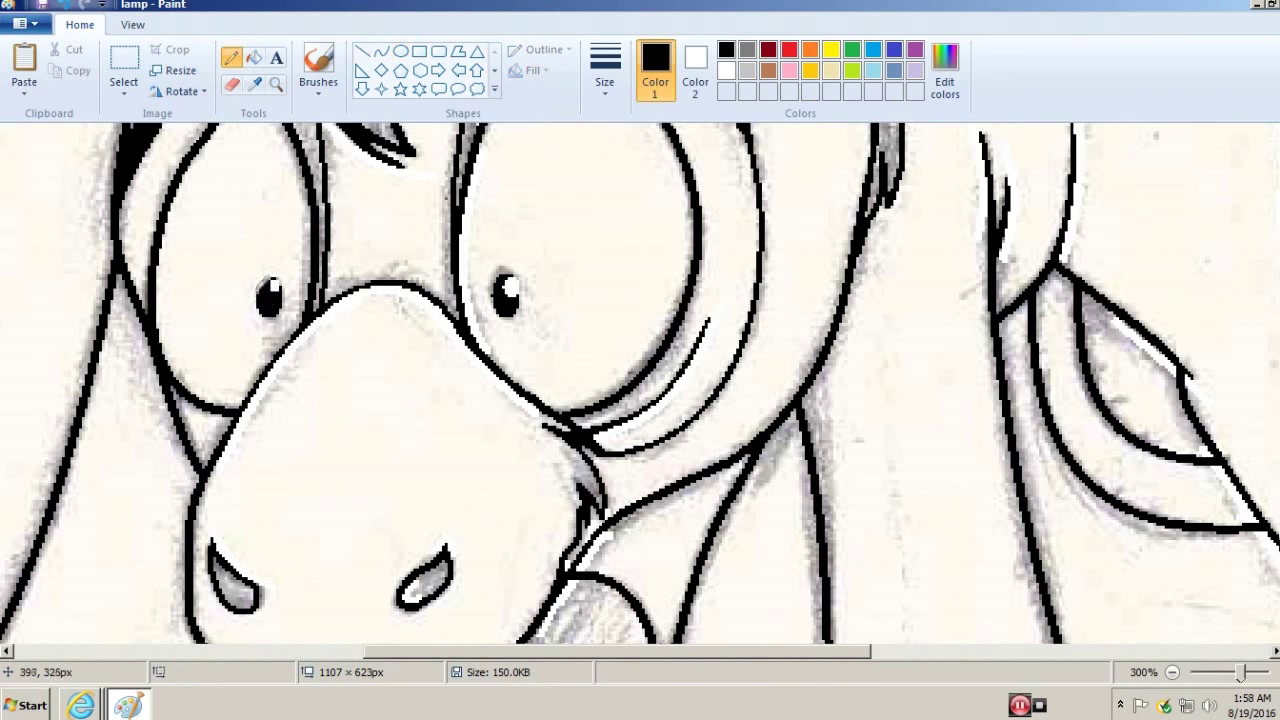
- Trace the small arch behind the hair and the back line above the right ear's base with black curves
left_click(276, 84)
right_click(224, 288)
left_click(224, 288)
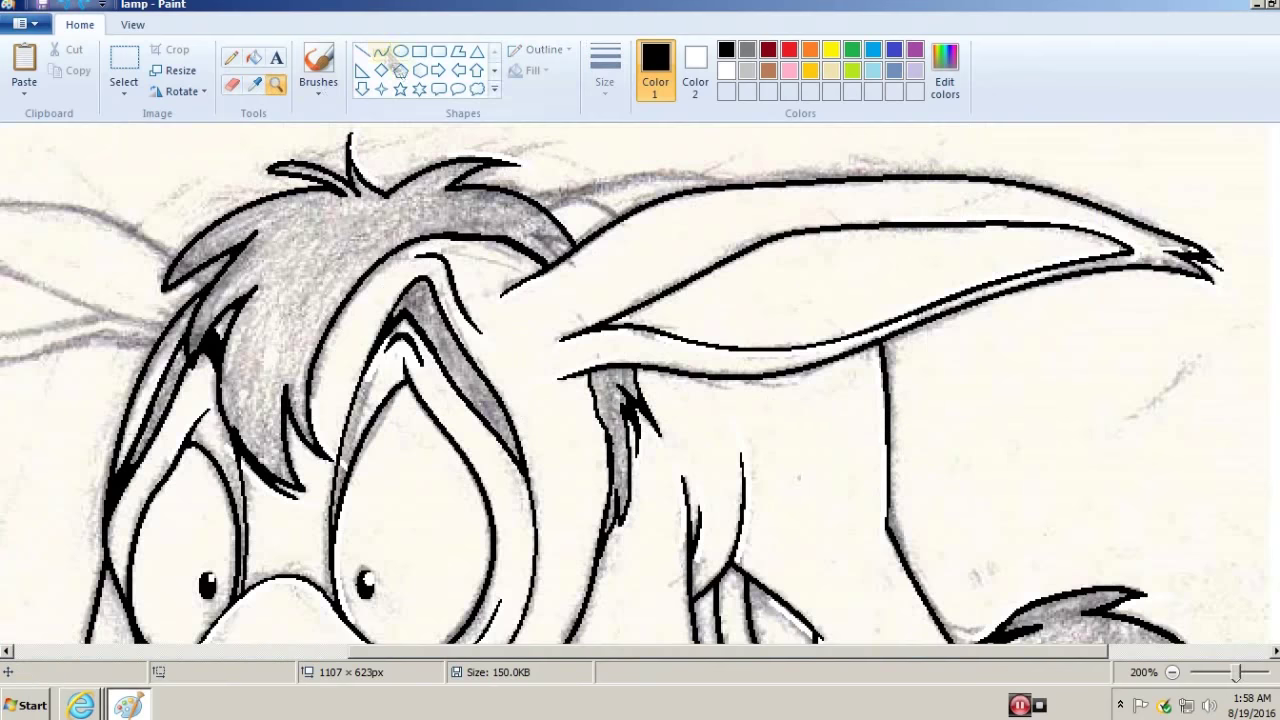
left_click(381, 51)
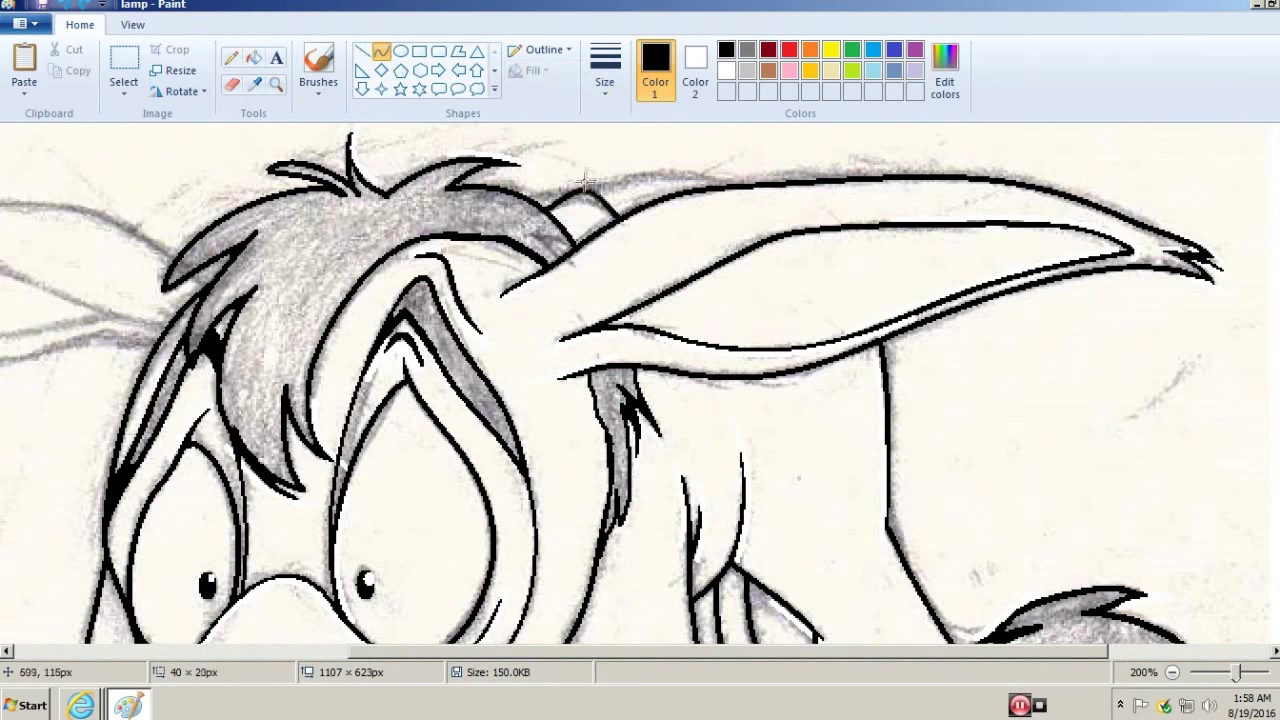
left_click_drag(743, 185, 590, 185)
- Trace the left ear's top edge from the hair to the tip with black curves
left_click_drag(840, 662, 502, 662)
left_click_drag(670, 258, 540, 205)
left_click_drag(605, 232, 627, 204)
left_click_drag(424, 194, 306, 214)
left_click_drag(390, 205, 409, 194)
left_click(322, 232)
left_click_drag(306, 217, 78, 200)
left_click_drag(190, 212, 172, 250)
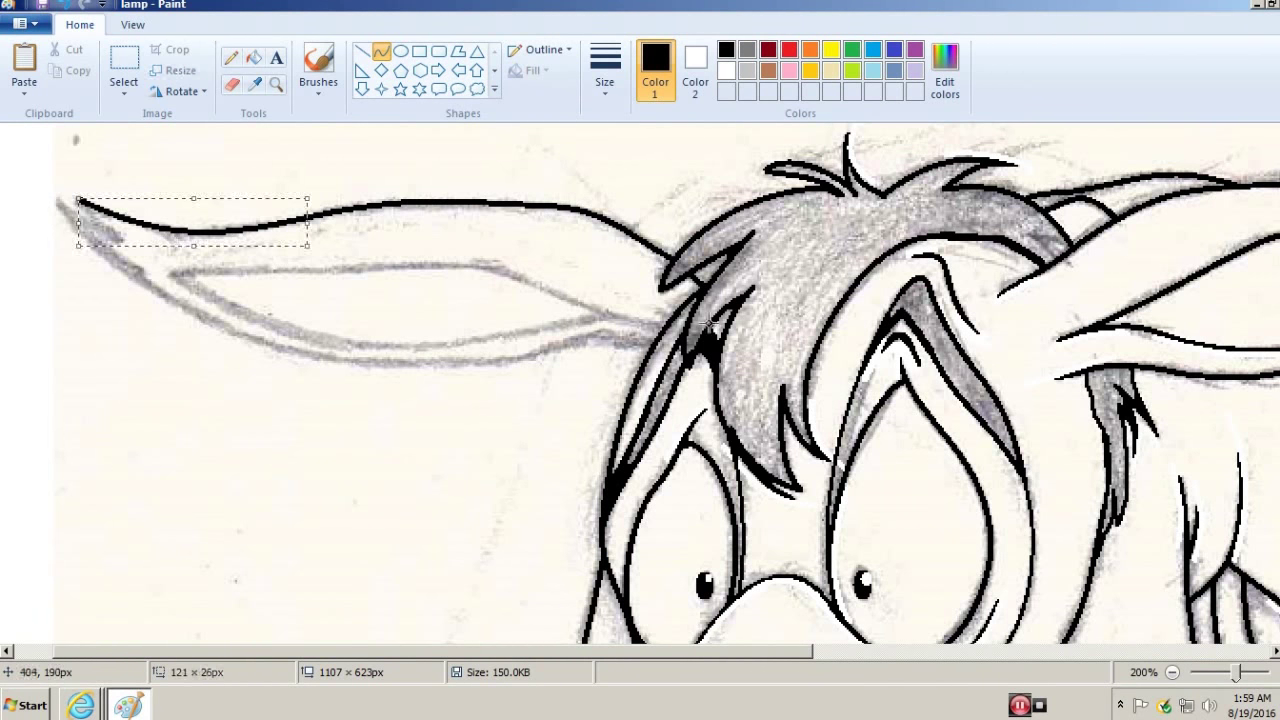
- Trace the upper line of the left ear's inner shape and the part of the ear's bottom edge nearest the head
left_click_drag(665, 327, 500, 268)
left_click_drag(580, 298, 573, 302)
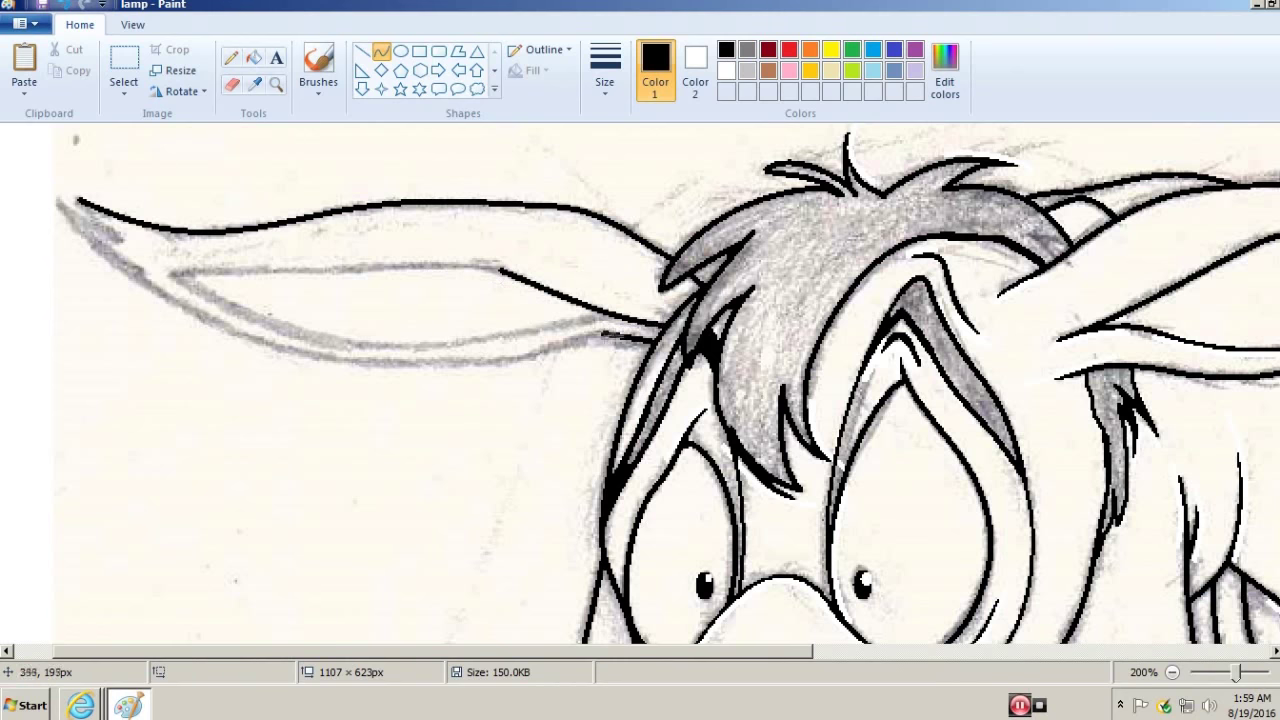
left_click_drag(520, 352, 518, 358)
left_click_drag(495, 267, 305, 267)
left_click_drag(384, 267, 384, 263)
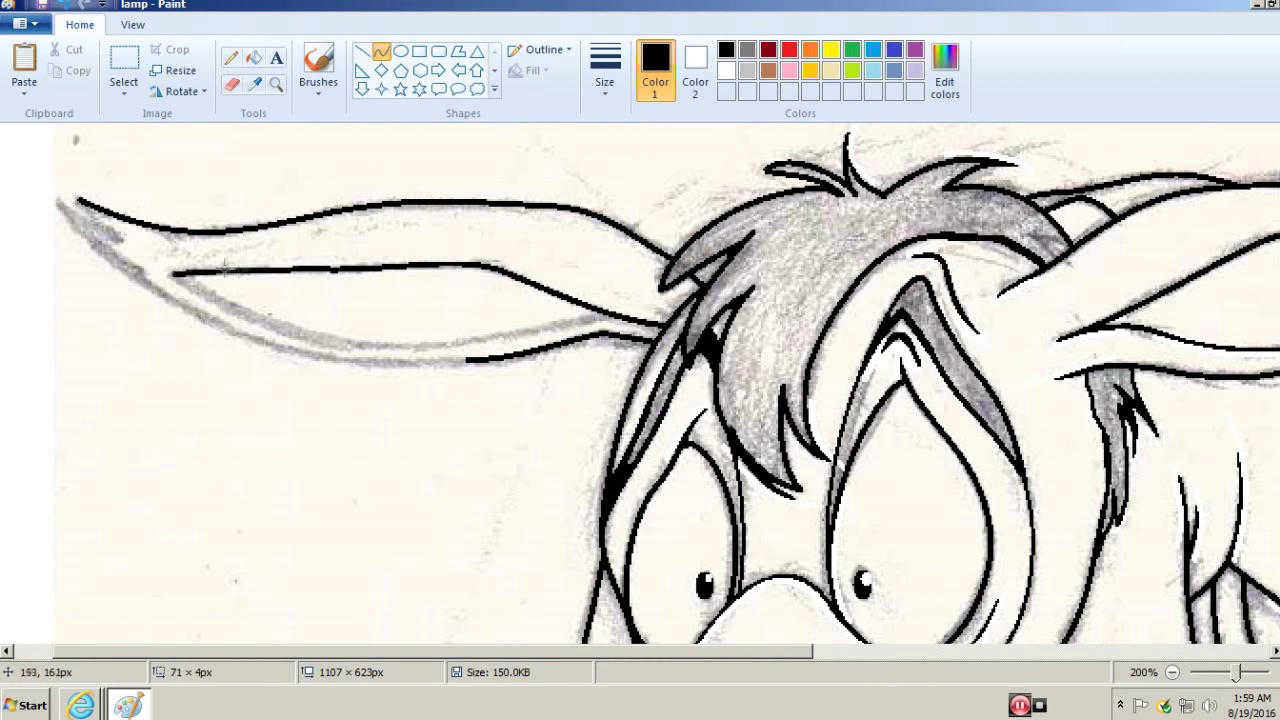
- Trace the lower line of the left ear's inner shape with a black curve and thin the shape's outline with white curves
mouse_move(172, 272)
left_mouse_down()
mouse_move(550, 330)
mouse_move(580, 320)
left_mouse_up()
left_click_drag(370, 335, 362, 395)
left_click(582, 320)
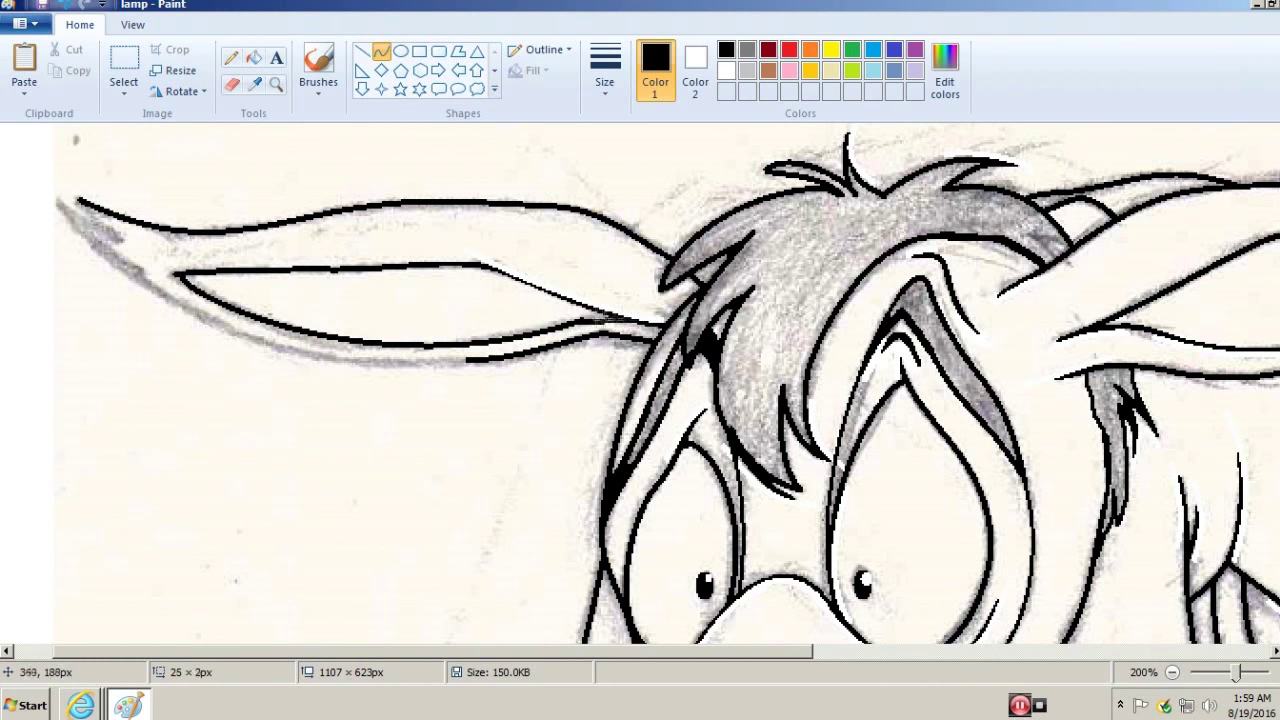
left_click_drag(565, 318, 433, 368)
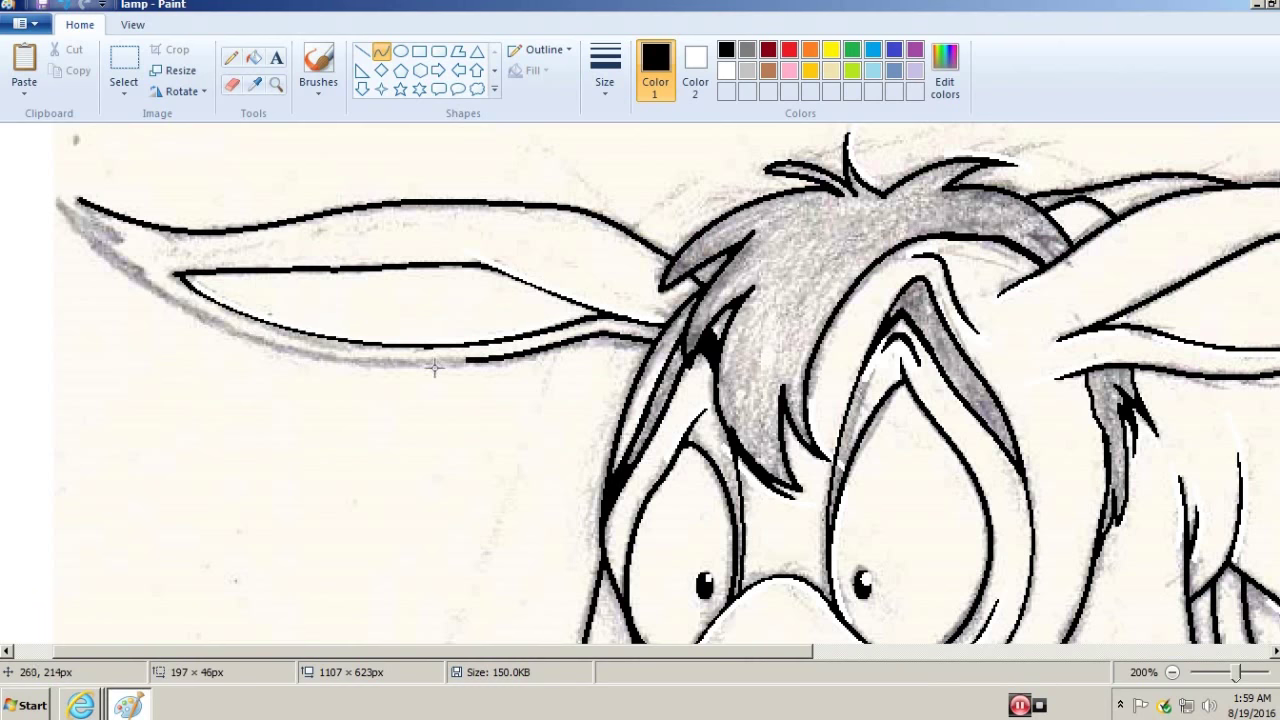
left_click(167, 270)
left_click(66, 8)
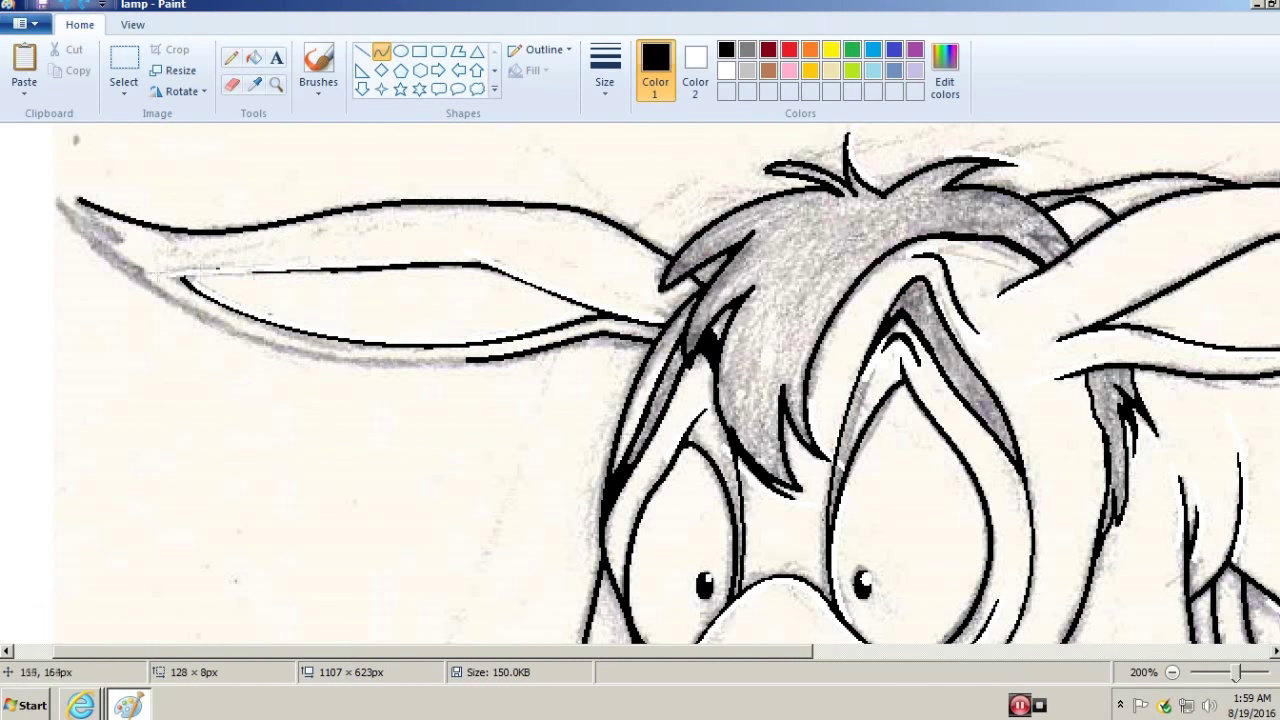
- Trace the left ear's bottom edge from its tip to the finished part with one long black curve
left_click_drag(58, 199, 480, 358)
left_click_drag(270, 280, 215, 375)
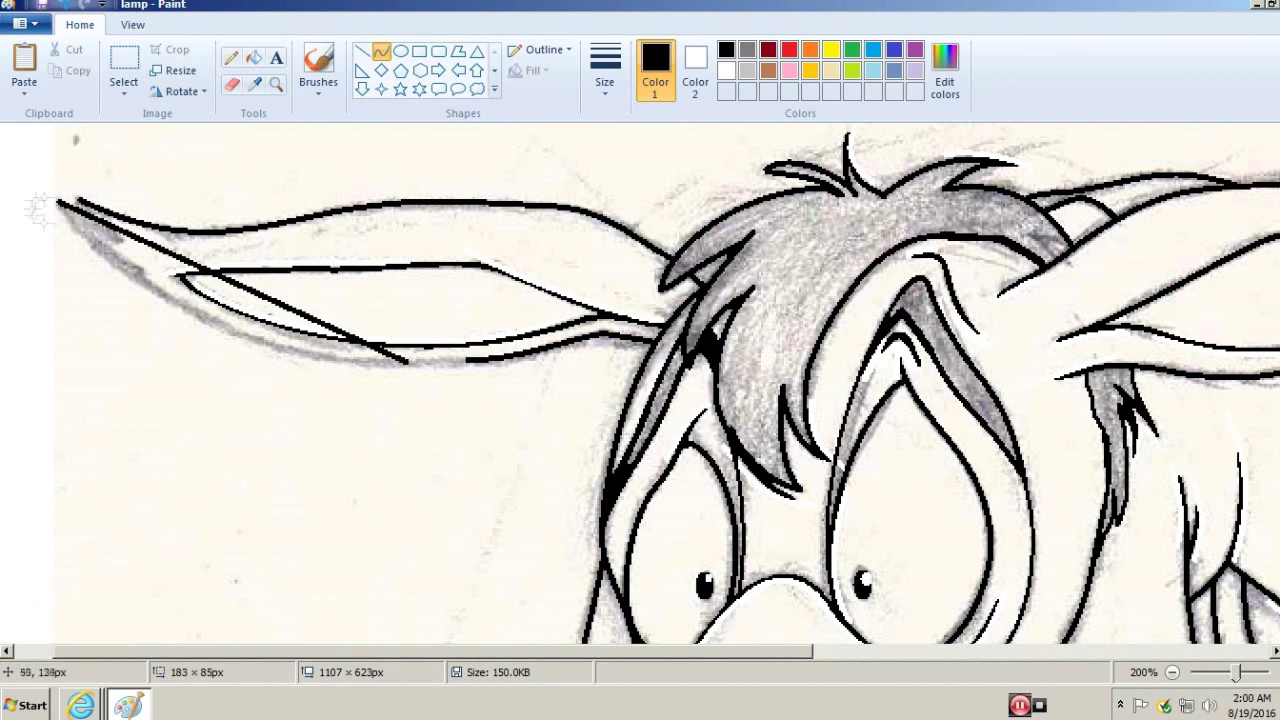
left_click(523, 317)
- Draw the jagged notch at the left ear's tip with the black Pencil
scroll(444, 358, "up", 3)
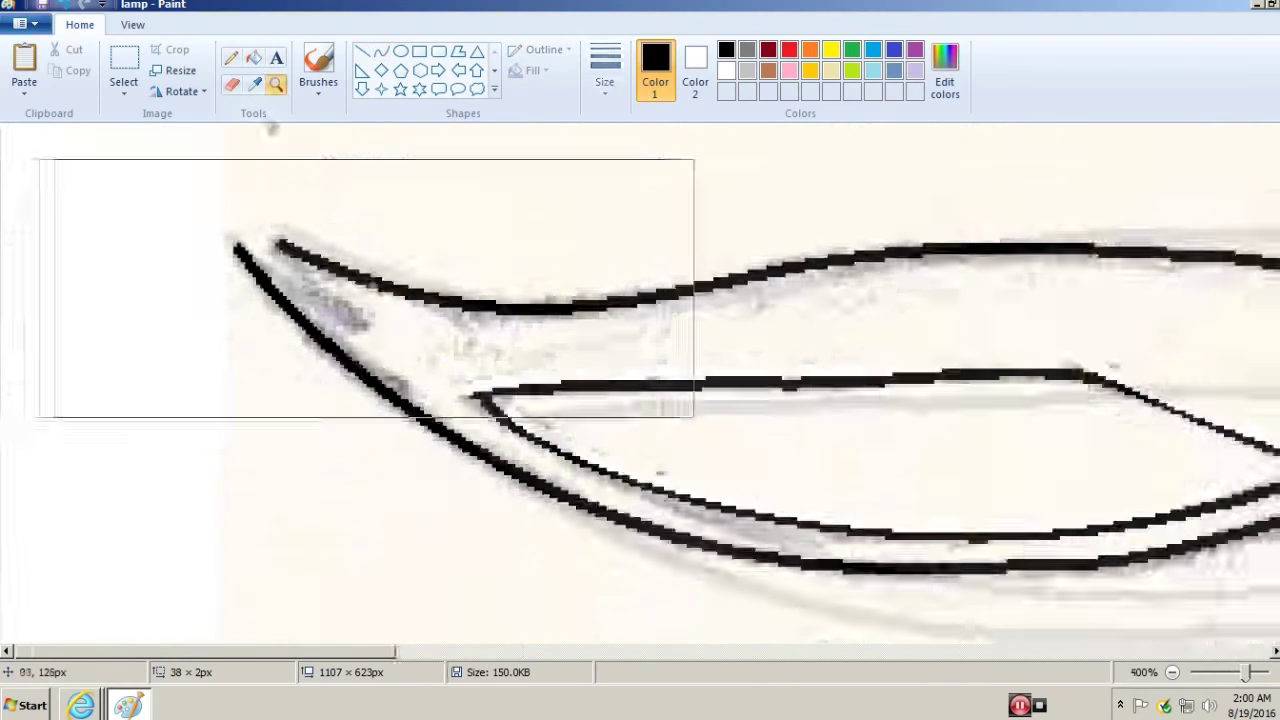
left_click_drag(118, 237, 80, 201)
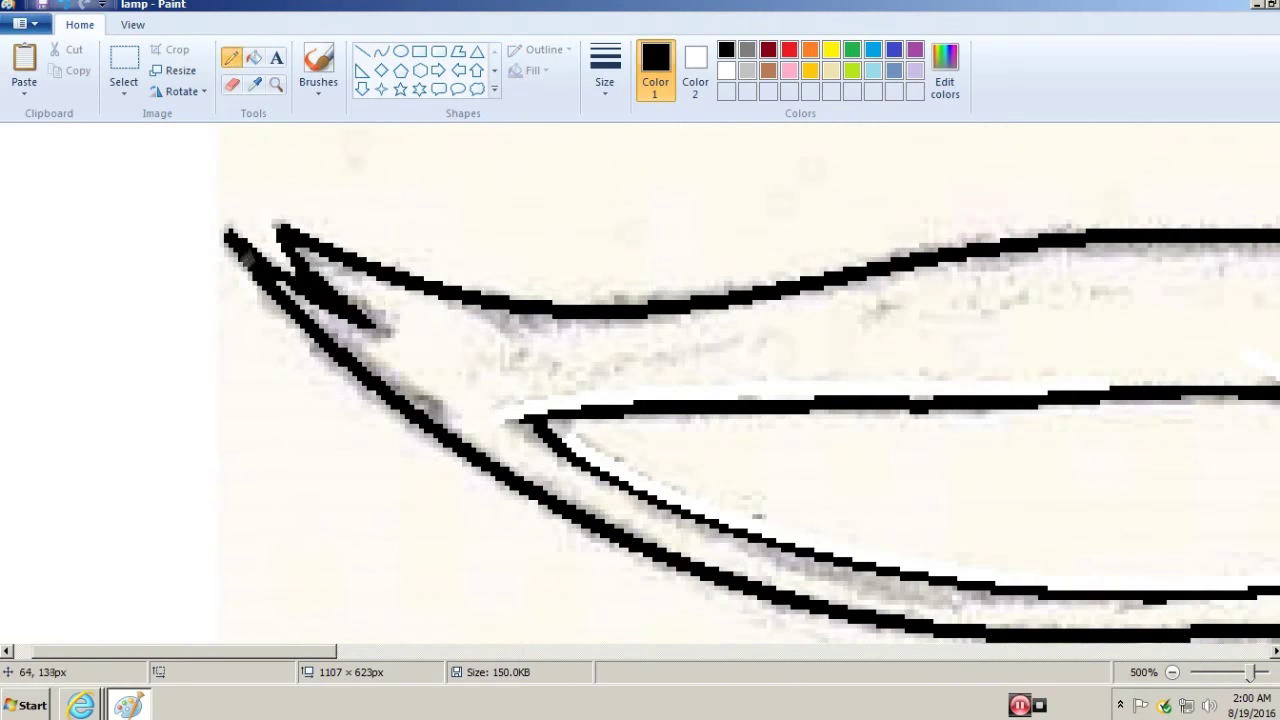
left_click(276, 84)
right_click(240, 257)
right_click(229, 286)
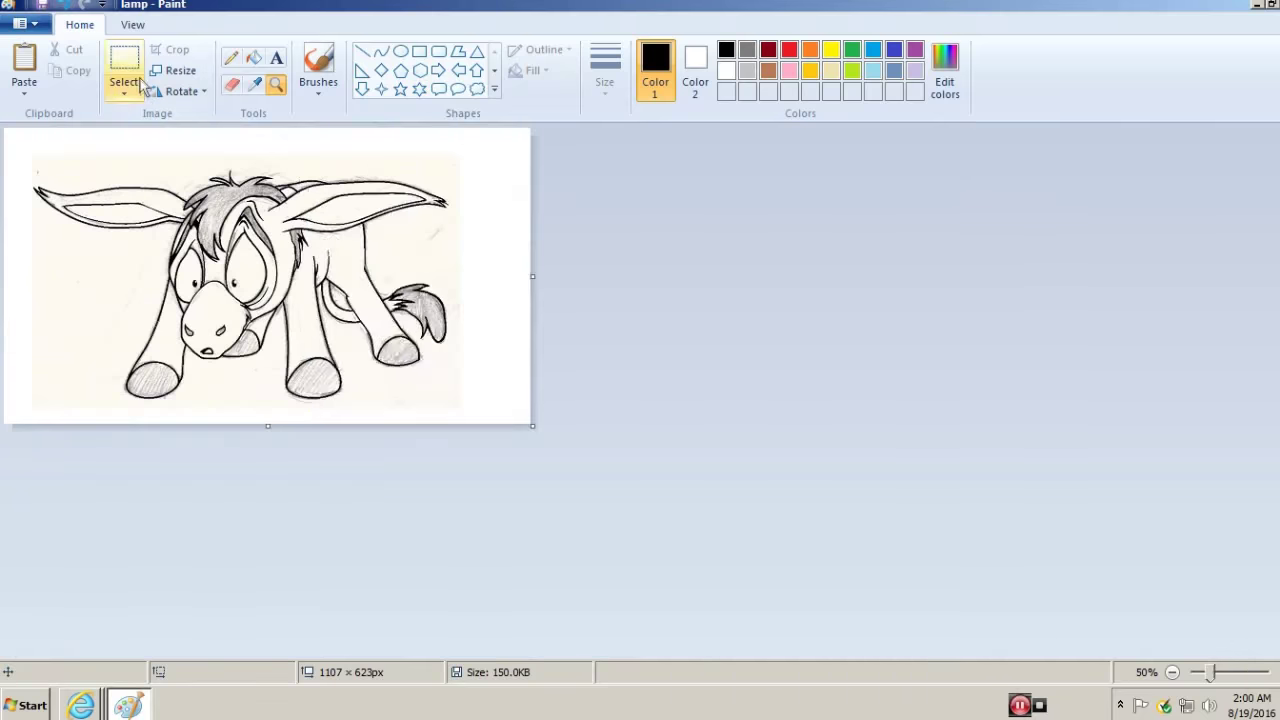
- Add thin black crease lines beside the left eye with the Pencil
left_click(124, 65)
right_click(310, 195)
scroll(391, 408, "up", 3)
left_click(231, 57)
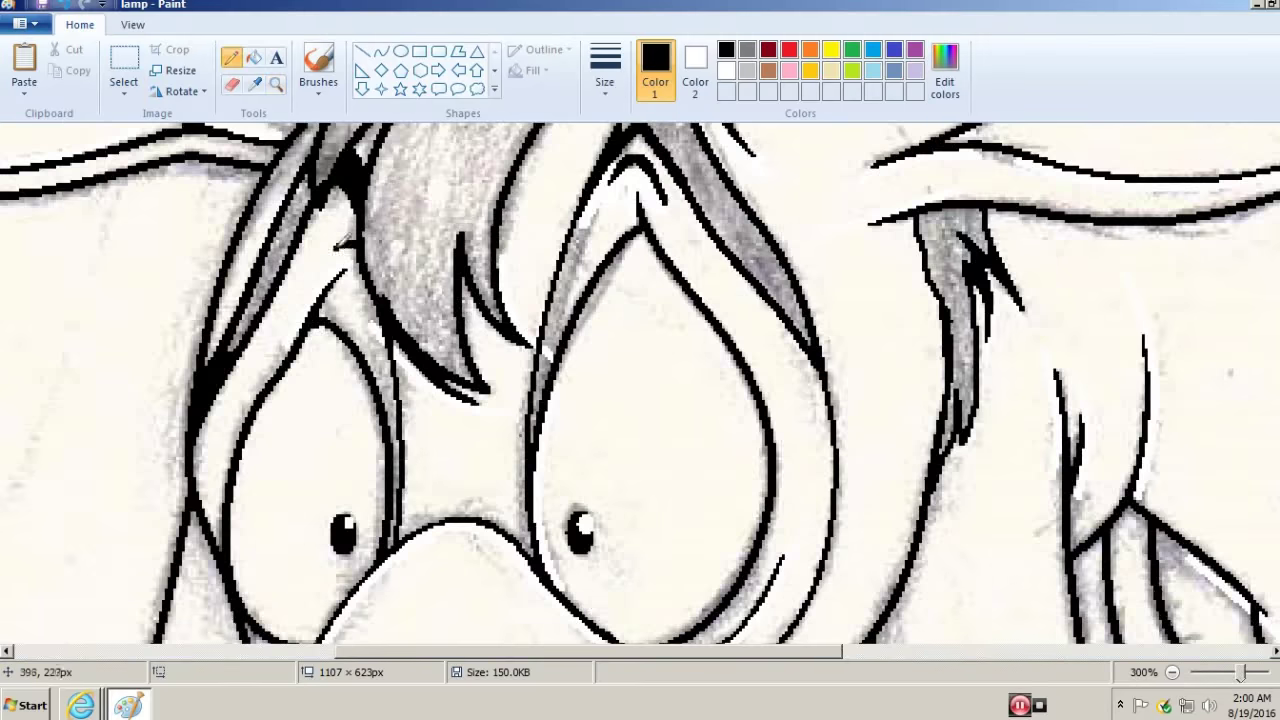
scroll(640, 382, "down", 3)
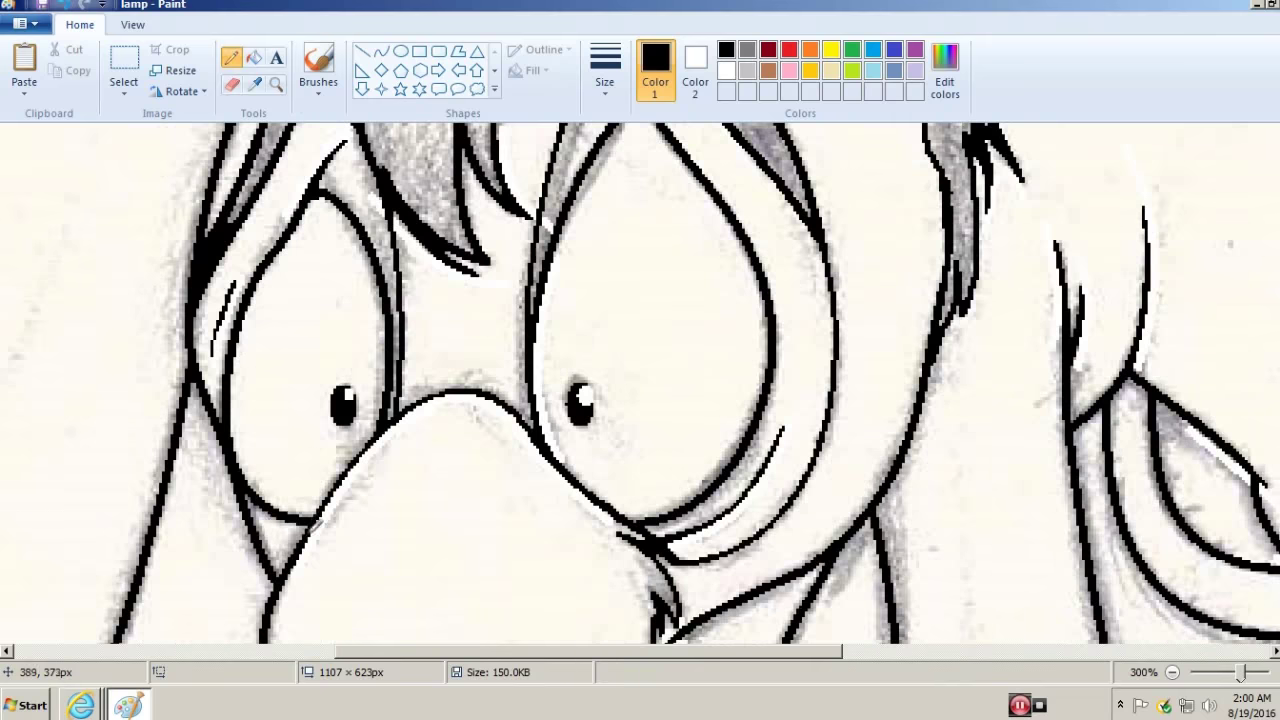
key("ctrl+Page_Down")
key("ctrl+Page_Down")
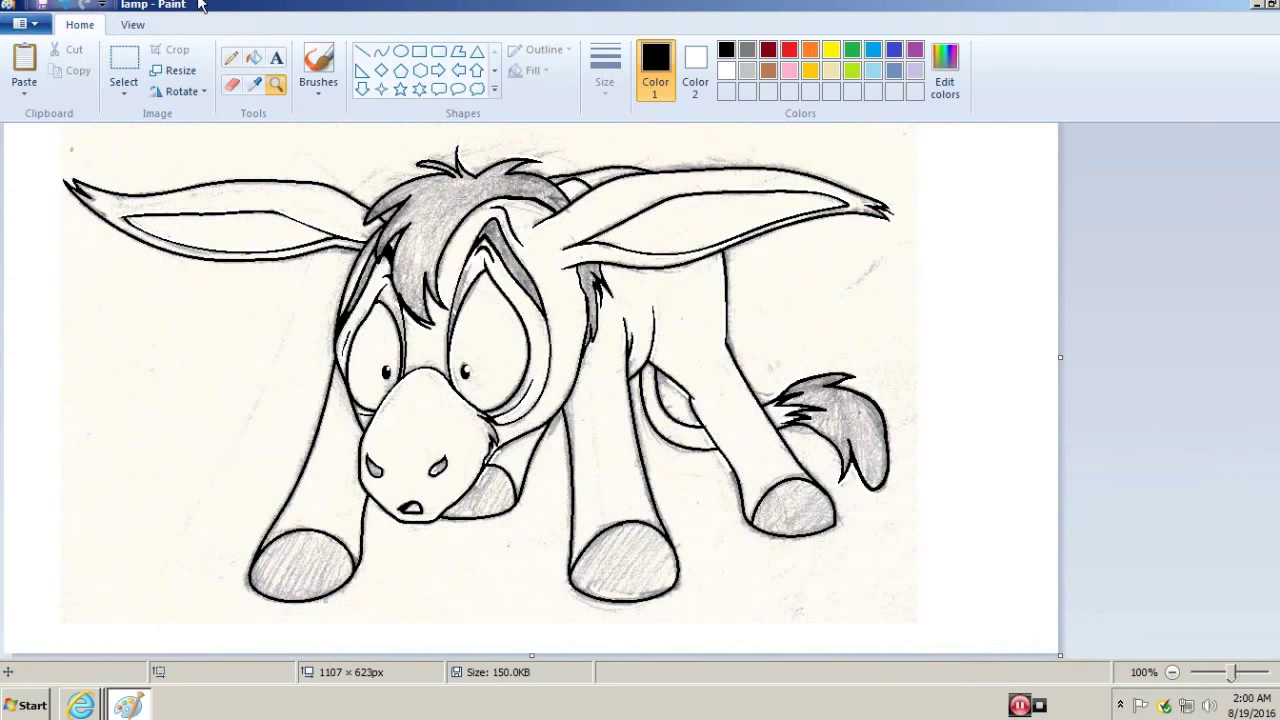
- Clear the scanned pencil shading and paper tone using the image properties, leaving black outlines on plain white
left_click(124, 65)
key("ctrl+w")
key("Escape")
key("ctrl+shift+i")
left_click(20, 24)
left_click(60, 397)
left_click(714, 391)
key("ctrl+e")
left_click(663, 354)
left_click(680, 466)
- Fill the donkey's hair, tail tuft and hooves with black
left_click(253, 57)
left_click(470, 265)
left_click(840, 490)
left_click(480, 560)
left_click(300, 630)
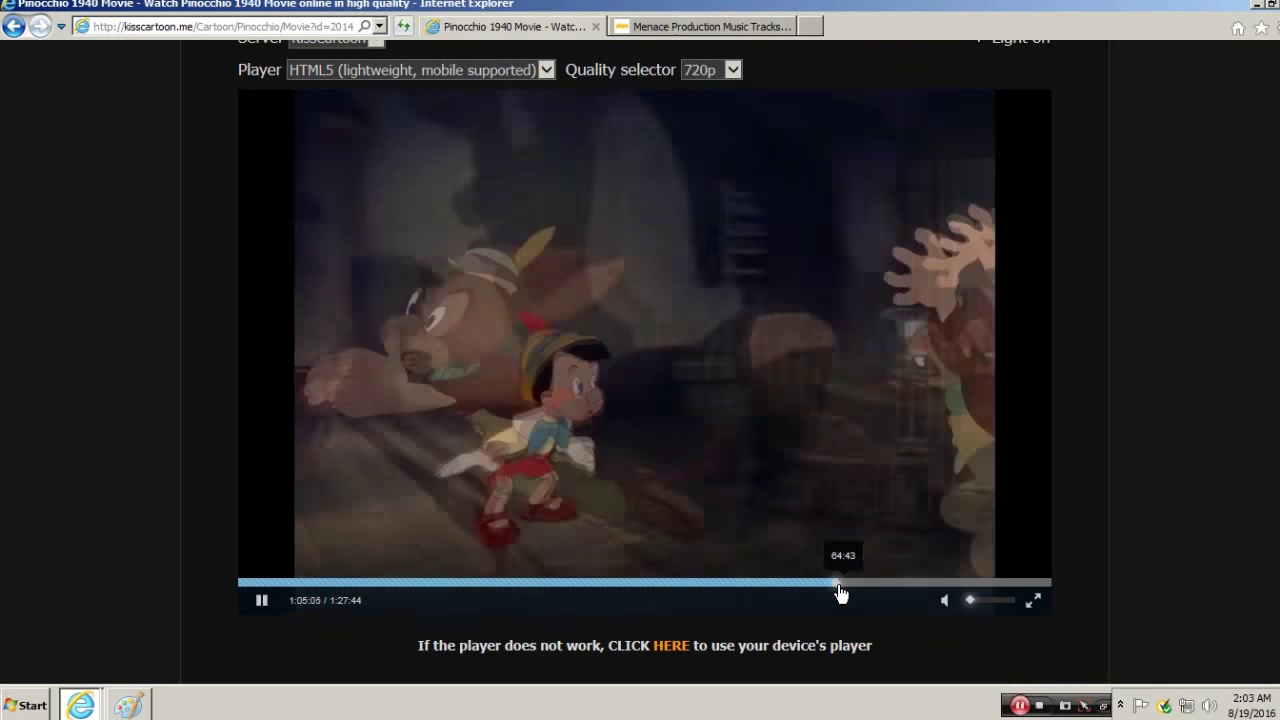
- Sample a rosy brown from the Pinocchio movie frame and fill the areas around both eyes with it
left_click(785, 431)
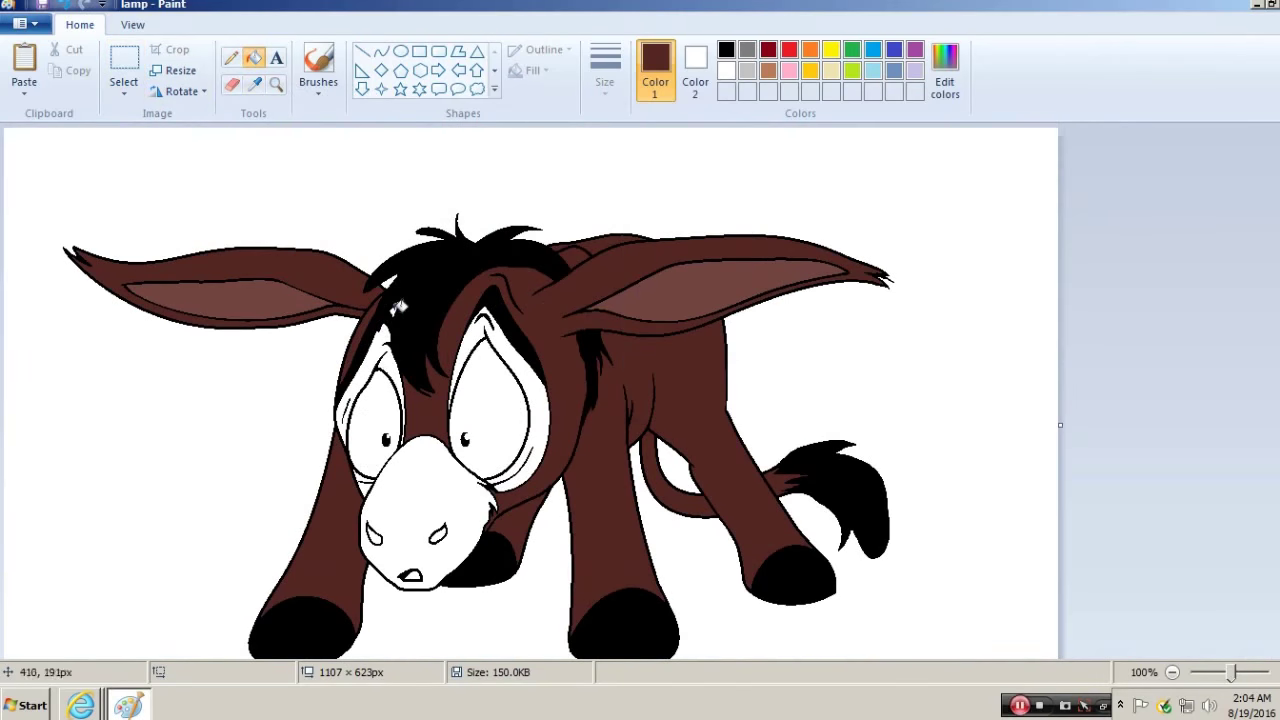
right_click(631, 231)
left_click(674, 280)
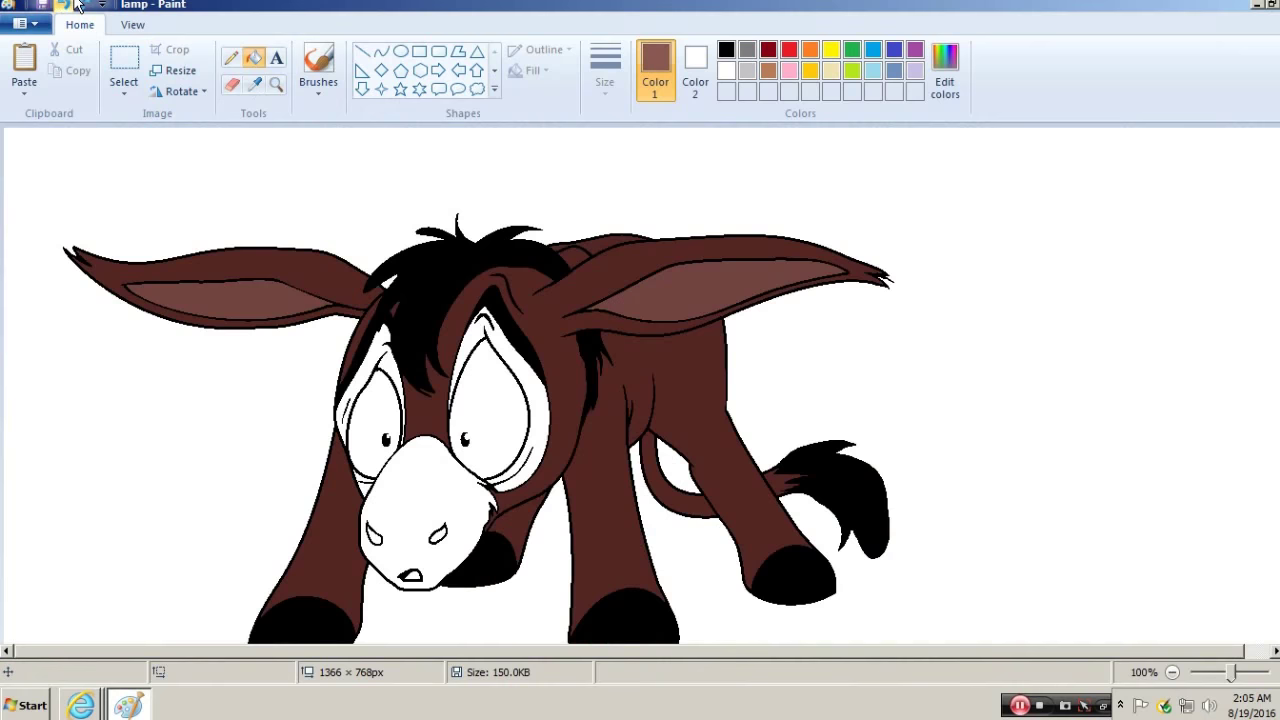
- Touch up the outline below the left eye in black and fill the small area there with rosy brown
left_click(726, 49)
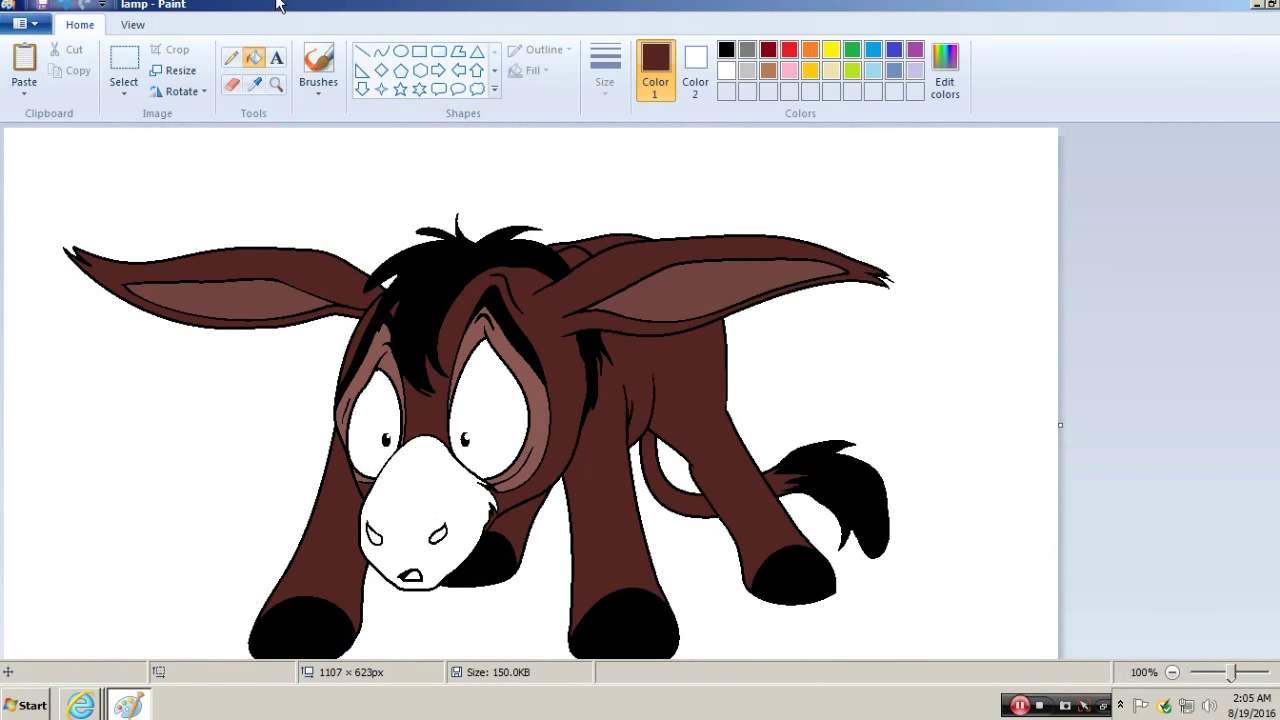
left_click(231, 57)
scroll(381, 495, "up", 2)
left_click(254, 57)
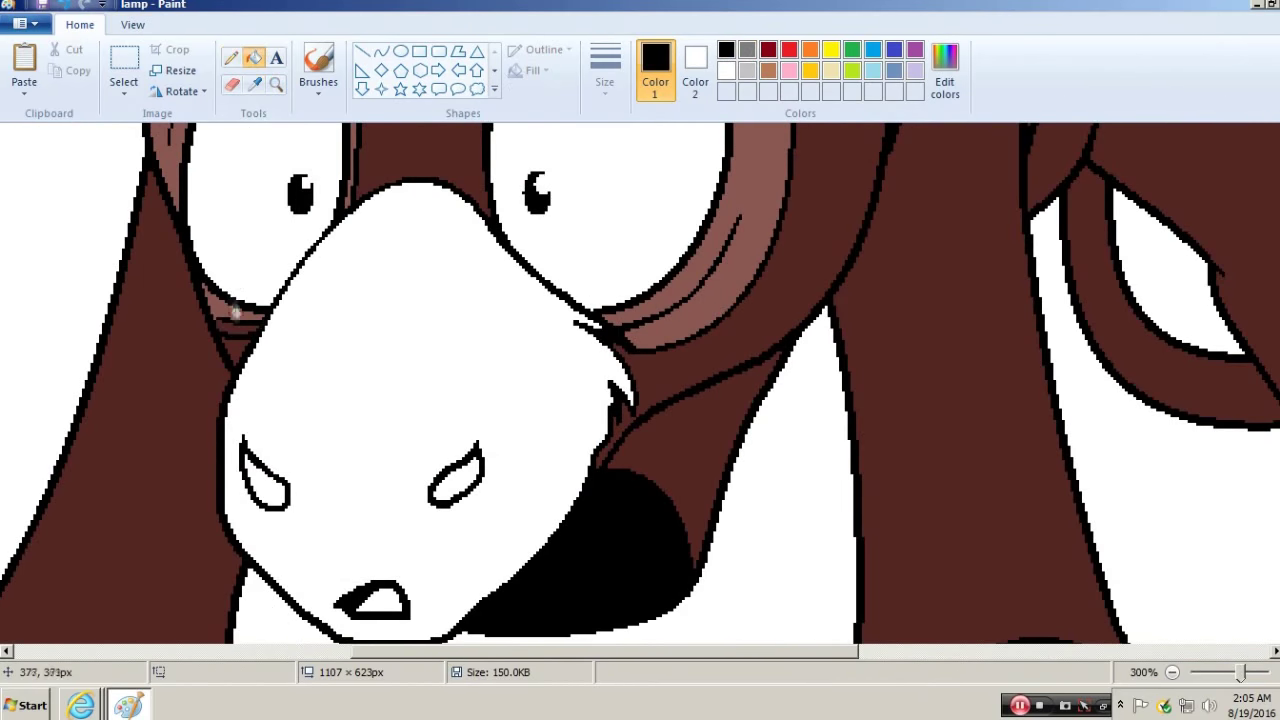
- Fill the donkey's muzzle with tan brown
left_click(229, 57)
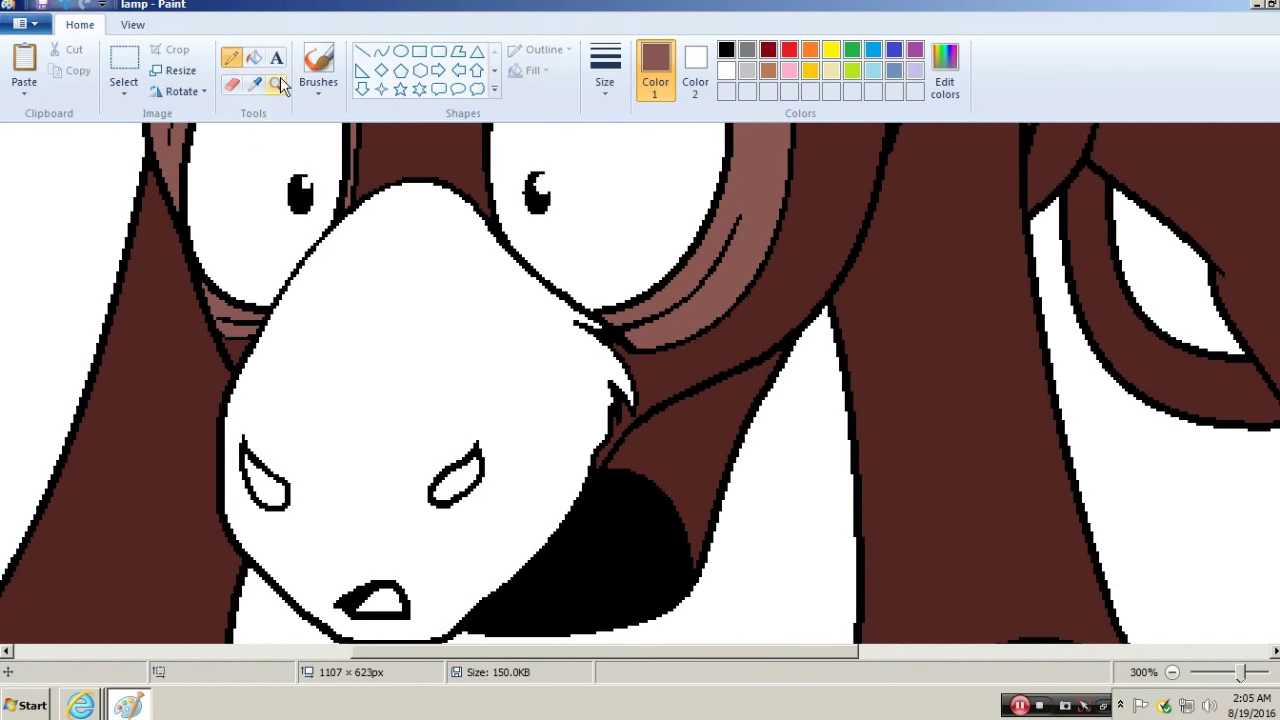
scroll(425, 472, "down", 2)
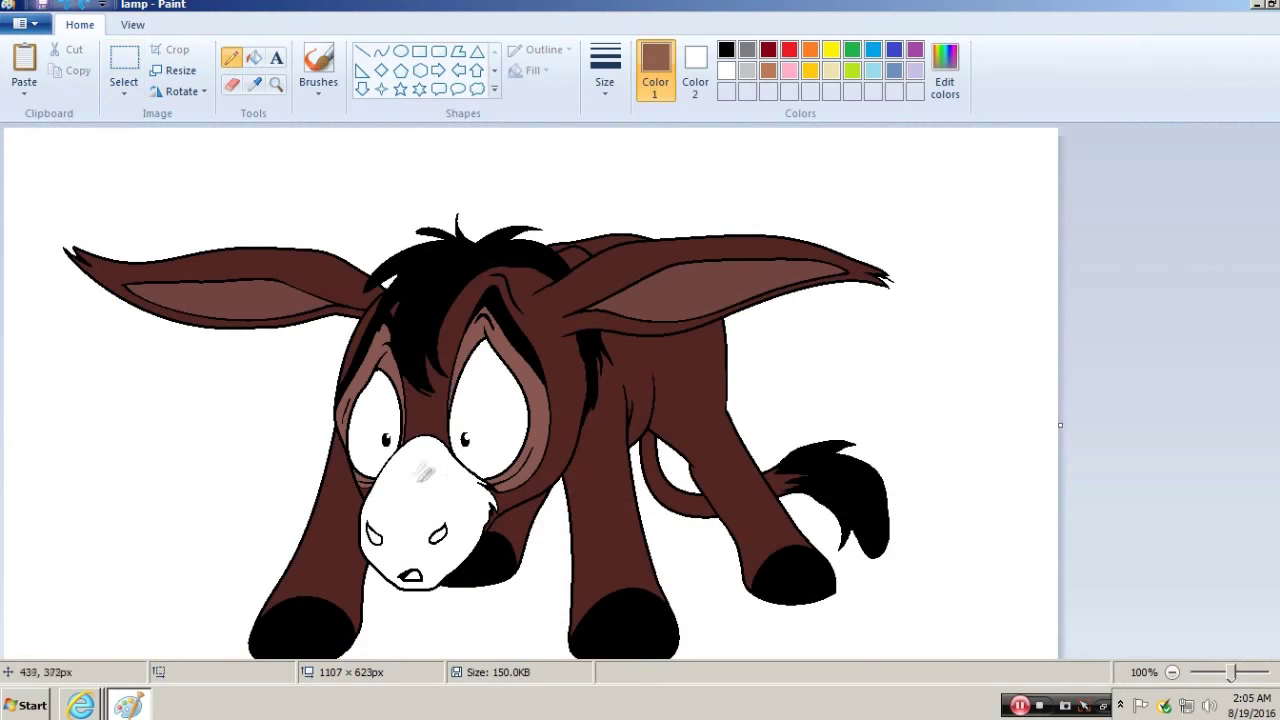
left_click(425, 472)
- Switch to Internet Explorer, play the Pinocchio movie up to the donkey shot at 1:05:35 for colour reference, and return to Paint
key("alt+Tab")
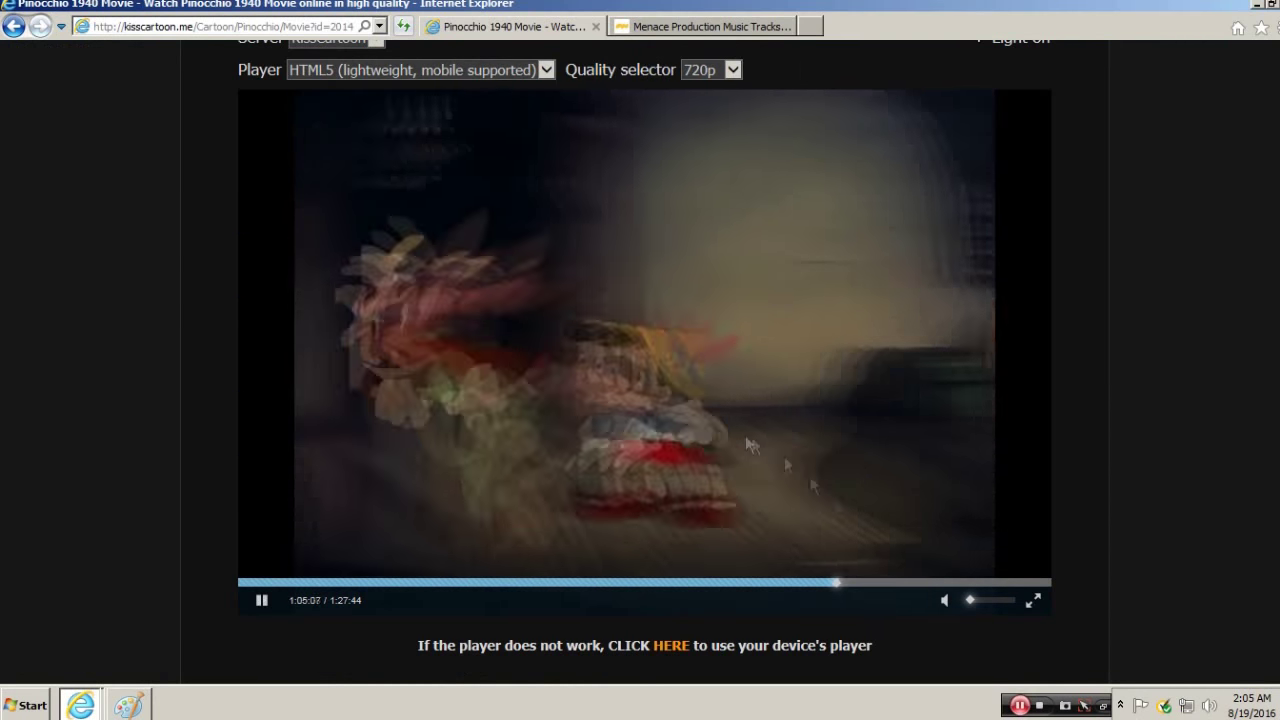
left_click(845, 525)
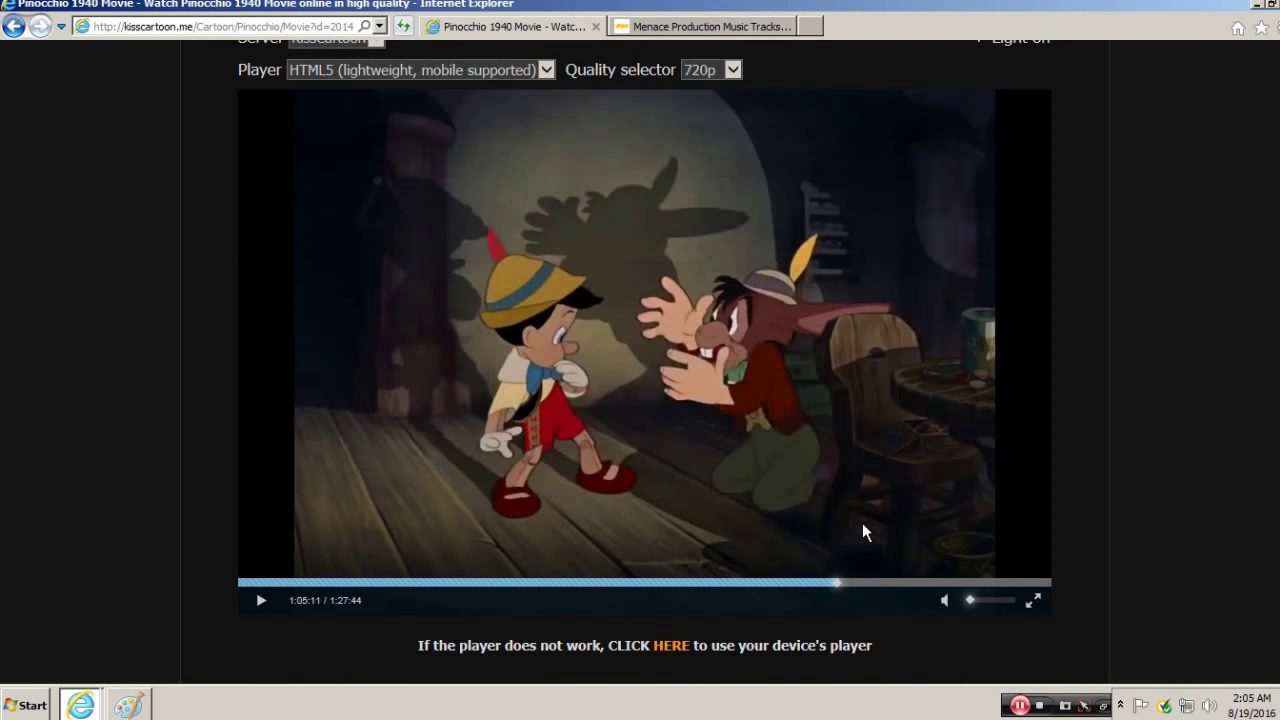
left_click(721, 527)
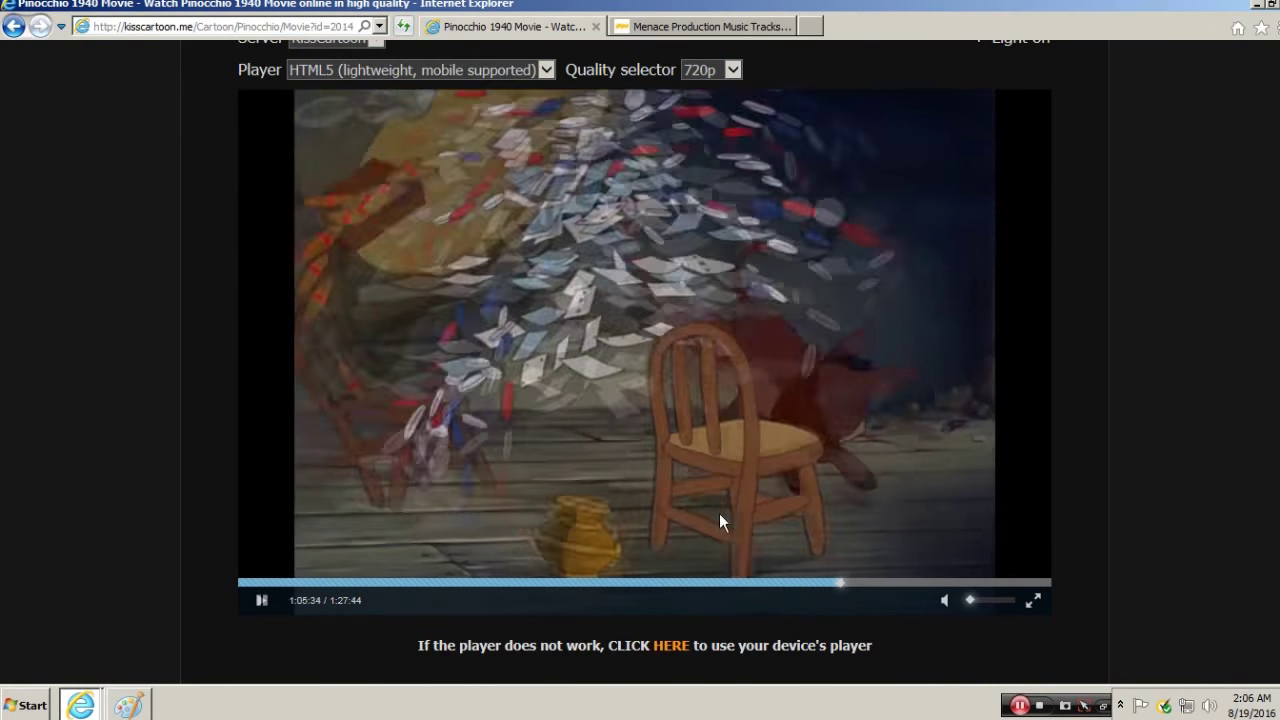
left_click(721, 510)
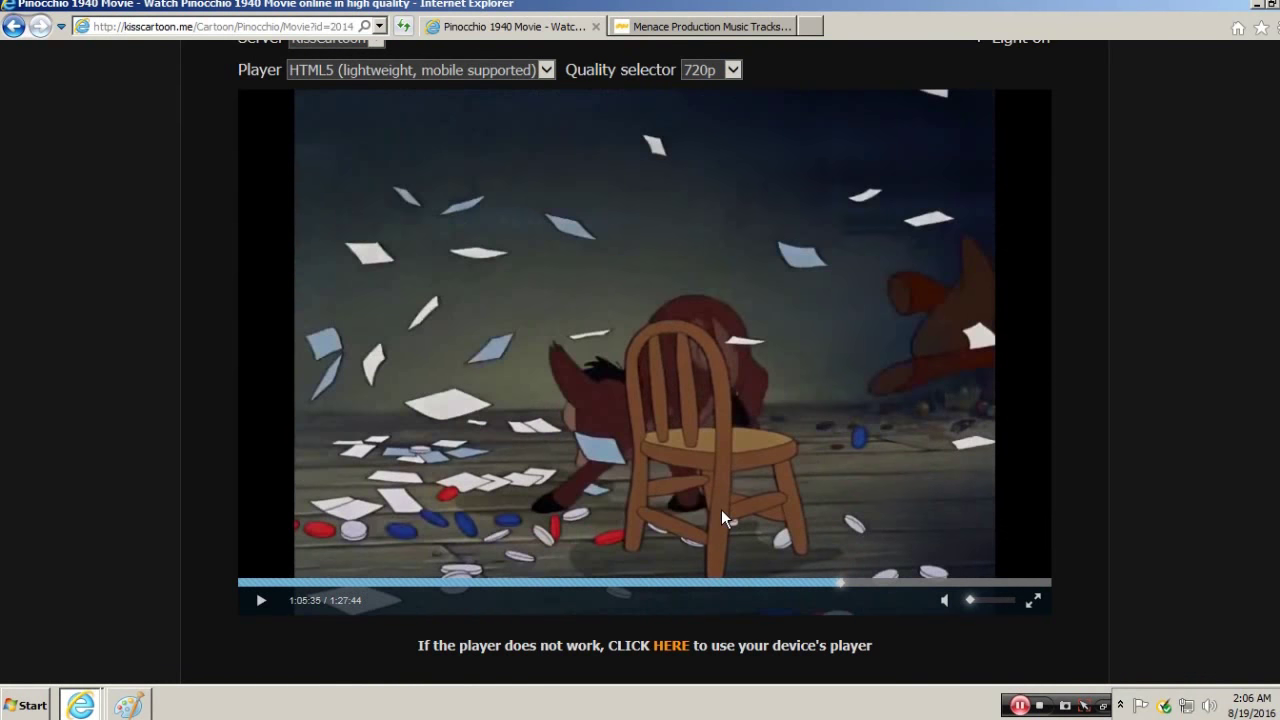
left_click(128, 705)
left_click(129, 708)
left_click(129, 706)
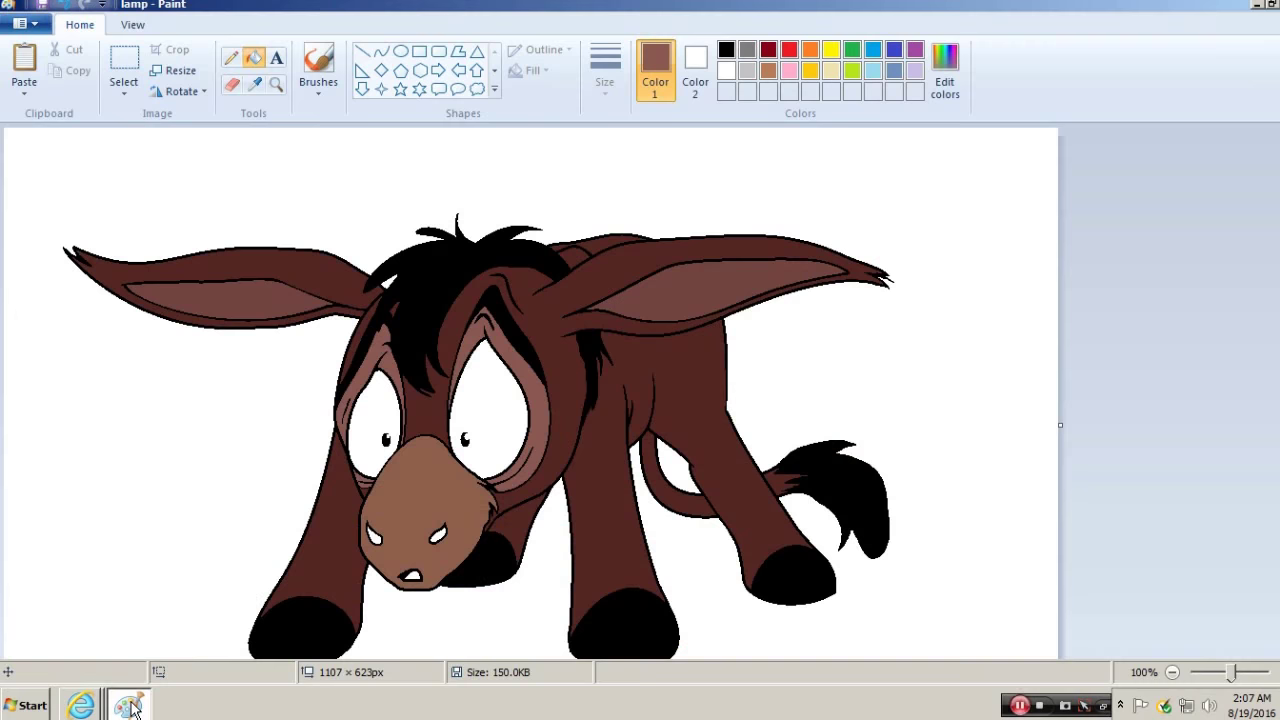
- Outline a belly patch between the front and hind legs with the Pencil and fill it with the inner ears' lighter brown
left_click(276, 84)
left_click(829, 502)
left_click(231, 57)
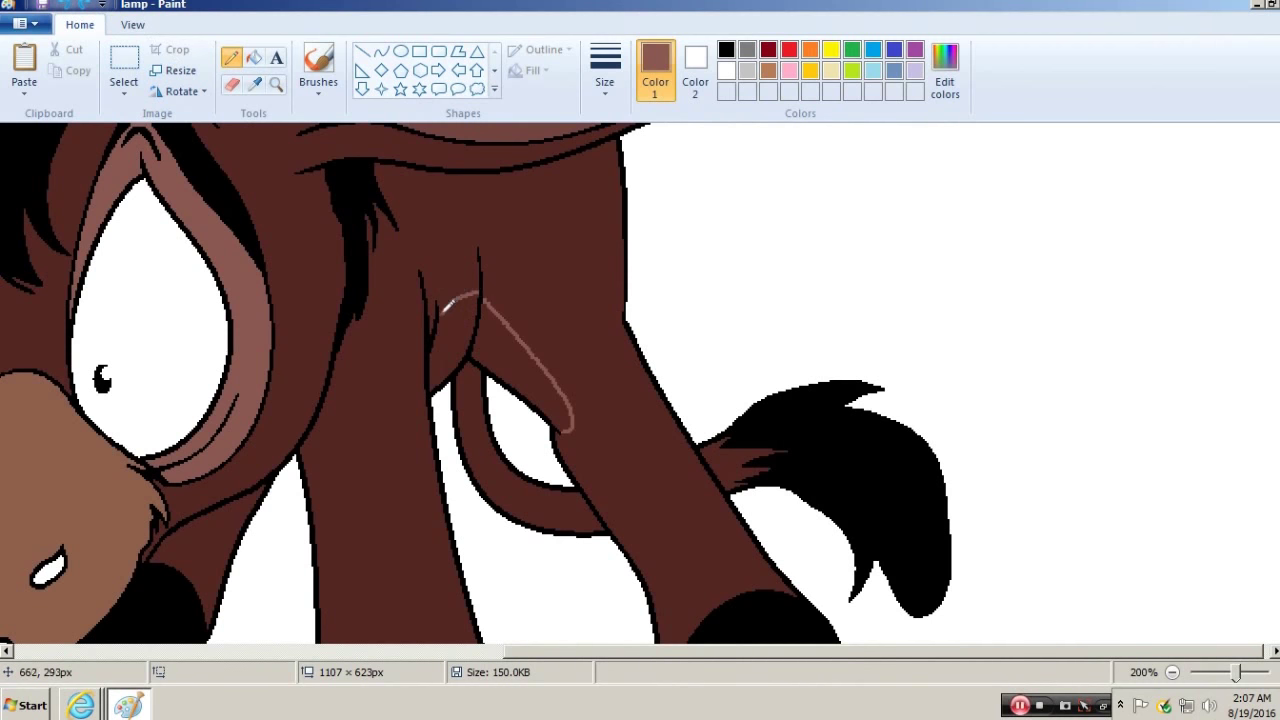
left_click(500, 360)
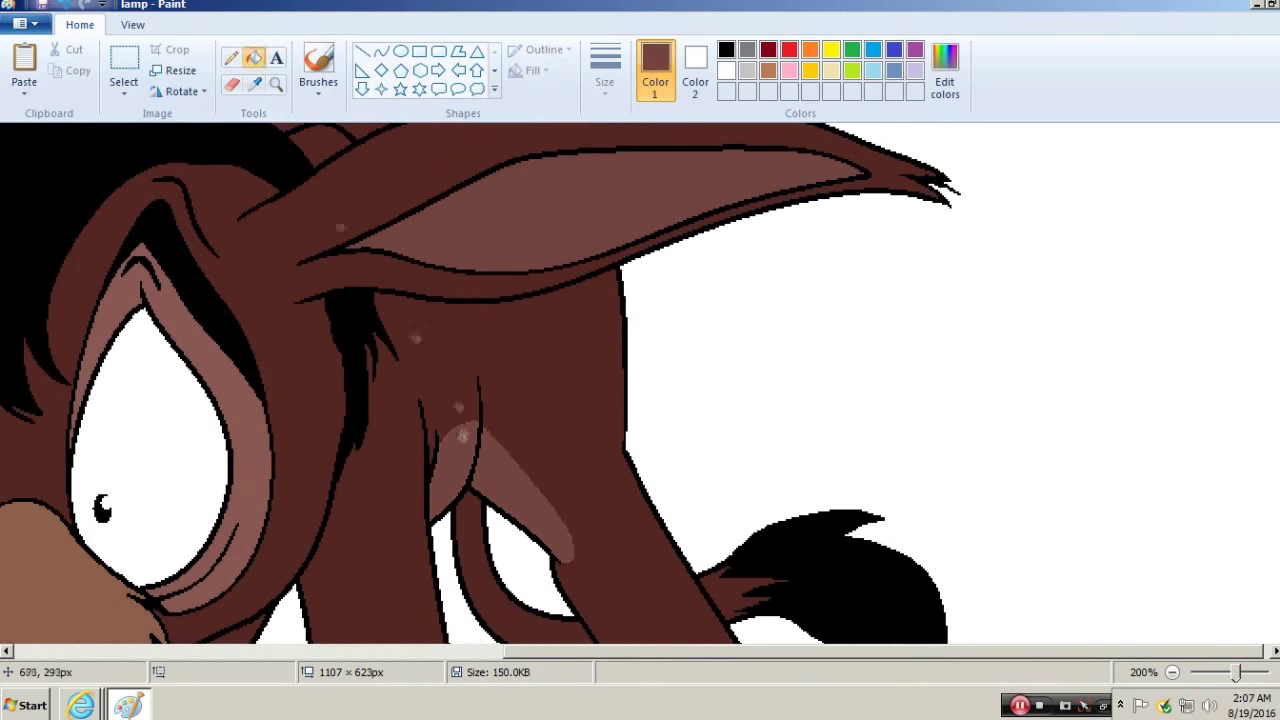
- Sample the dark body brown and smooth the belly patch's diagonal edge with a curve, checking the movie for reference
left_click(254, 84)
left_click(495, 398)
mouse_move(476, 292)
left_mouse_down()
mouse_move(571, 423)
mouse_move(571, 383)
mouse_move(563, 423)
mouse_move(609, 428)
left_mouse_up()
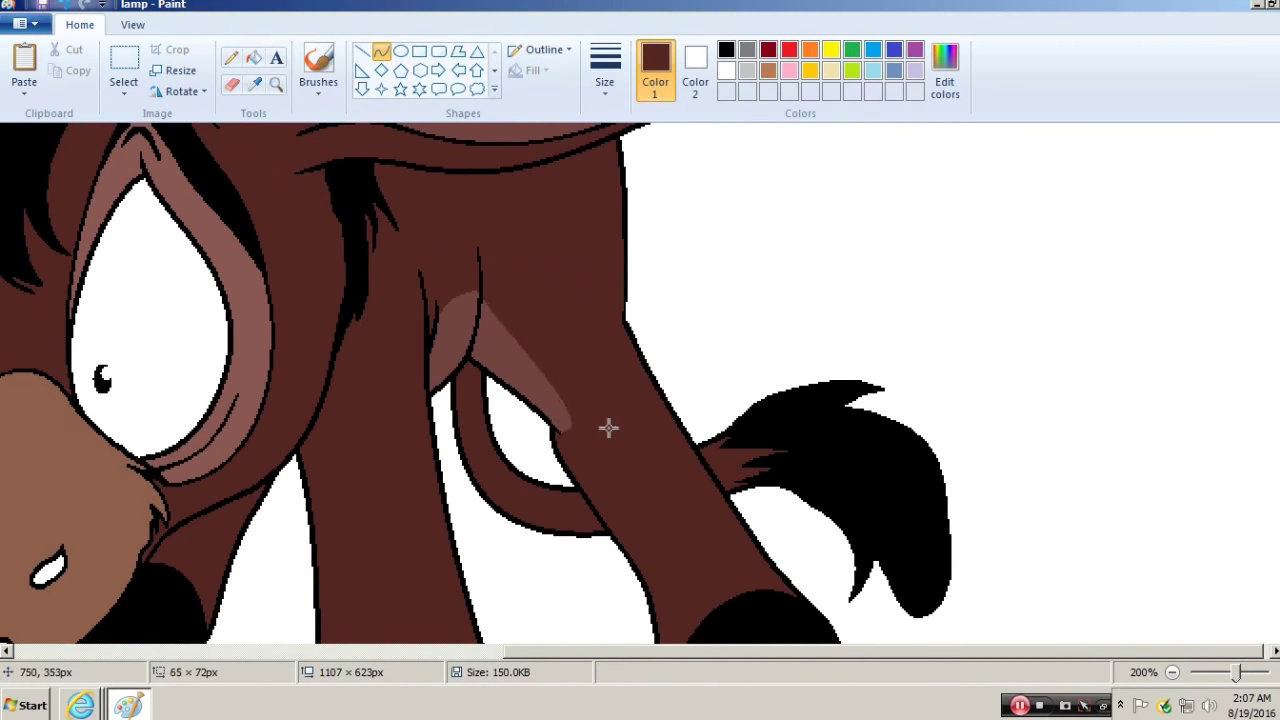
scroll(461, 289, "down", 1)
left_click(276, 84)
left_click(80, 705)
left_click(128, 705)
- Narrow the belly patch's lower tip near the hind leg with a dark brown curve and Pencil touch-ups
left_click(740, 378)
left_click(381, 51)
mouse_move(310, 228)
left_mouse_down()
mouse_move(434, 417)
mouse_move(385, 325)
mouse_move(424, 397)
left_mouse_up()
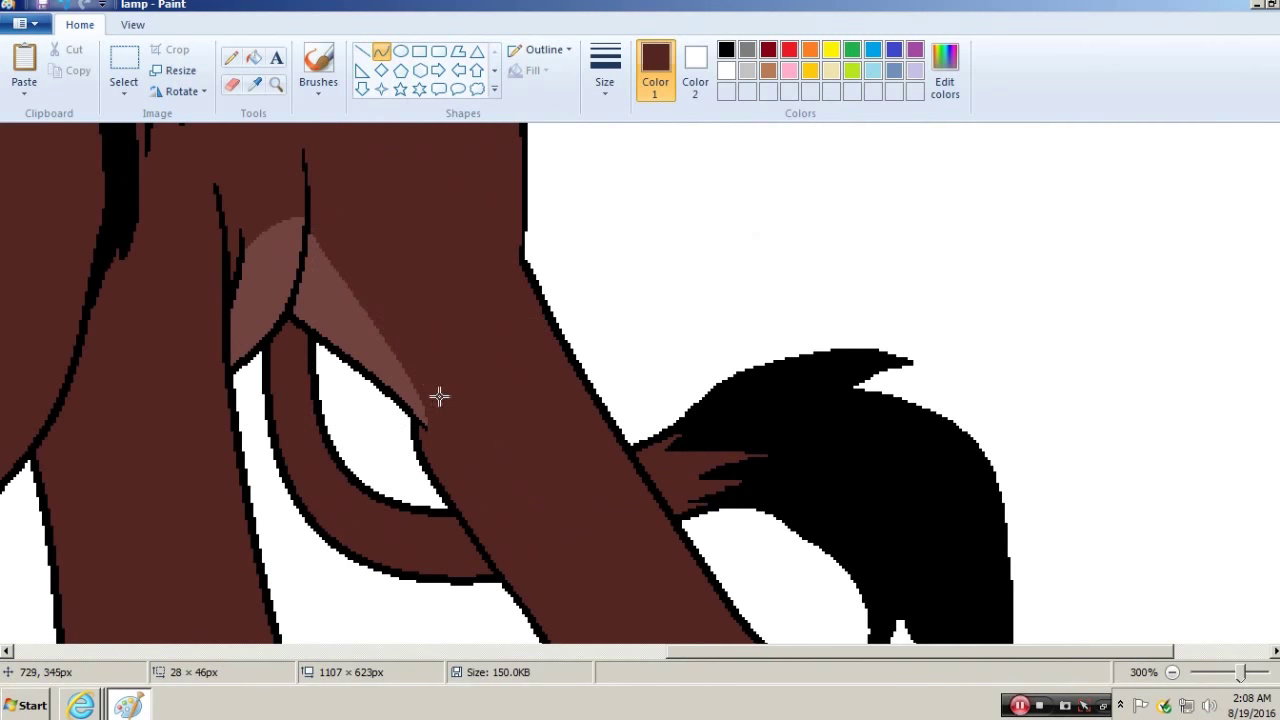
left_click(231, 57)
left_click(605, 75)
left_click(617, 128)
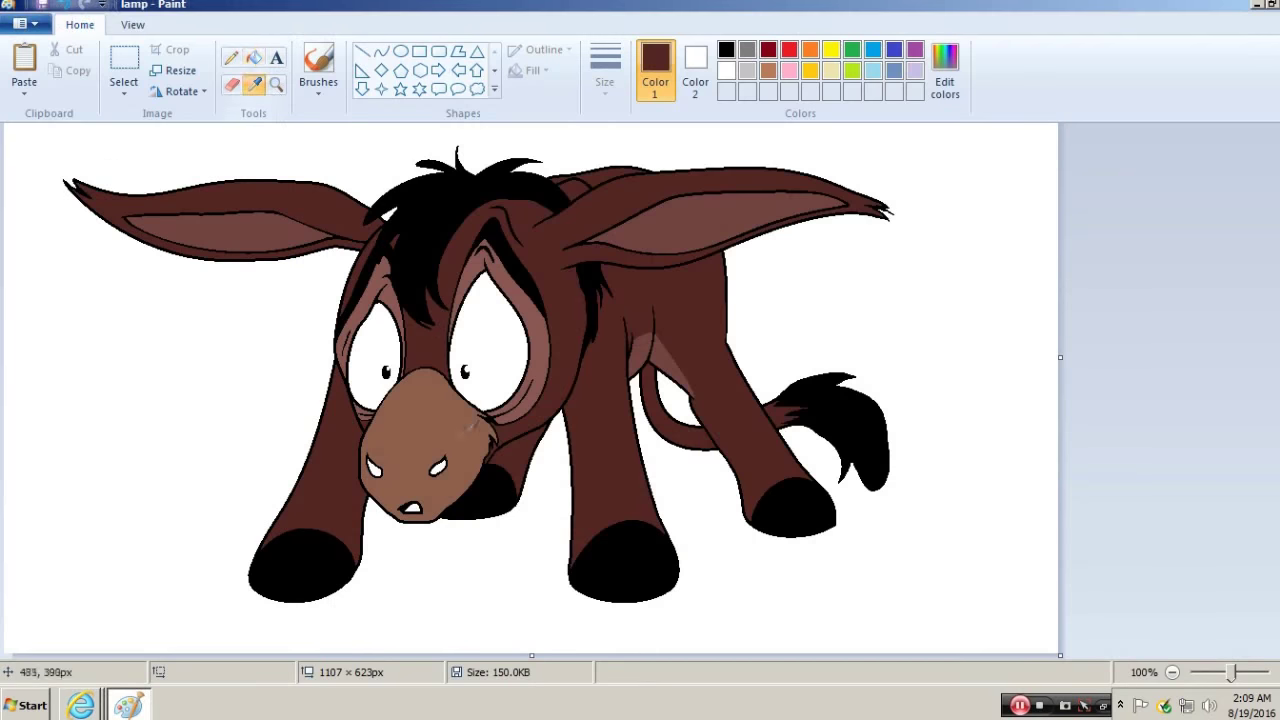
- Sample colours from a pasted Pinocchio movie frame, remove the frame, and fill the nostrils with brown and the mouth with muted red
left_click(445, 465)
left_click(127, 707)
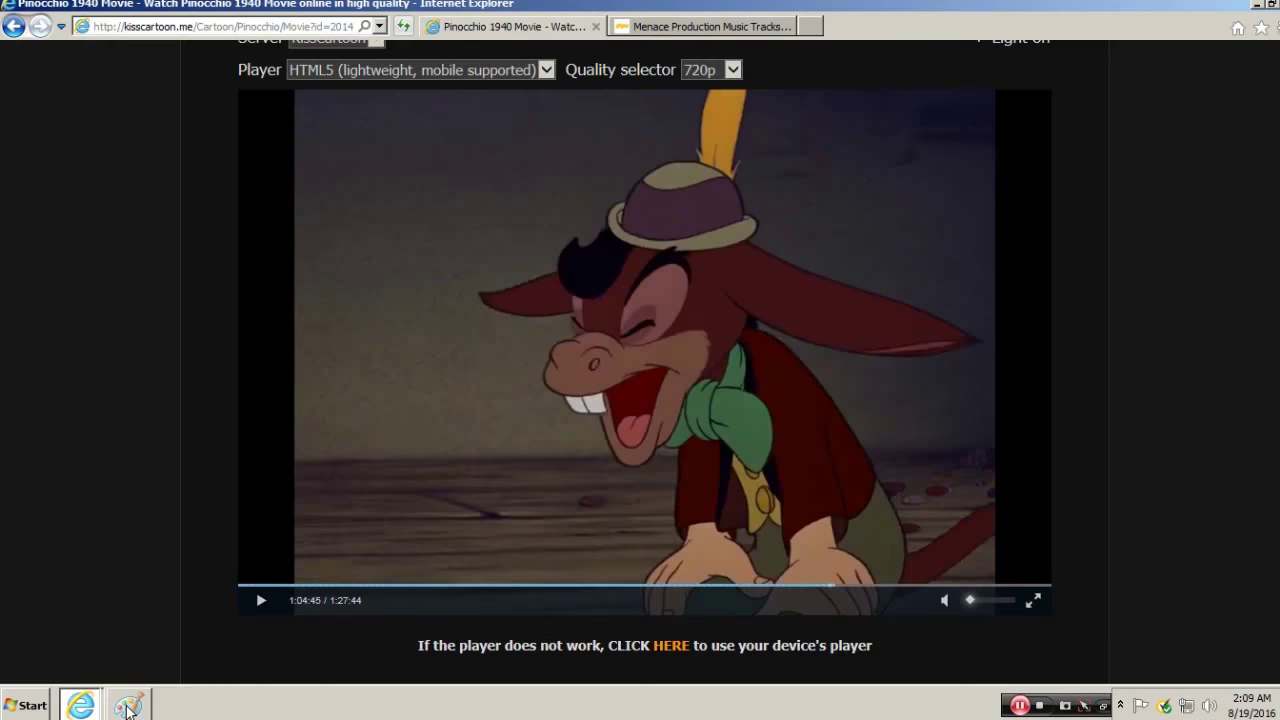
left_click(127, 707)
key("ctrl+v")
key("ctrl+z")
right_click(572, 244)
left_click(614, 289)
key("ctrl+z")
- Mix a very dark red custom colour and draw the shaded inner corner of the mouth with it
left_click(945, 75)
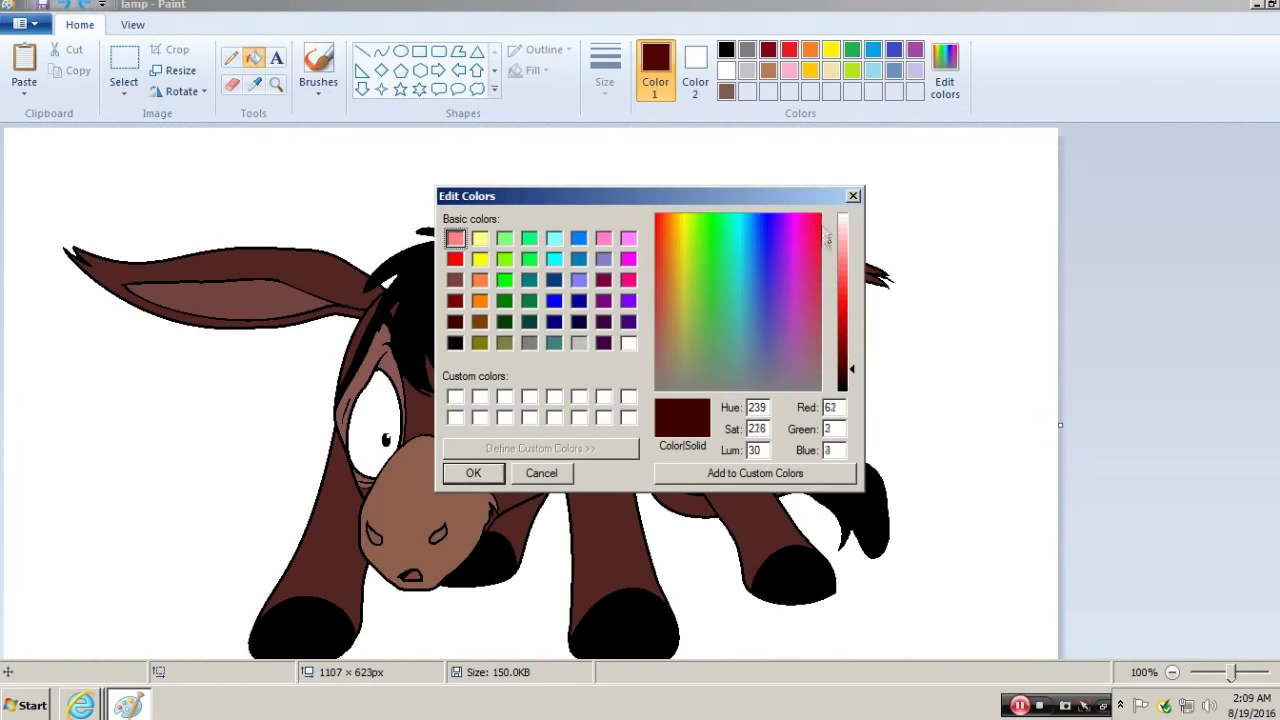
left_click(473, 473)
left_click(231, 57)
scroll(262, 233, "up", 3)
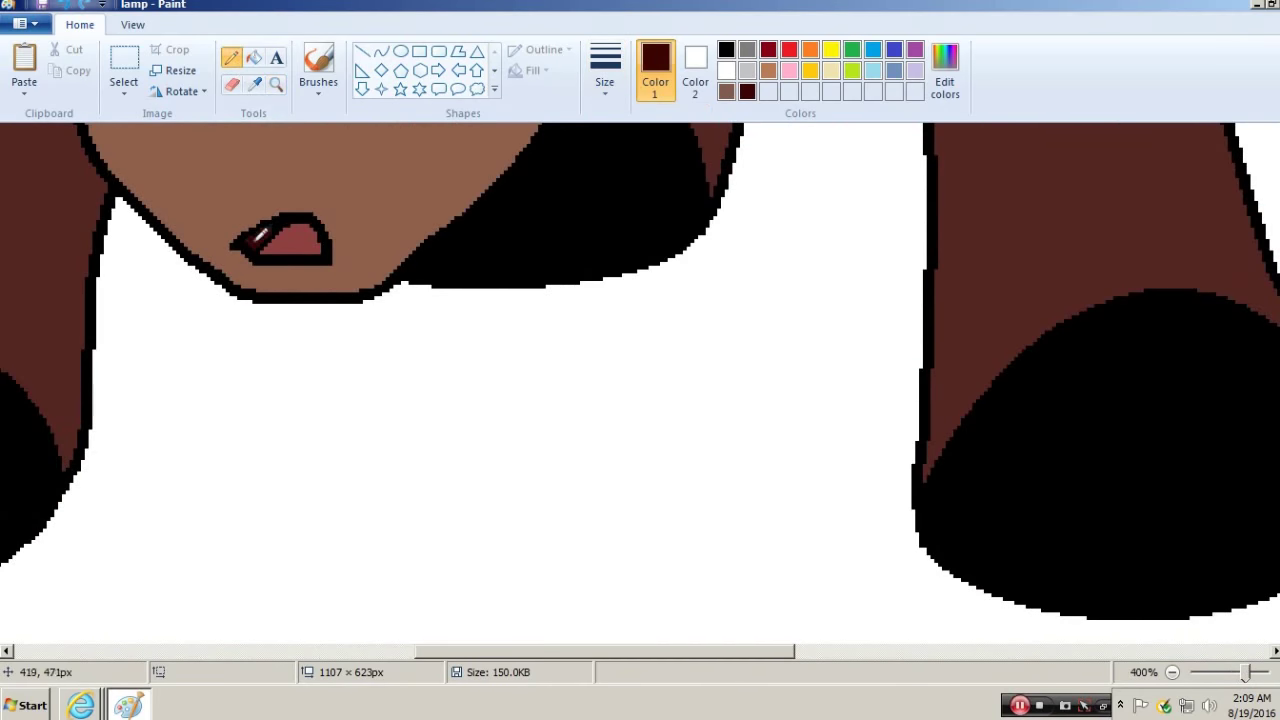
left_click(381, 51)
mouse_move(242, 244)
left_mouse_down()
mouse_move(334, 223)
mouse_move(245, 262)
left_mouse_up()
- Trim the black outlines around both eyes with brown curves
scroll(280, 163, "up", 1)
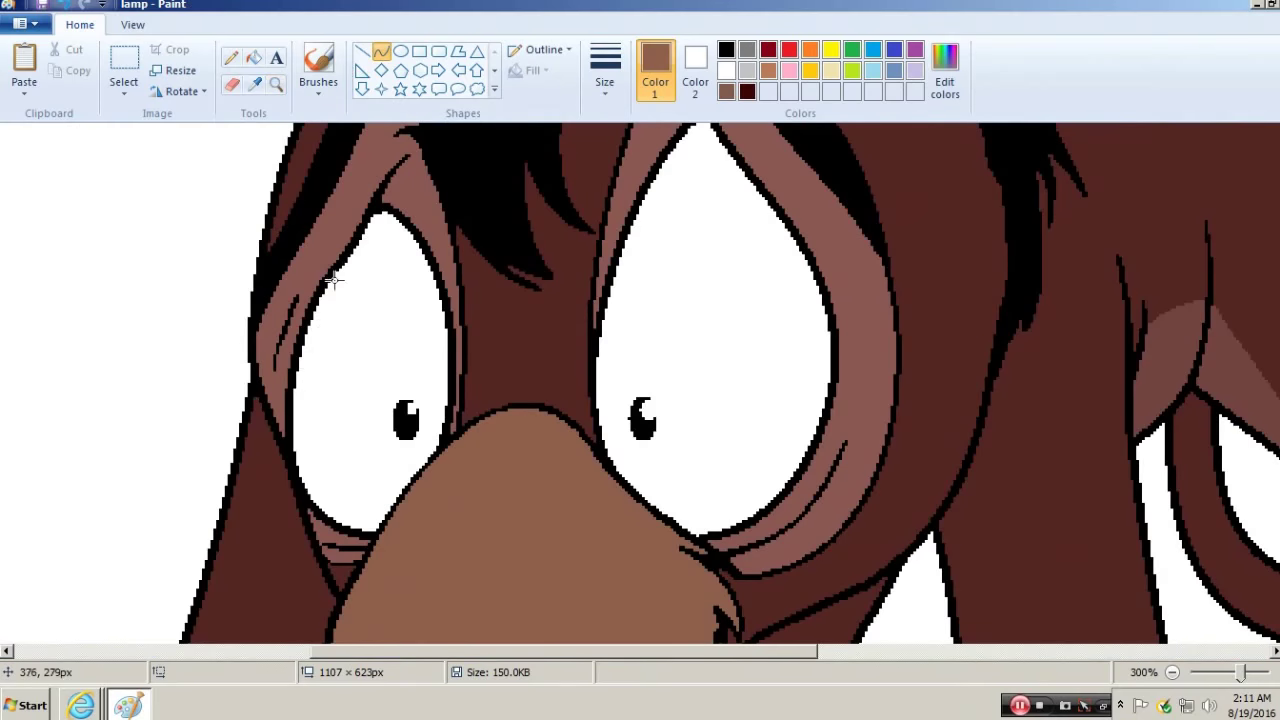
left_click(300, 325)
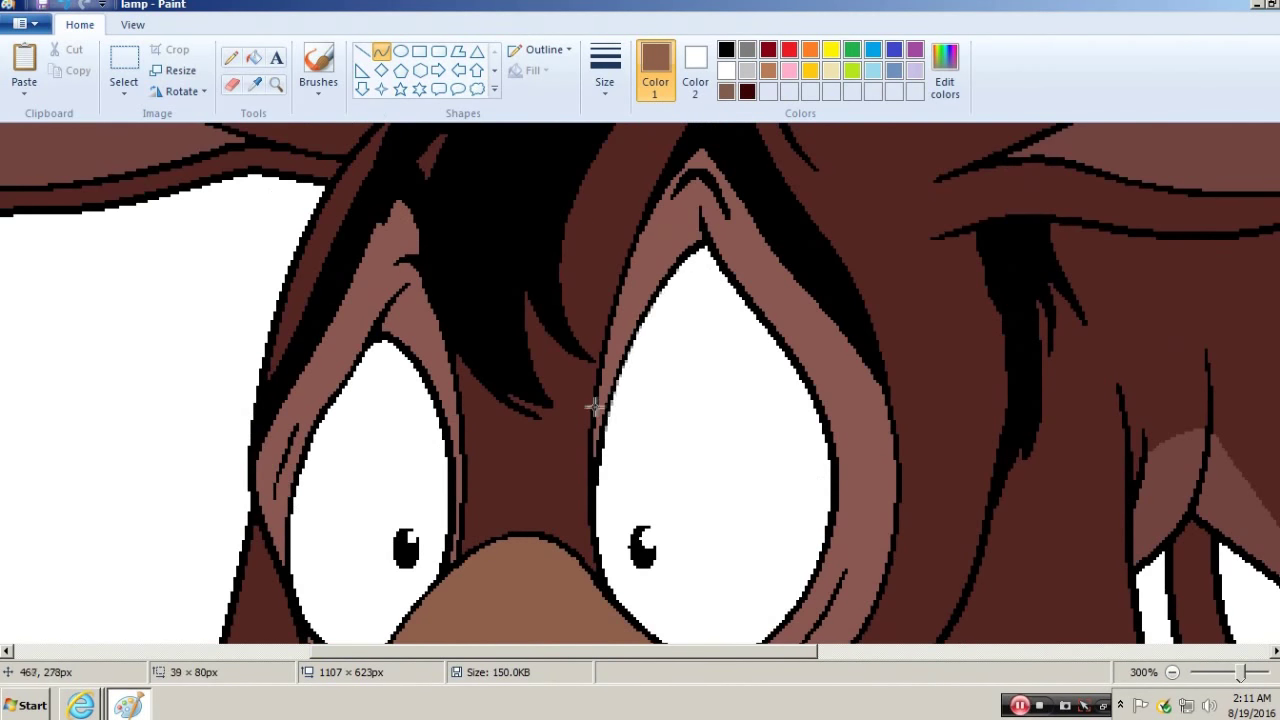
left_click_drag(604, 389, 840, 380)
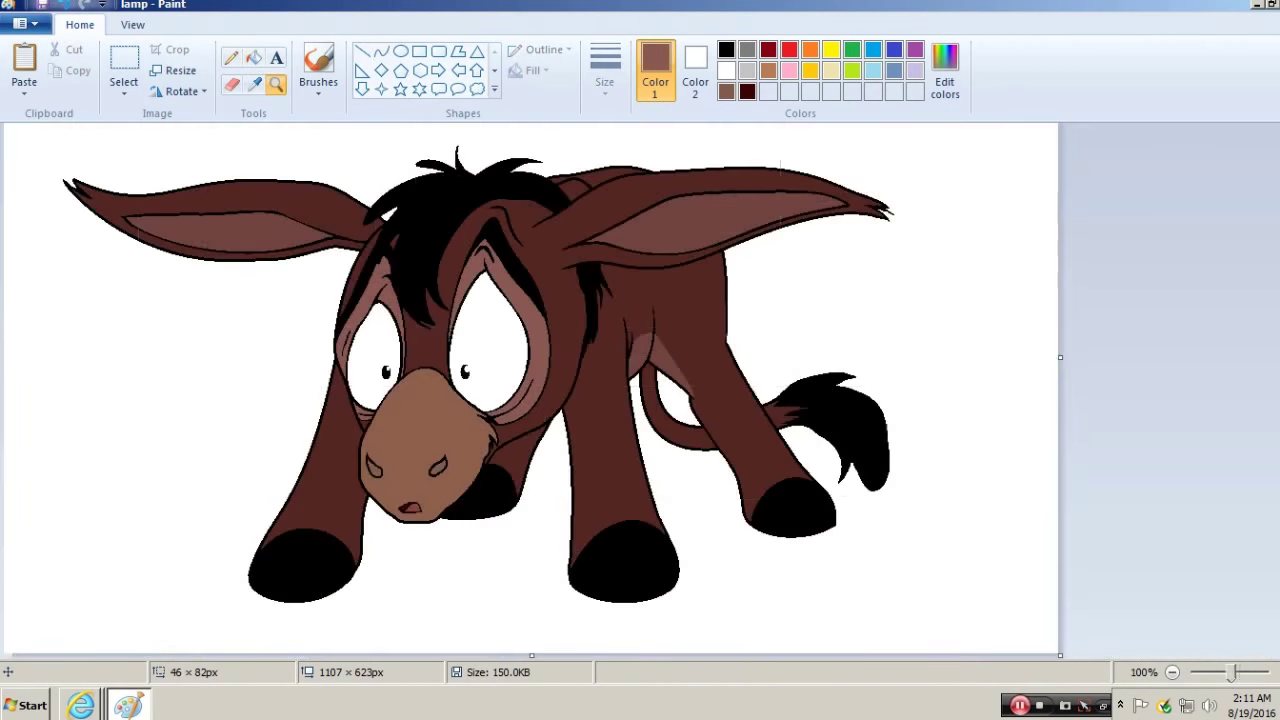
- Trim the black outlines along the donkey's body, legs and tail with curves
left_click(650, 225)
left_click(381, 51)
left_click_drag(595, 290, 865, 328)
left_click_drag(730, 310, 730, 296)
left_click(381, 51)
left_click_drag(306, 306, 471, 288)
left_click_drag(395, 297, 391, 274)
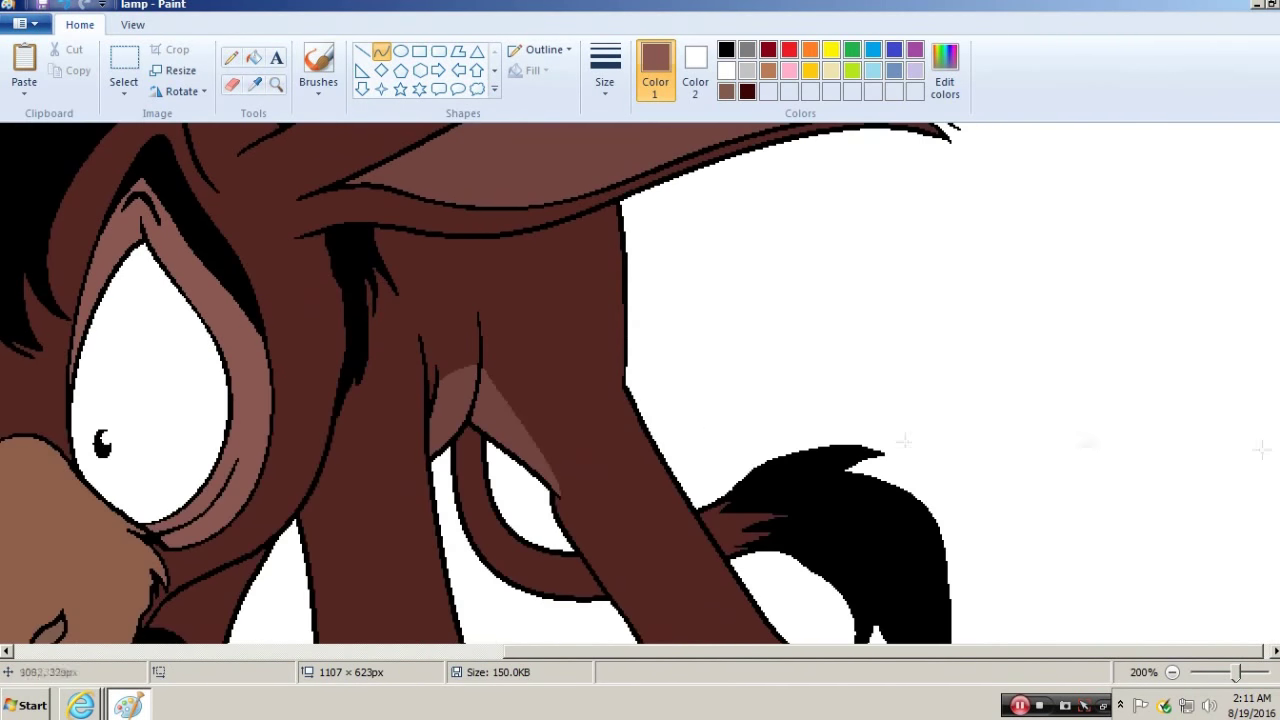
scroll(903, 440, "down", 3)
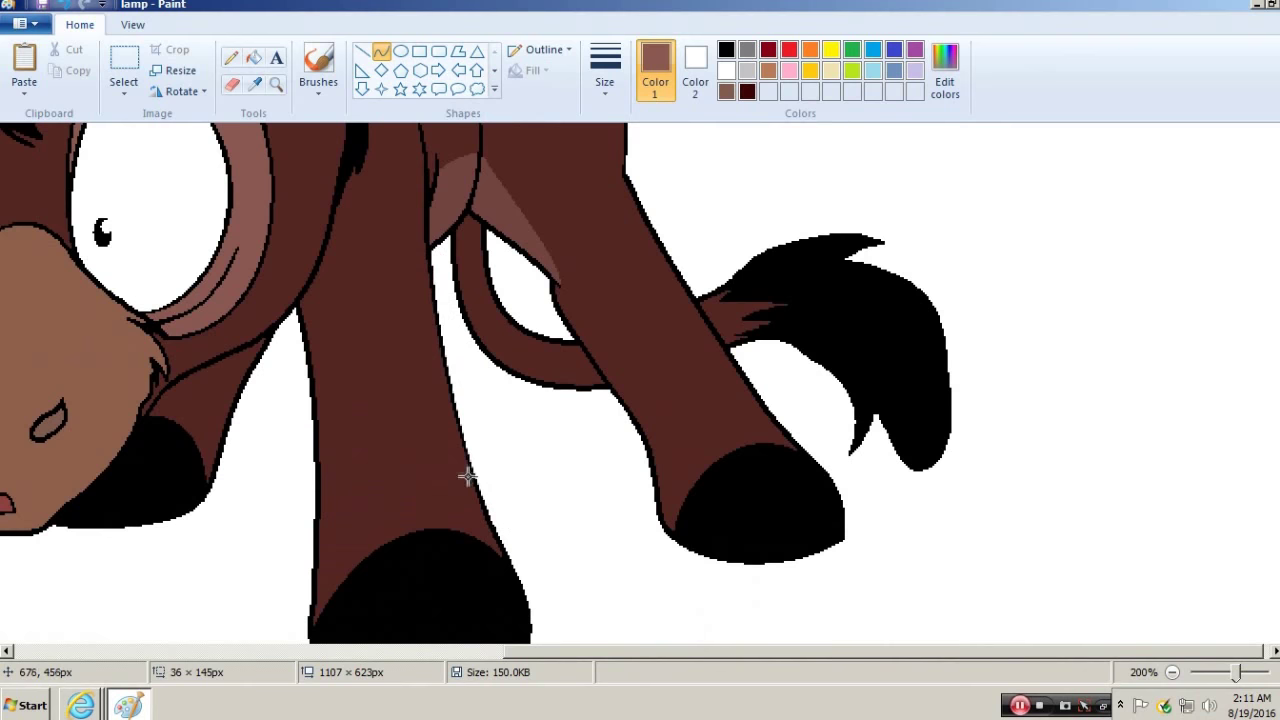
left_click_drag(583, 375, 466, 380)
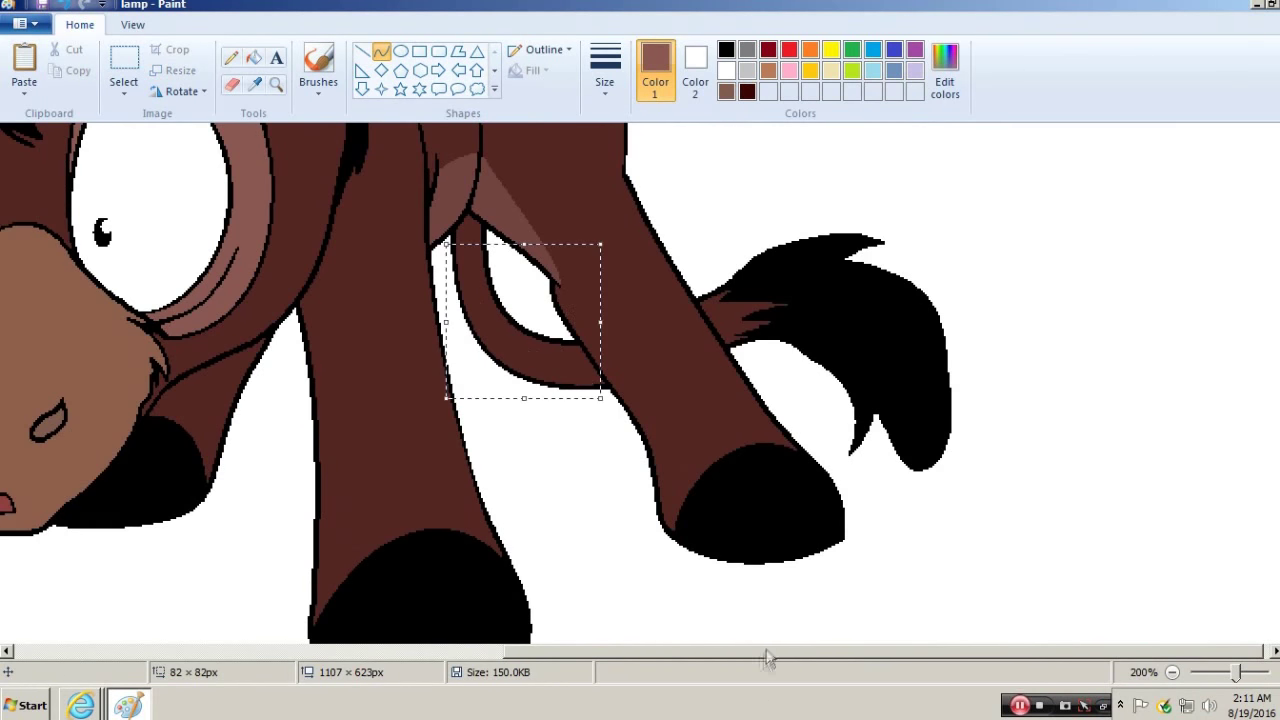
- Trim the outlines of the left-hand ear with curves, sampling the coat's dark brown for the upper edge of the inner ear
left_click_drag(768, 652, 440, 655)
scroll(460, 578, "up", 5)
scroll(460, 578, "left", 3)
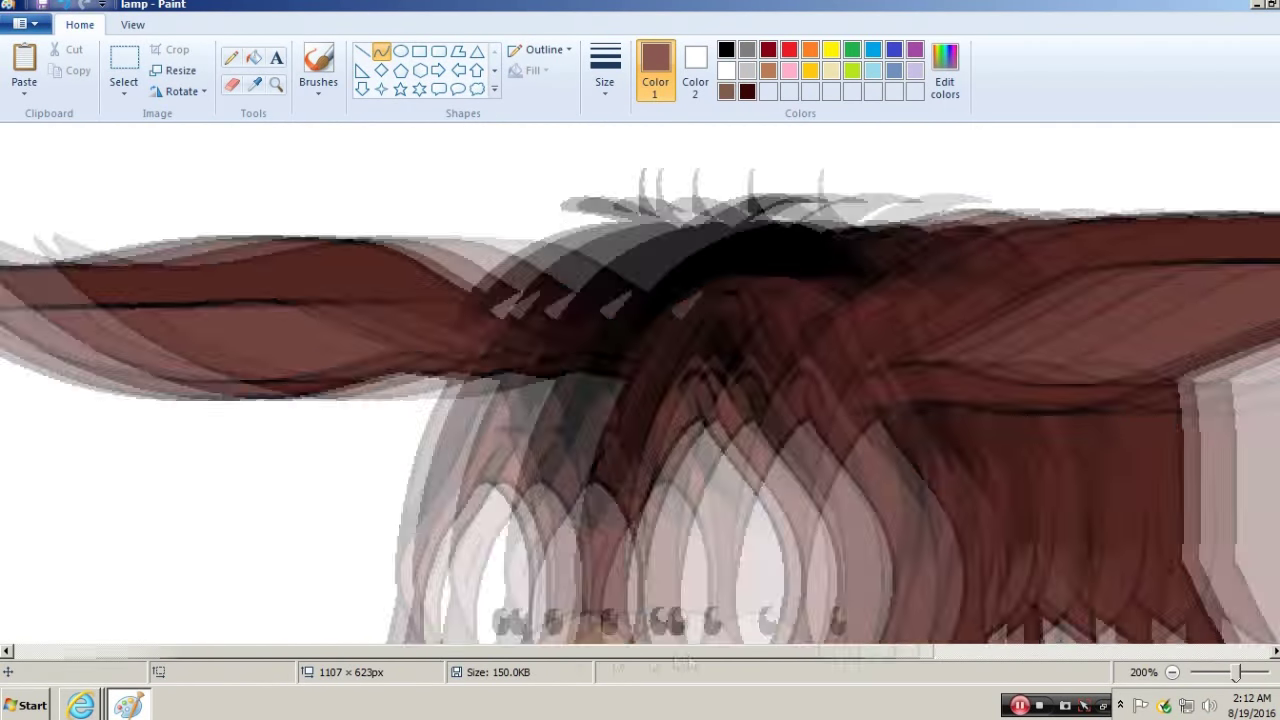
left_click_drag(124, 238, 586, 398)
mouse_move(340, 380)
left_mouse_down()
mouse_move(163, 317)
mouse_move(355, 440)
left_mouse_up()
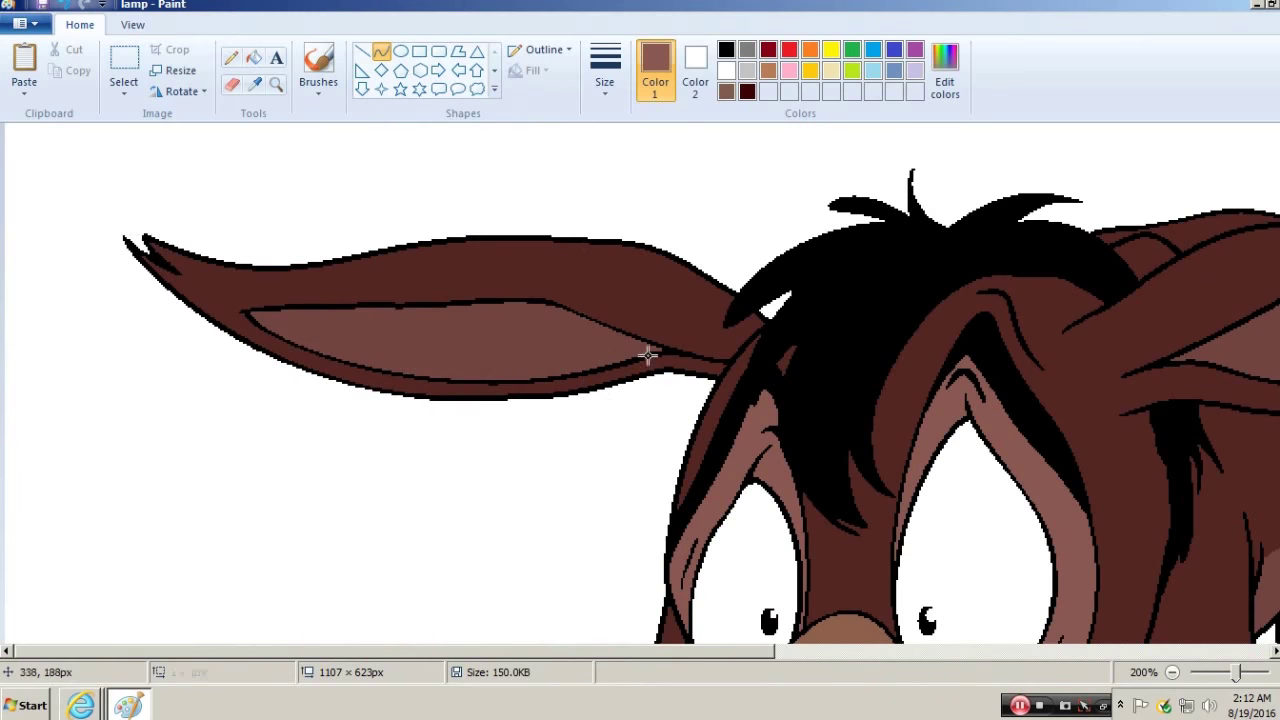
left_click(254, 85)
left_click(415, 295)
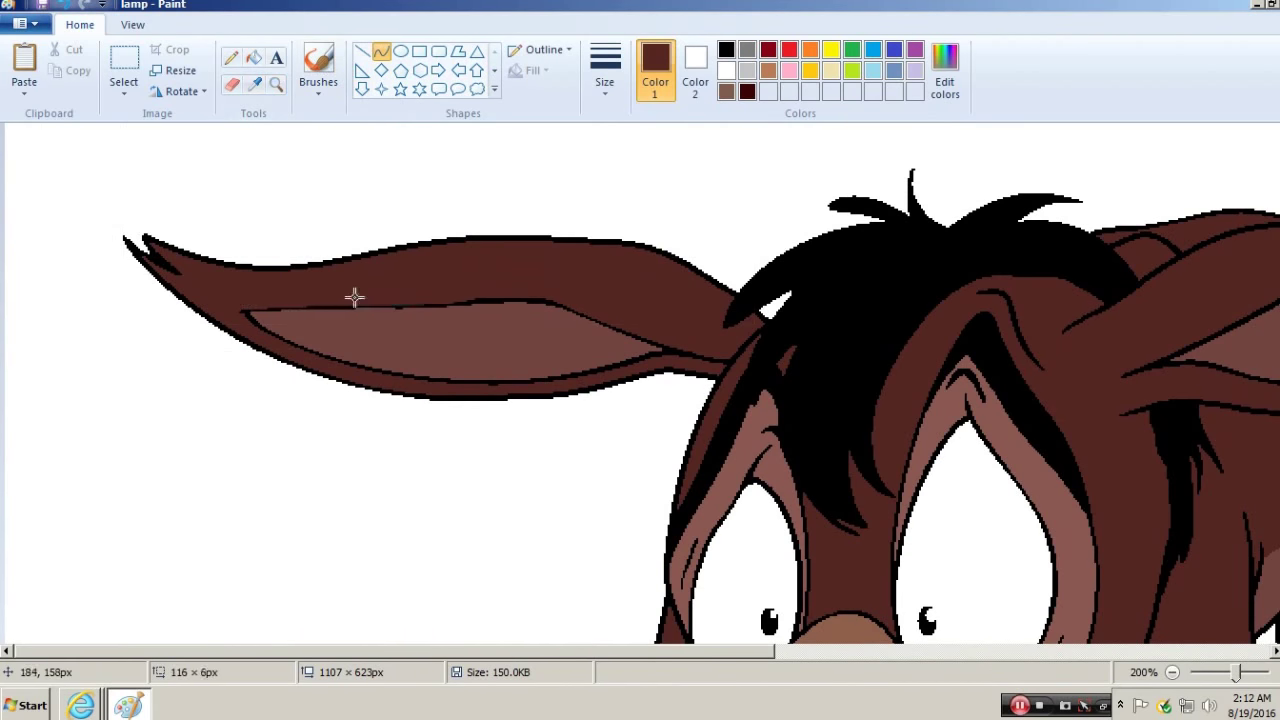
- Trim the outlines of the right-hand ear with curves in the sampled coat and inner-ear browns
left_click(276, 84)
key("ctrl+Page_Down")
left_click(708, 253)
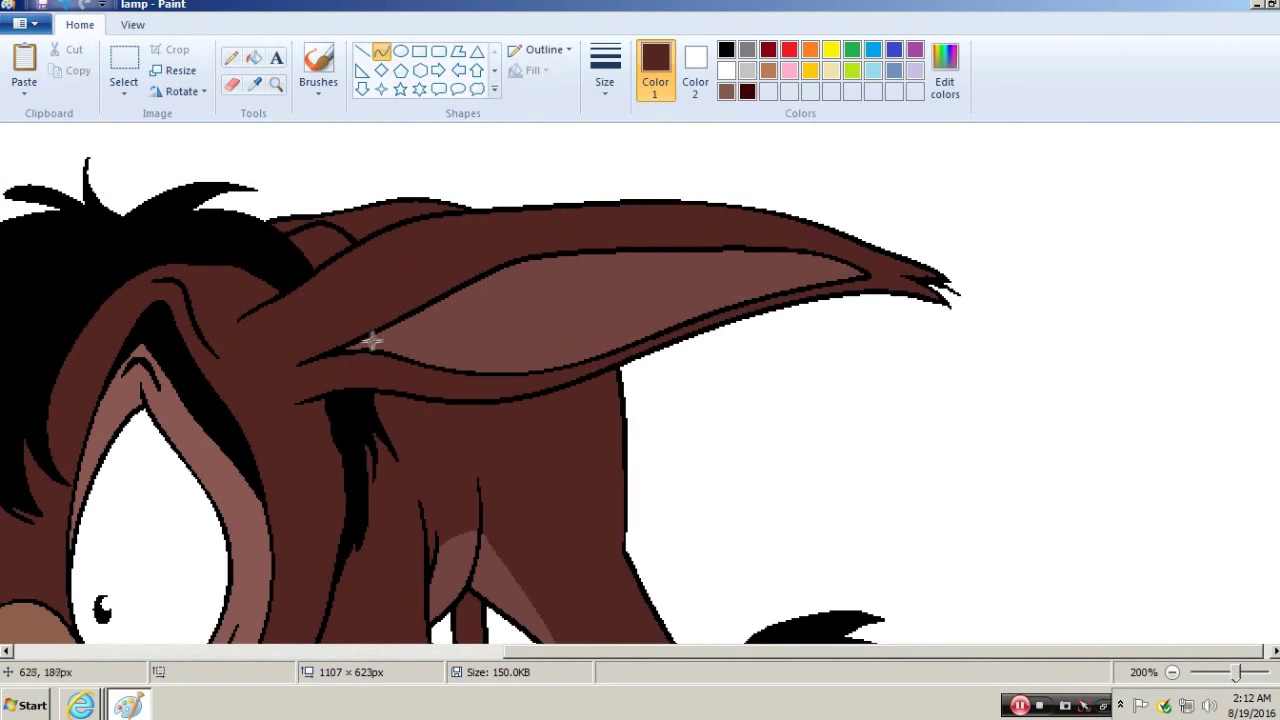
left_click(73, 5)
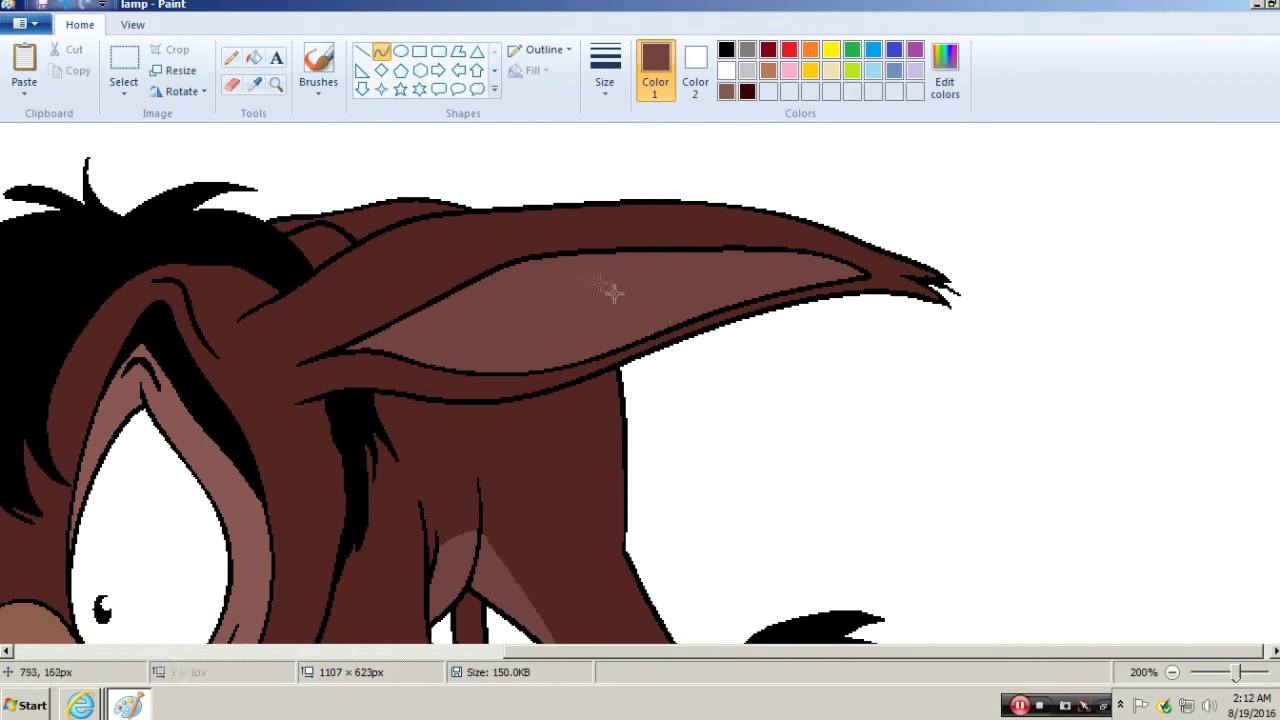
left_click(354, 164)
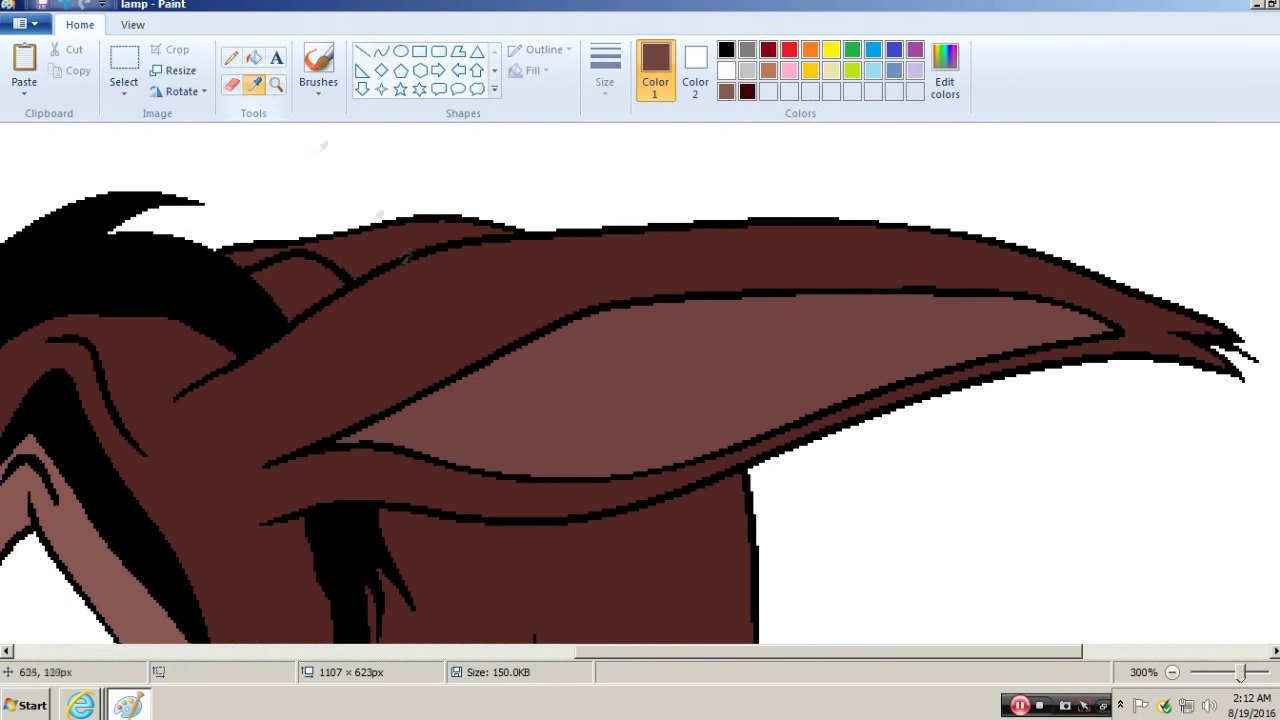
- Thin the black line beside the muzzle with a dark brown curve and trim the hind leg's outline near the tail
left_click(276, 84)
key("ctrl+Page_Down")
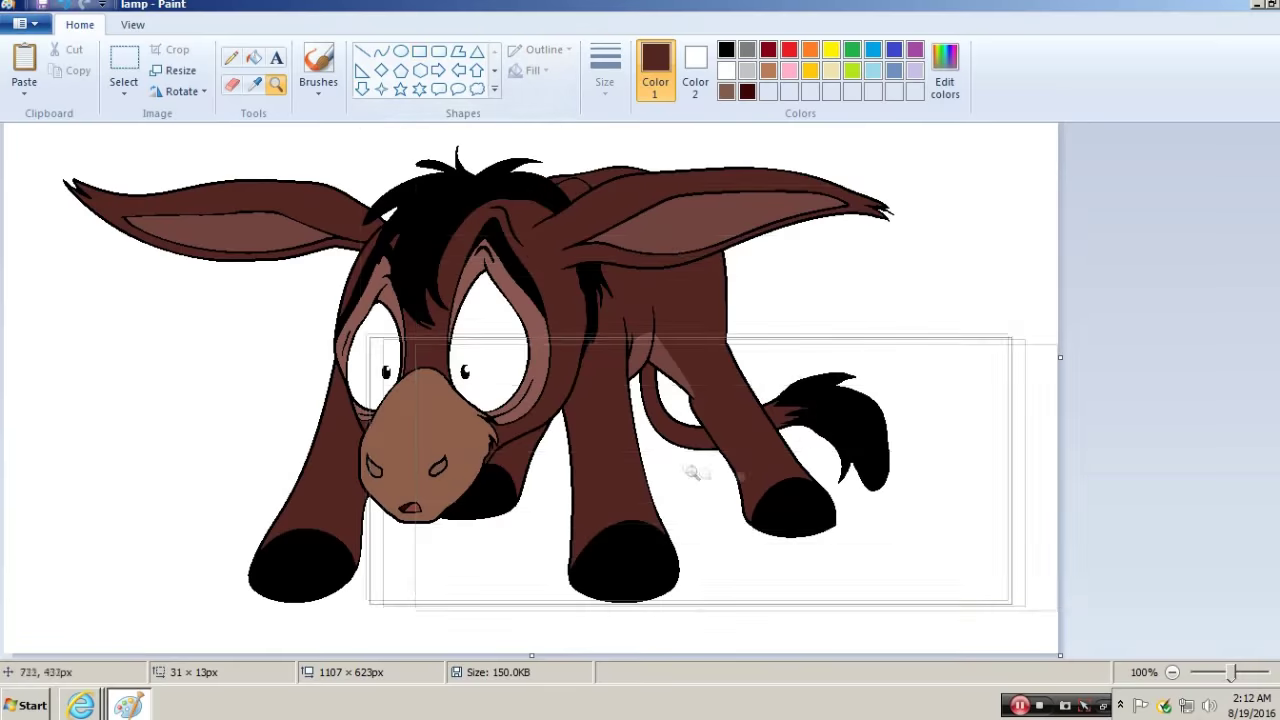
left_click(694, 471)
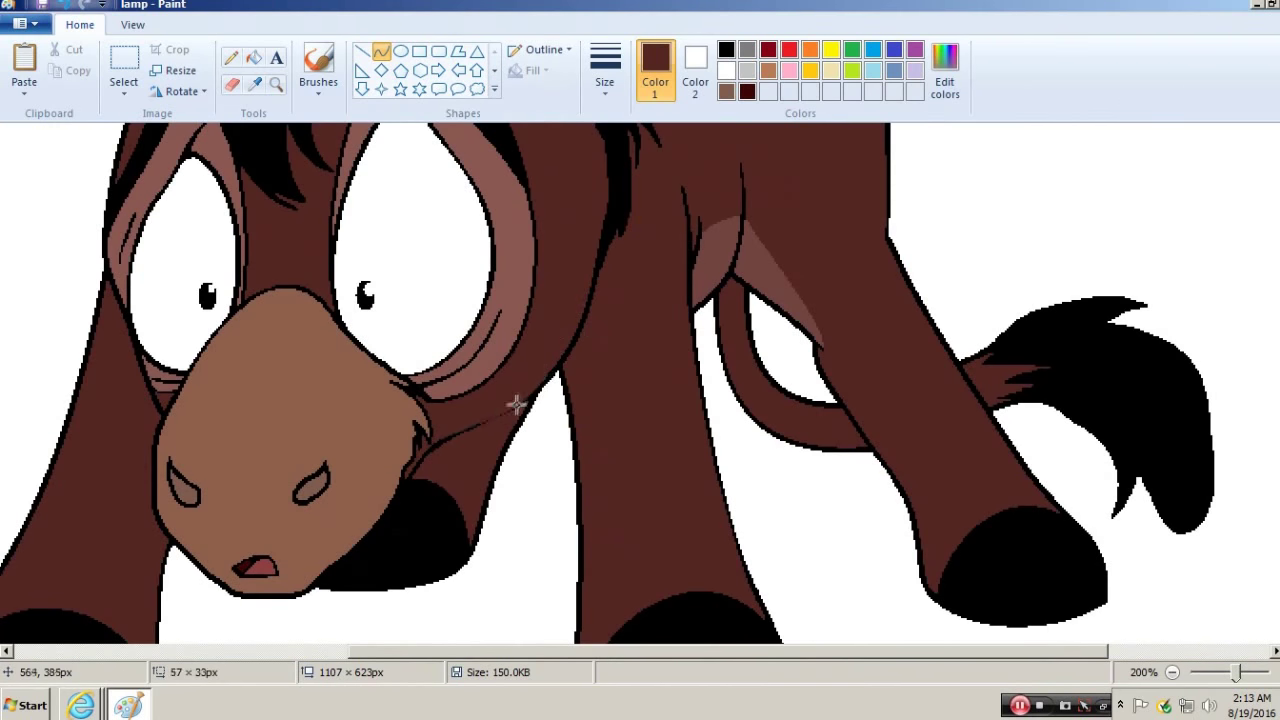
scroll(804, 502, "down", 3)
scroll(804, 502, "left", 3)
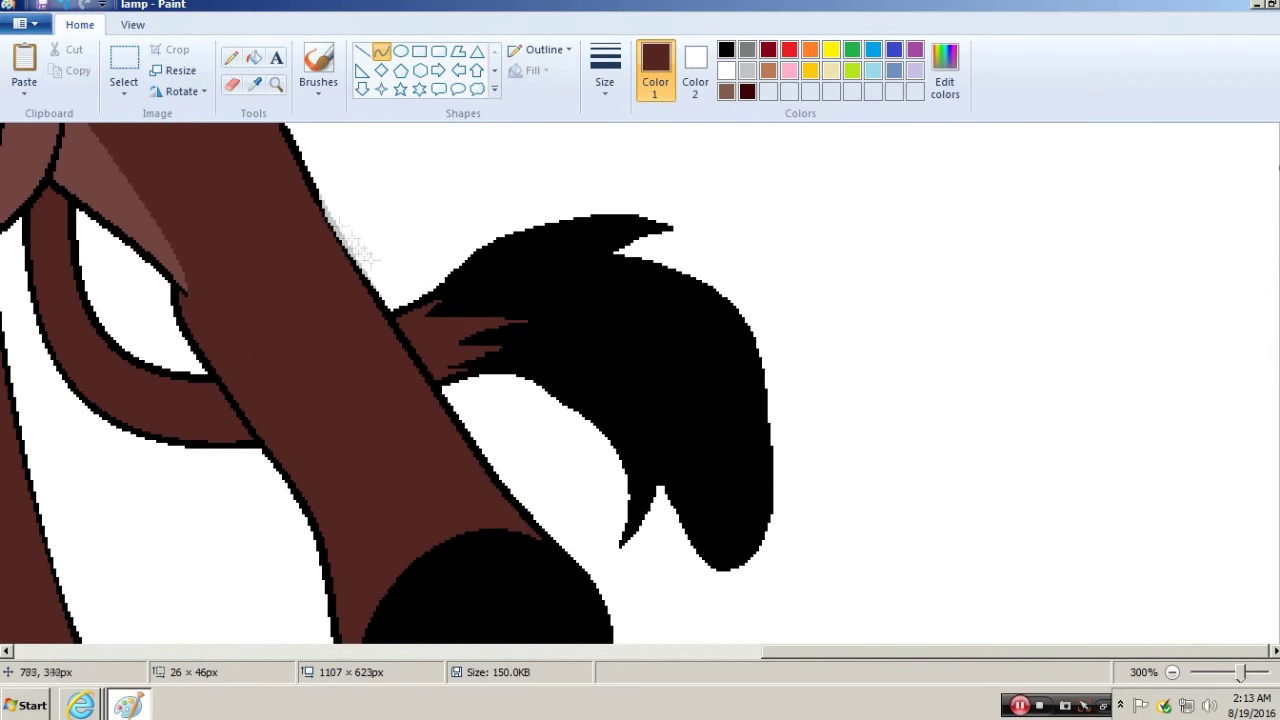
scroll(365, 250, "up", 3)
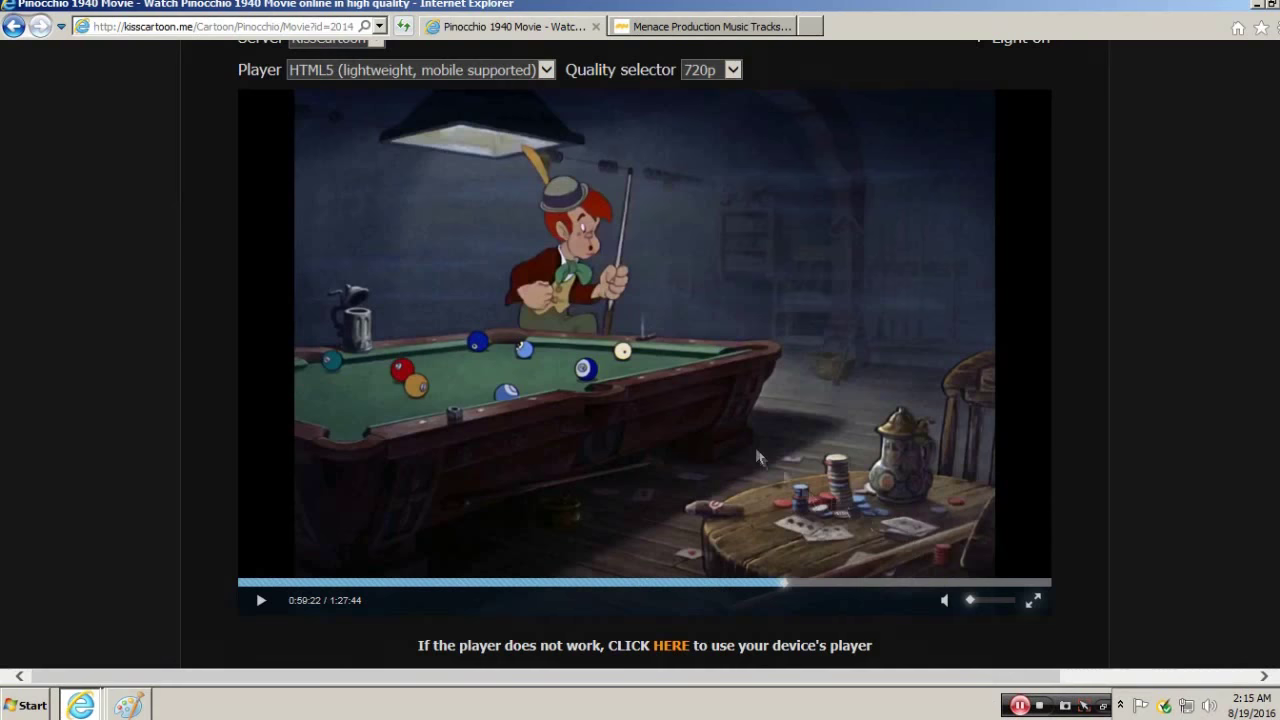
- Rewind the Pinocchio movie to the eight-ball pool hall shot and pause it at 0:59:19
left_click(786, 583)
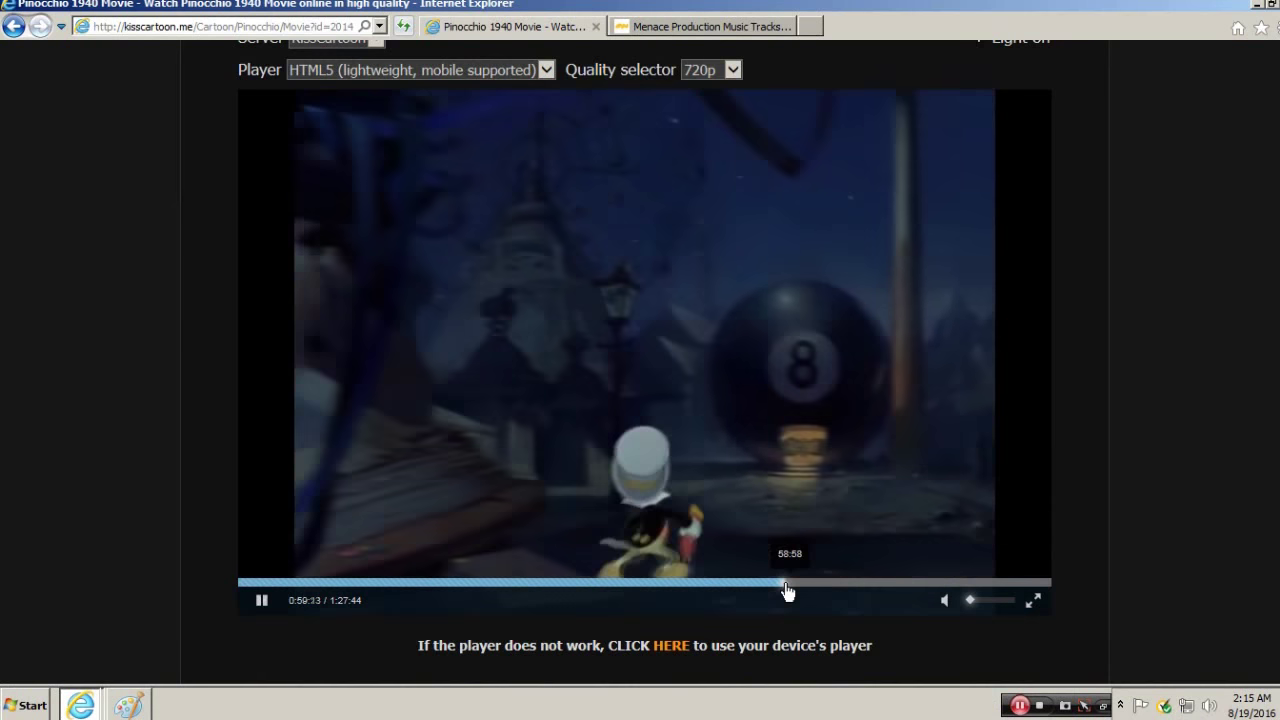
left_click(524, 420)
left_click(524, 420)
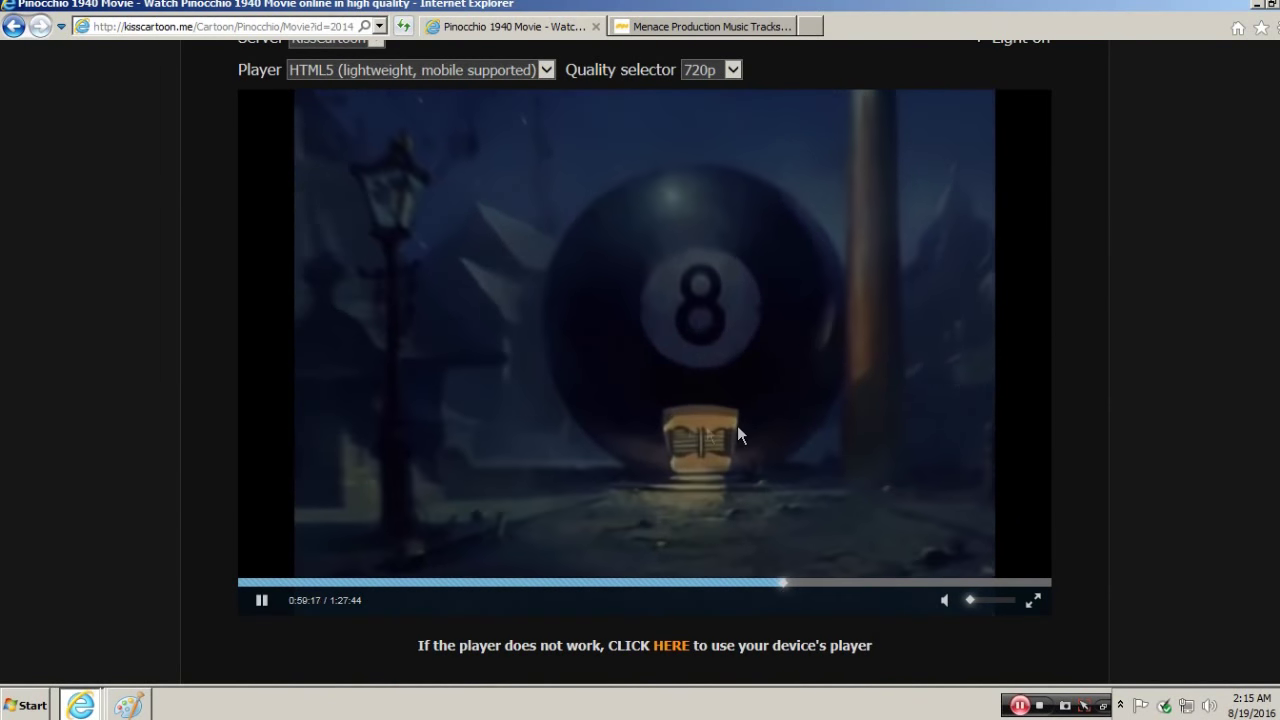
left_click(685, 432)
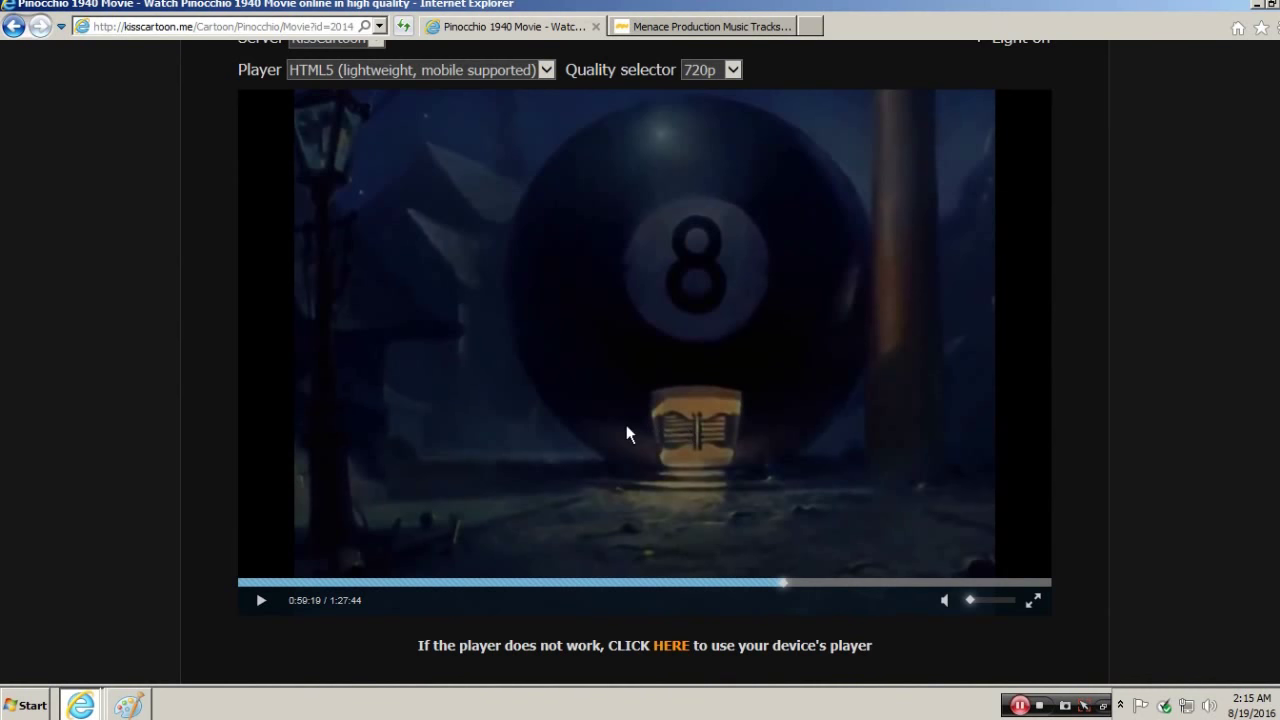
- Switch to Paint and delete the pasted donkey from the background frame
left_click(128, 705)
left_click(916, 295)
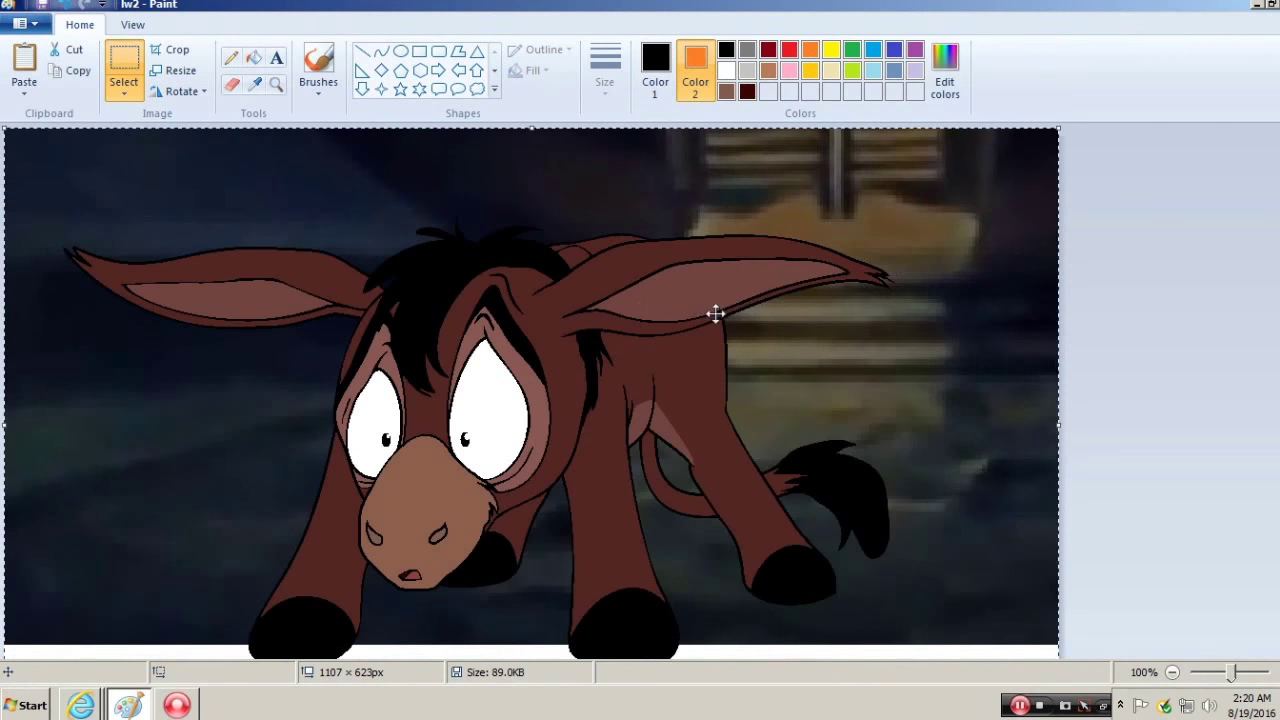
key("Delete")
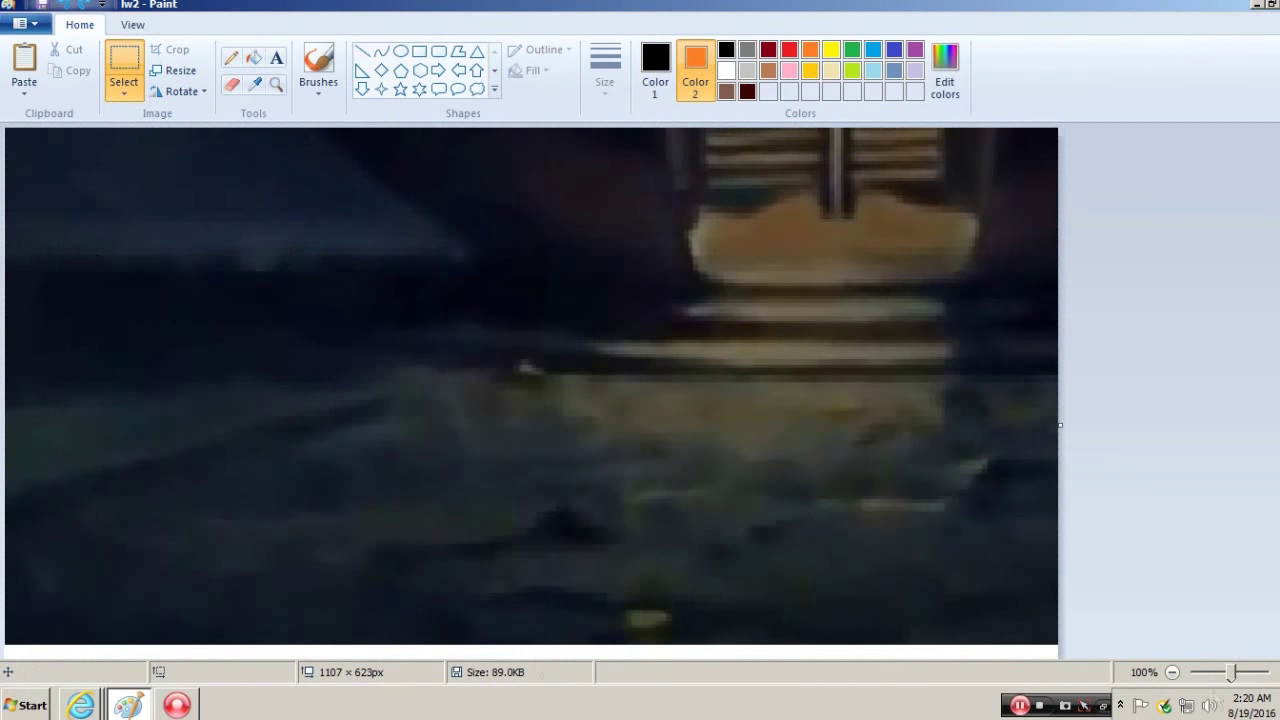
- Try to cover the background frame with a translucent white rectangle using a Marker fill
left_click(419, 51)
left_click(605, 60)
left_click(540, 50)
left_click(557, 90)
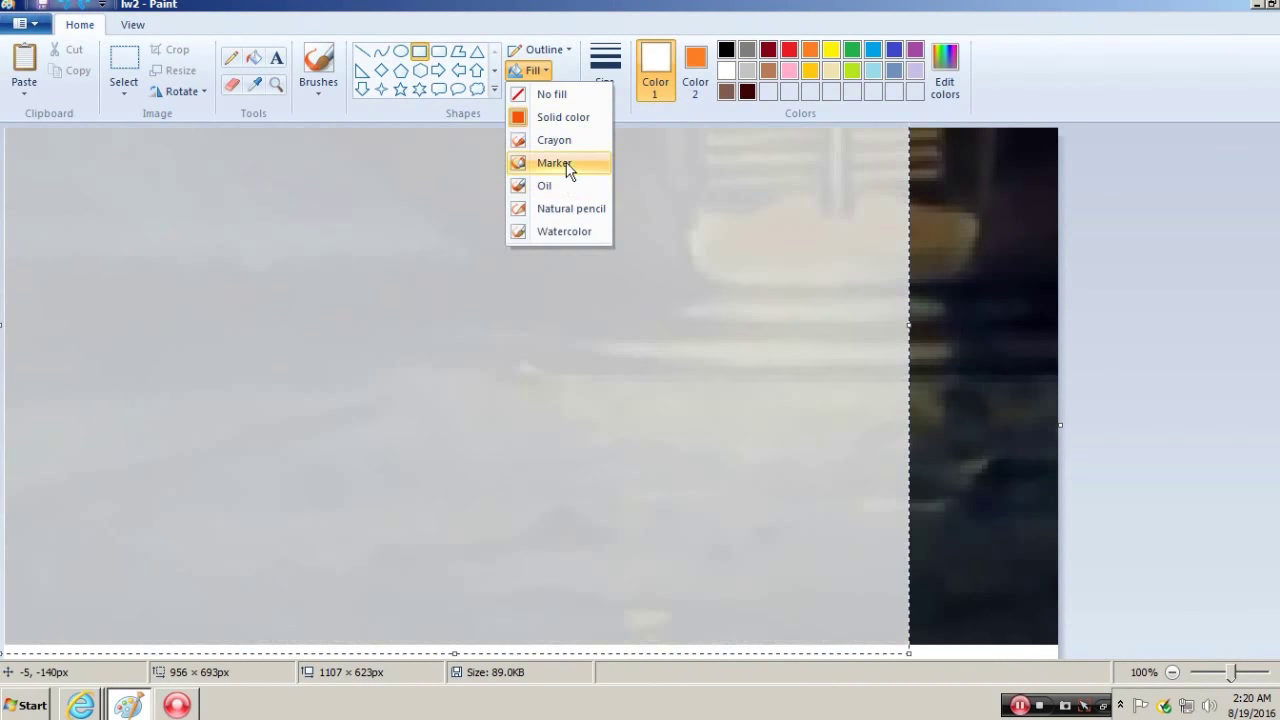
left_click(566, 166)
- Trace the lower edge of the giant eight ball and the rounded doorway with solid white curves
left_click(381, 51)
left_click(540, 50)
left_click(548, 100)
left_click_drag(329, 129, 488, 262)
left_click(605, 60)
left_click_drag(480, 214, 378, 186)
left_click_drag(488, 262, 1075, 278)
left_click_drag(900, 272, 1006, 306)
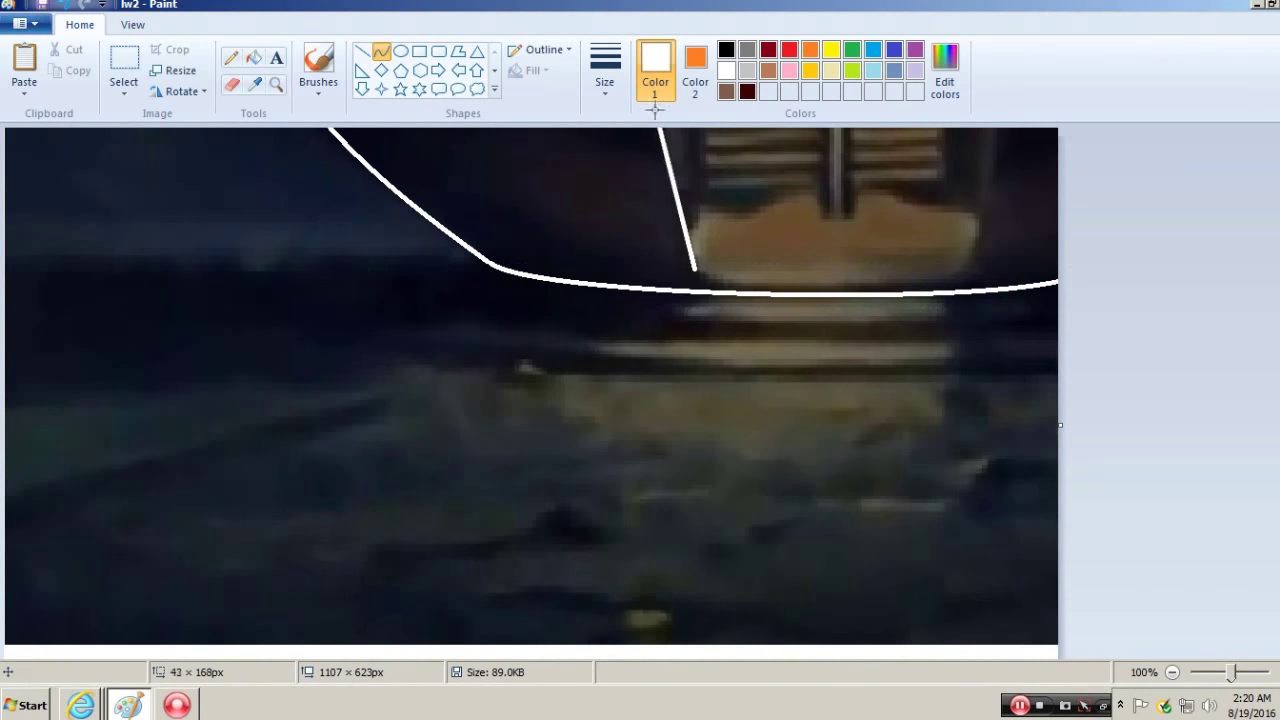
left_click_drag(961, 266, 910, 290)
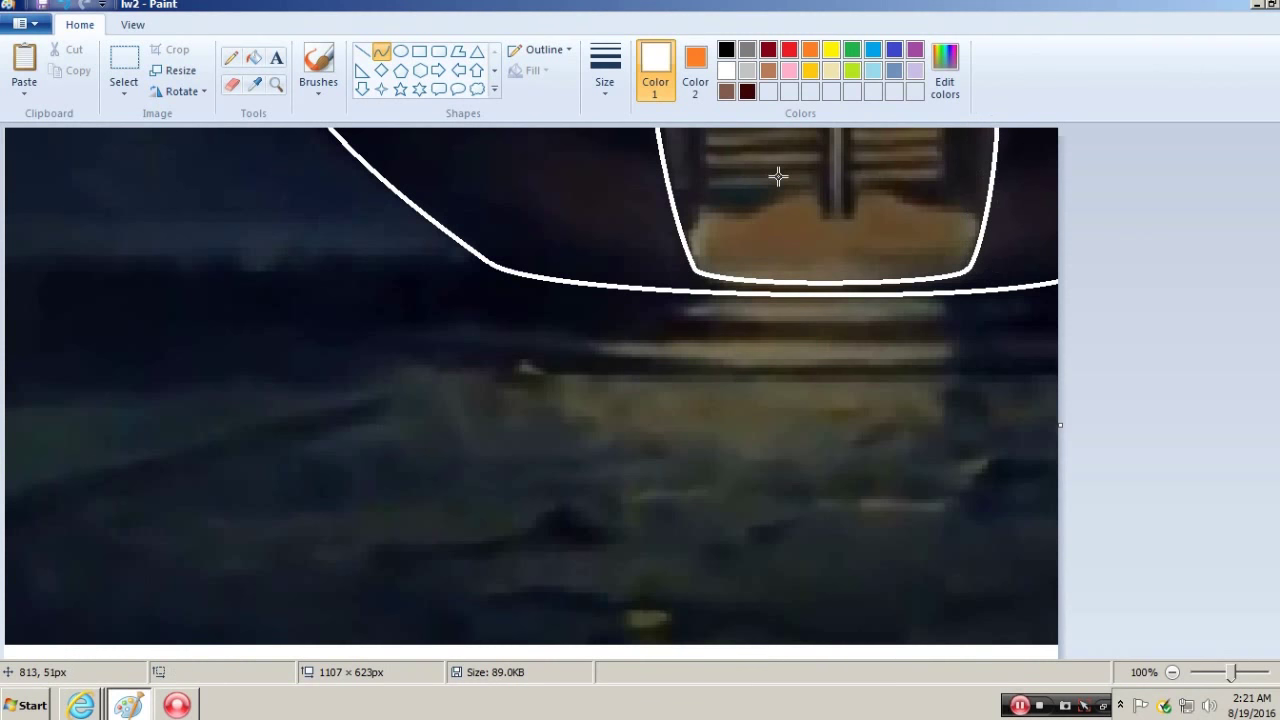
- Trace the pointed slab at the frame's left edge with straight white lines, checking the movie shot for reference
left_click(362, 51)
mouse_move(391, 409)
left_mouse_down()
mouse_move(5, 523)
mouse_move(5, 493)
left_mouse_up()
key("alt+Tab")
key("alt+Tab")
left_click_drag(3, 374, 3, 387)
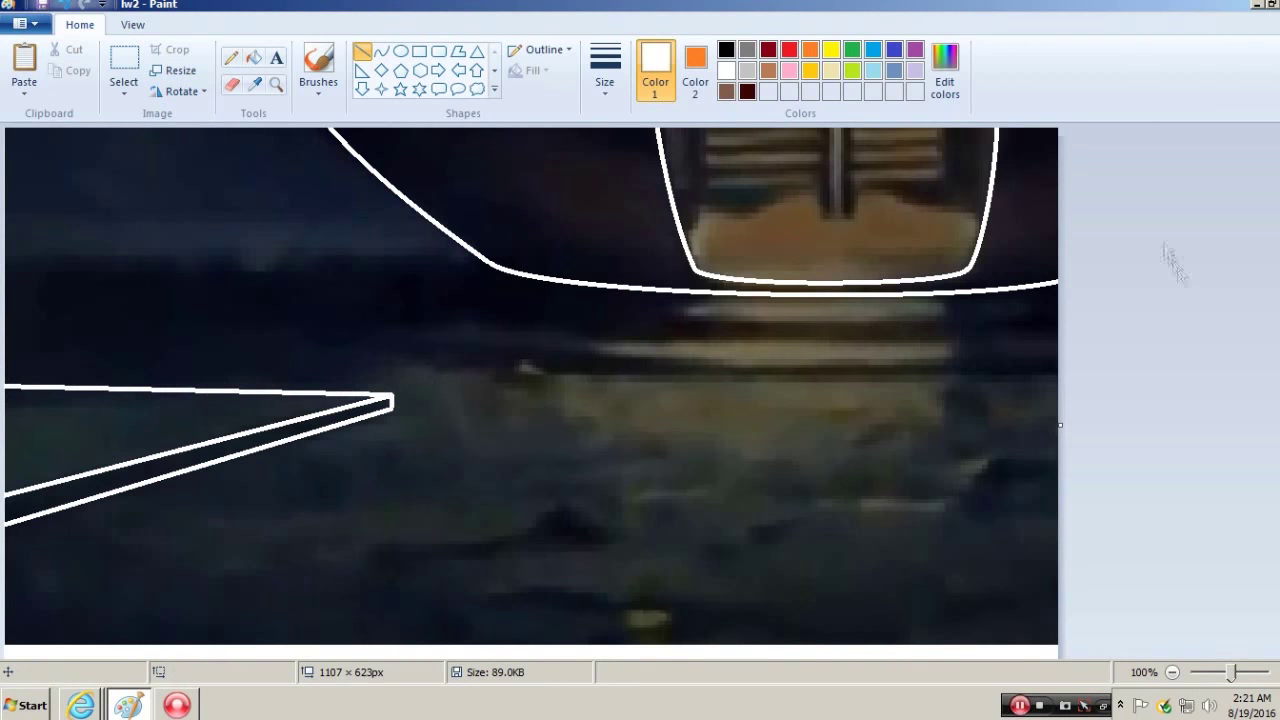
- Pencil a jagged white ground line from the frame's left edge to the eight ball, checking the movie shot
left_click(231, 57)
left_click_drag(5, 262, 144, 258)
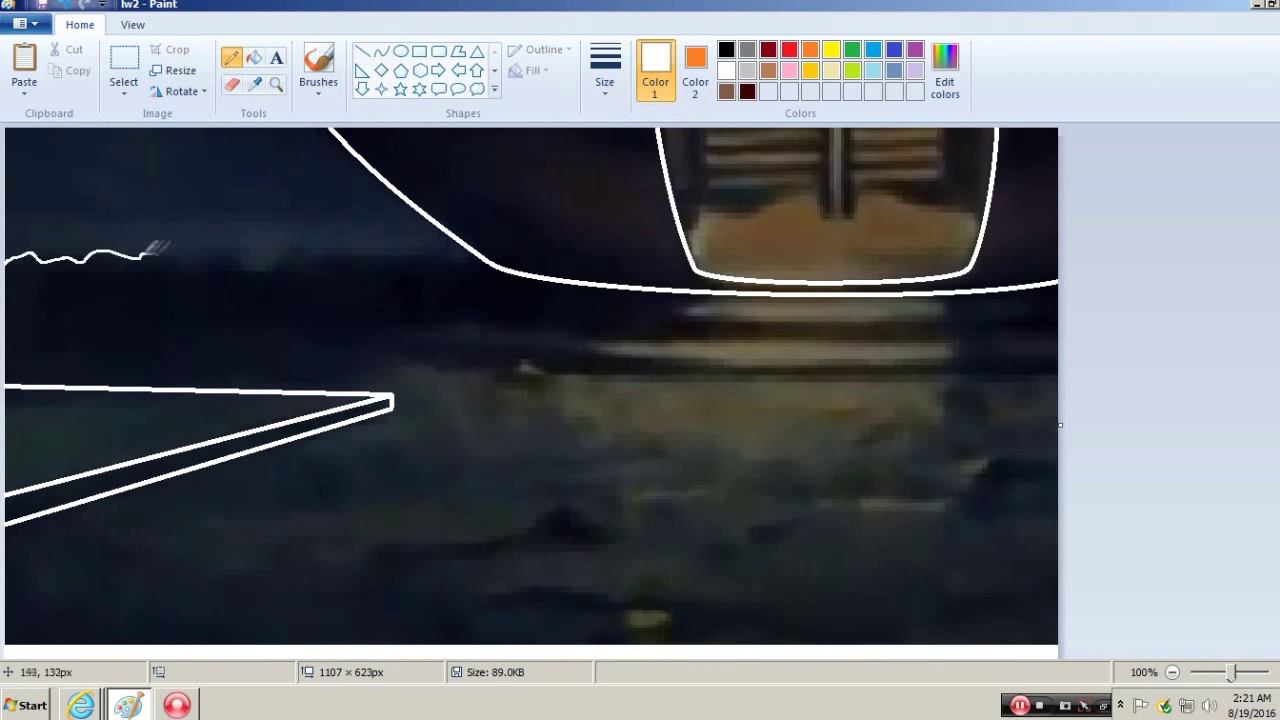
key("alt+Tab")
key("alt+Tab")
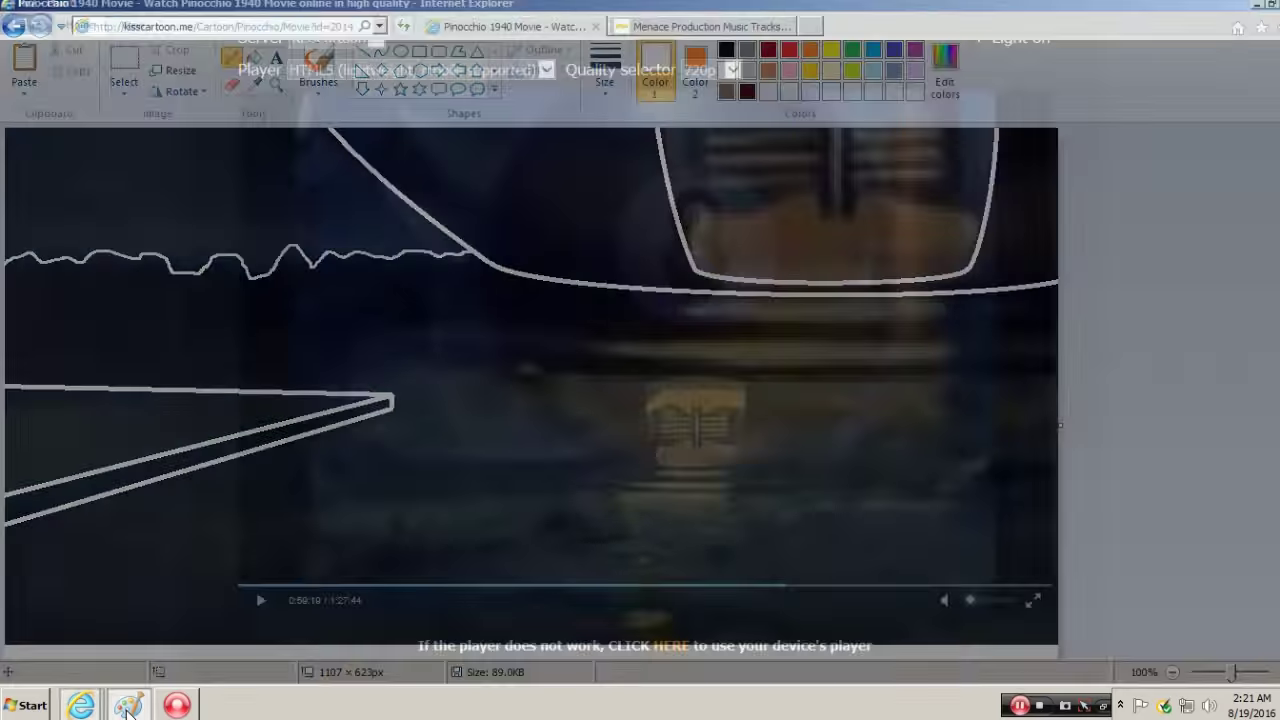
- Draw a horizontal white line above the jagged ground line, with slanted white lines rising from it
left_click(362, 51)
left_click_drag(416, 206, 5, 207)
key("alt+Tab")
key("alt+Tab")
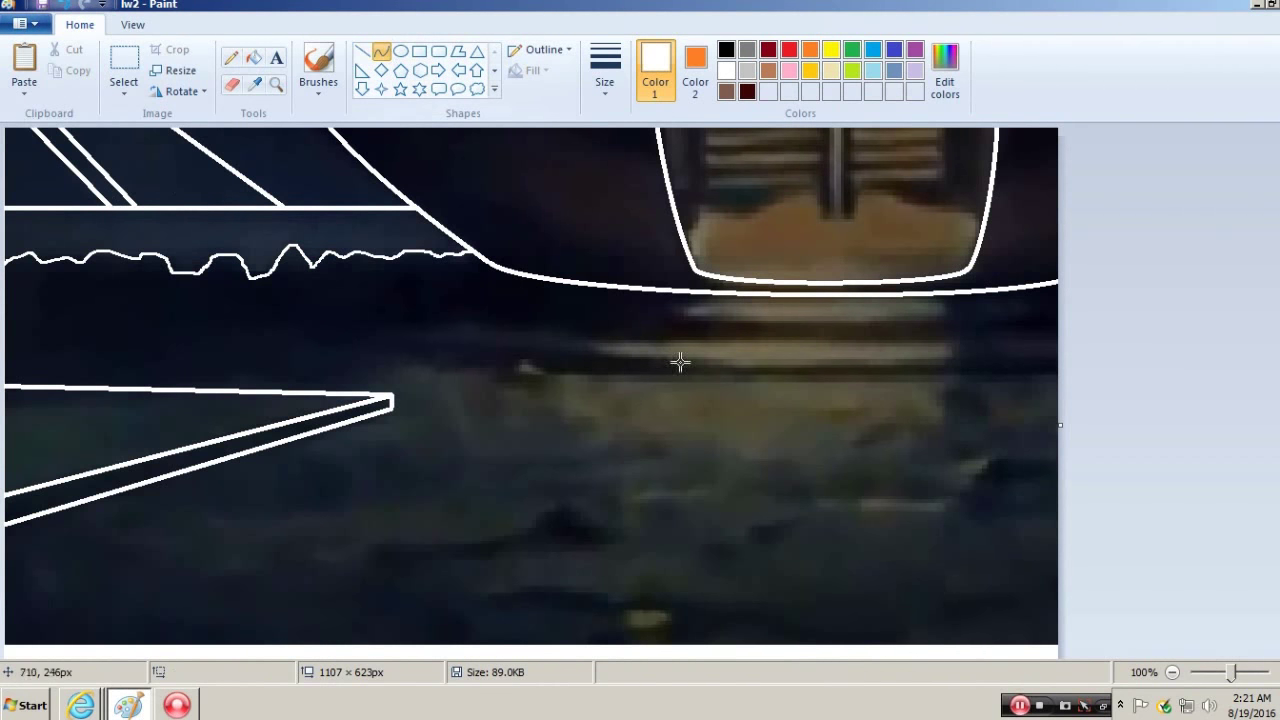
- Trace the curved steps beneath the doorway with long white curves running to the frame's right edge
key("alt+Tab")
key("alt+Tab")
left_click_drag(432, 303, 1058, 320)
left_click_drag(684, 331, 555, 355)
left_click_drag(368, 330, 1090, 366)
left_click_drag(760, 380, 700, 395)
left_click_drag(608, 271, 600, 330)
left_click_drag(383, 323, 1100, 352)
left_click_drag(600, 345, 871, 366)
- Replay the eight-ball shot in the movie and pause it to compare with the traced background
scroll(843, 526, "down", 2)
left_click(130, 708)
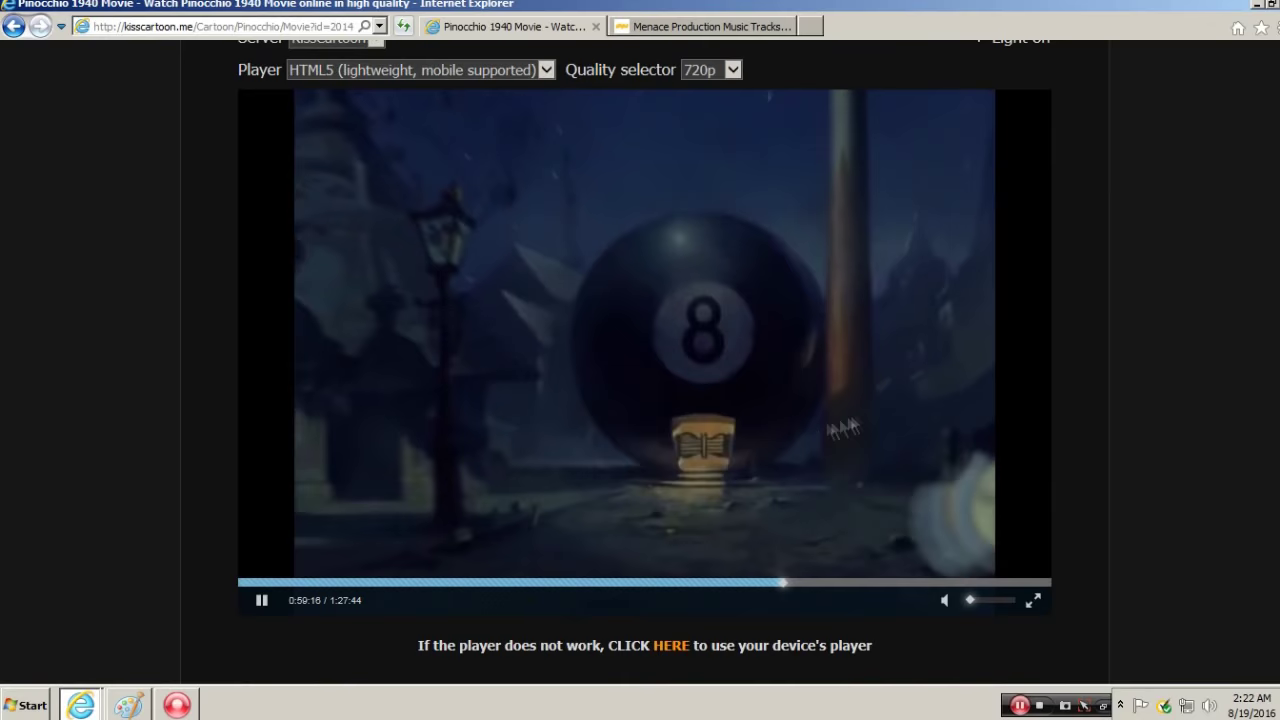
key("space")
key("alt+Tab")
key("alt+Tab")
key("alt+Tab")
- Pencil a white outline of the foreground mound and fill the blank strip below the frame with orange
key("ctrl+z")
left_click(604, 70)
left_click(726, 70)
left_click_drag(614, 468, 572, 430)
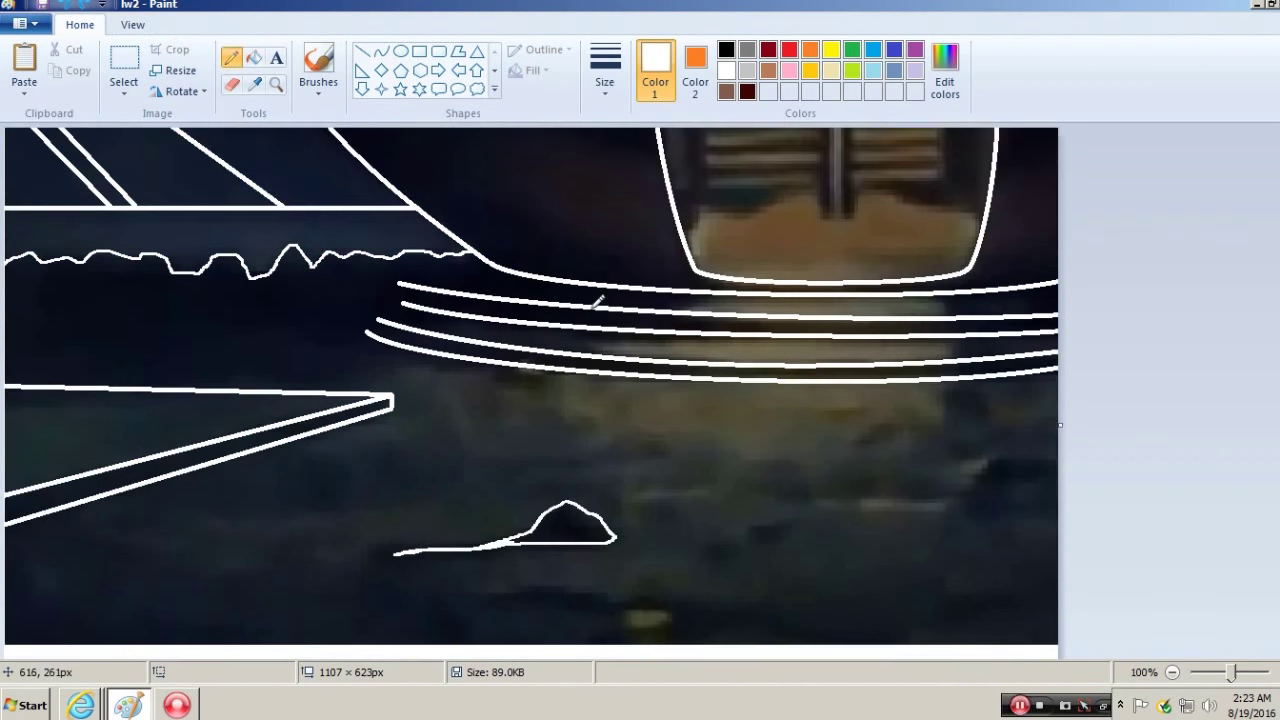
left_click(254, 57)
right_click(12, 590)
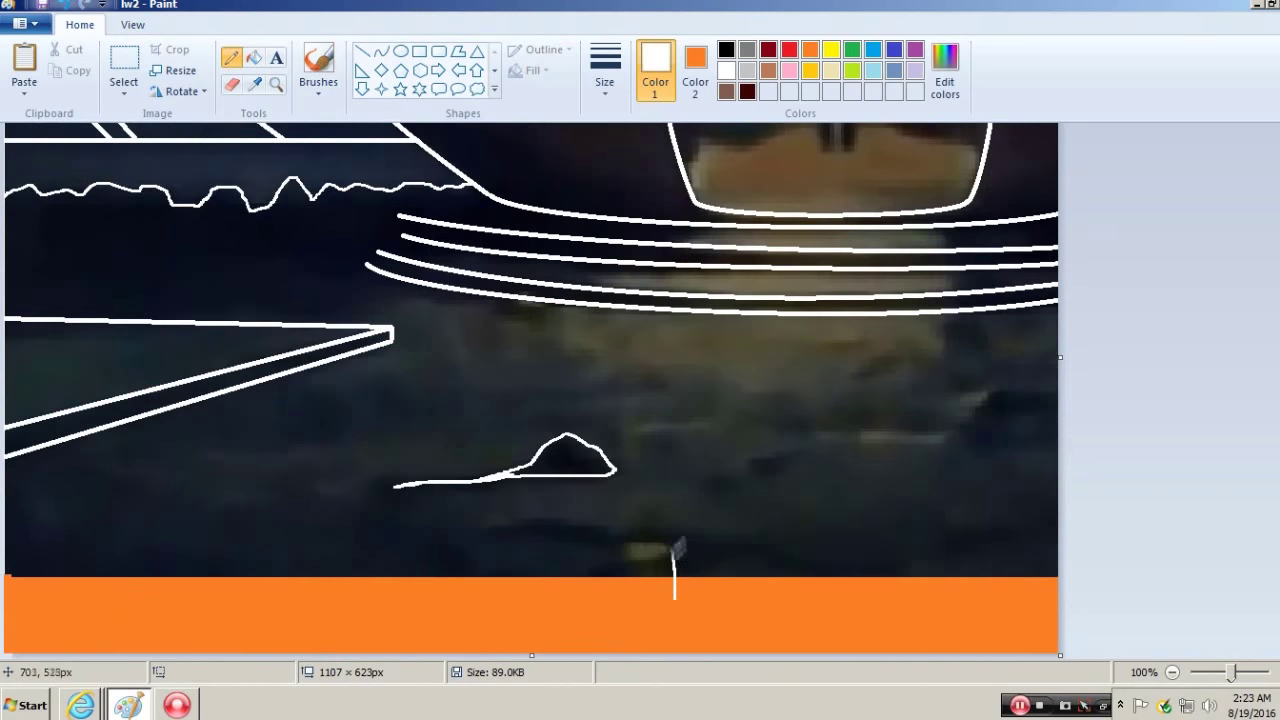
- Draw the left swinging door's vertical inner edge with a white line and pencil its wavy lower edge
scroll(630, 400, "up", 2)
scroll(630, 400, "up", 2)
left_click(362, 51)
left_click(604, 70)
left_click(614, 240)
mouse_move(585, 395)
left_mouse_down()
mouse_move(578, 103)
mouse_move(600, 106)
mouse_move(600, 400)
left_mouse_up()
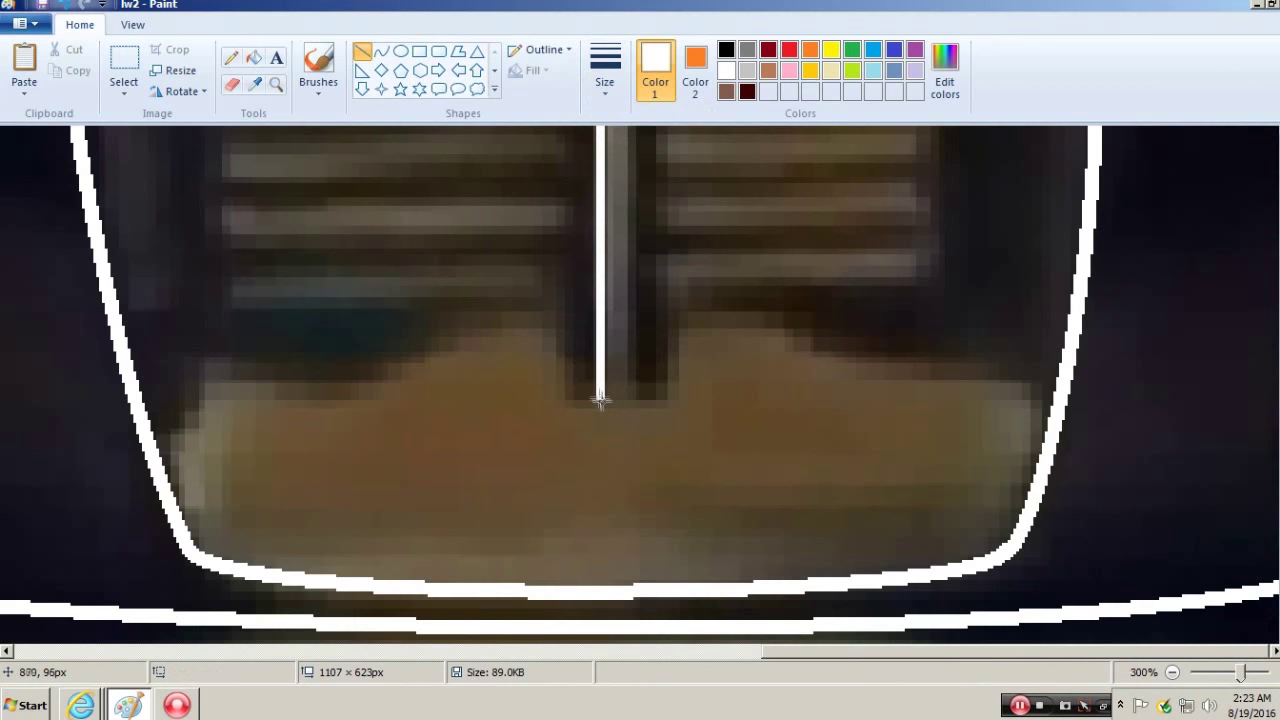
mouse_move(497, 324)
left_mouse_down()
mouse_move(285, 391)
mouse_move(202, 352)
left_mouse_up()
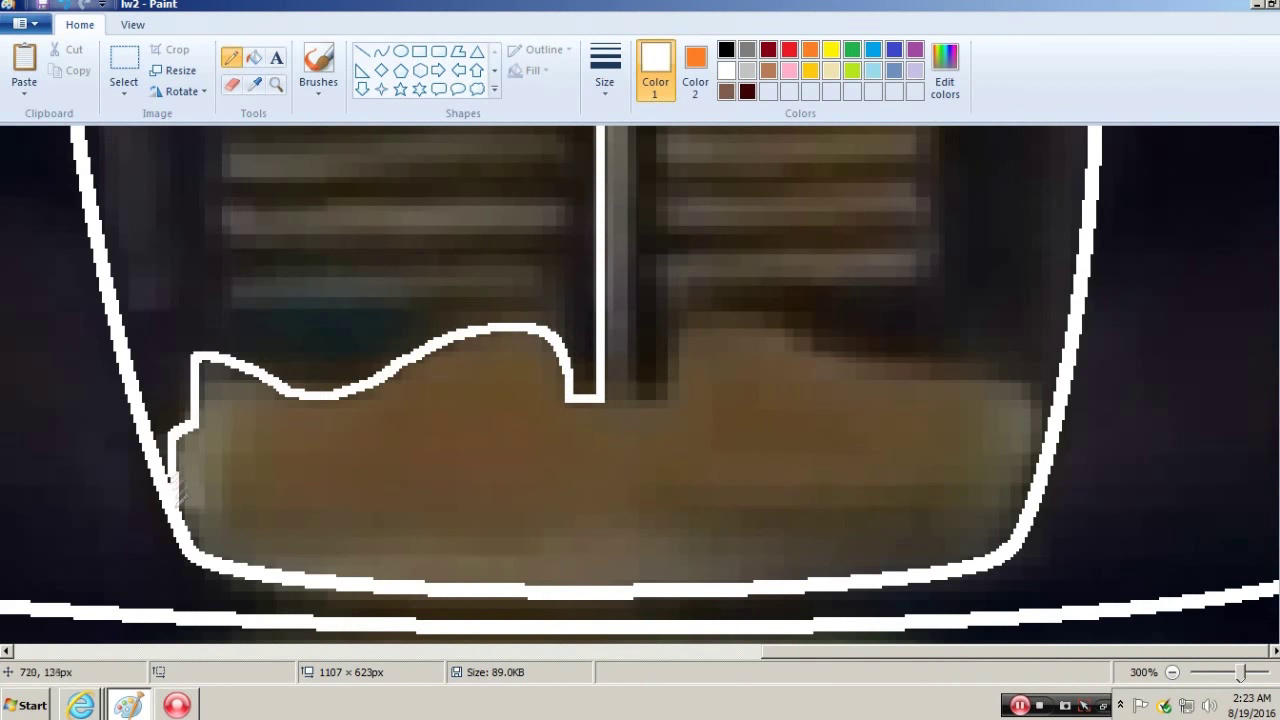
- Draw three white-outlined orange slats on the left swinging door and pencil the narrow panel beside them
left_click(420, 51)
left_click_drag(563, 140, 215, 162)
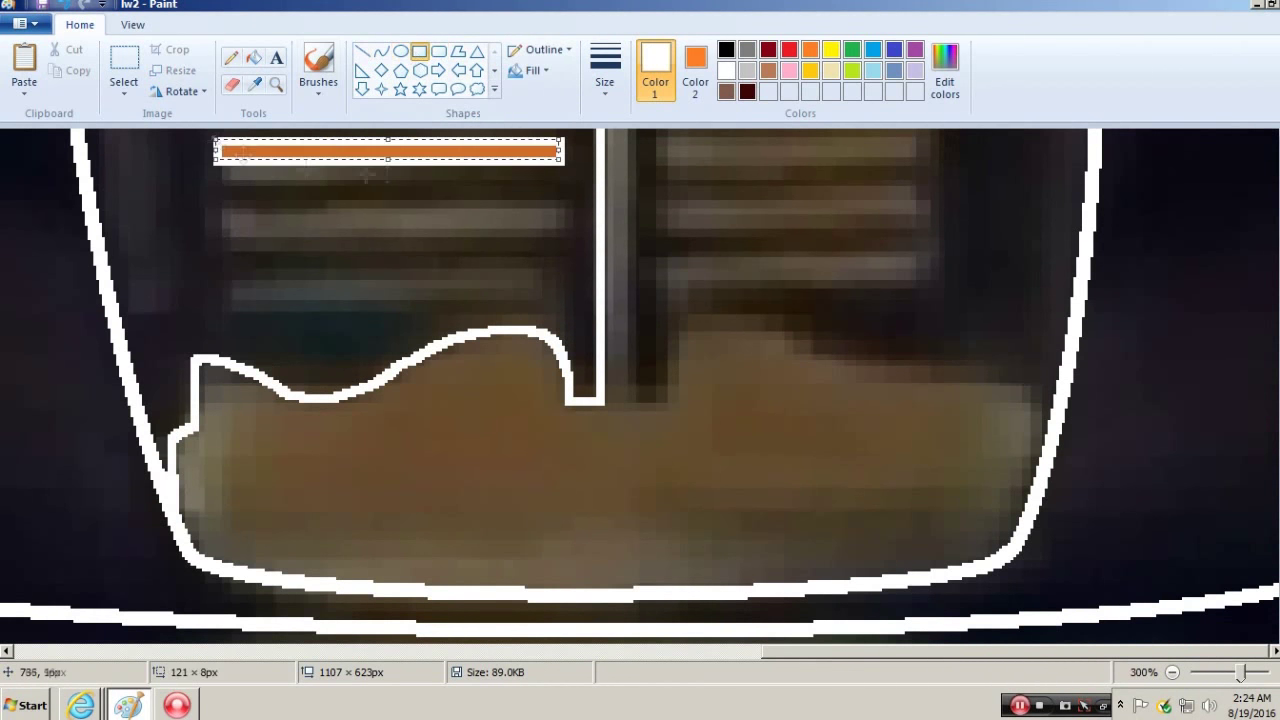
left_click_drag(388, 162, 388, 180)
left_click_drag(565, 202, 222, 240)
left_click_drag(567, 261, 217, 294)
left_click(232, 58)
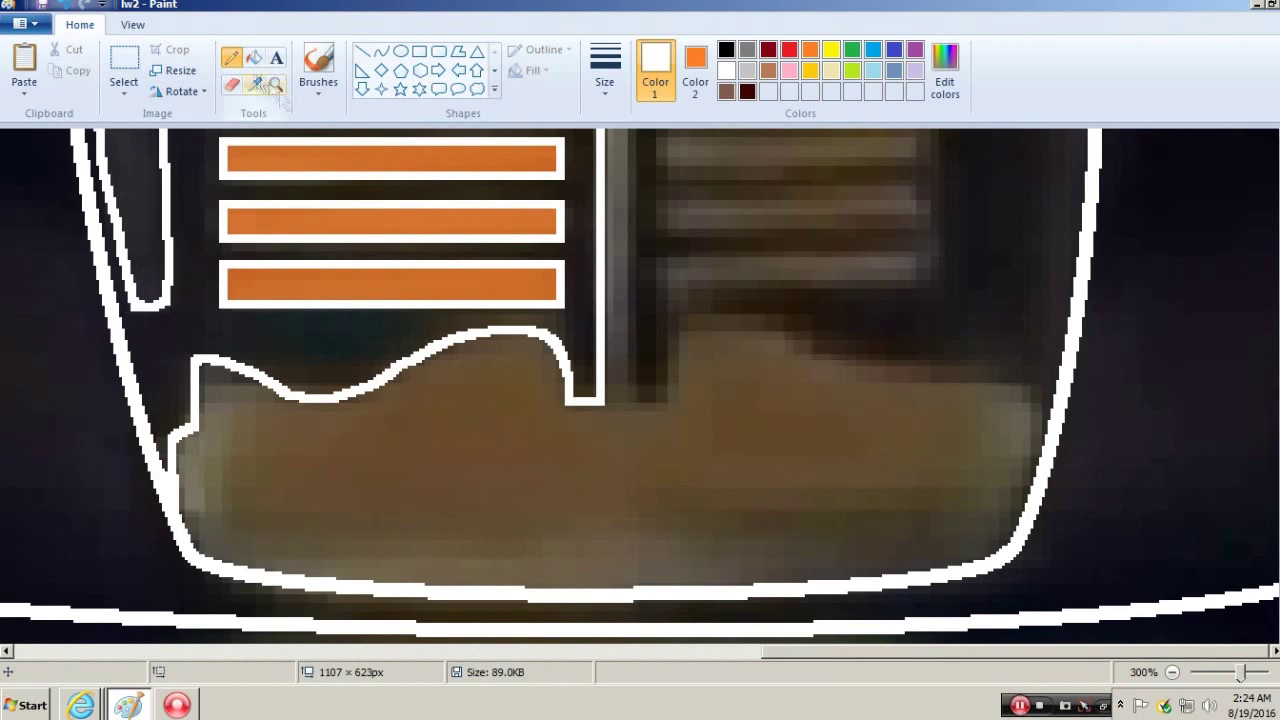
scroll(257, 84, "down", 3)
left_click(124, 62)
right_click(390, 258)
left_click(19, 23)
left_click(65, 397)
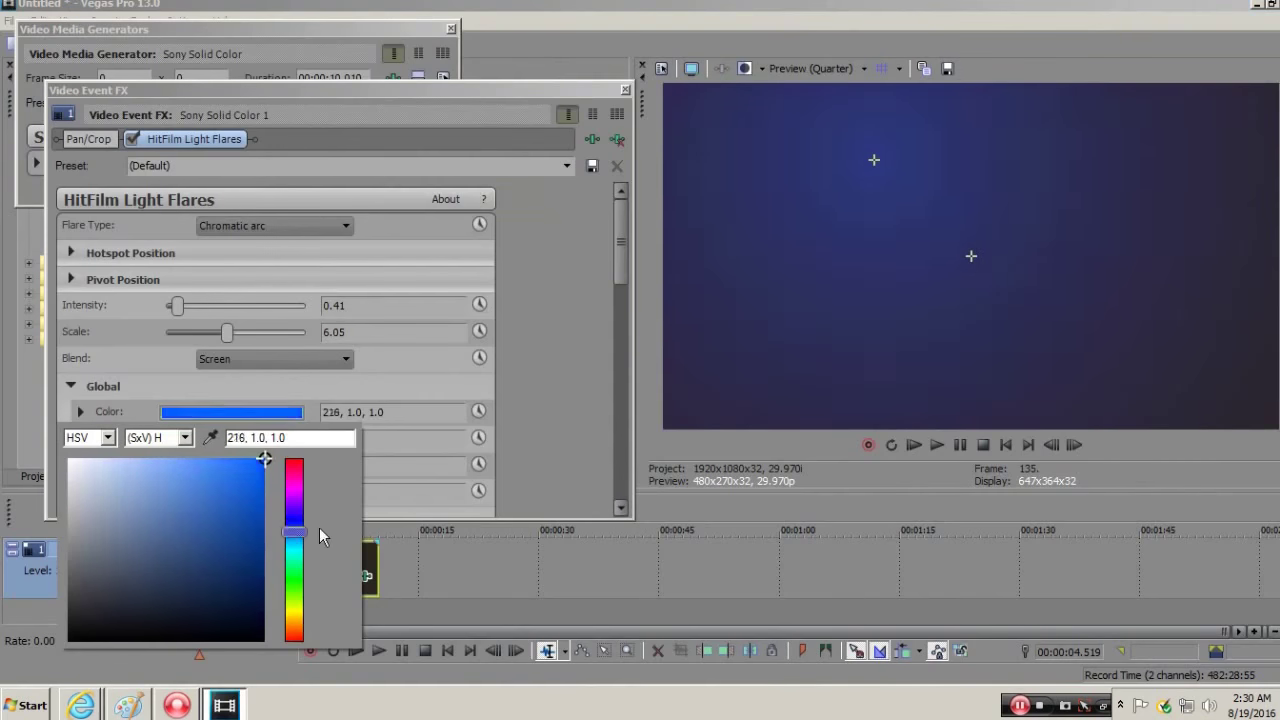
- In Vegas Pro, set the HitFilm Light Flares global color to HSV 235, 0.67, 1.0
left_click_drag(319, 528, 318, 520)
left_click(194, 466)
mouse_move(197, 460)
left_mouse_down()
mouse_move(200, 523)
mouse_move(200, 457)
left_mouse_up()
left_click(229, 337)
- Lower the light flare's intensity to 0.31 and move its hotspot to the lower centre of the frame
left_click_drag(177, 306, 173, 309)
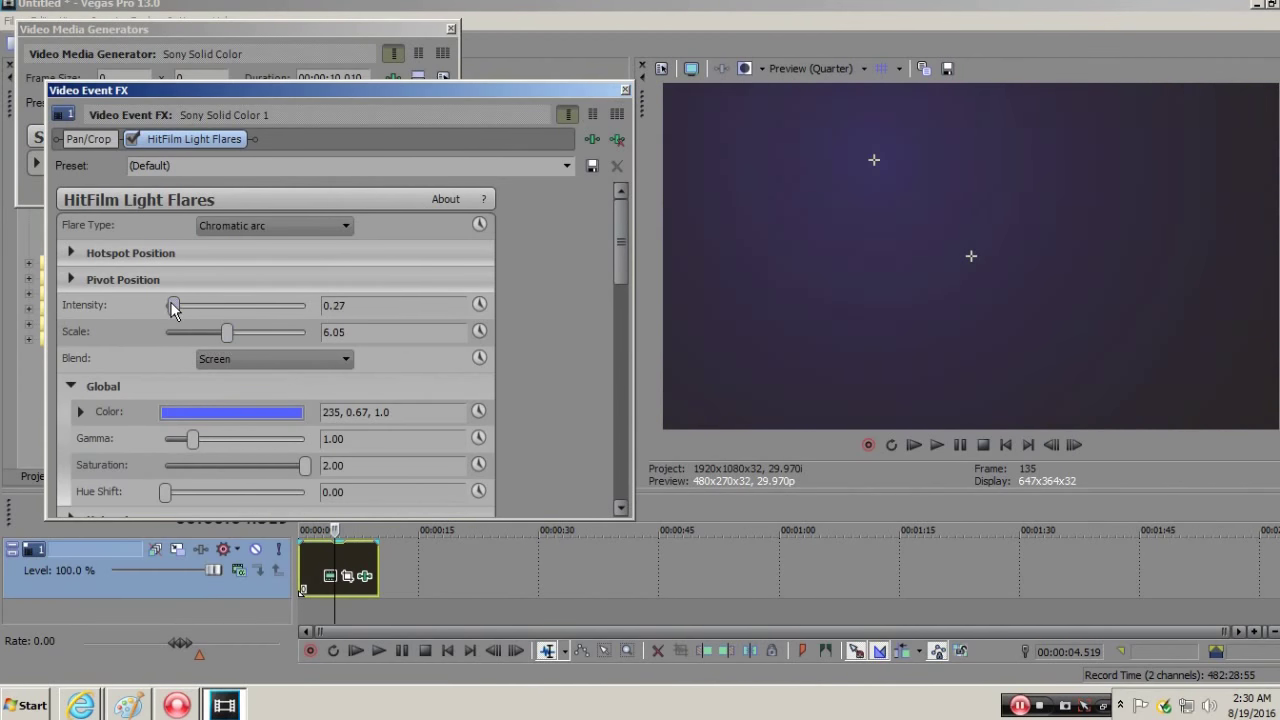
left_click_drag(874, 160, 980, 418)
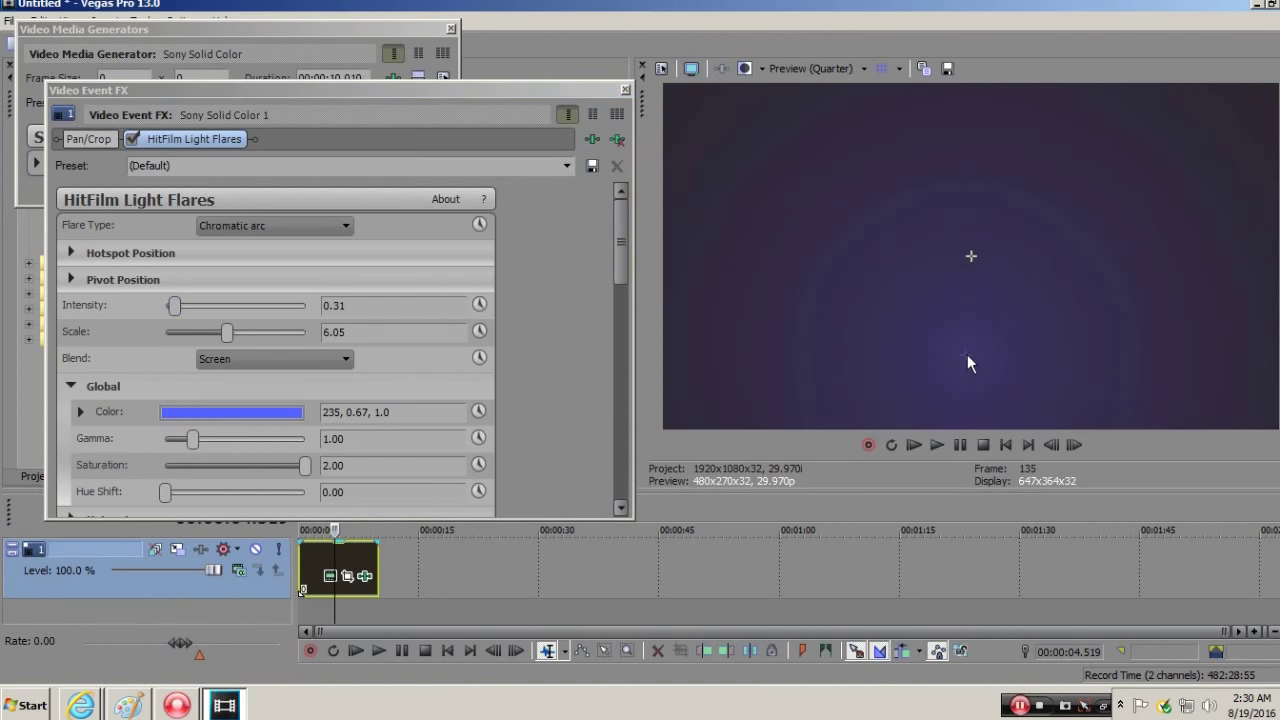
- Copy the dark blue light flare preview from the Vegas Pro screenshot in Paint and paste it into the lw2 drawing
left_click_drag(340, 543, 387, 562)
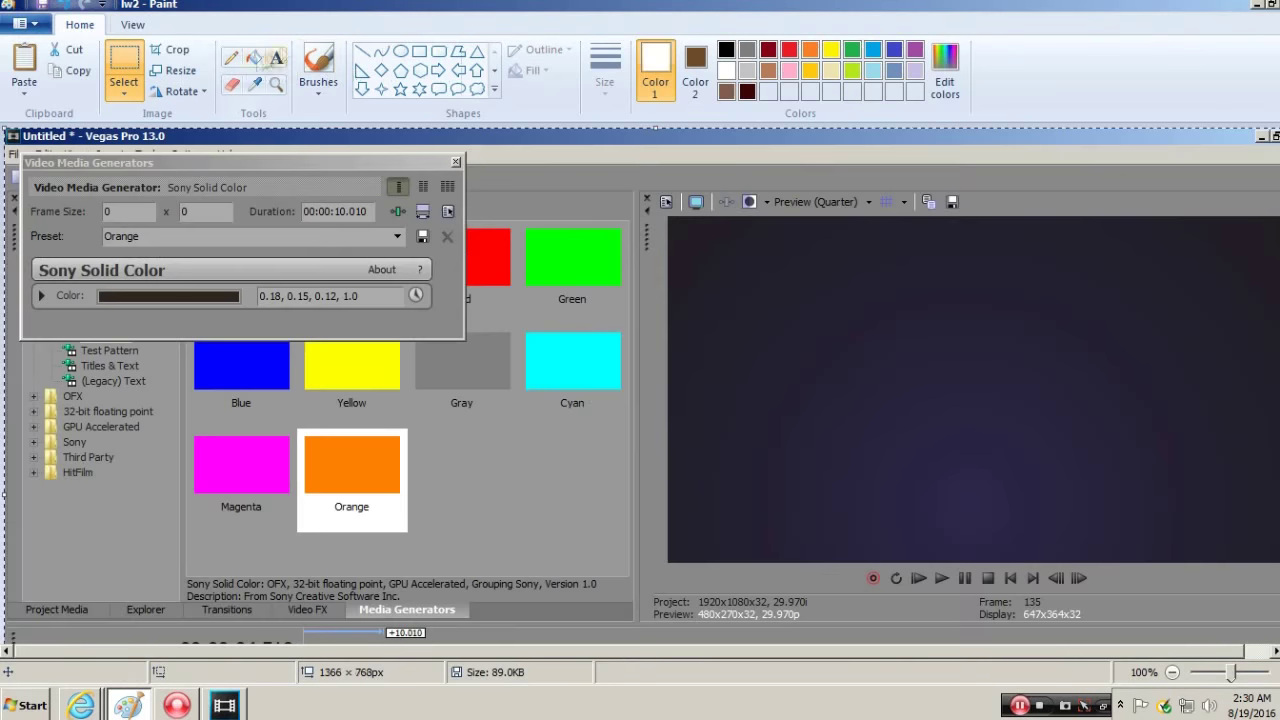
scroll(340, 174, "down", 1)
right_click(576, 266)
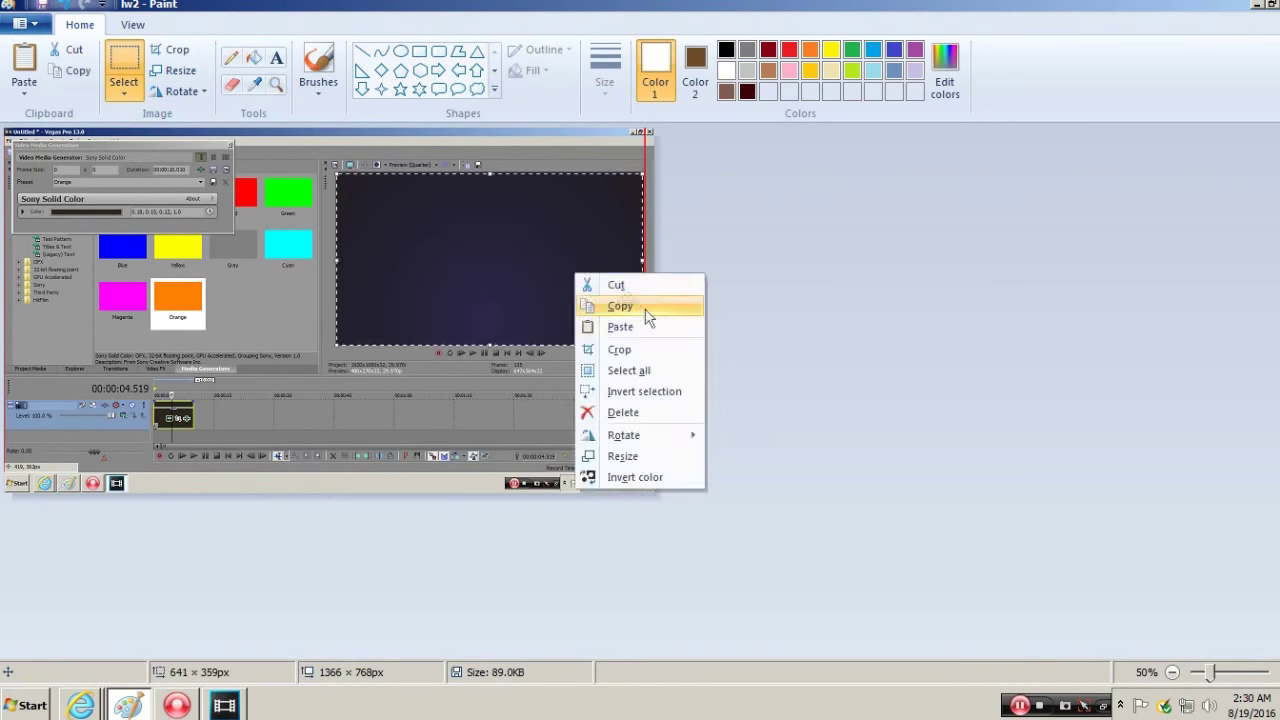
left_click(337, 251)
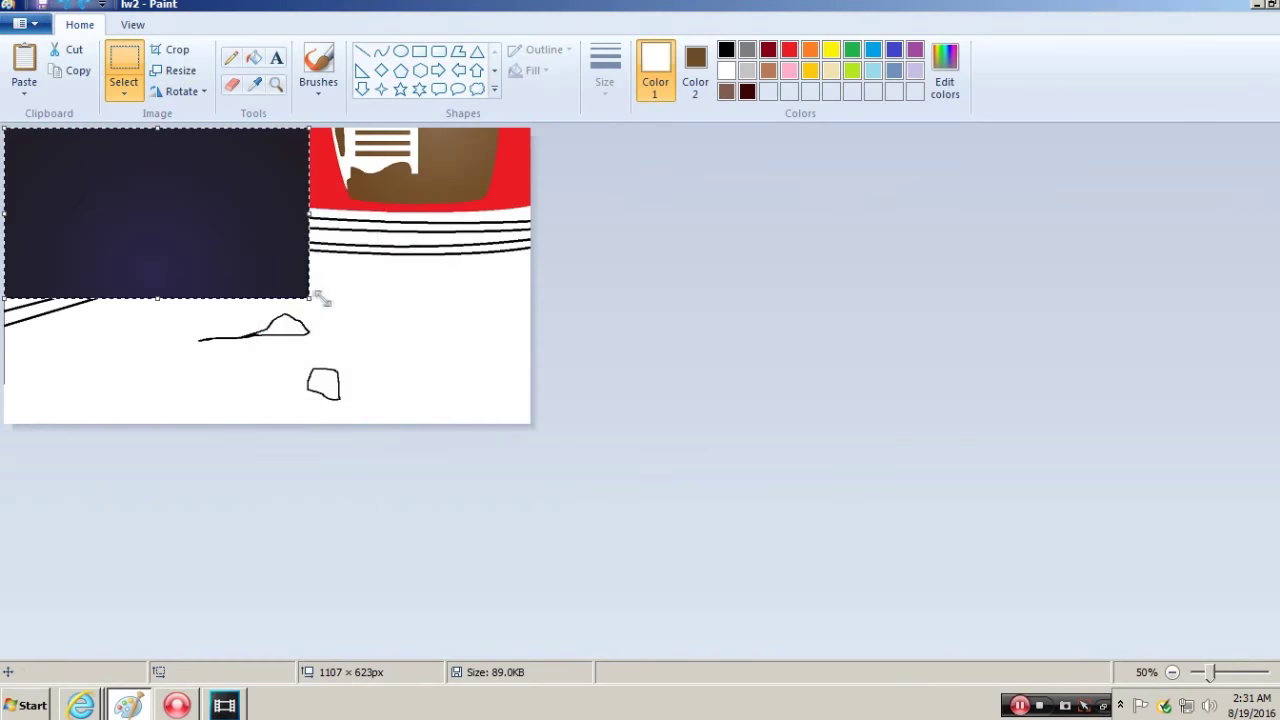
- Enlarge and position the pasted dark blue gradient so it fills the pool ball around the orange doorway
mouse_move(320, 294)
left_mouse_down()
mouse_move(436, 175)
mouse_move(426, 137)
left_mouse_up()
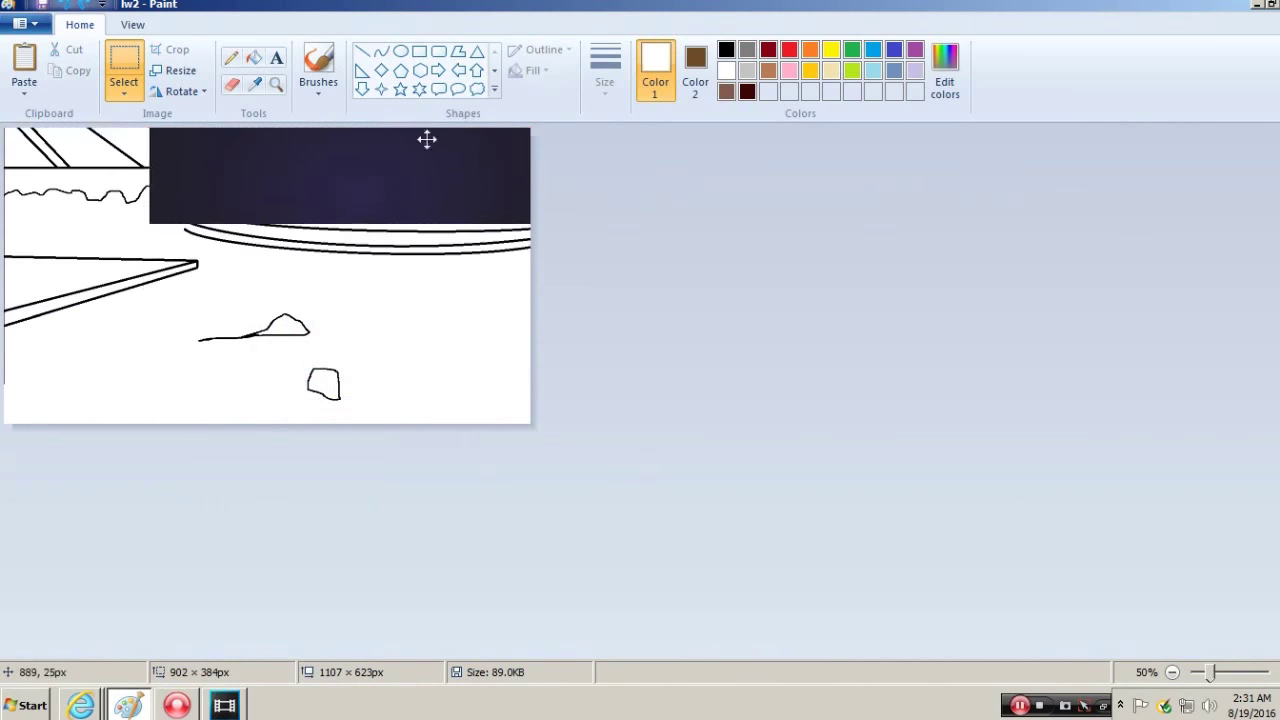
key("ctrl+z")
right_click(350, 180)
left_click(417, 297)
right_click(366, 254)
left_click(436, 289)
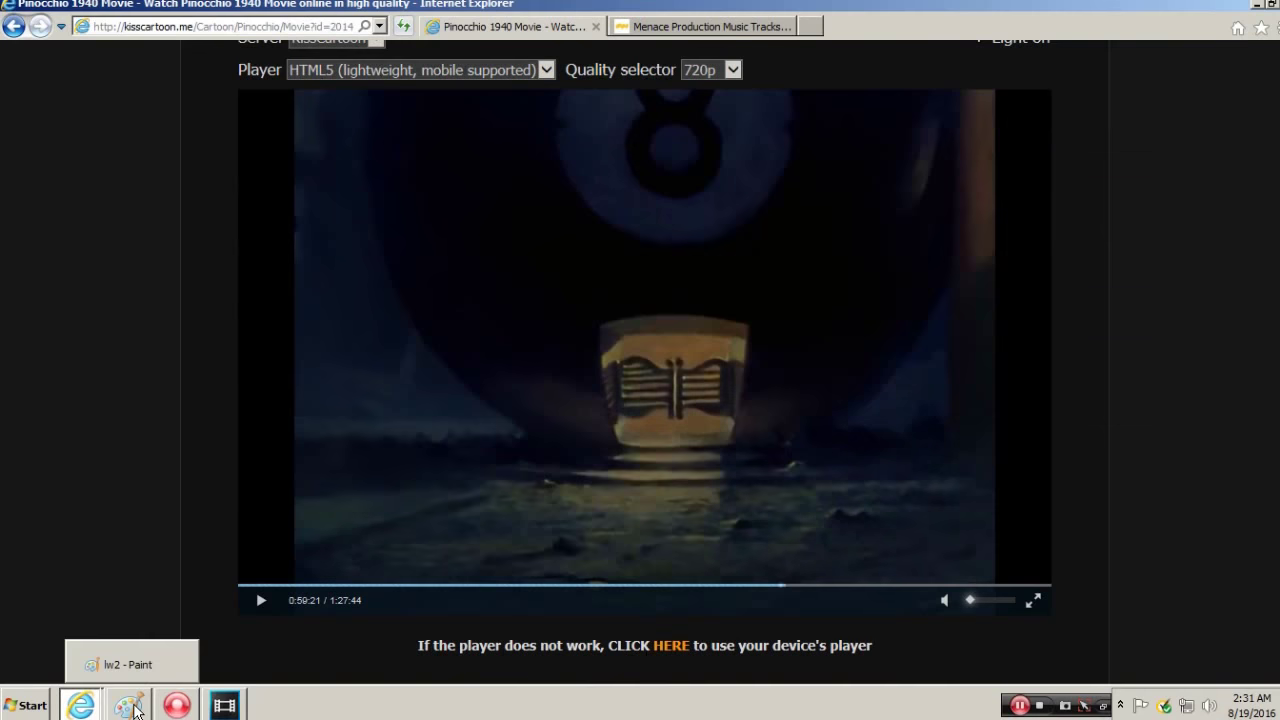
- Set up a thicker brush and mix a custom pink colour for Color 2
left_click(114, 650)
left_click(255, 84)
left_click(840, 230)
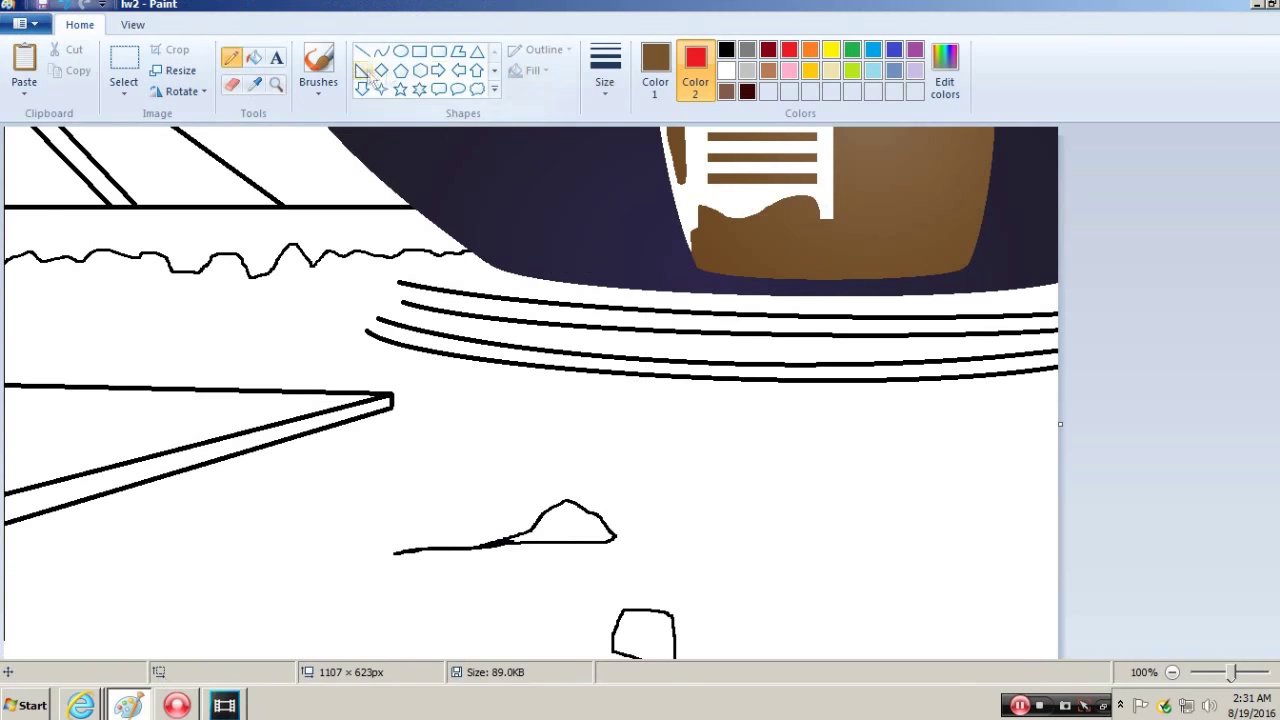
left_click(318, 90)
left_click(330, 150)
left_click(605, 82)
left_click(610, 200)
left_click(945, 82)
left_click(463, 471)
- Try shading the ball beside the doorway with overlapping pink-outlined, translucent brown ellipses
left_click(400, 51)
left_click_drag(510, 158, 655, 280)
left_click(532, 70)
left_click(555, 113)
left_click(255, 84)
left_click(450, 170)
left_click(400, 51)
left_click_drag(508, 158, 655, 278)
scroll(580, 220, "up", 1)
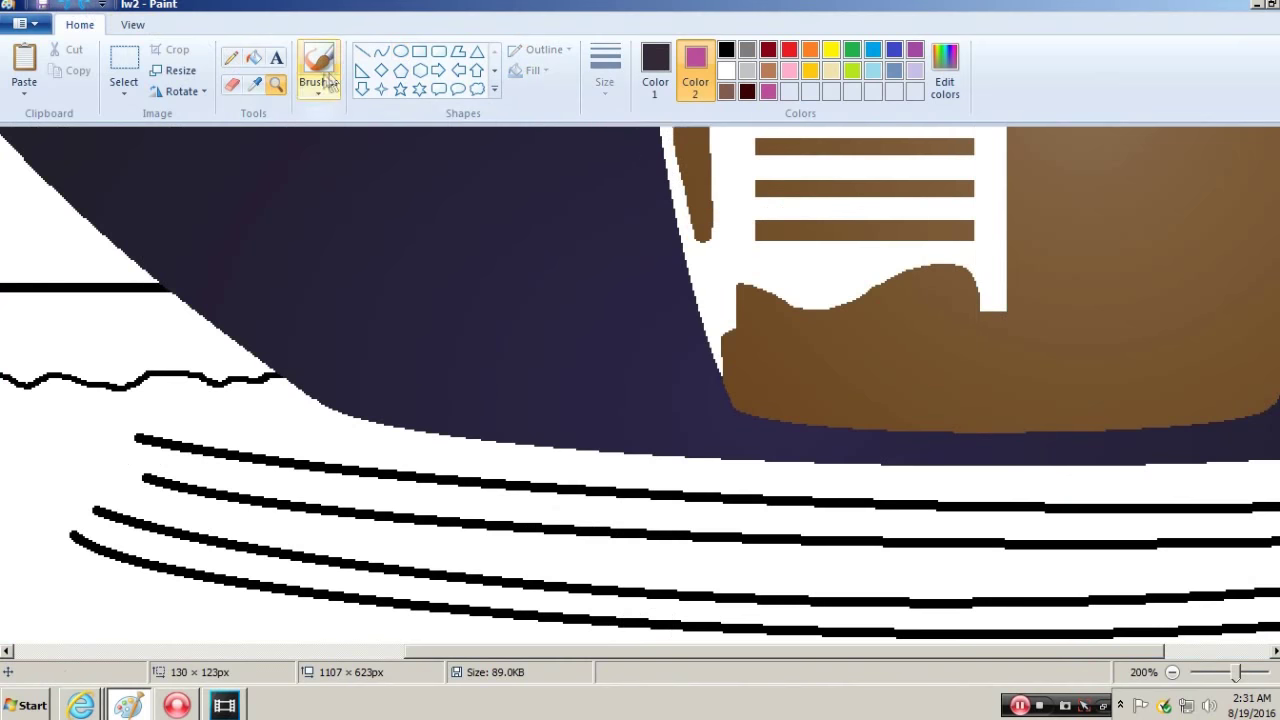
left_click_drag(170, 160, 390, 313)
left_click_drag(240, 180, 545, 440)
left_click_drag(97, 157, 230, 278)
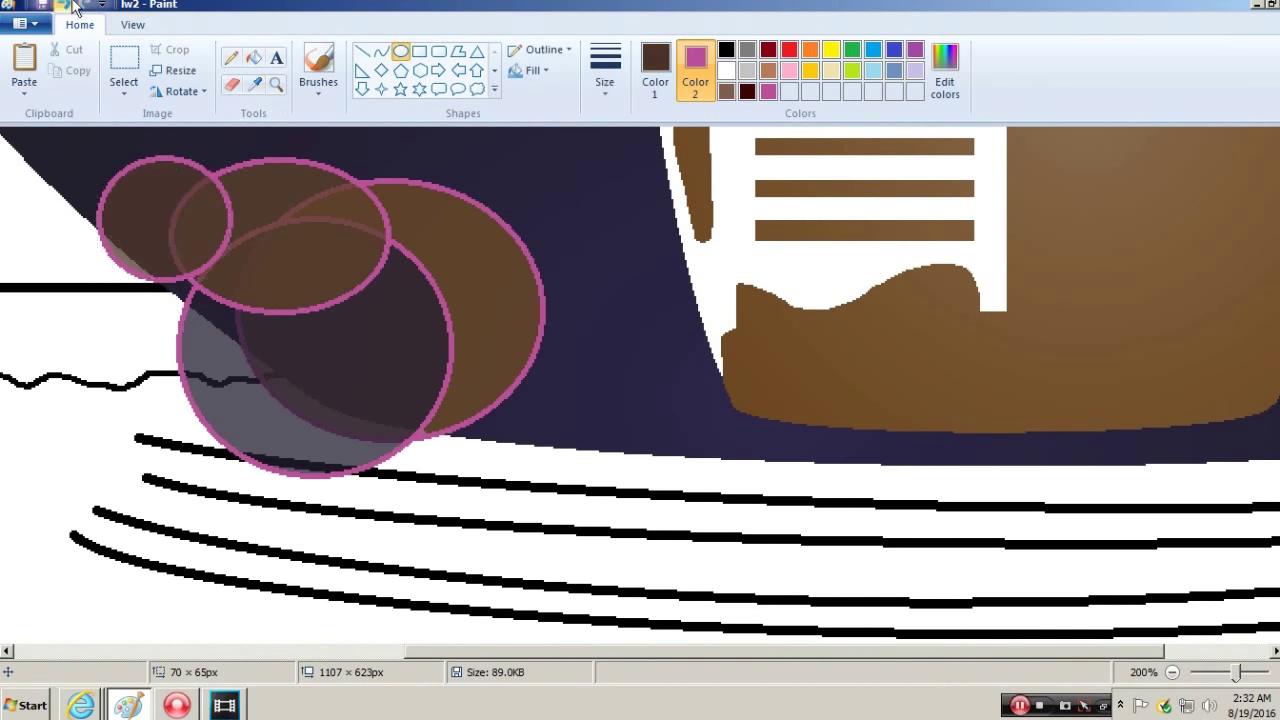
left_click(72, 5)
- Brush a dark brown glow across the ball from its outer side to the doorway's left edge
left_click(318, 70)
mouse_move(300, 150)
left_mouse_down()
mouse_move(729, 251)
mouse_move(743, 200)
mouse_move(358, 197)
left_mouse_up()
mouse_move(690, 212)
left_mouse_down()
mouse_move(526, 268)
mouse_move(330, 232)
left_mouse_up()
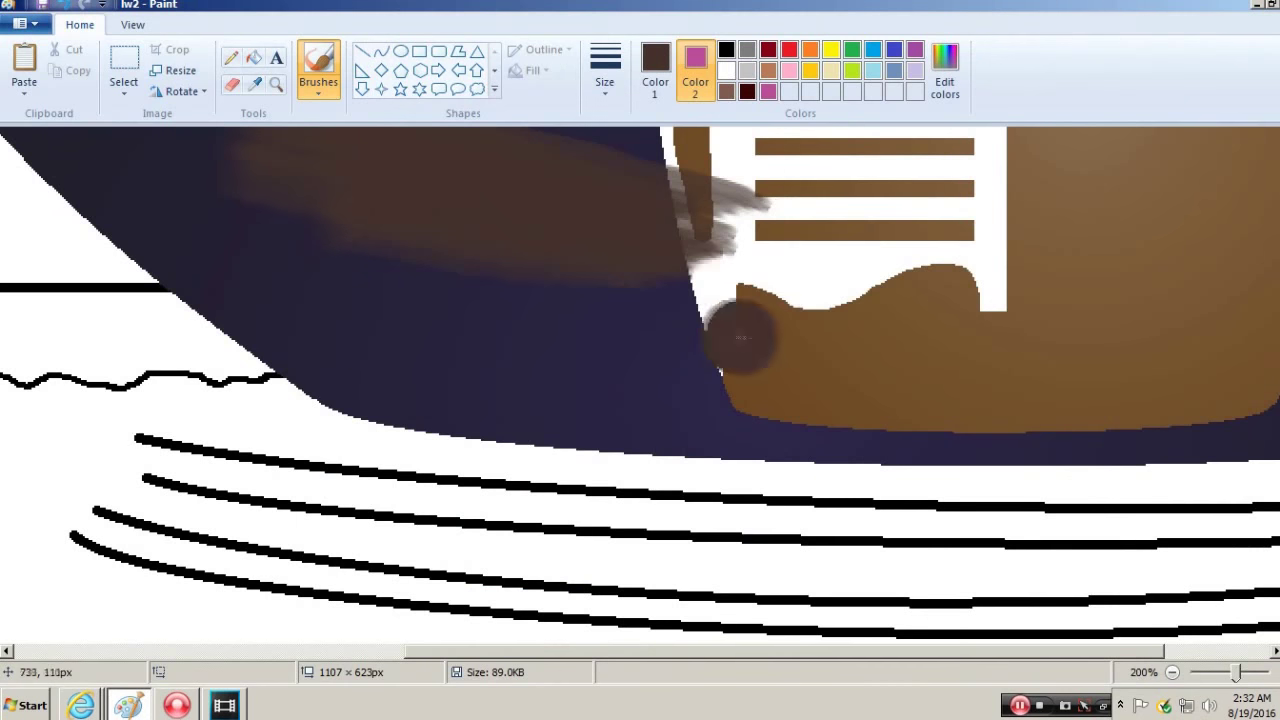
left_click_drag(740, 338, 785, 298)
- Blend the lower edge of the brown glow into the dark blue ball with brush tones sampled from the painting
left_click(254, 84)
left_click(294, 209)
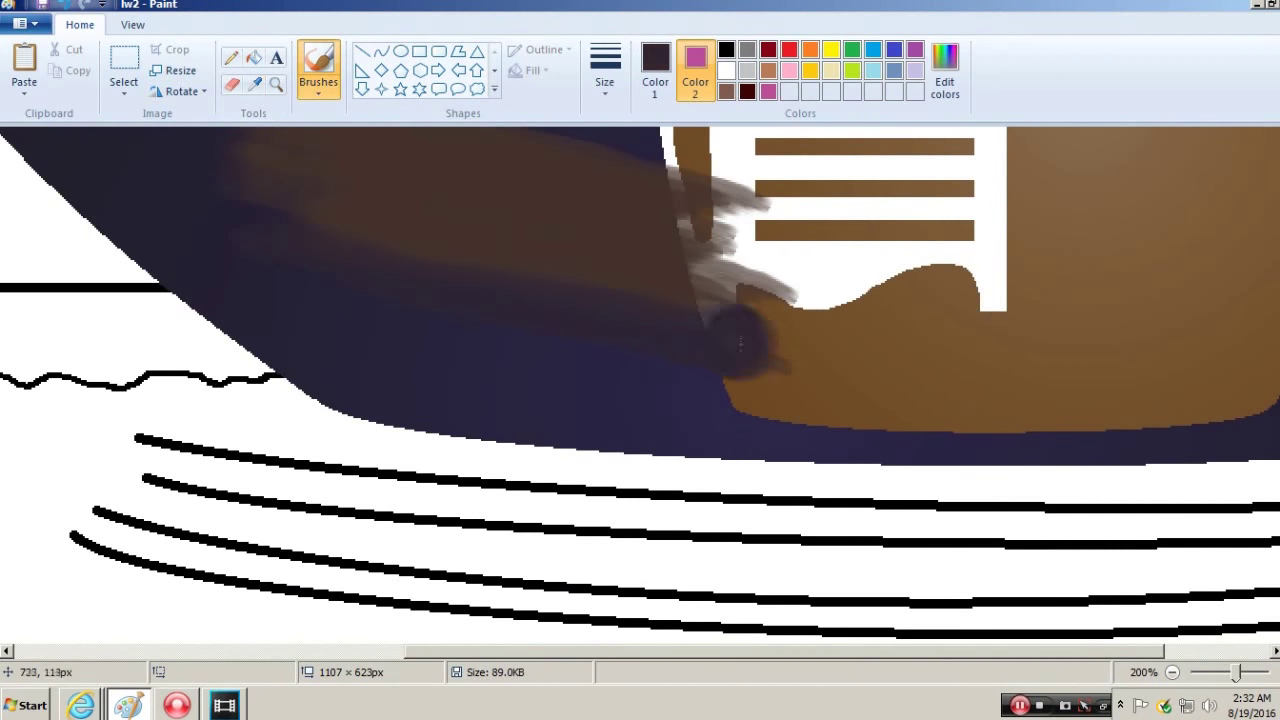
left_click(254, 84)
left_click(785, 326)
left_click(254, 84)
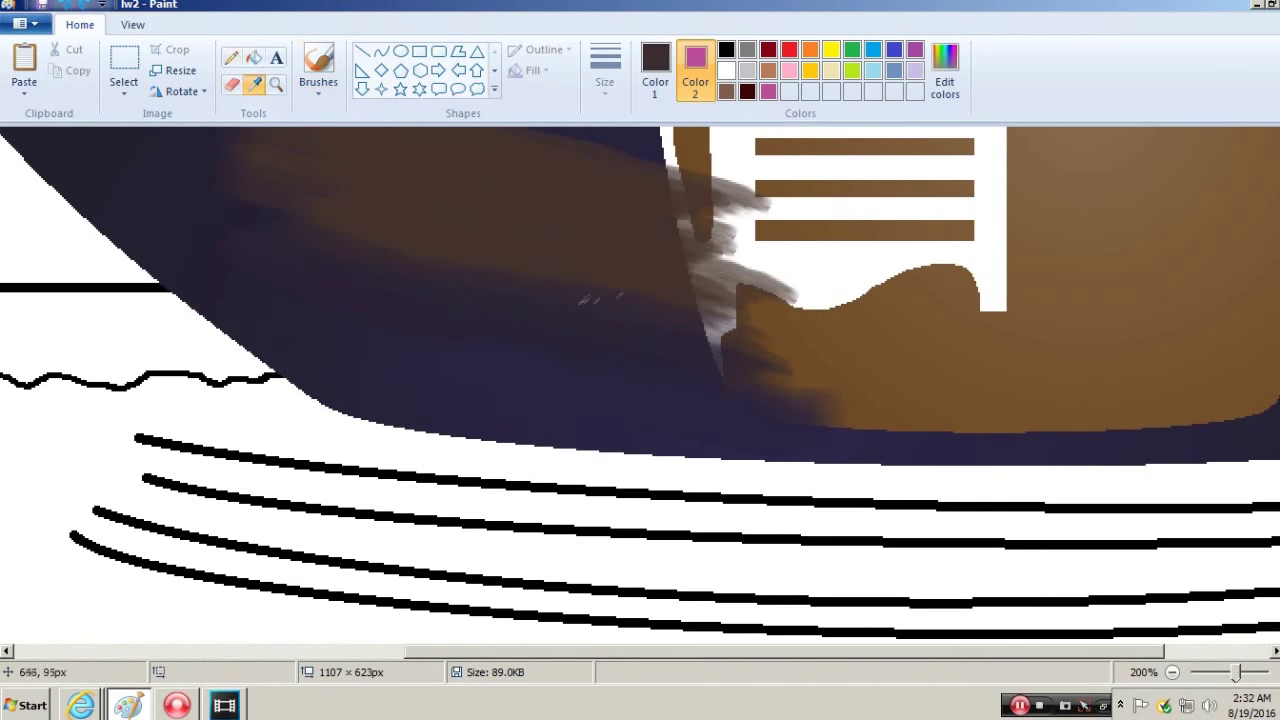
left_click(519, 264)
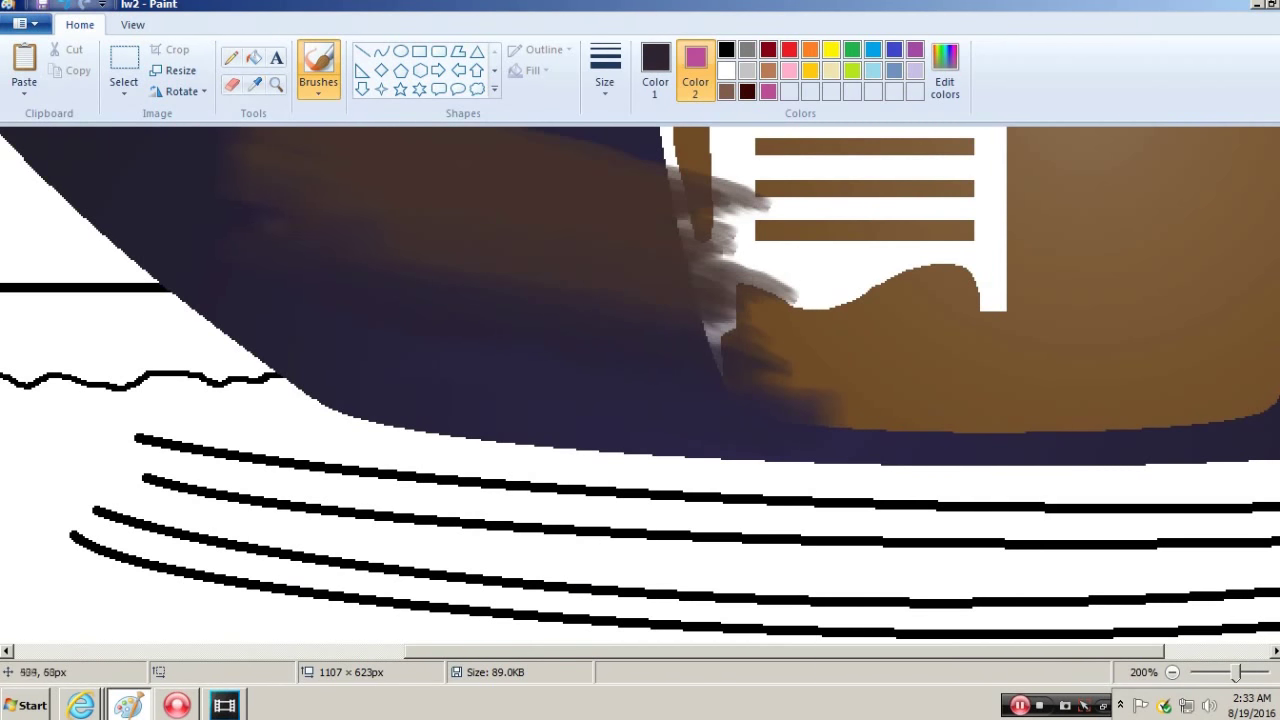
left_click_drag(745, 292, 775, 355)
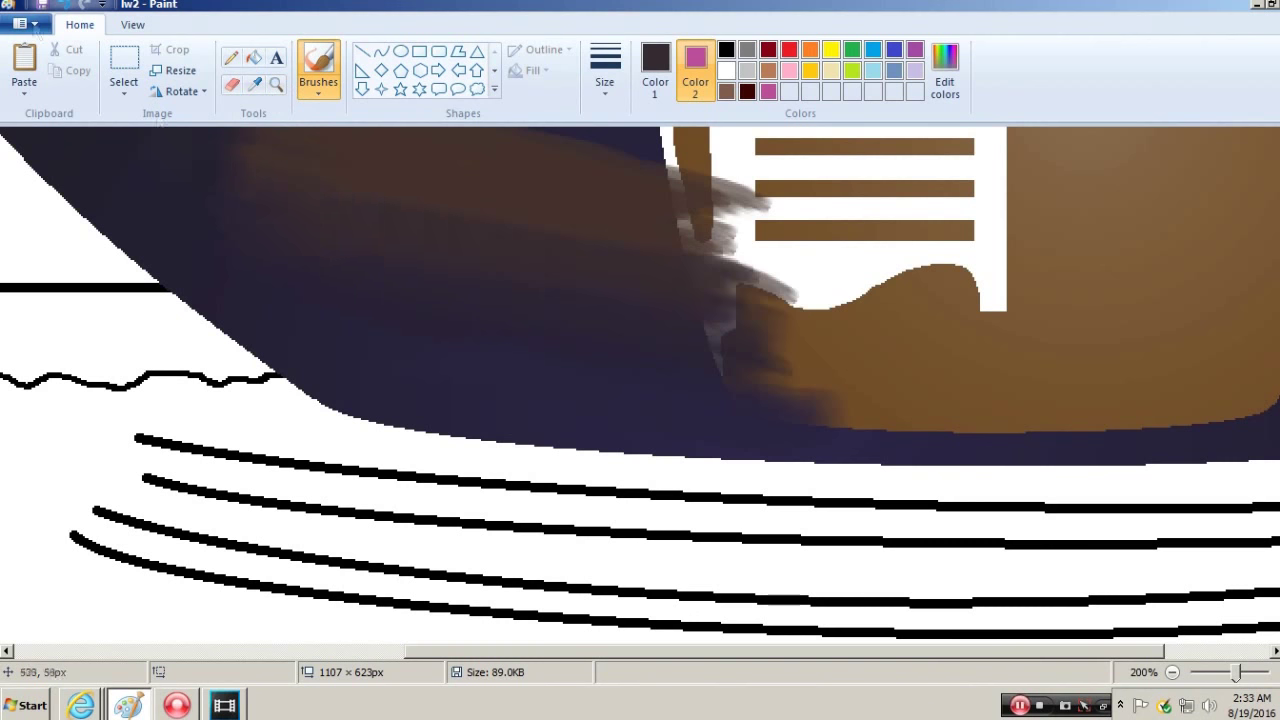
- Brush sampled dark blue along the lower part of the ball and across the doorway's bottom edge
left_click(254, 84)
left_click(254, 84)
left_click(254, 84)
left_click(254, 84)
mouse_move(934, 378)
left_mouse_down()
mouse_move(792, 405)
mouse_move(980, 412)
left_mouse_up()
left_click(254, 84)
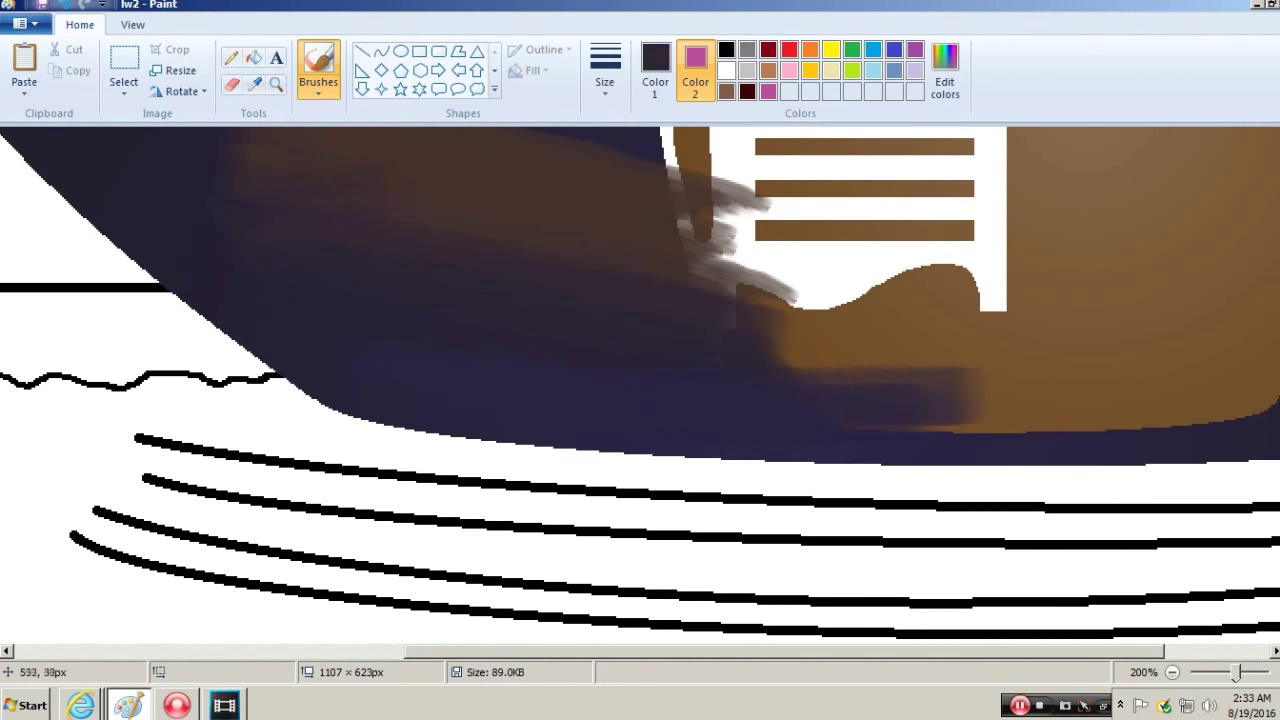
- Soften the upper part of the brown glow next to the swinging door with sampled dark tones
left_click_drag(770, 215, 751, 277)
left_click(254, 84)
left_click(569, 214)
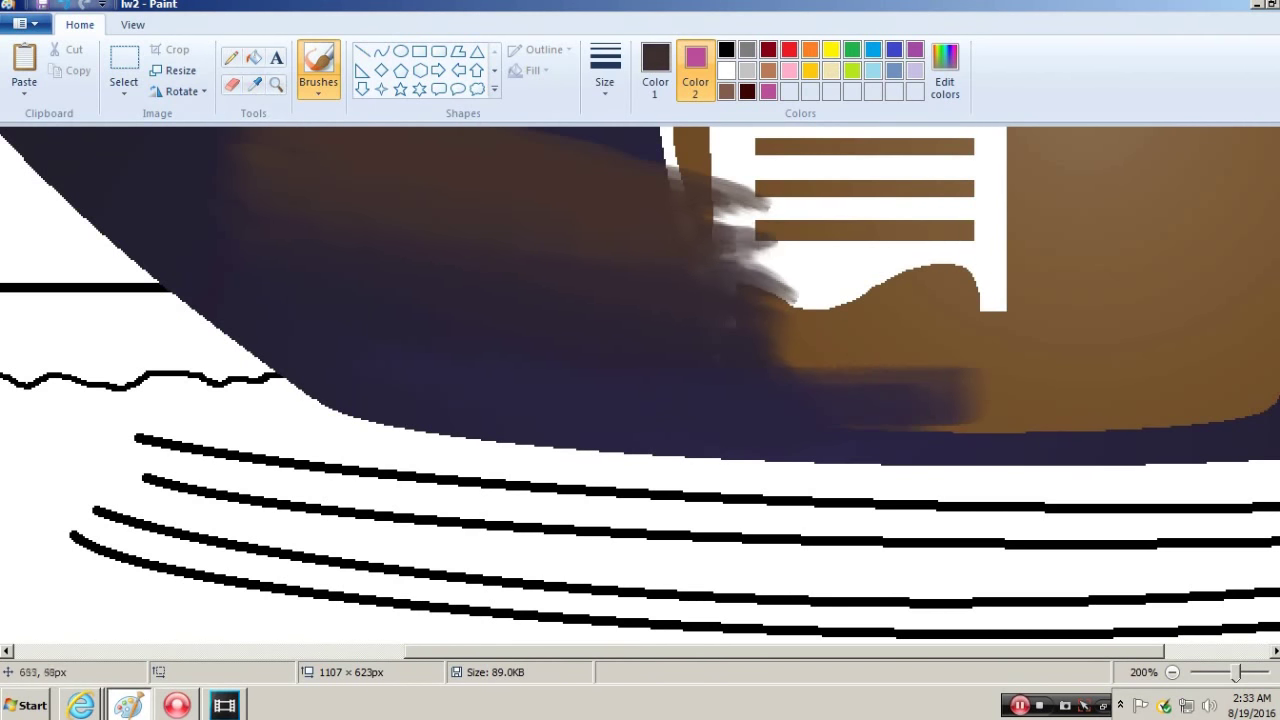
left_click(254, 84)
left_click(196, 161)
left_click(199, 156)
left_click(690, 150)
left_click(254, 84)
left_click(740, 195)
left_click(765, 205)
- Set Color 2 to red and restore the clean doorway and white door over the stray brush strokes
left_click(276, 84)
right_click(457, 194)
right_click(457, 194)
left_click(789, 49)
left_click(443, 237)
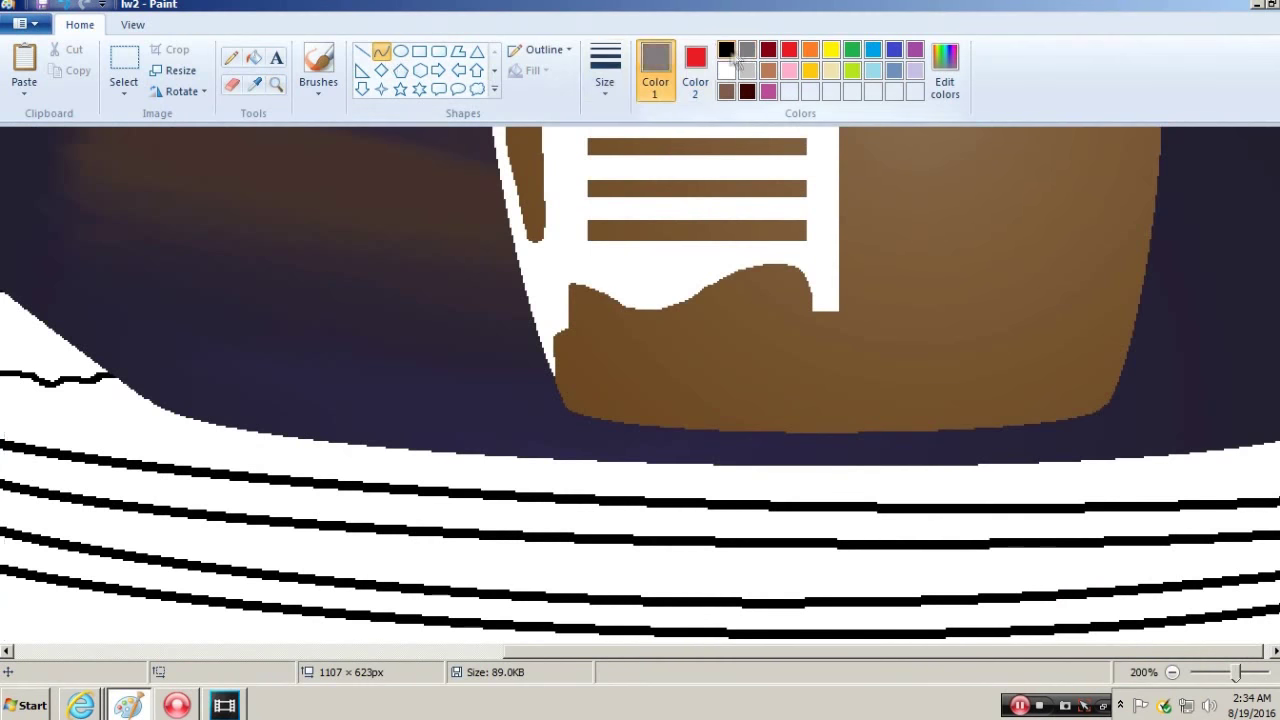
- Outline the back edge of the floor and the side walls inside the doorway with straight olive lines
left_click(726, 49)
left_click_drag(620, 354, 1006, 354)
left_click_drag(803, 363, 880, 360)
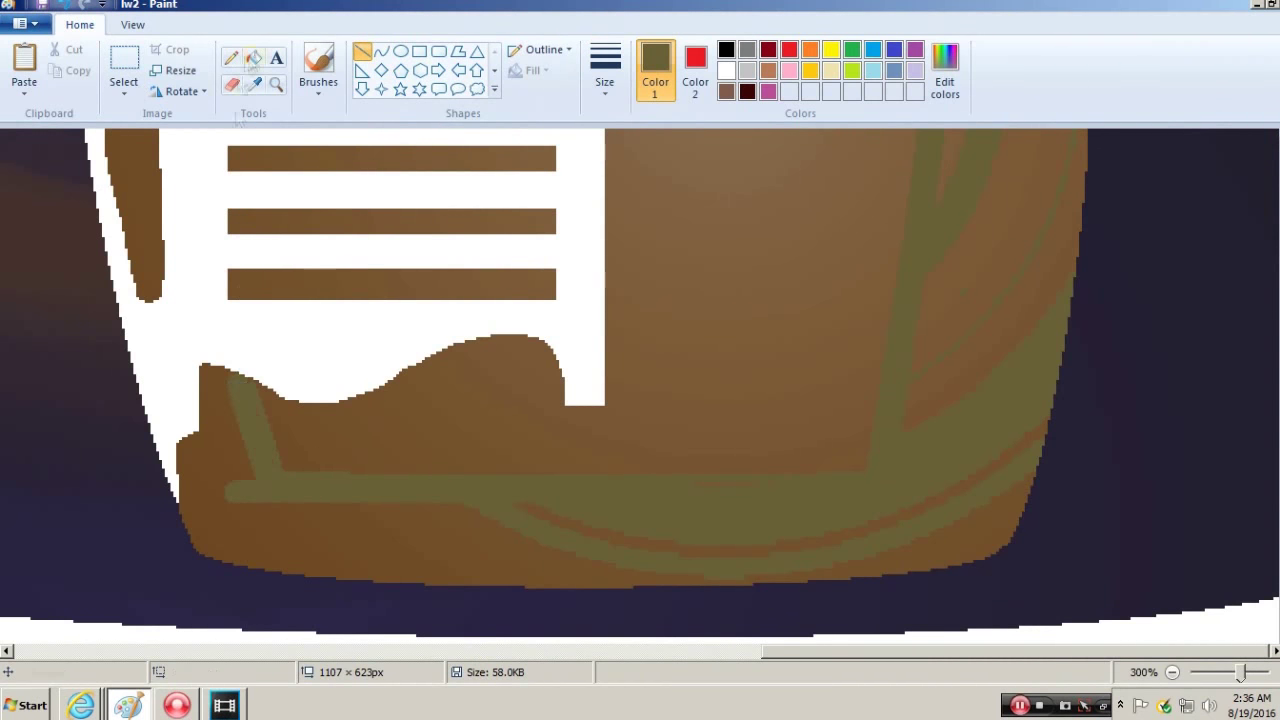
- Fill the doorway's floor, side walls and narrow left panel with olive
left_click(254, 57)
left_click(148, 230)
left_click(400, 545)
left_click(511, 534)
left_click(204, 526)
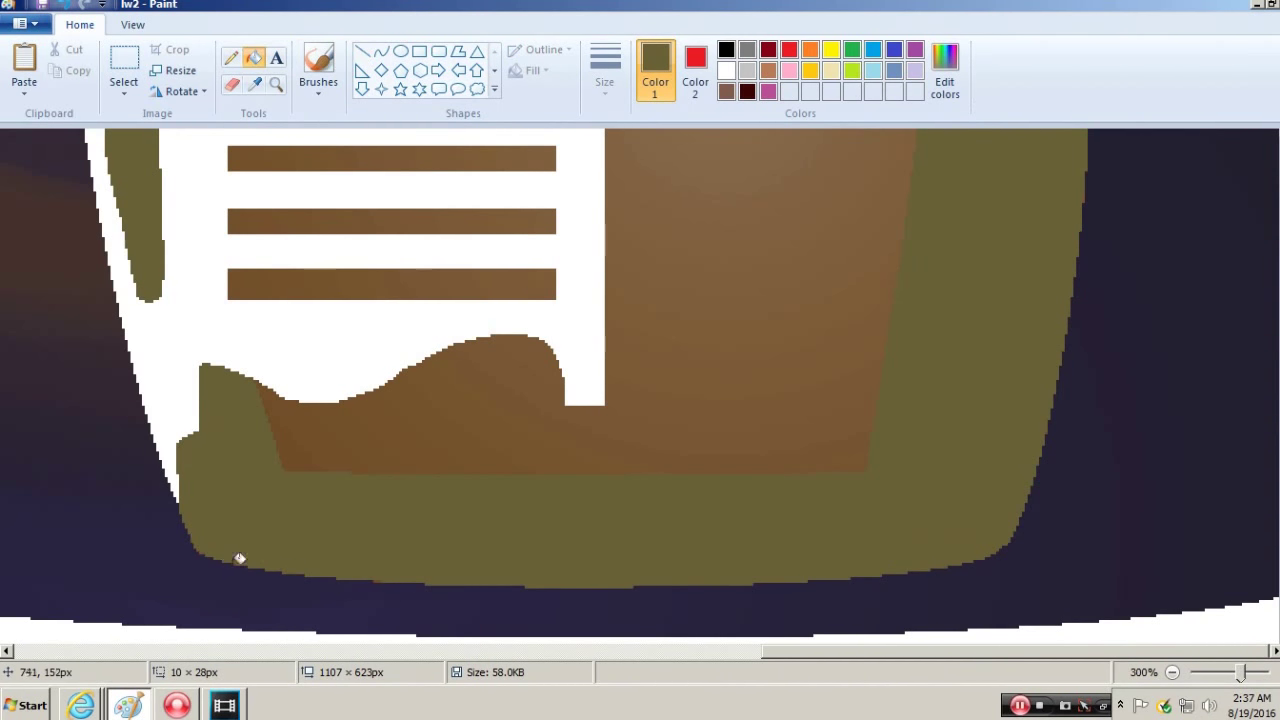
- Draw a vertical olive line along the swinging door's left edge and fill the white strip beside it with olive
left_click_drag(1240, 672, 1218, 672)
left_click(605, 70)
left_click(140, 708)
left_click(140, 708)
left_click_drag(546, 340, 543, 100)
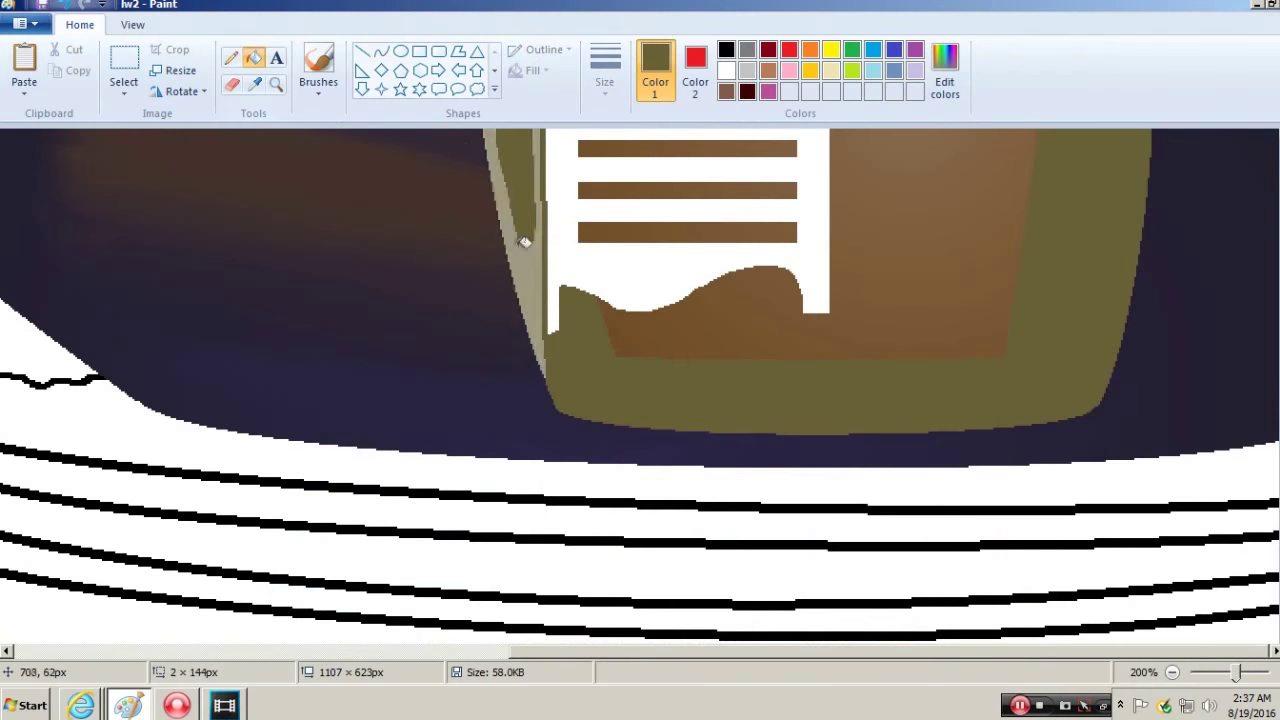
- Bound the light patches on the two steps below the doorway with slanted olive lines and fill them olive
scroll(640, 380, "down", 3)
left_click_drag(614, 329, 486, 357)
left_click(140, 708)
left_click(145, 703)
left_click_drag(972, 331, 1000, 348)
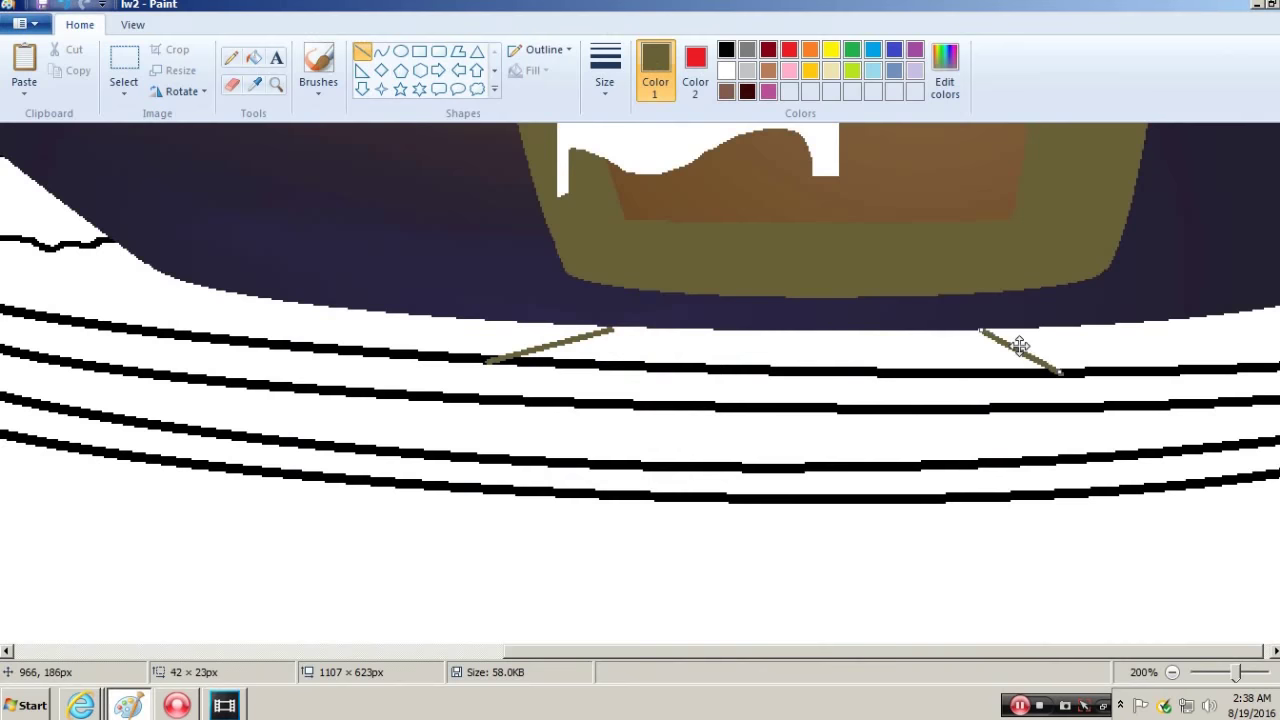
left_click(124, 708)
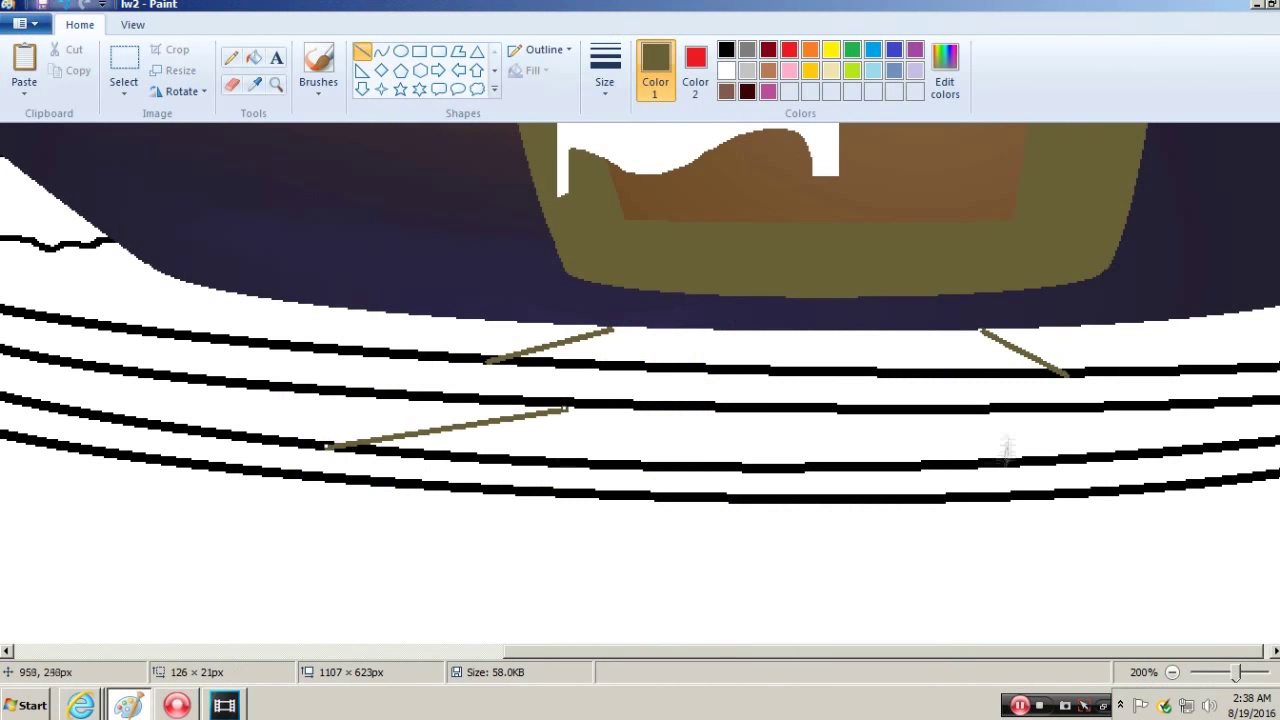
left_click(700, 350)
left_click(650, 435)
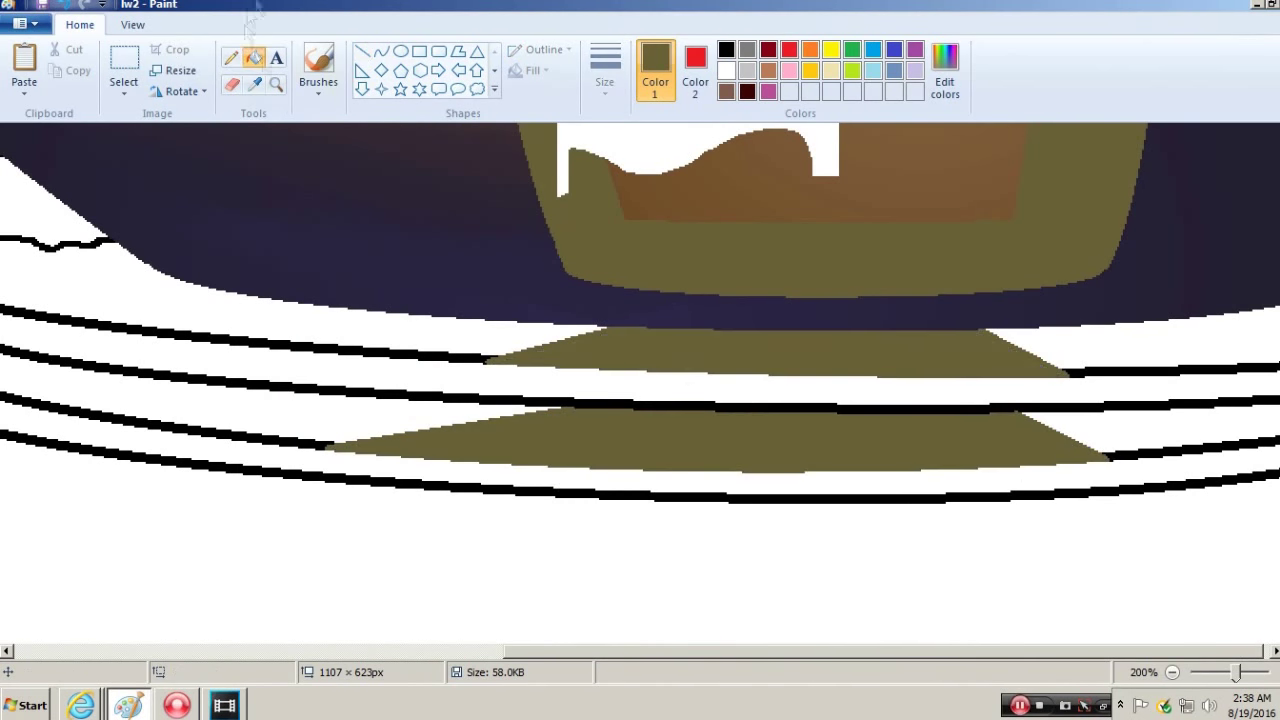
- Copy the golden light flare preview from the new Vegas Pro screenshot and paste it into the doorway drawing
left_click(231, 57)
left_click(130, 708)
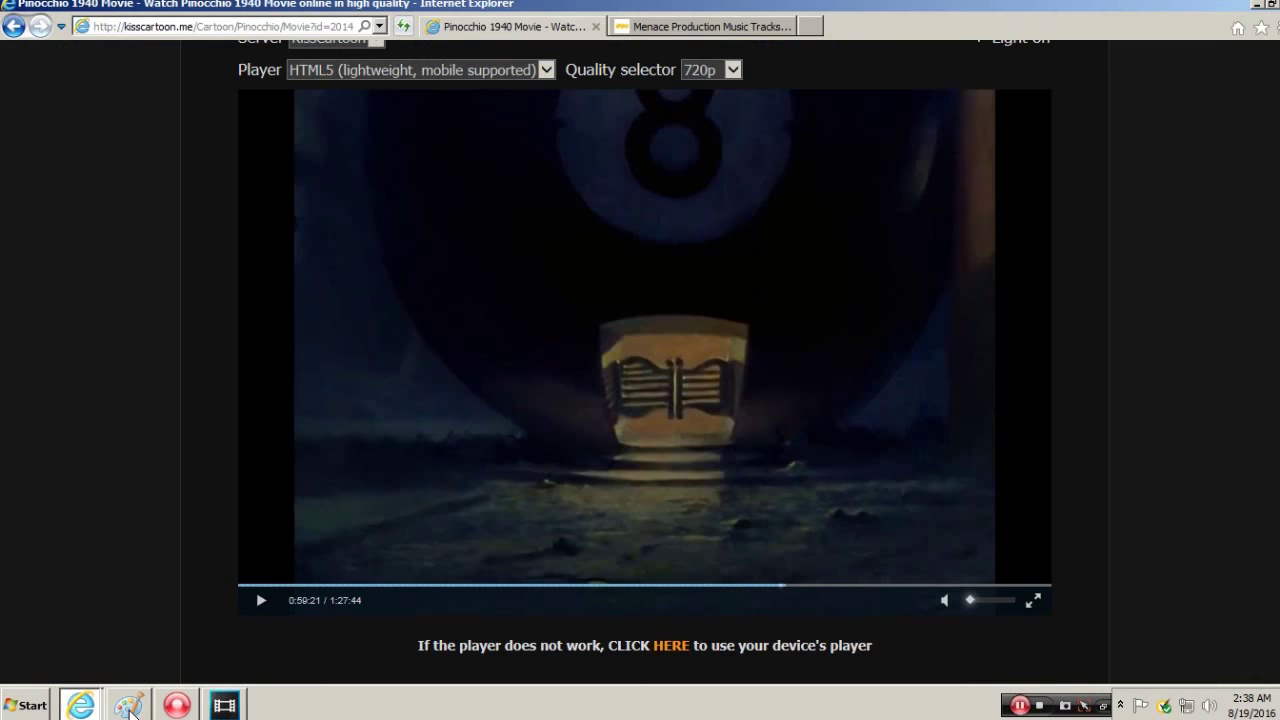
left_click(130, 708)
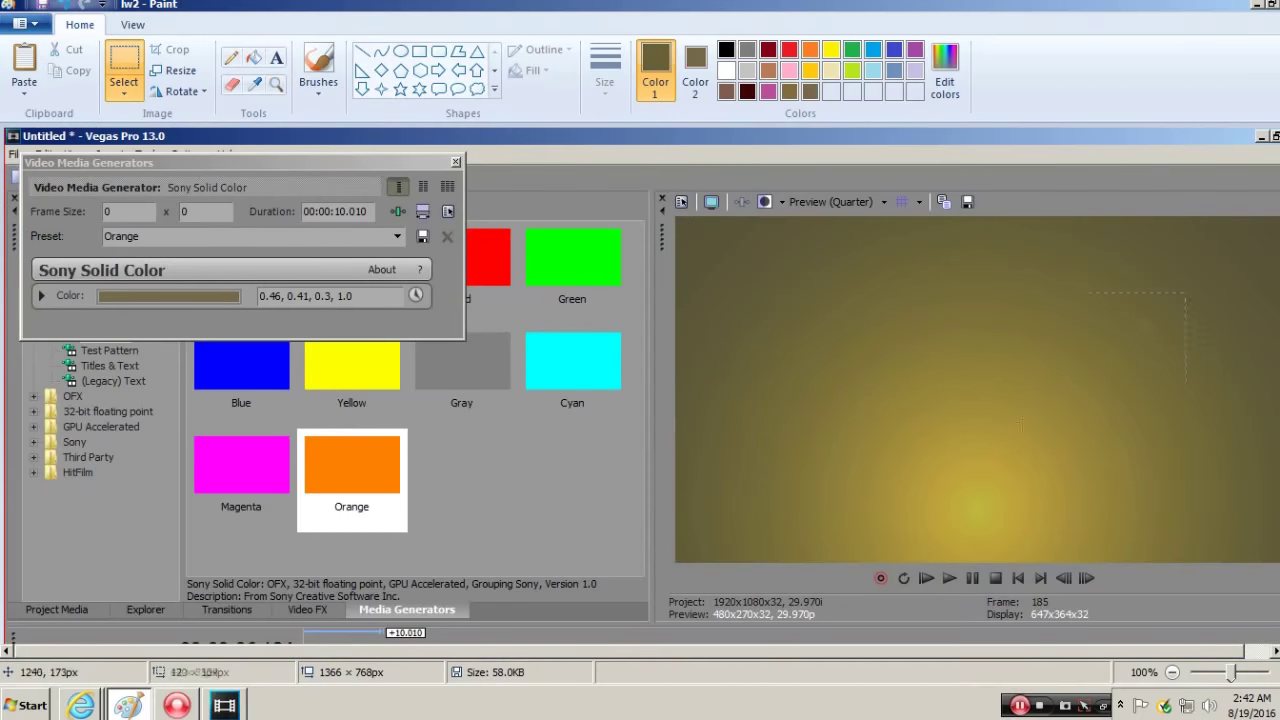
right_click(929, 330)
left_click(971, 357)
key("ctrl+z")
key("ctrl+v")
- Resize and position the golden gradient so it lights the floor inside the doorway
left_click_drag(1029, 386, 977, 305)
left_click_drag(788, 299, 829, 286)
key("ctrl+z")
key("ctrl+z")
key("ctrl+y")
key("ctrl+y")
key("ctrl+z")
key("ctrl+z")
left_click(276, 84)
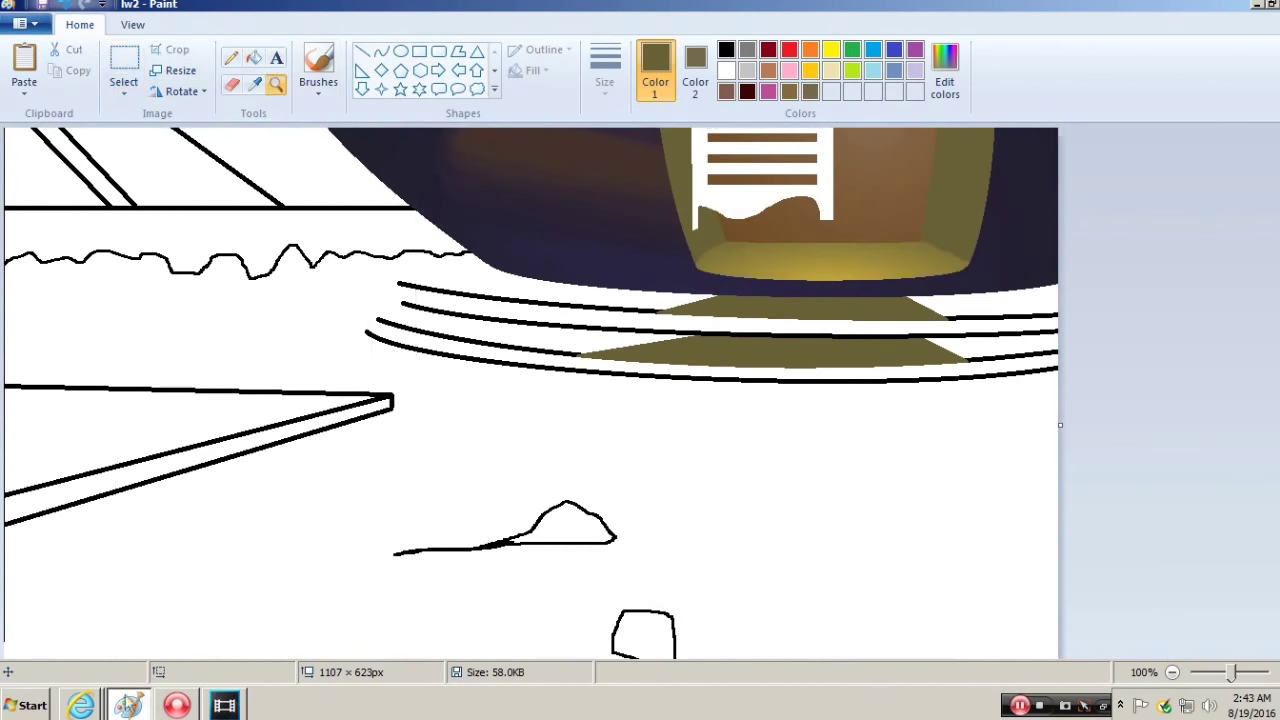
- Compare the drawing's lit doorway with the paused Pinocchio film frame in the browser
left_click(128, 705)
left_click(80, 705)
left_click(128, 705)
key("ctrl+a")
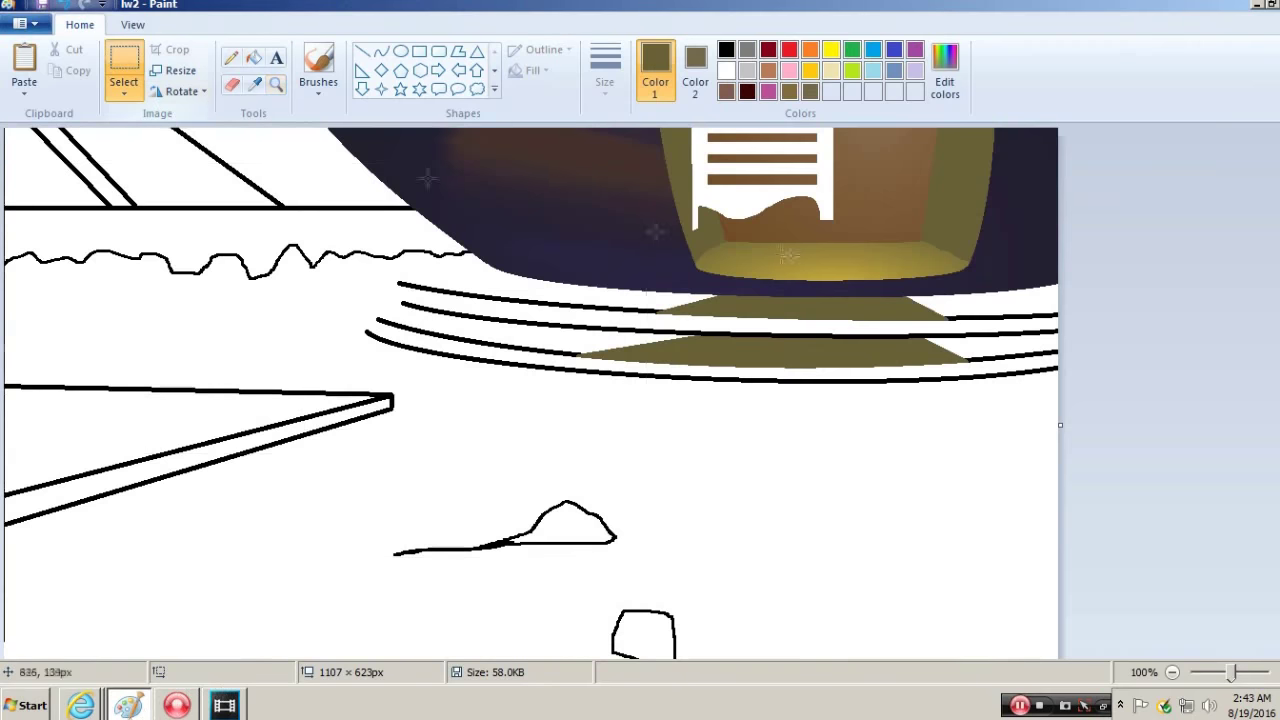
key("alt+Tab")
key("alt+Tab")
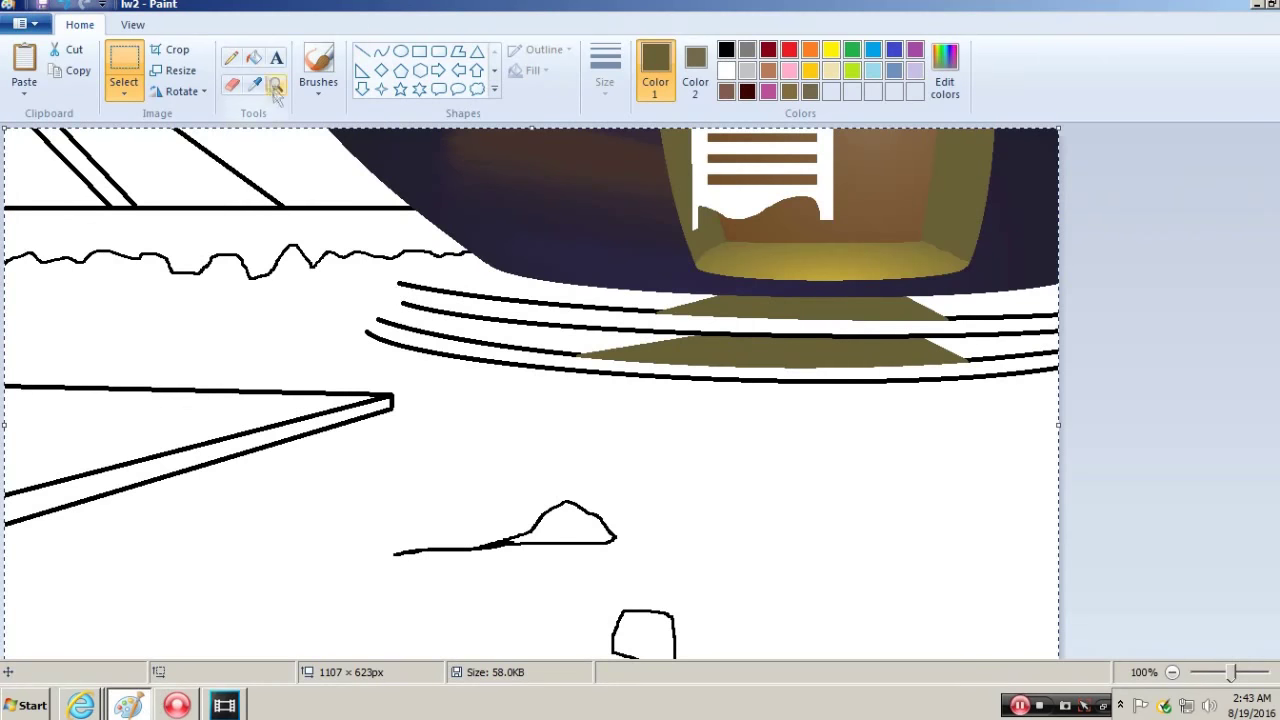
- Brush a muted olive shadow over the right half of the golden floor inside the doorway
left_click(845, 245)
left_click(945, 75)
left_click(473, 473)
left_click(318, 70)
left_click(605, 70)
left_click(605, 170)
mouse_move(857, 329)
left_mouse_down()
mouse_move(928, 343)
mouse_move(943, 366)
mouse_move(600, 355)
mouse_move(545, 390)
mouse_move(570, 398)
mouse_move(760, 345)
mouse_move(678, 341)
mouse_move(840, 330)
mouse_move(750, 290)
mouse_move(860, 305)
left_mouse_up()
left_click(253, 85)
left_click(940, 311)
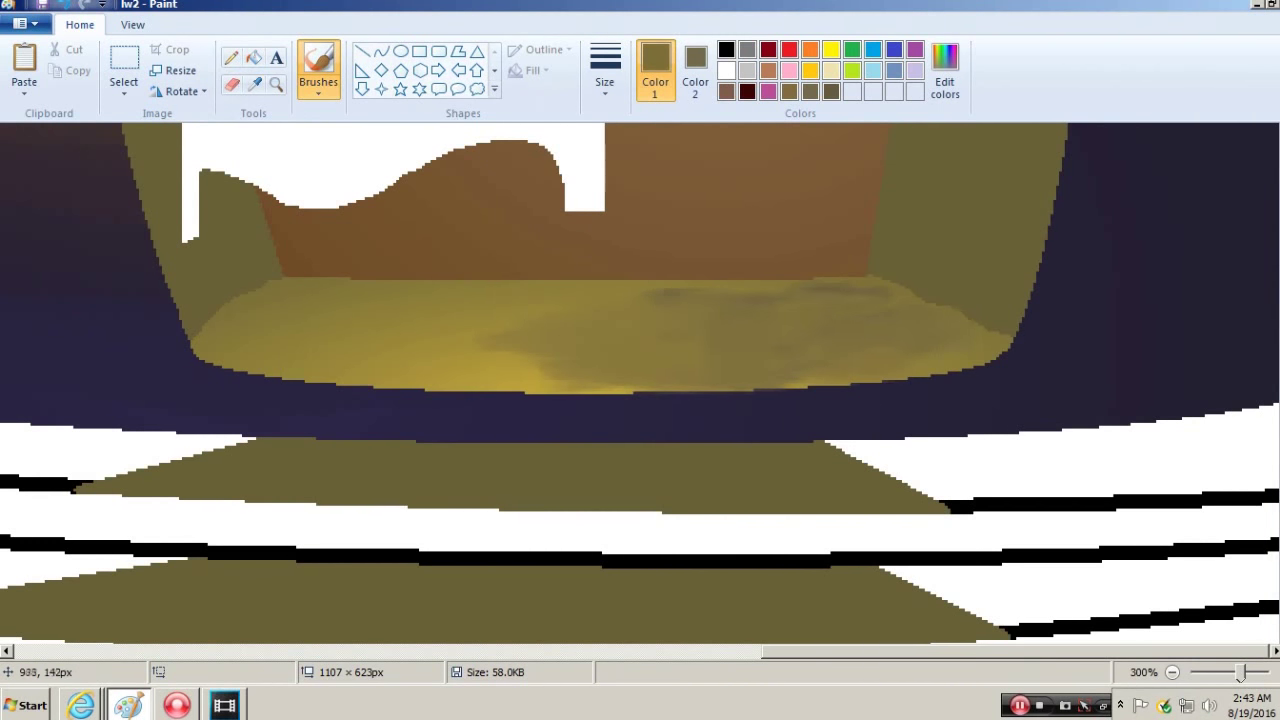
- Soften the floor shadow's left edge with sampled gold and check the doorway against the film frame
scroll(1240, 450, "up", 2)
left_click(555, 545)
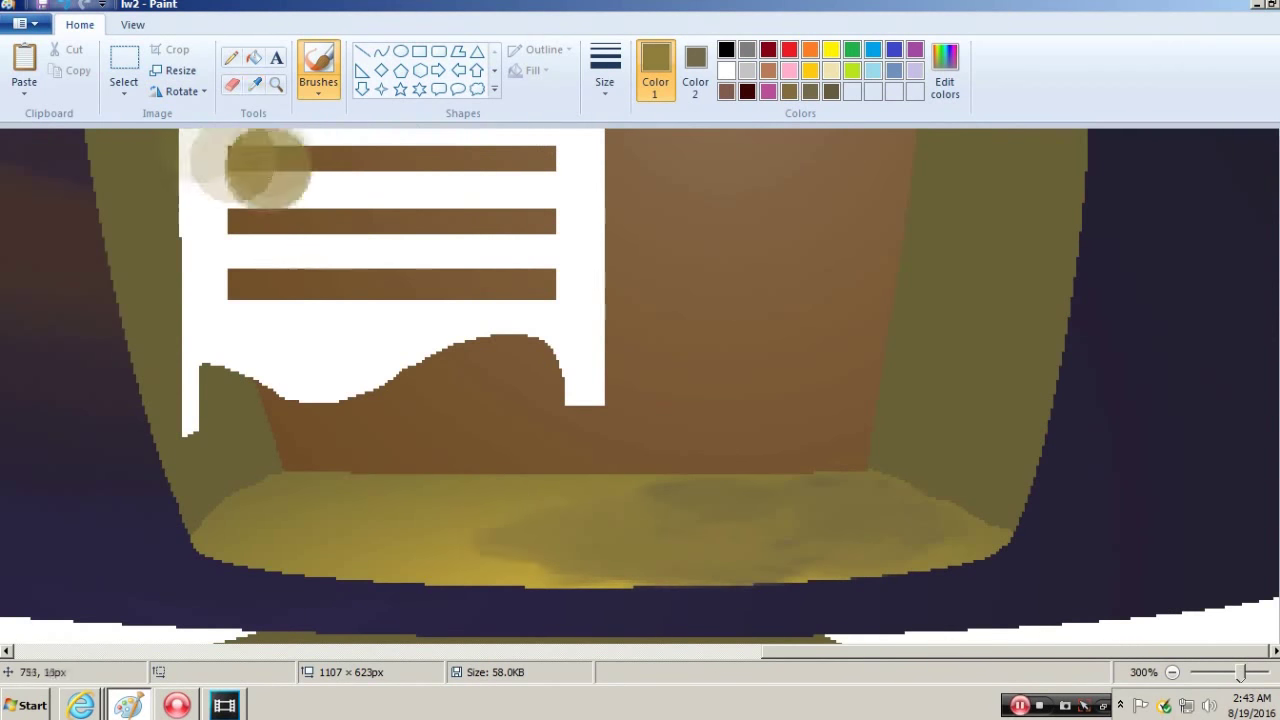
left_click(276, 85)
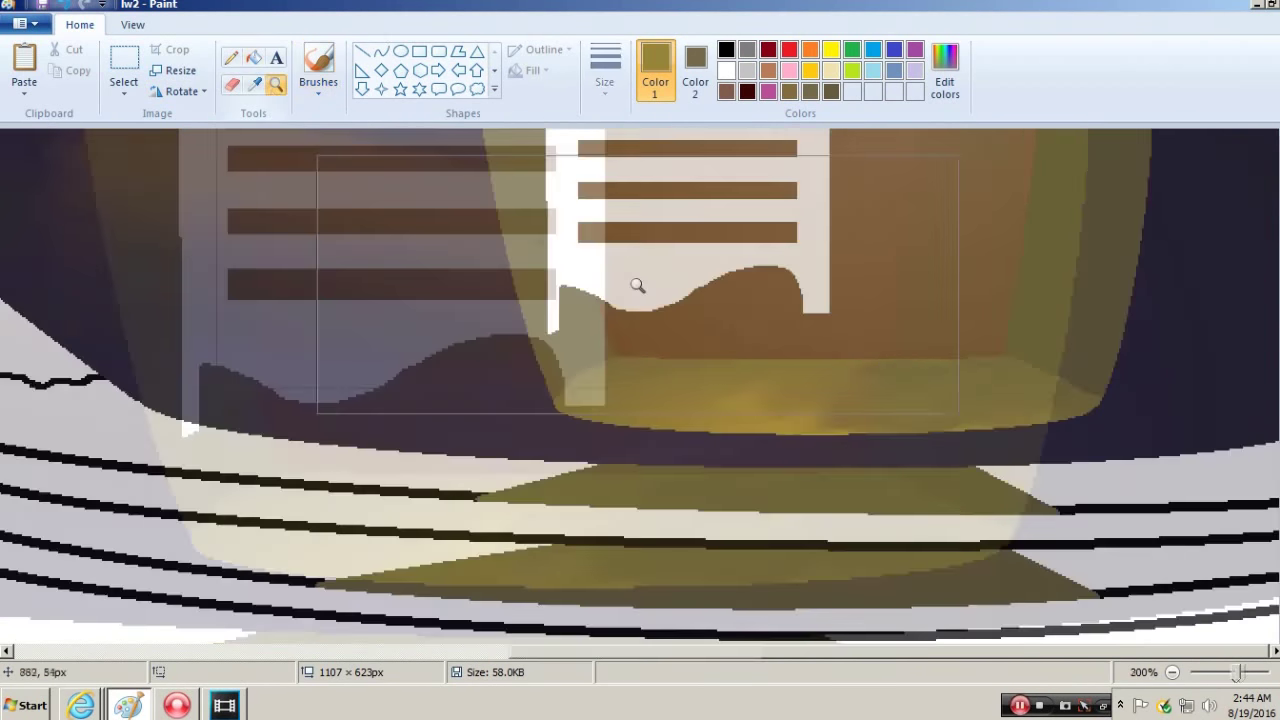
right_click(305, 592)
left_click(132, 707)
left_click(132, 707)
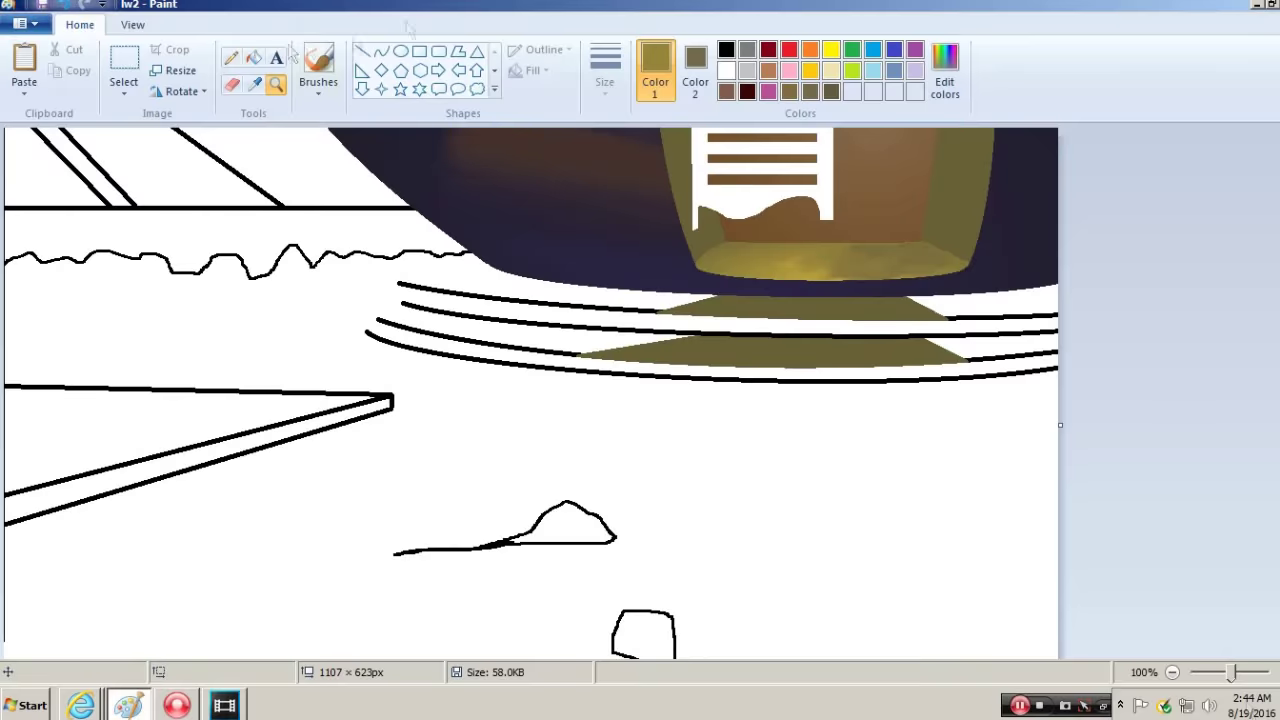
- Draw thin dark brown slat outlines on the olive panel left of the swinging door, following the film frame
left_click(820, 230)
left_click(362, 51)
left_click(605, 70)
left_click(641, 162)
left_click(132, 707)
left_click(132, 707)
left_click(605, 70)
left_click(641, 162)
left_click(132, 707)
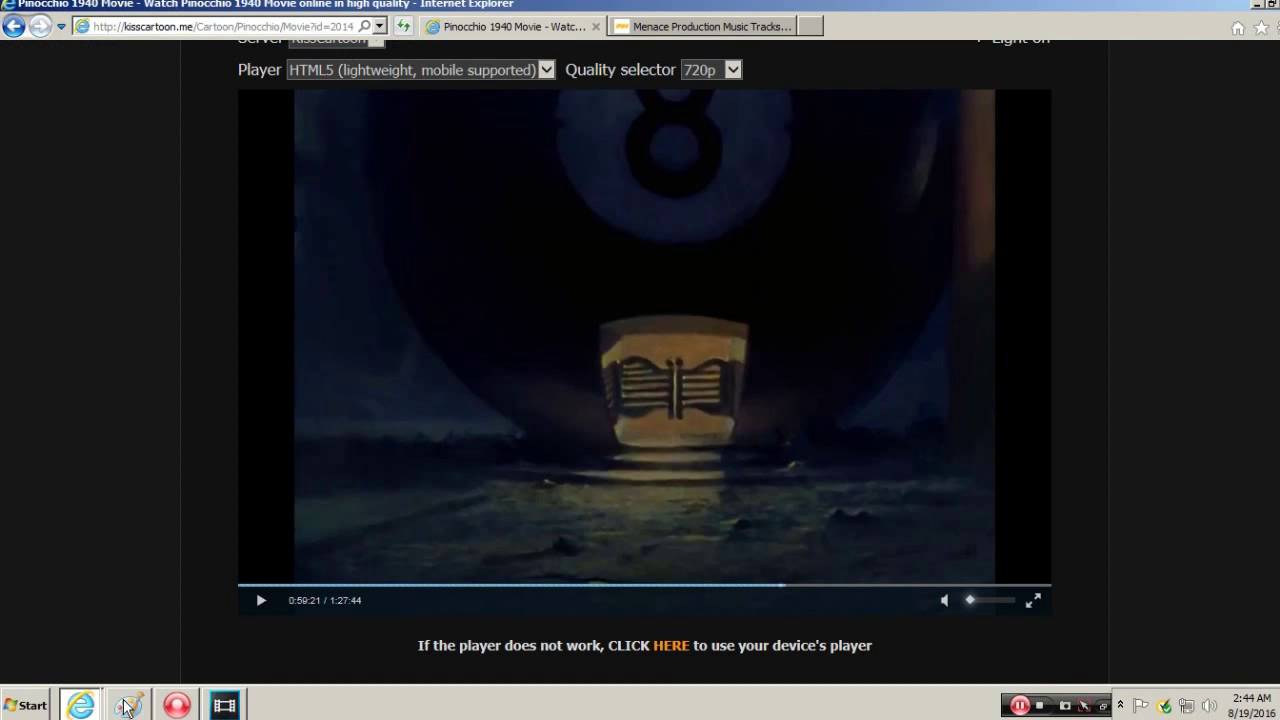
left_click(127, 707)
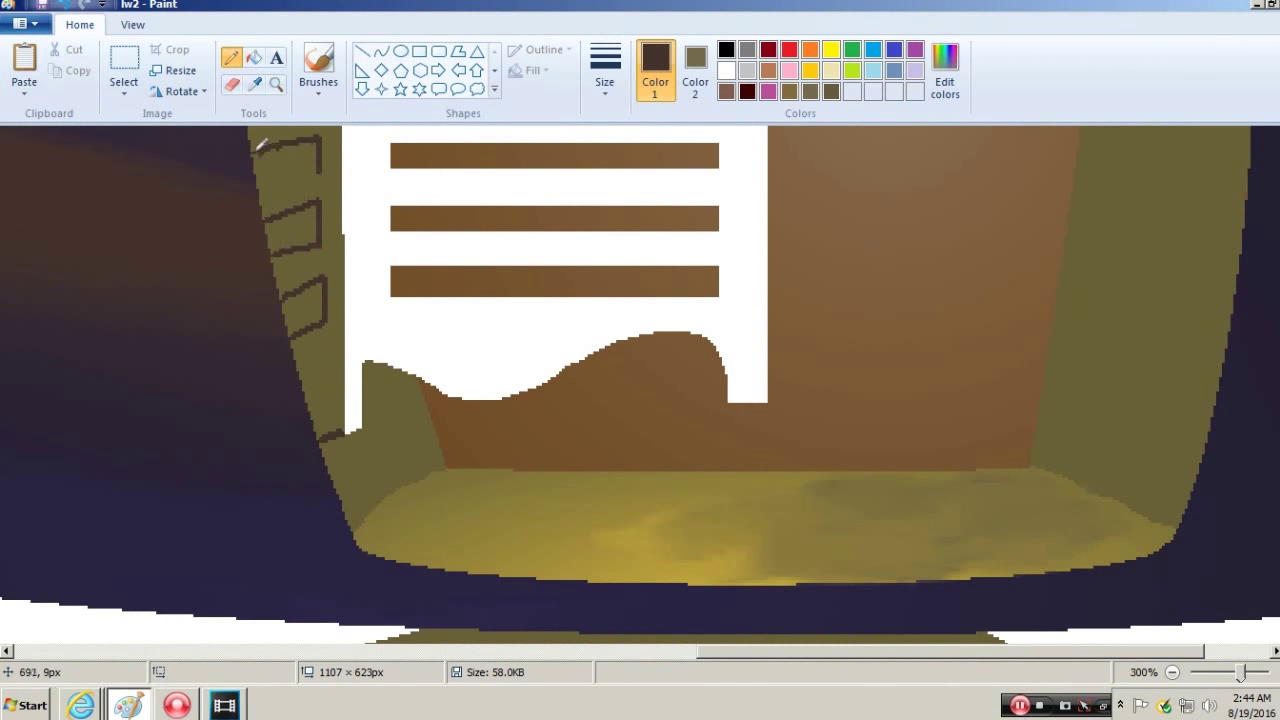
- Fill the left panel around the olive slats with dark brown
left_click(276, 84)
right_click(297, 280)
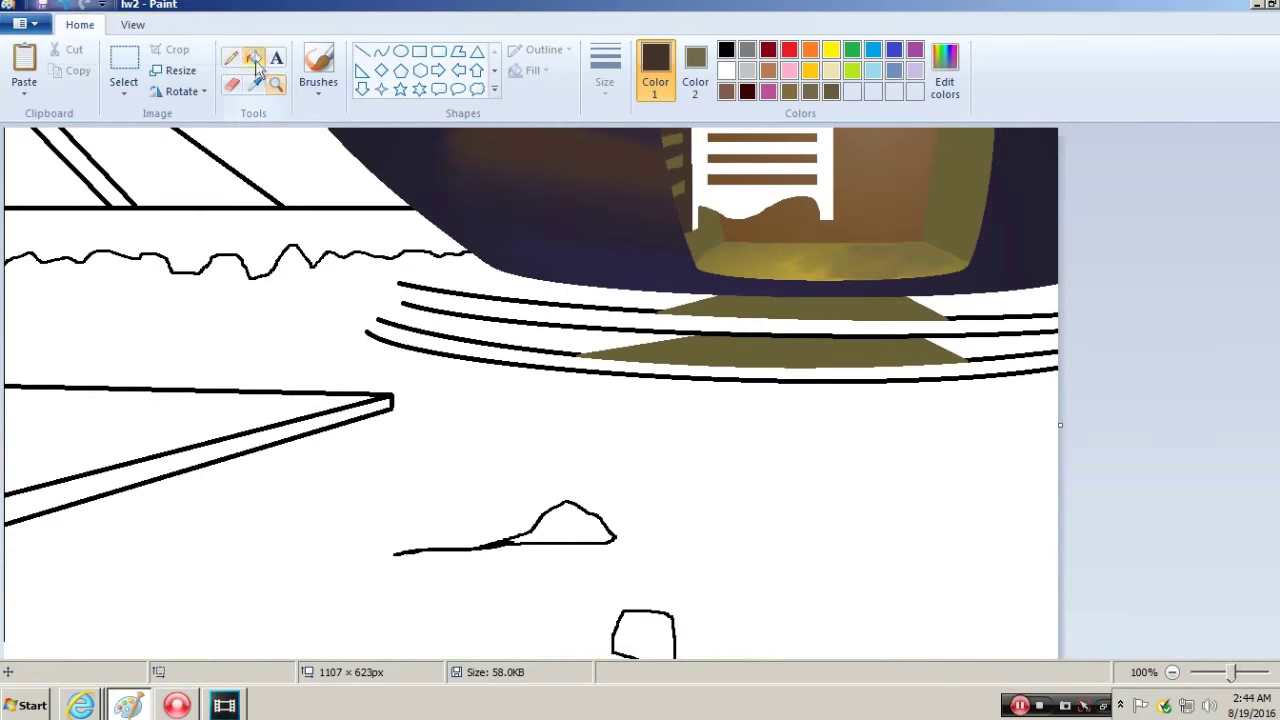
left_click(667, 236)
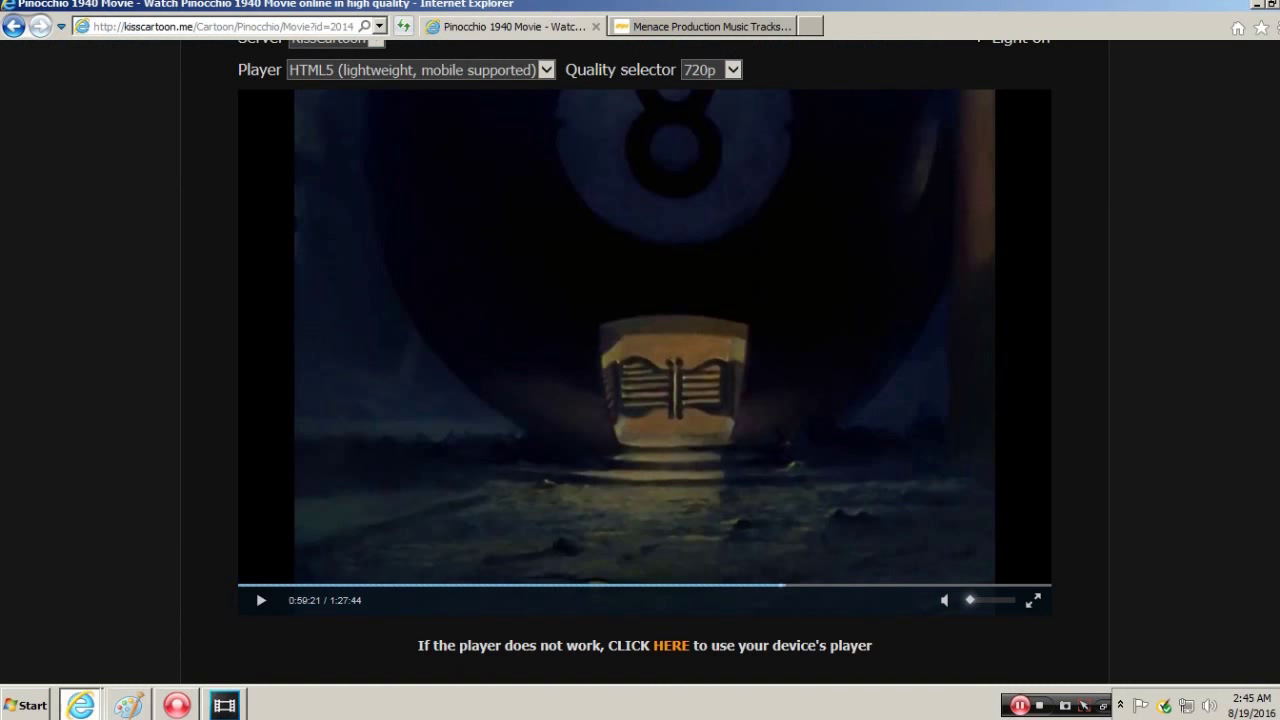
- Back in Paint, draw a white vertical line just right of the left swinging door to mark the second door's edge
left_click(130, 705)
left_click(130, 705)
left_click(130, 705)
mouse_move(617, 368)
left_mouse_down()
mouse_move(617, 398)
mouse_move(613, 126)
left_mouse_up()
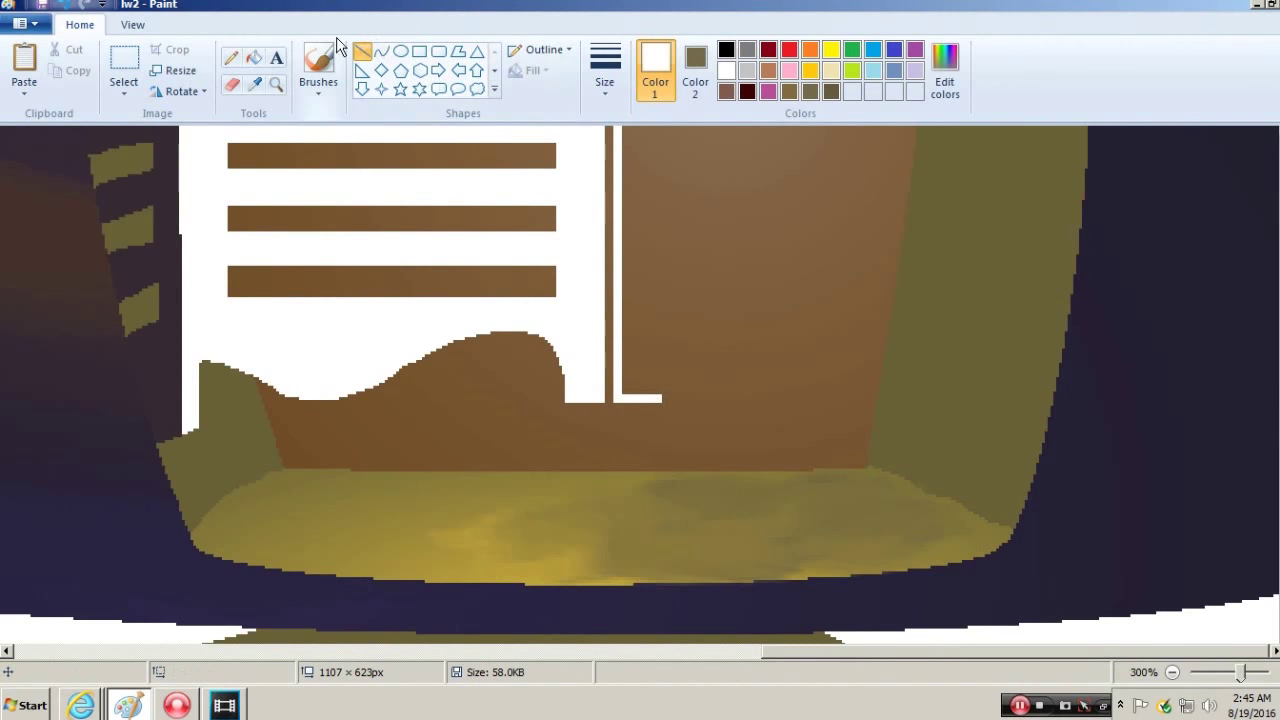
- Try to duplicate the left swinging door, flip it horizontally and place it as the right door
left_click(139, 61)
left_click_drag(624, 428, 172, 127)
key("ctrl+c")
key("ctrl+v")
left_click_drag(200, 250, 496, 250)
right_click(557, 251)
left_click(740, 491)
left_click_drag(503, 303, 817, 310)
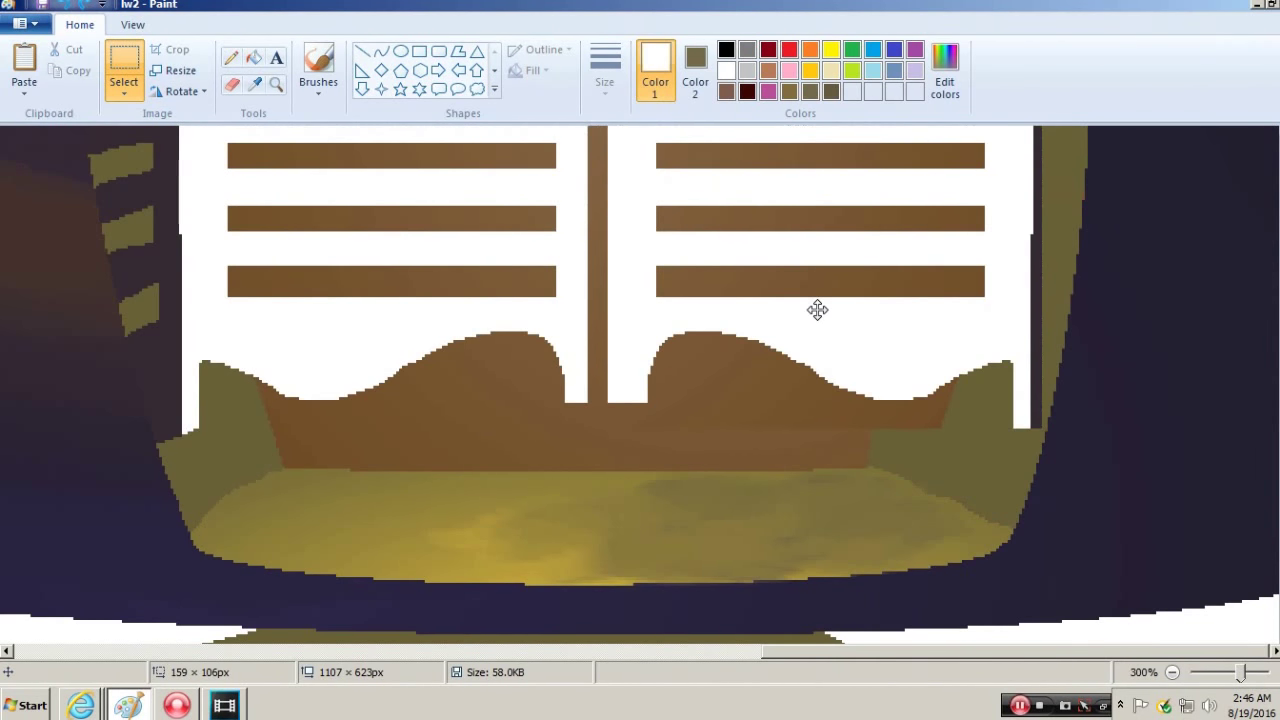
left_click(84, 8)
left_click(84, 8)
left_click(84, 8)
- Copy the left swinging door, flip the copy horizontally and place it as the right door with a narrow centre gap
left_click(124, 93)
left_click(171, 134)
left_click_drag(609, 411, 465, 313)
right_click(506, 277)
left_click(580, 334)
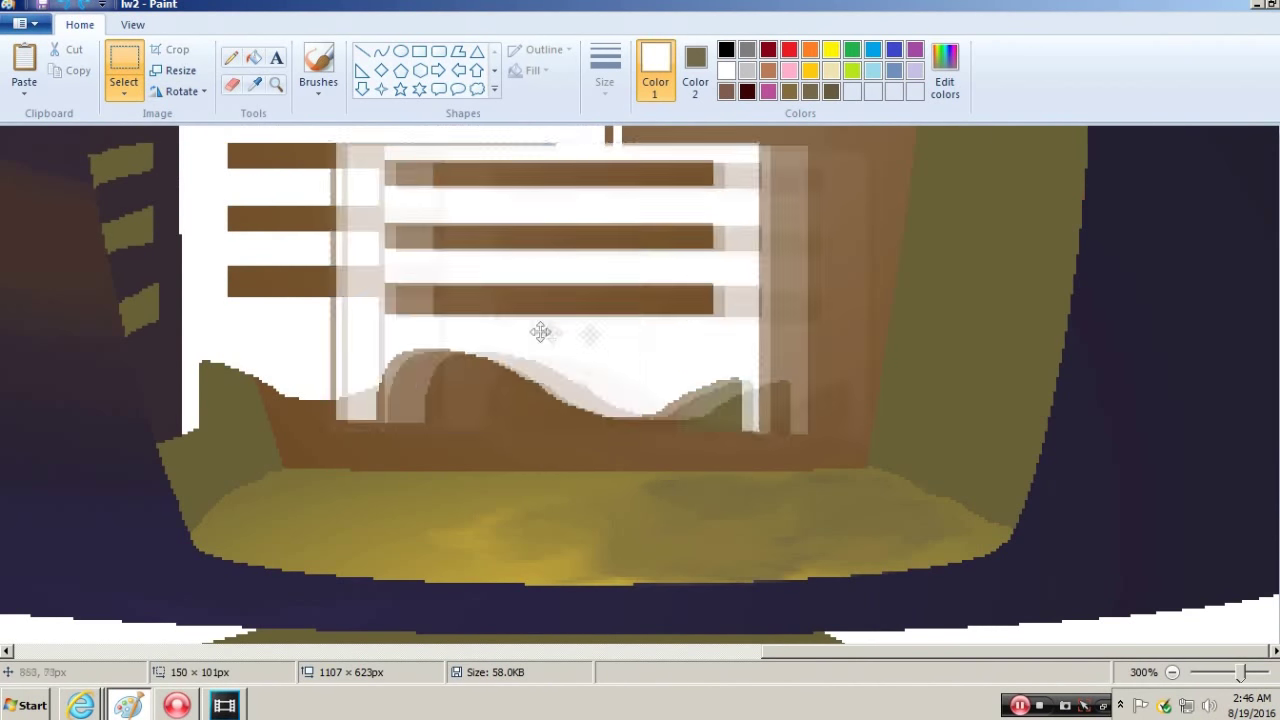
left_click_drag(580, 334, 819, 314)
- Cover the mismatched patches below the right door with olive and brown sampled from the adjoining walls
left_click(276, 84)
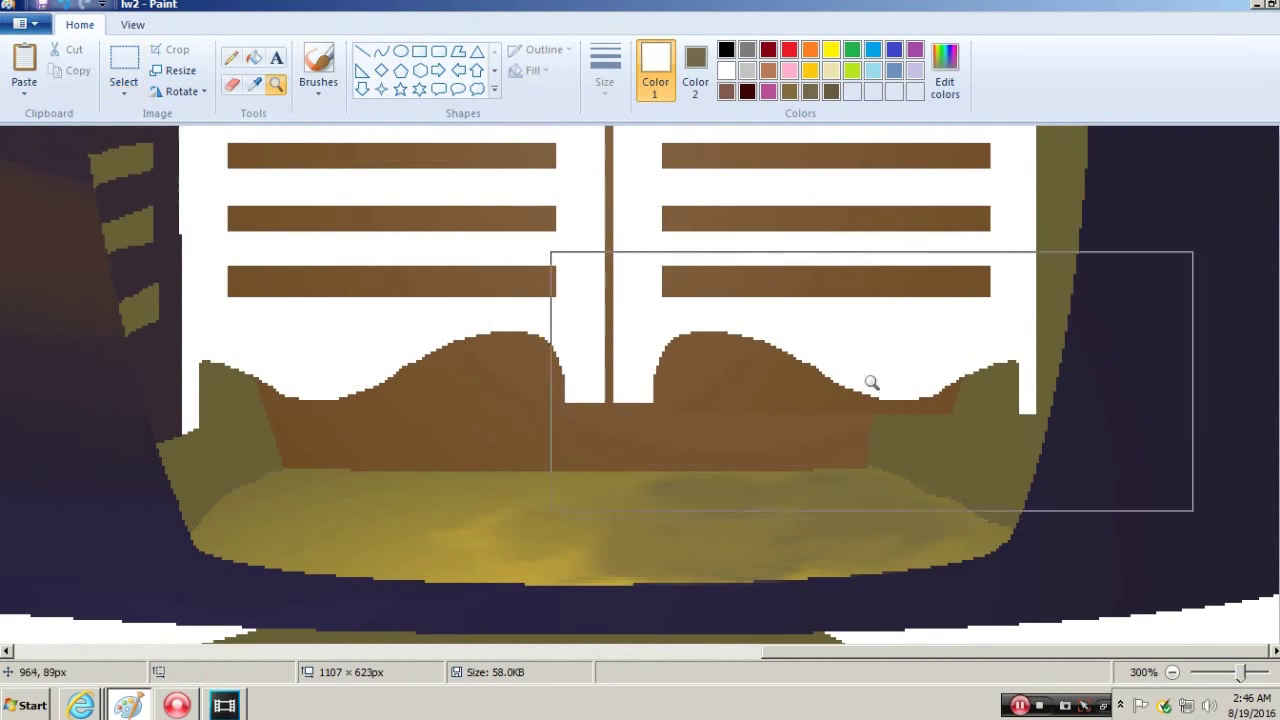
left_click(871, 380)
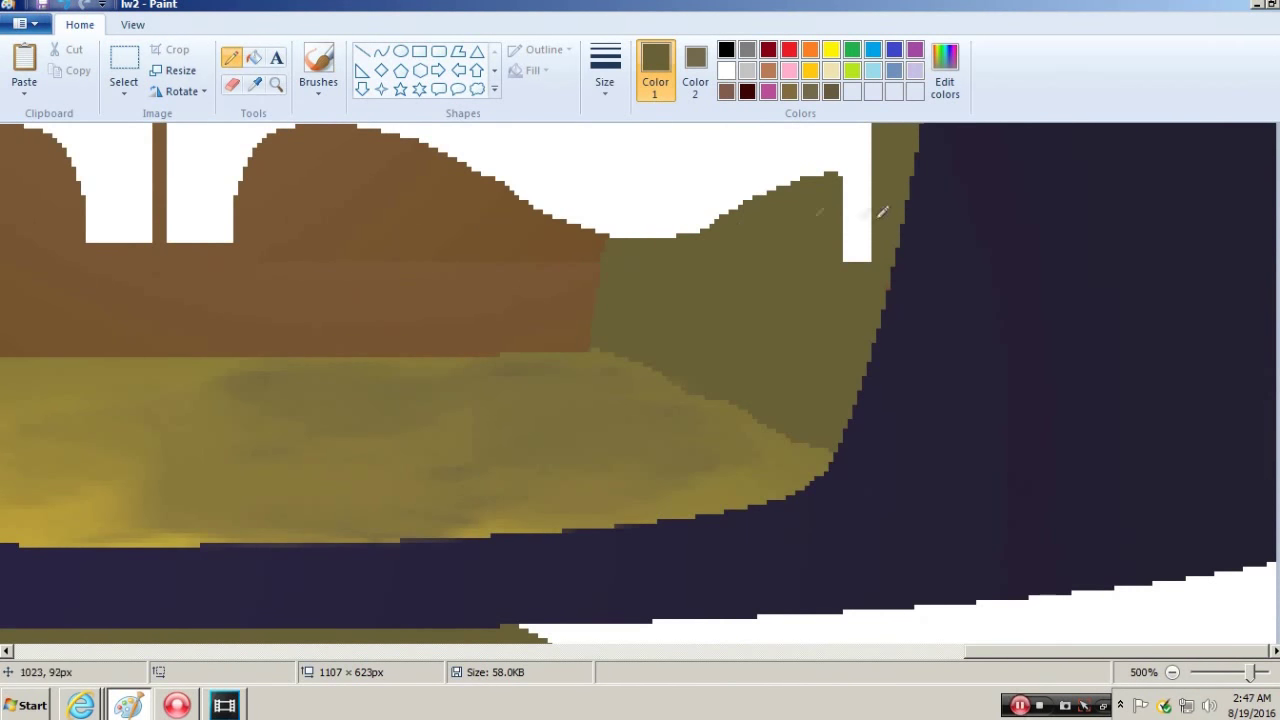
left_click(318, 66)
left_click(605, 70)
left_click(640, 237)
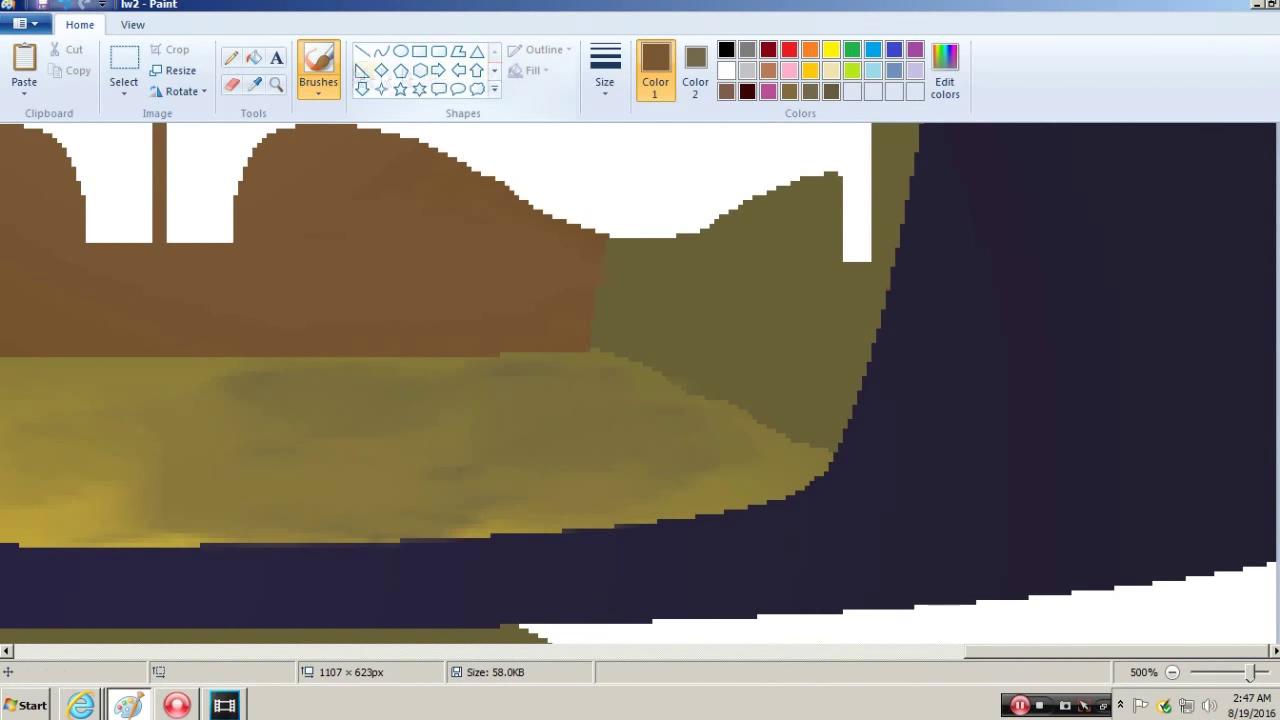
- Close off the olive strip to the right of the right door with a dark line and fill it dark brown
left_click(276, 84)
scroll(851, 178, "left", 10)
left_click(276, 84)
right_click(691, 234)
left_click(691, 234)
left_click(1150, 300)
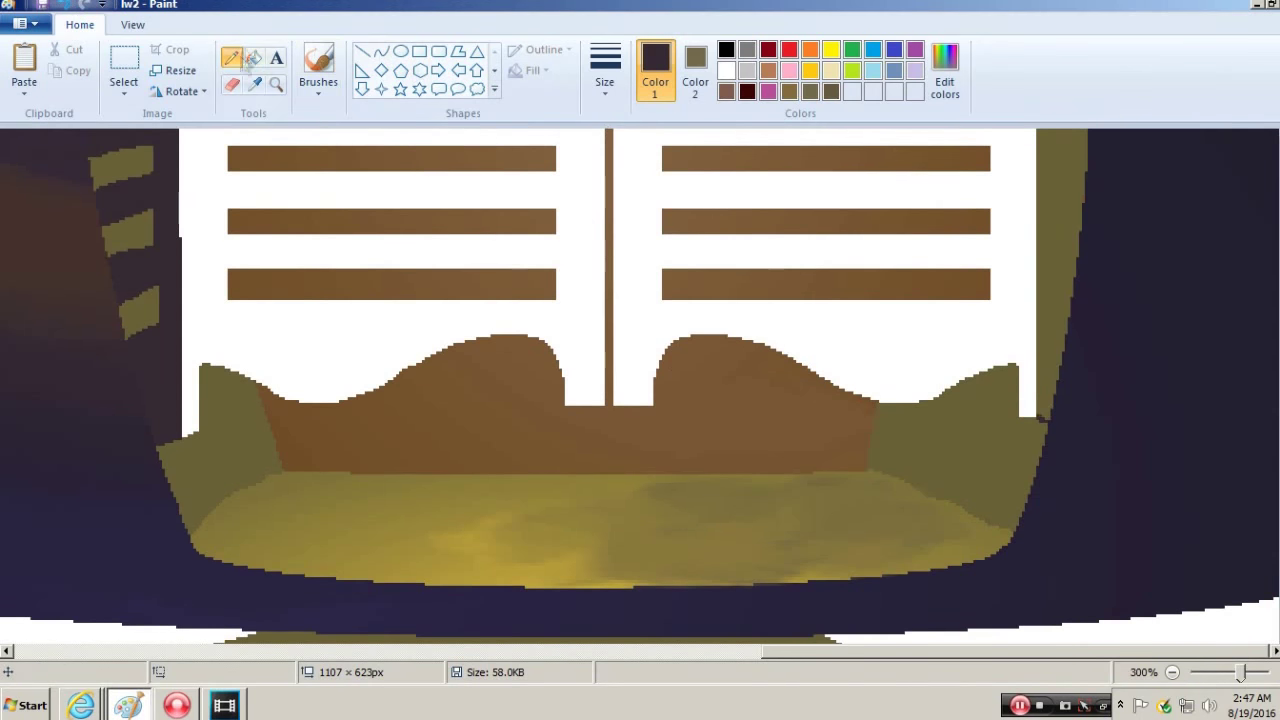
left_click(254, 57)
left_click(1062, 202)
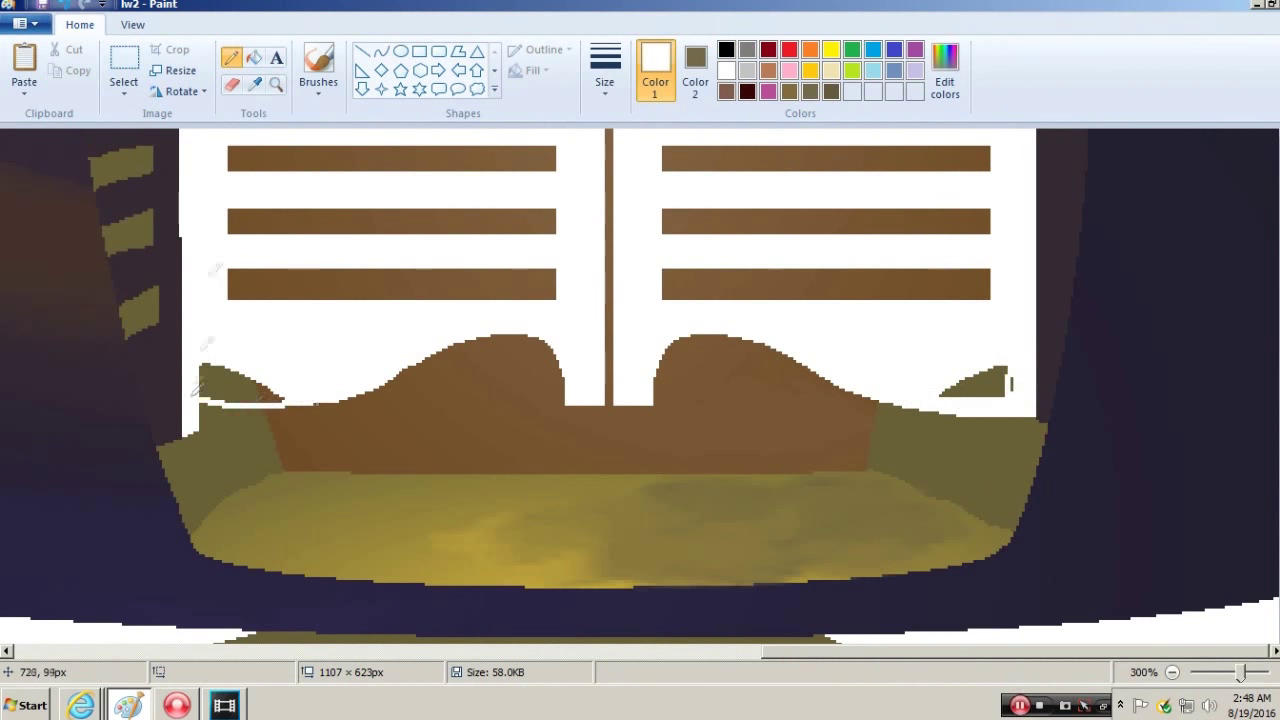
- Fill the olive remnants cut off at the outer lower corners of both doors with white
left_click(254, 57)
left_click(225, 388)
left_click(975, 385)
left_click(233, 58)
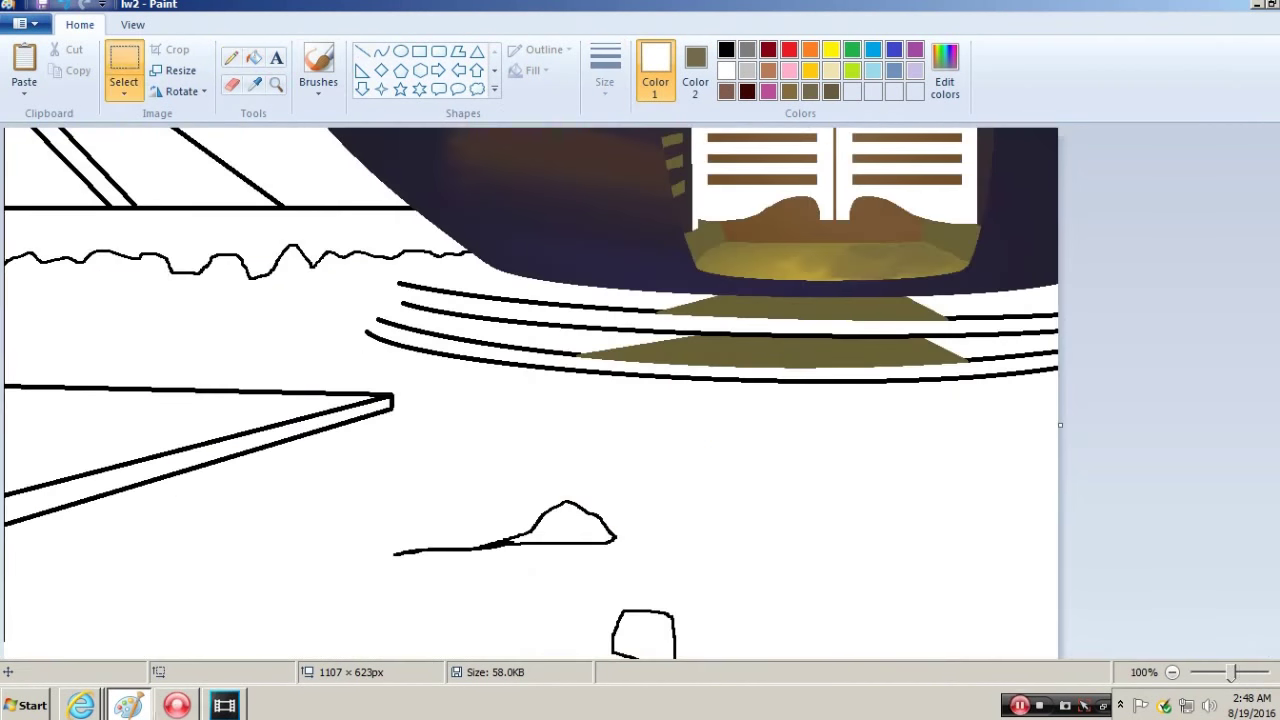
- Check the film frame, then switch to Vegas Pro and sample the drawing's olive as the solid colour, 0.41, 0.38, 0.22
left_click(128, 705)
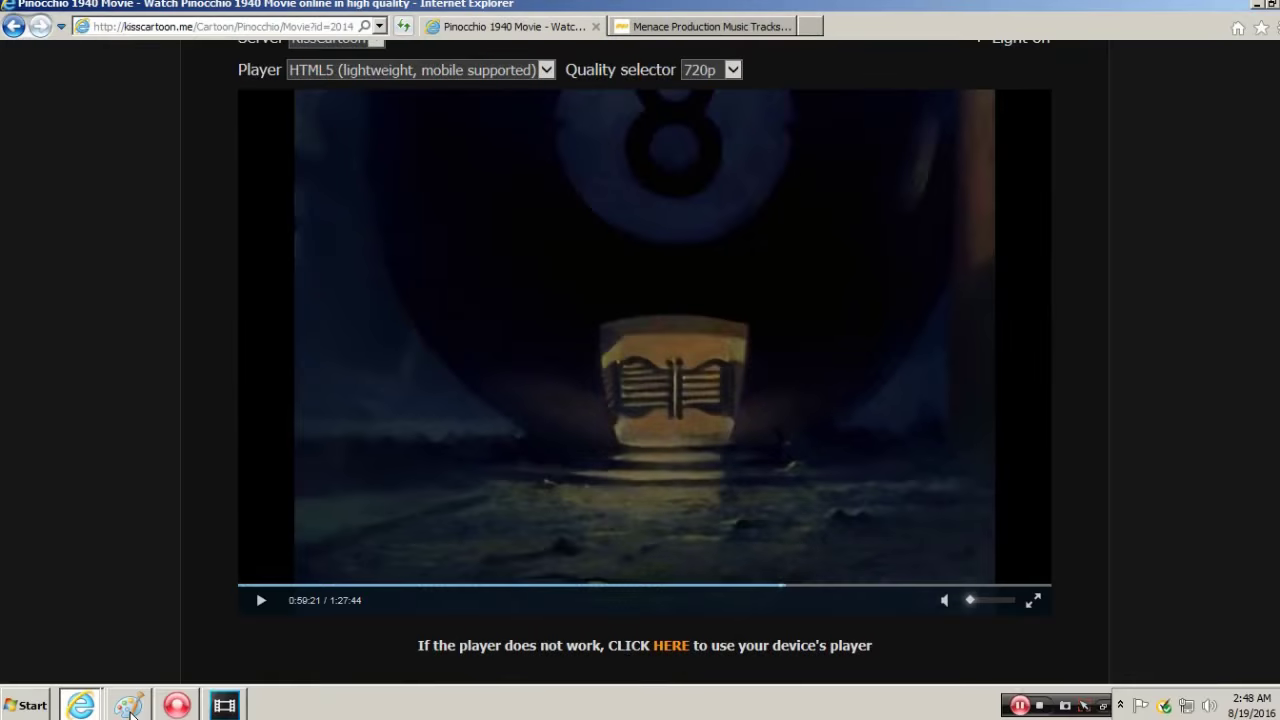
left_click(130, 705)
left_click(1258, 6)
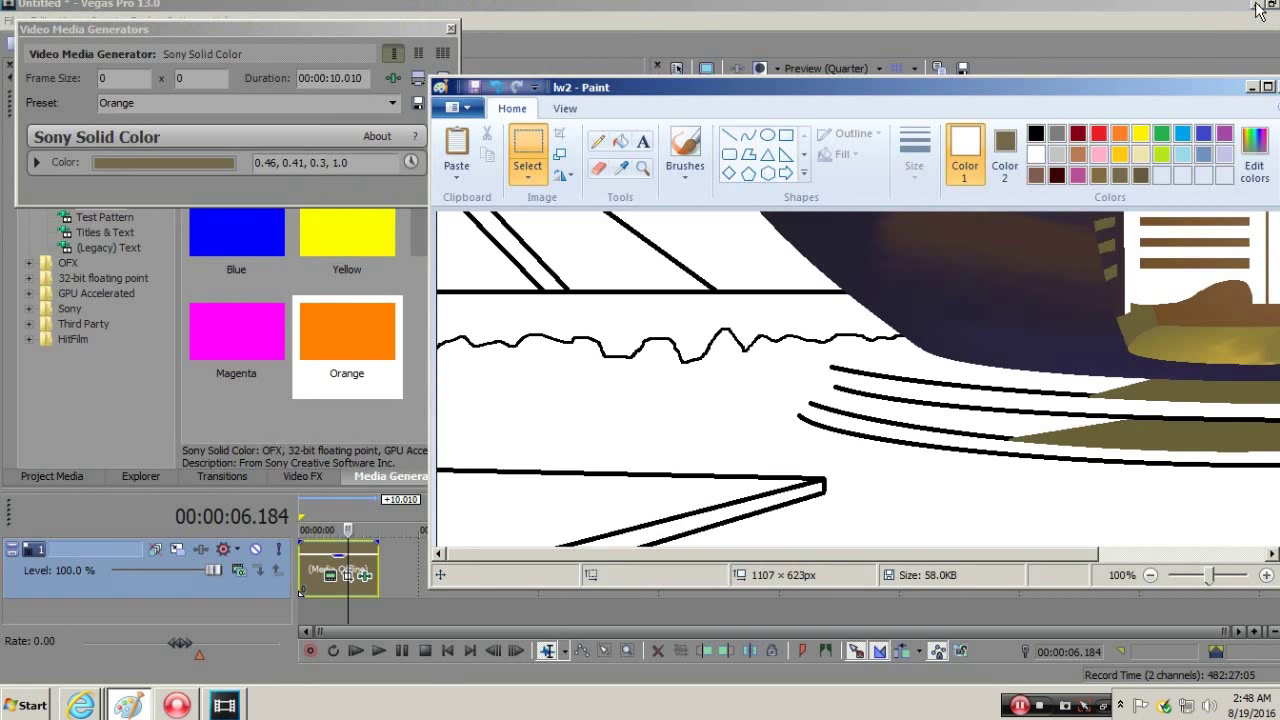
left_click(223, 162)
left_click(153, 187)
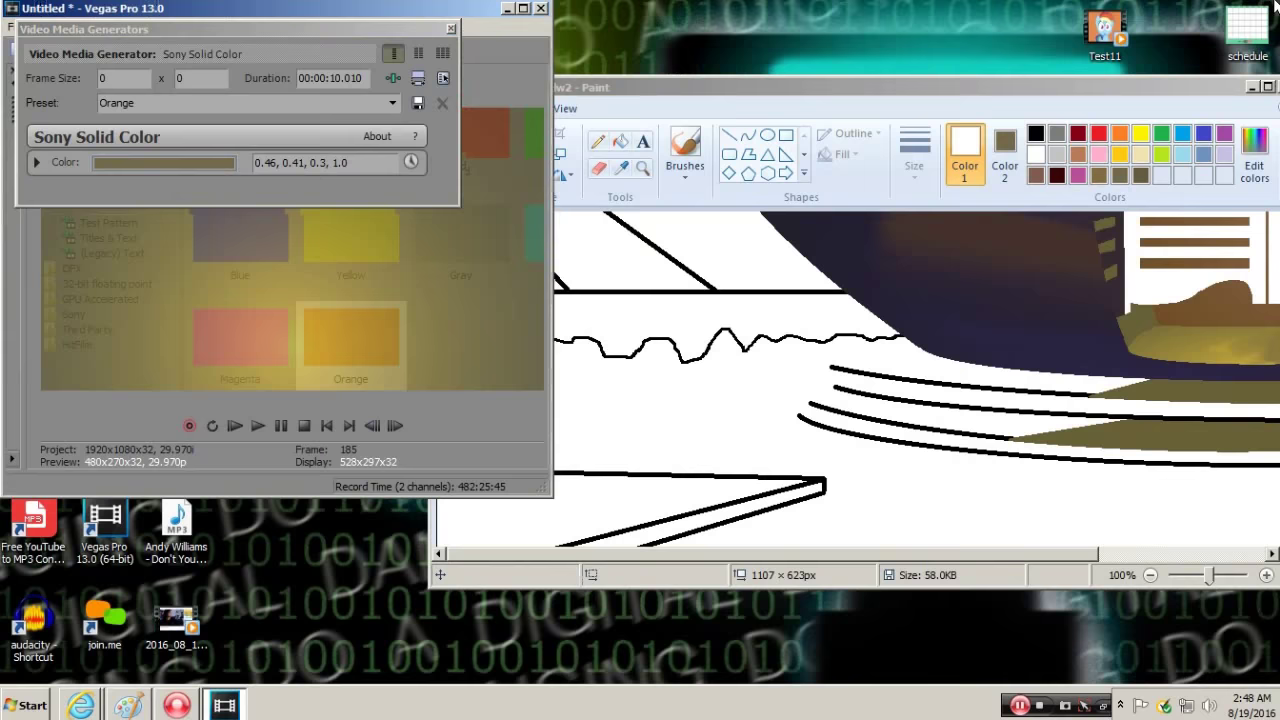
left_click(1150, 310)
left_click(522, 8)
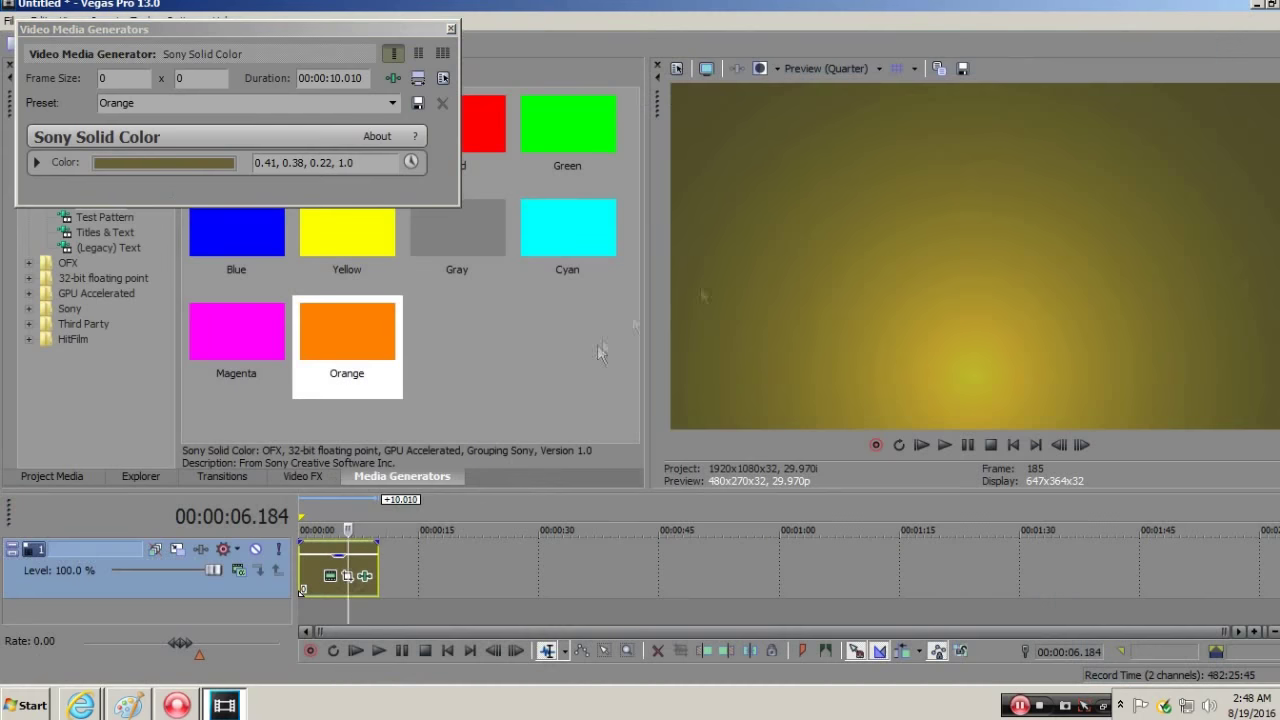
- Set the light flare's intensity to 0.71 and move its hotspot up to the centre of the frame
left_click(362, 576)
left_click_drag(199, 311, 186, 307)
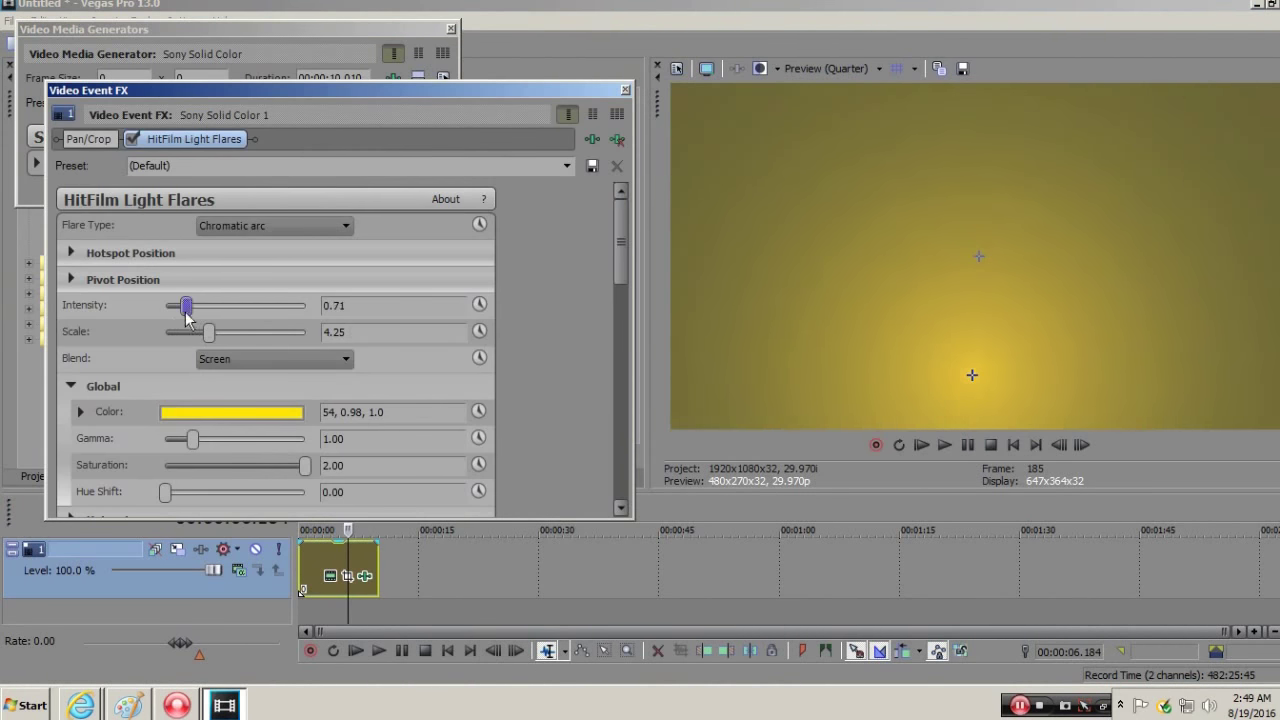
left_click_drag(972, 375, 993, 247)
left_click(625, 89)
- Try to copy the gold gradient from the Vegas Pro screenshot in Paint and paste it over the doorway
left_click(128, 705)
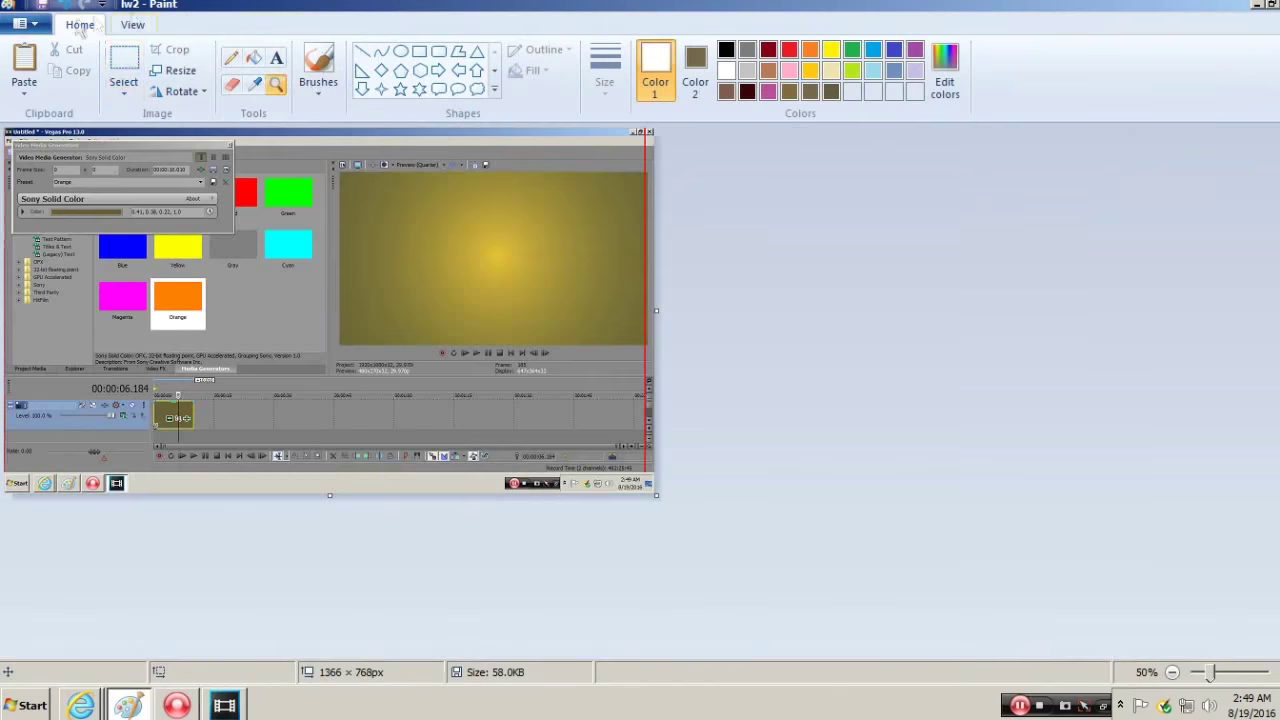
left_click(124, 62)
left_click_drag(340, 172, 646, 346)
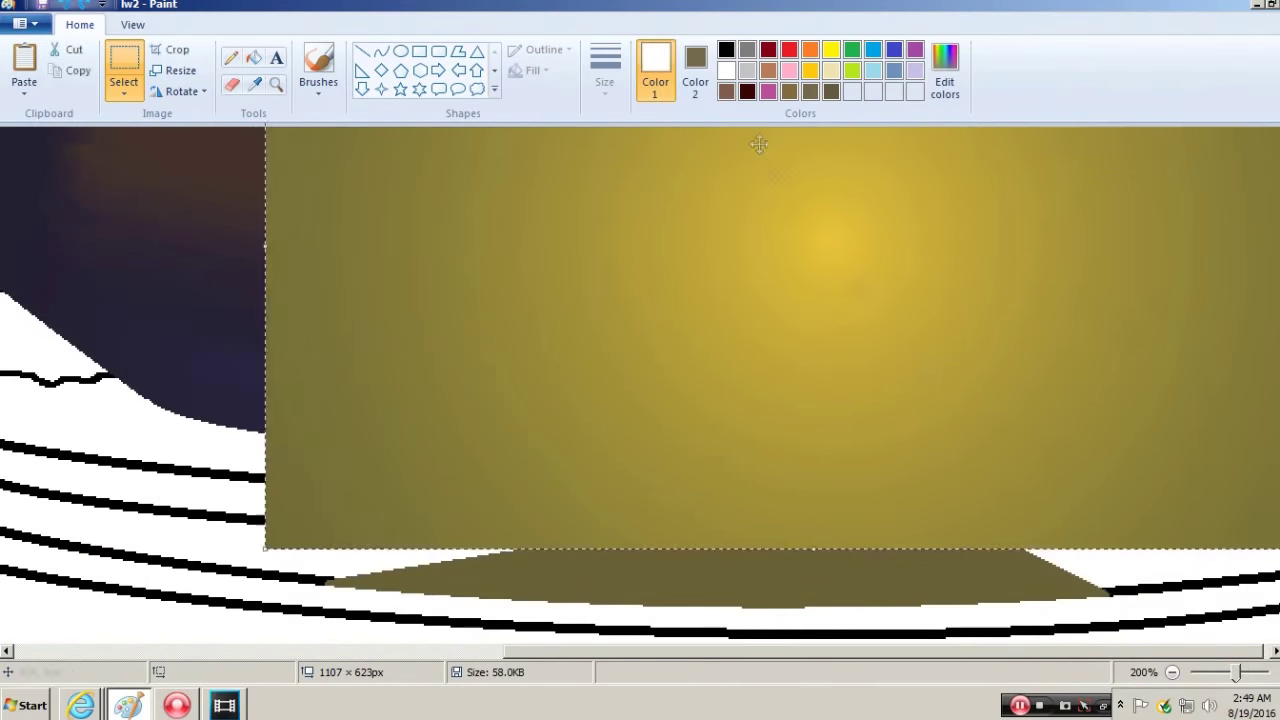
left_click(276, 84)
left_click(64, 5)
left_click(124, 62)
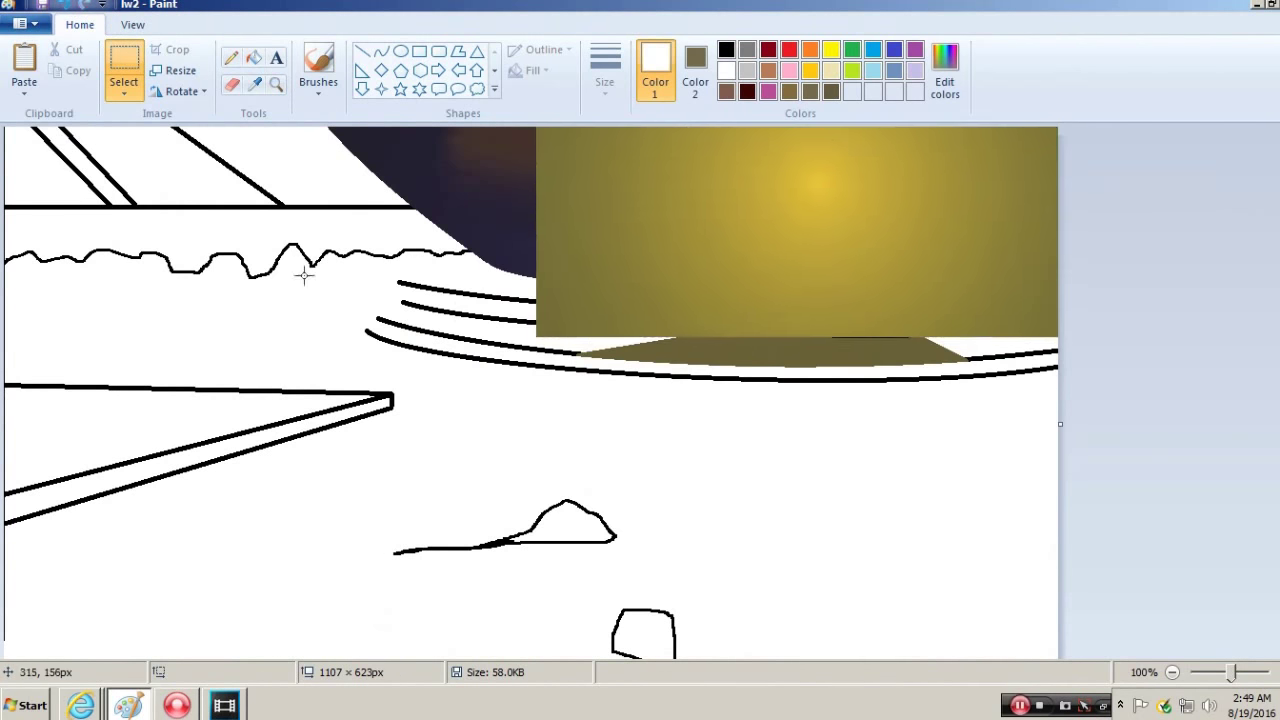
key("ctrl+z")
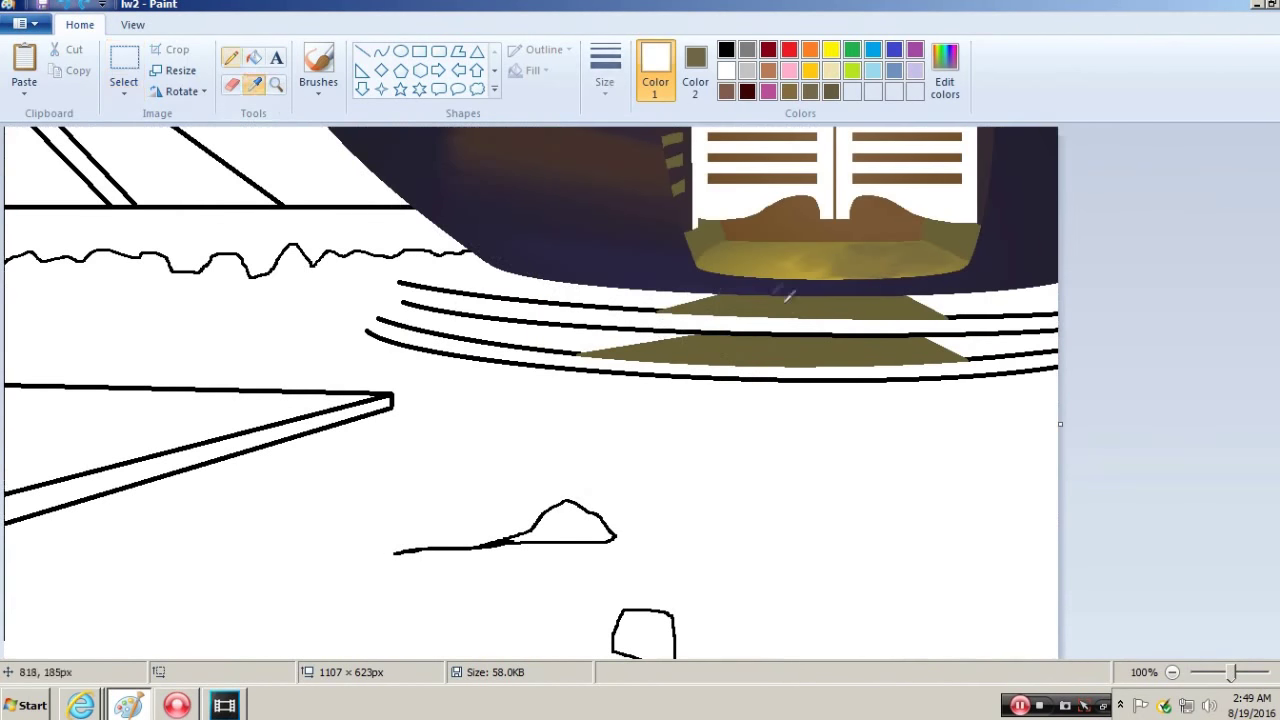
- Copy the gold gradient from the screenshot and lay resized pieces over the doorway and the two light bands below it
key("ctrl+a")
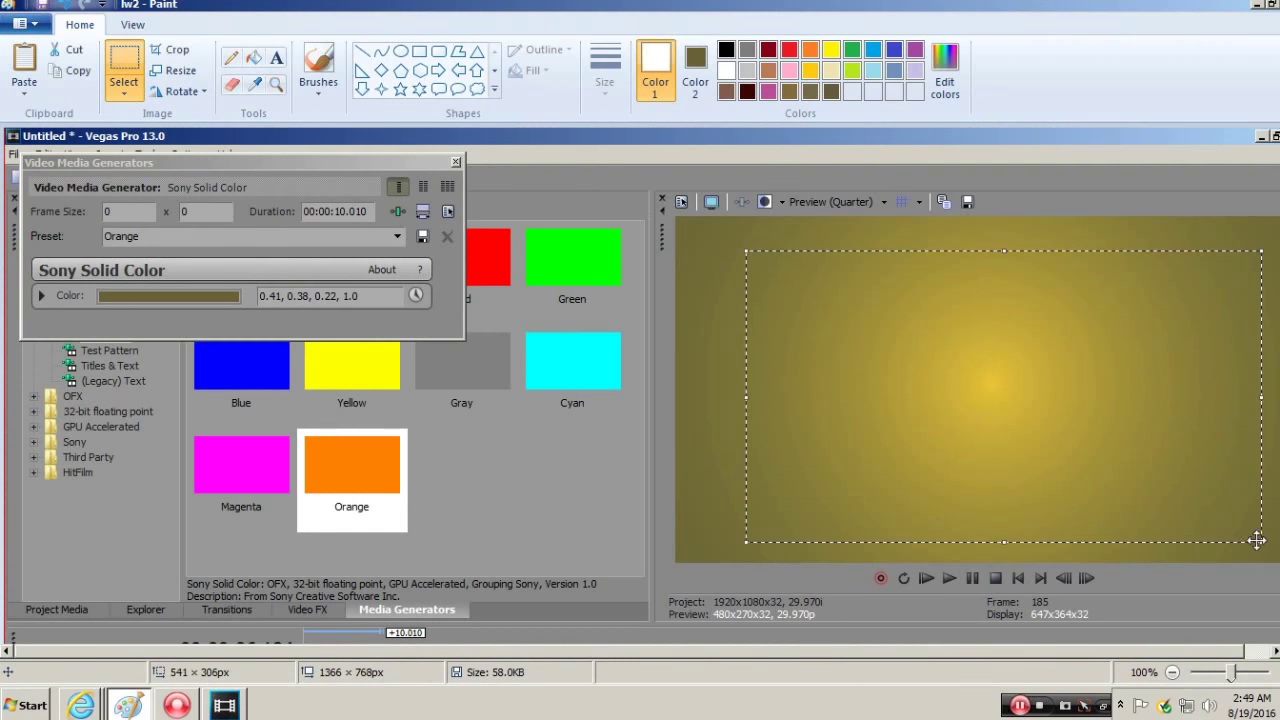
key("ctrl+z")
key("ctrl+v")
left_click_drag(408, 293, 946, 223)
left_click(476, 293)
left_click_drag(816, 147, 898, 353)
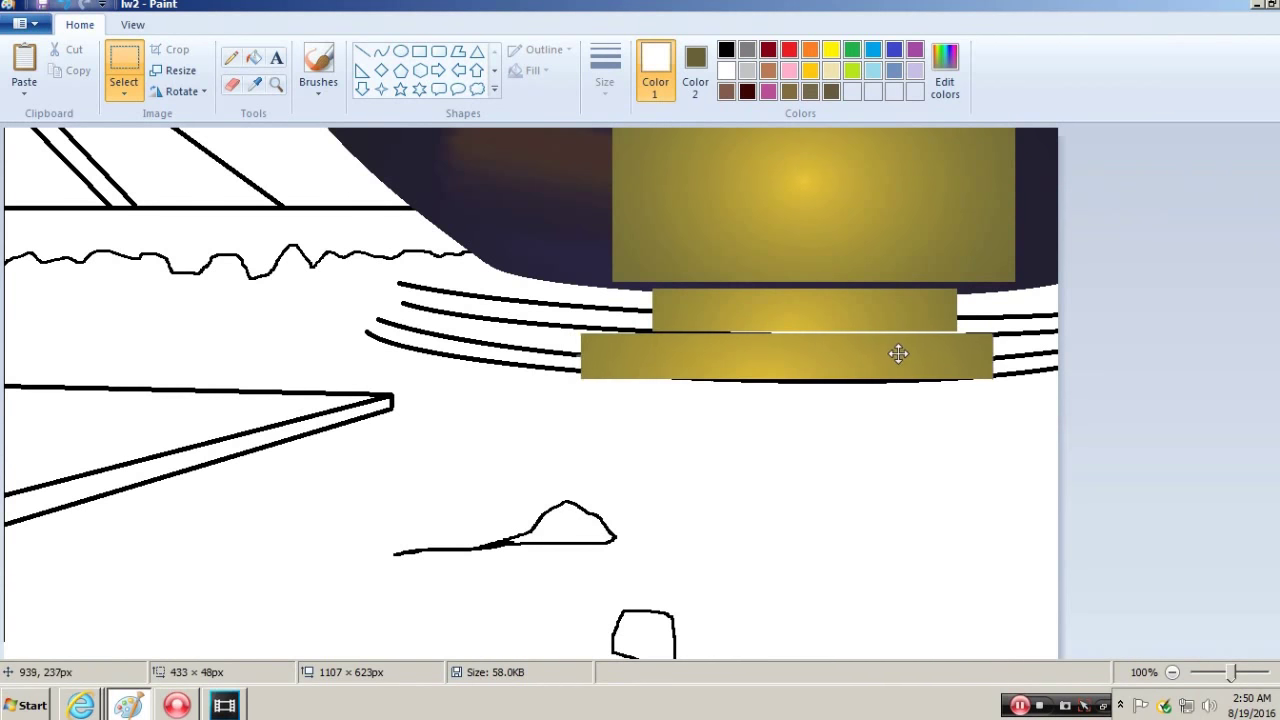
- Overlay the drawing on the gradient pieces with olive transparent, shading the doorway walls, side slats and light bands gold
right_click(672, 286)
left_click(755, 381)
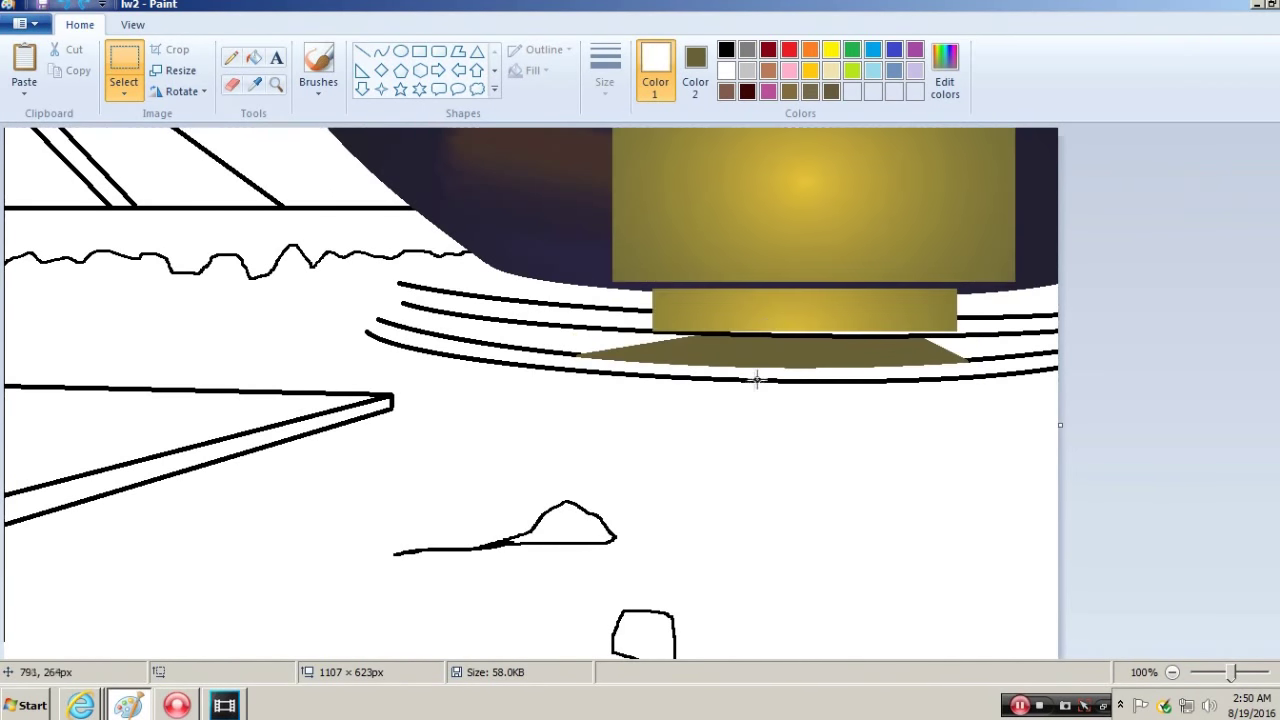
key("ctrl+z")
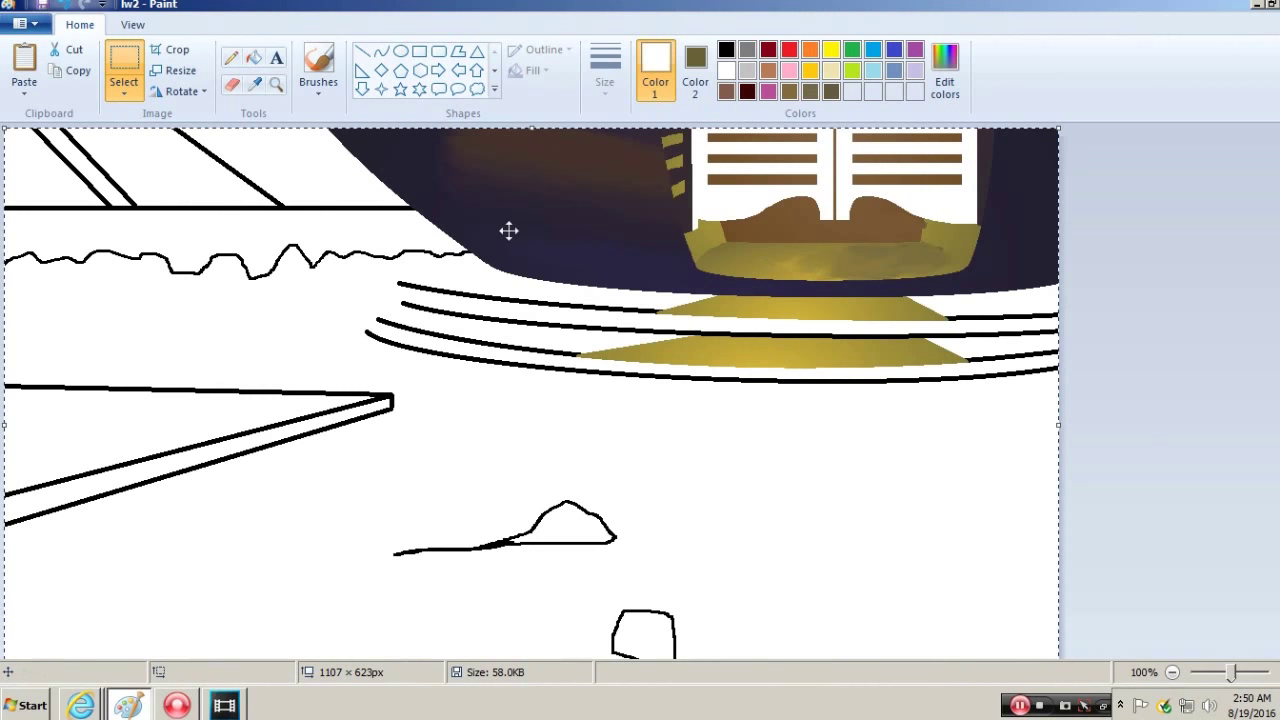
- Paint over the leftover olive patches along the doorway's right wall with sampled gold
left_click(276, 84)
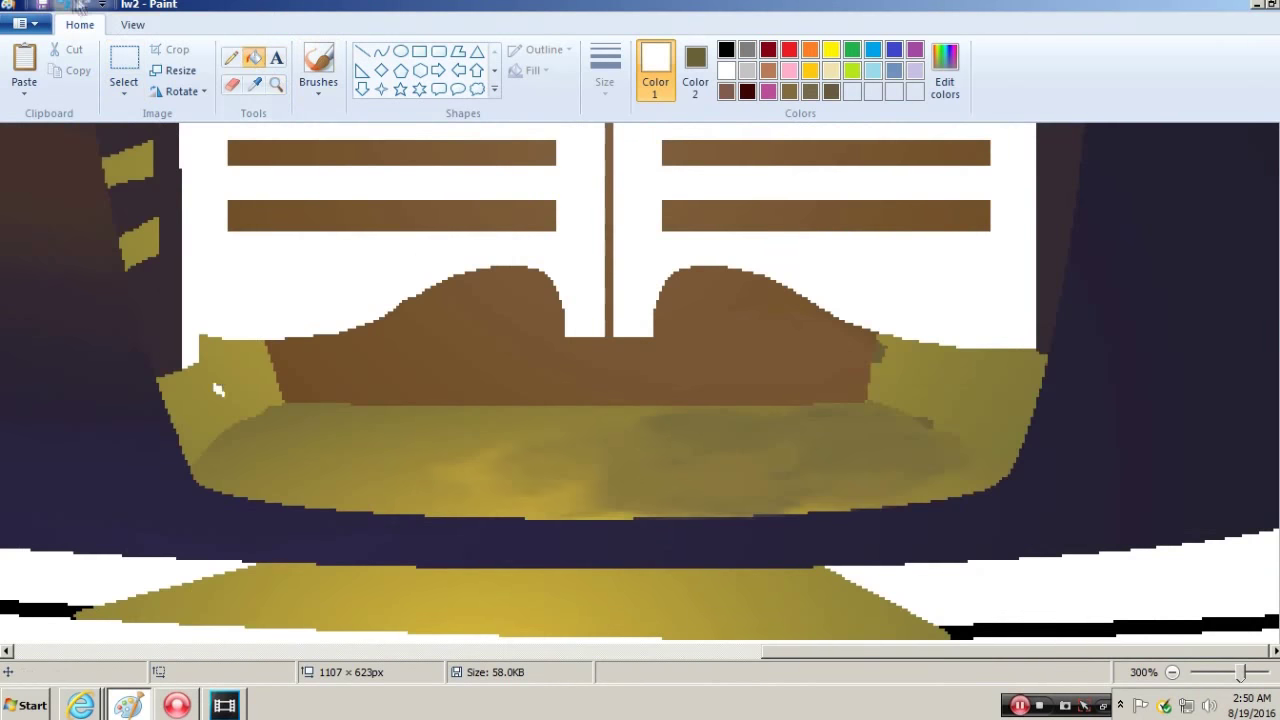
left_click(231, 57)
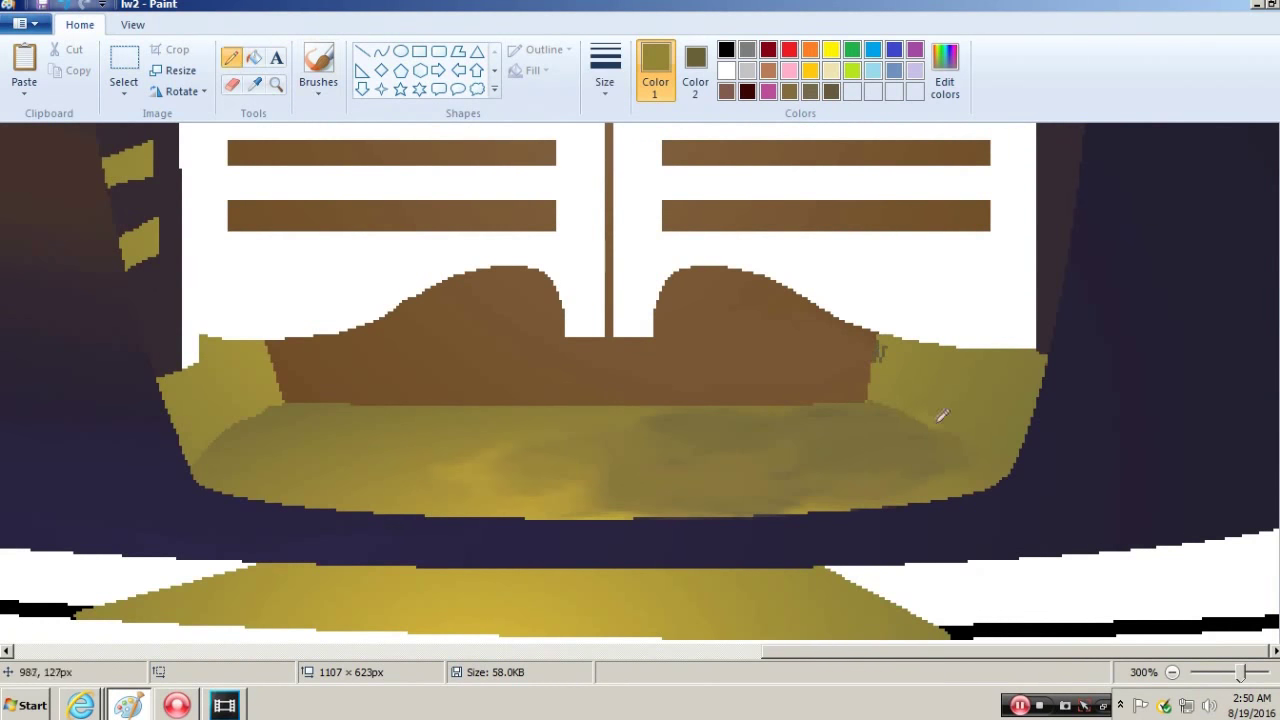
left_click(318, 62)
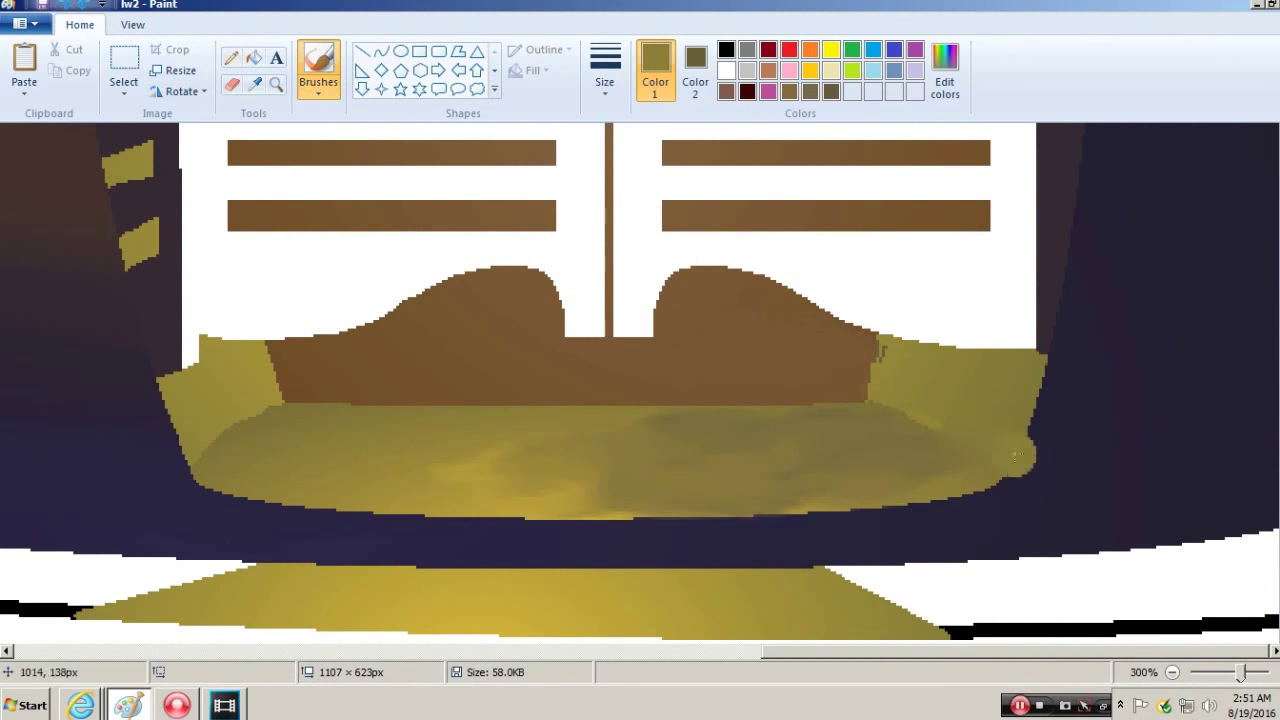
key("alt+h")
key("f")
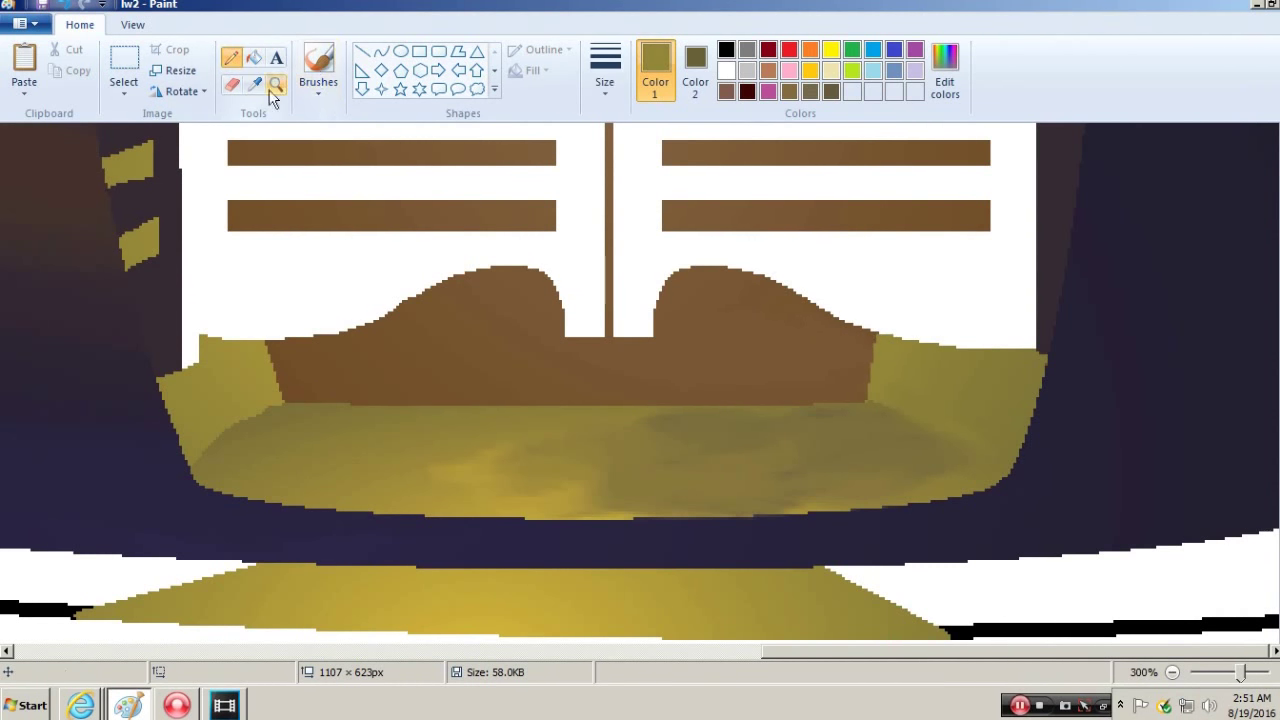
right_click(366, 443)
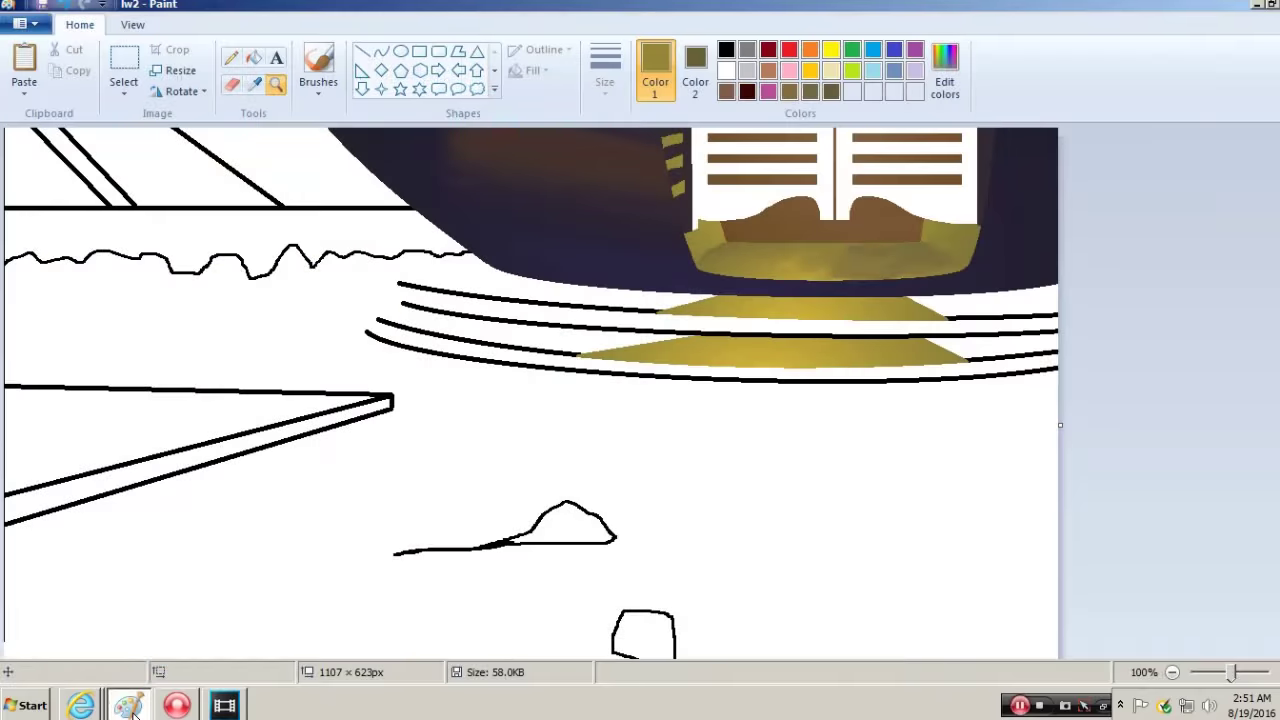
- Compare the drawing's doorway and ground with the paused film frame
left_click(80, 705)
left_click(126, 708)
left_click(126, 708)
left_click(126, 708)
left_click(126, 708)
left_click(124, 708)
left_click(124, 708)
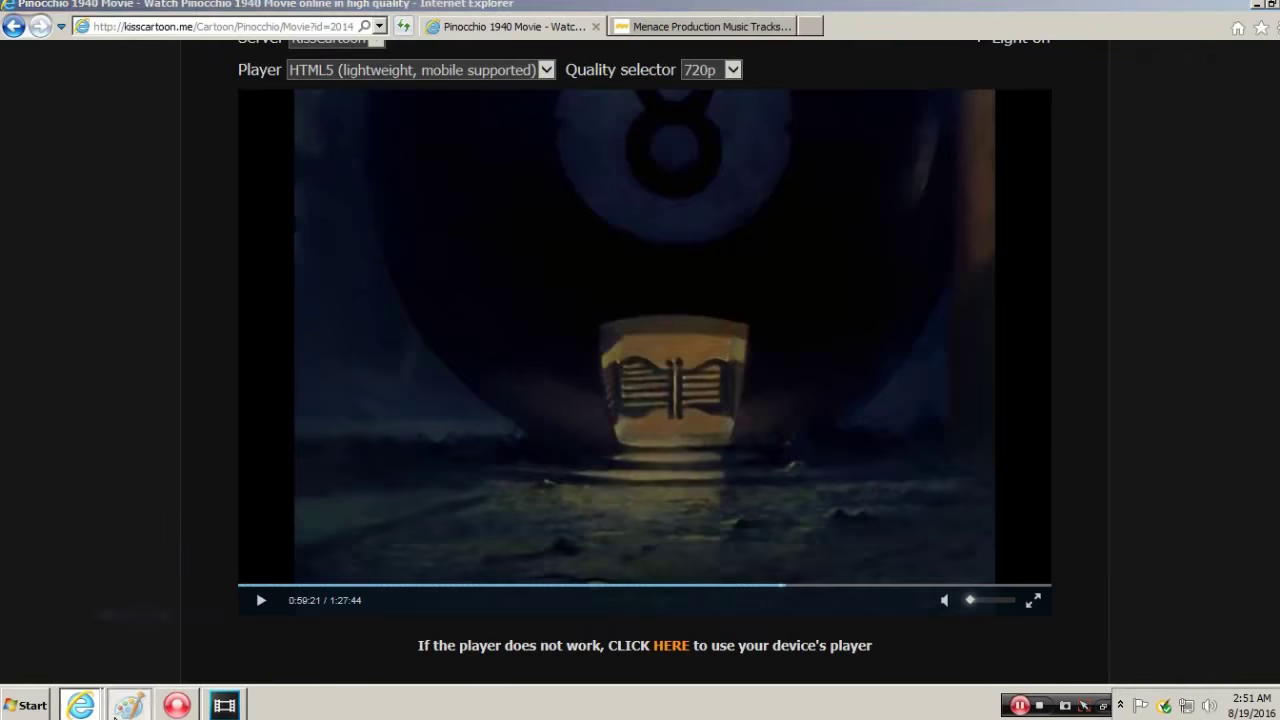
left_click(126, 708)
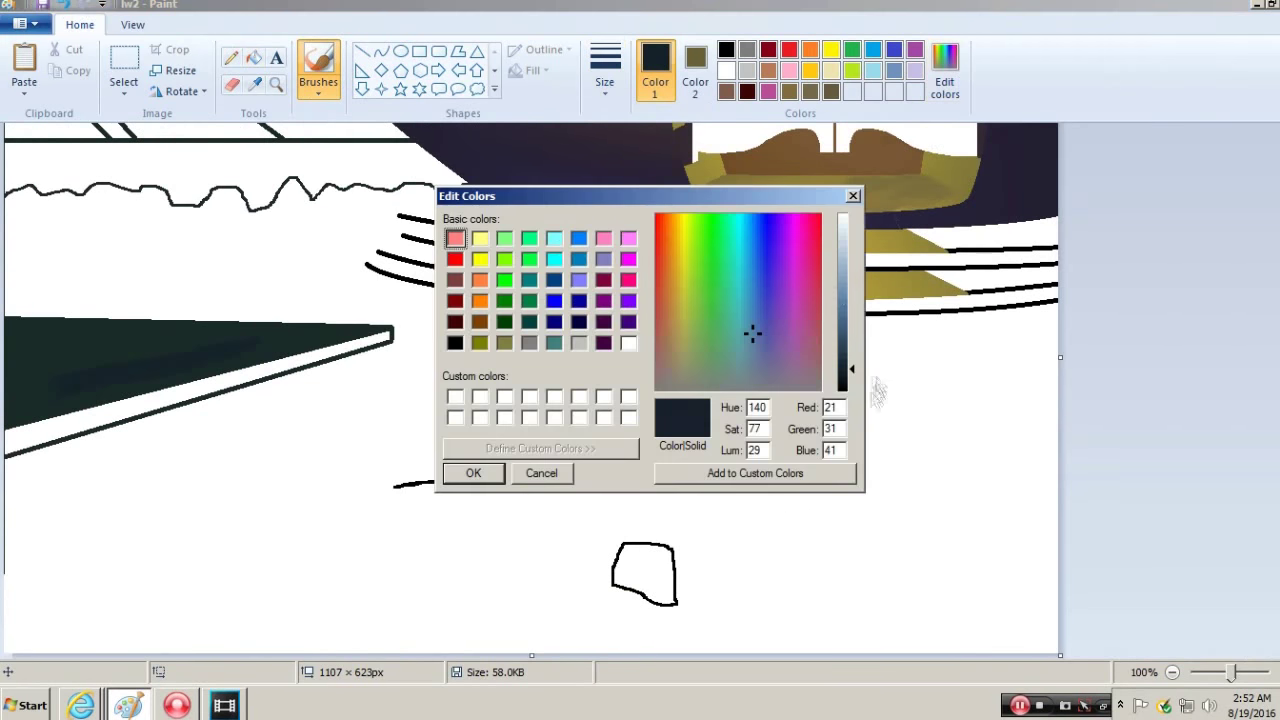
- Set the brush colour to red 21, green 31, blue 41 and shade the dark green ground wedge with it
left_click(477, 471)
left_click_drag(270, 343, 65, 425)
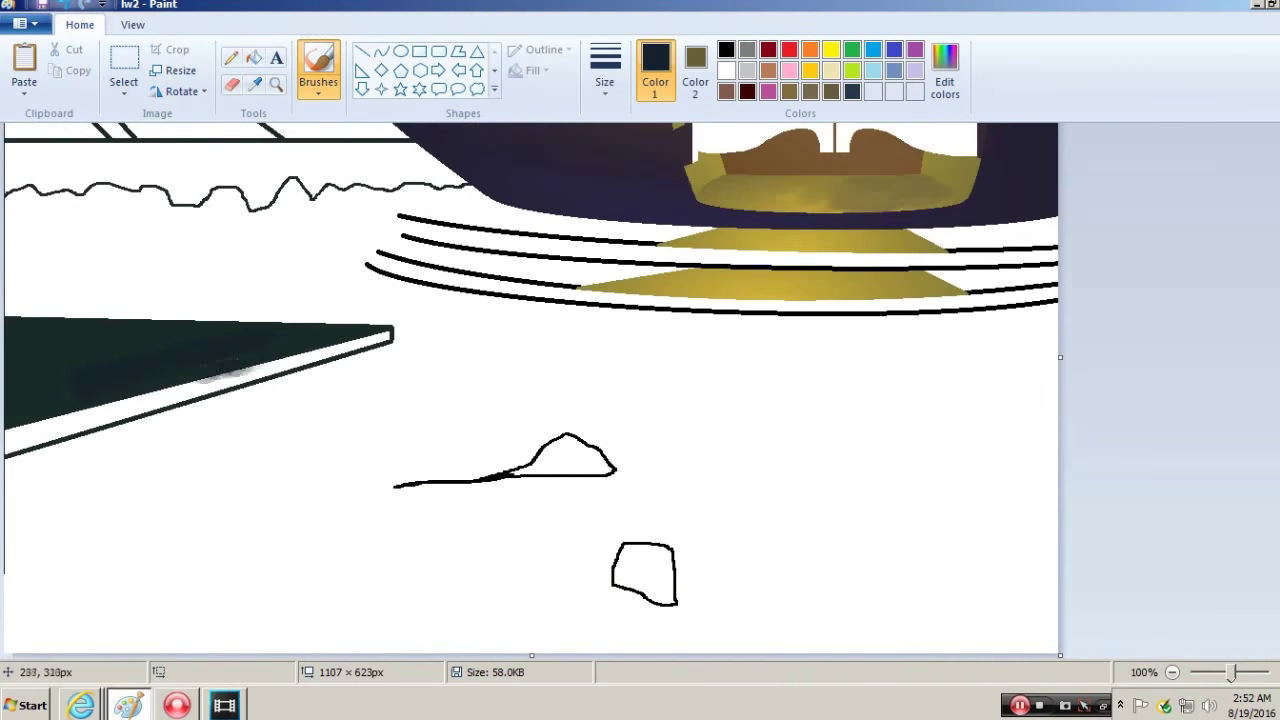
left_click(131, 708)
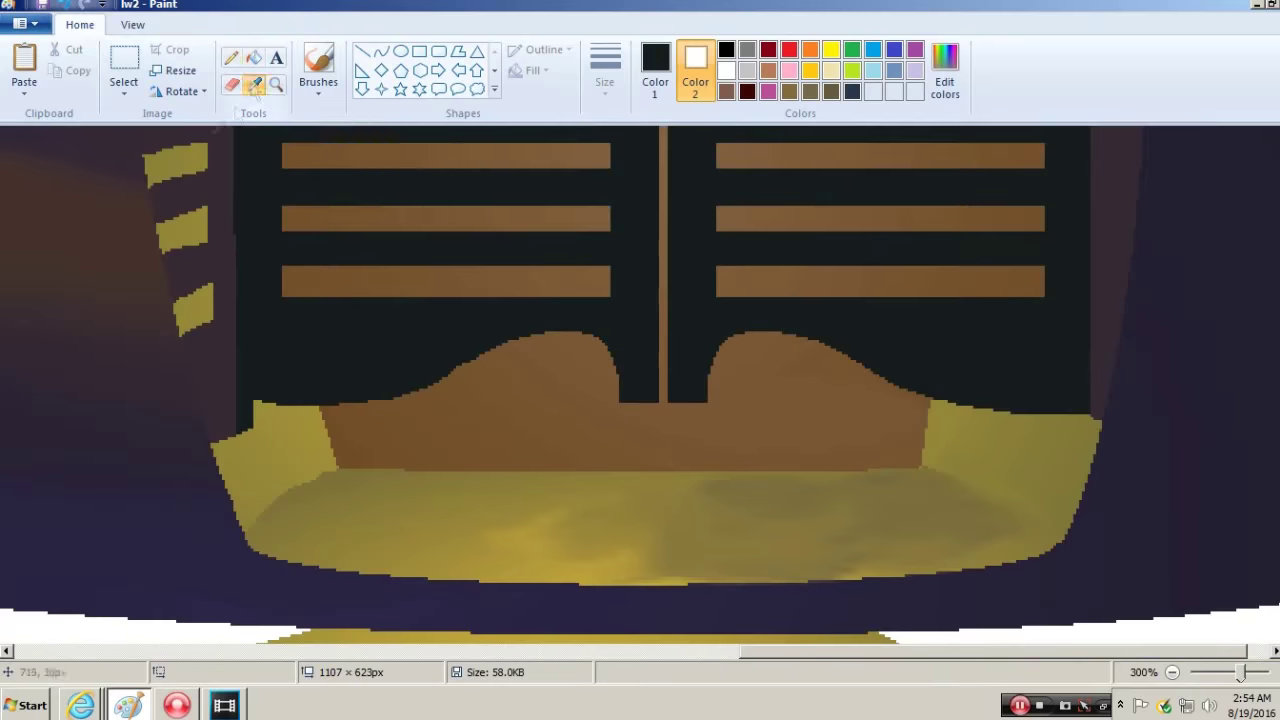
- Draw thick textured gold lines along the lower edges of the left door's three slat openings
left_click(318, 82)
left_click(362, 51)
left_click(605, 82)
left_click(640, 234)
left_click(534, 49)
left_click(563, 209)
left_click_drag(284, 168, 607, 171)
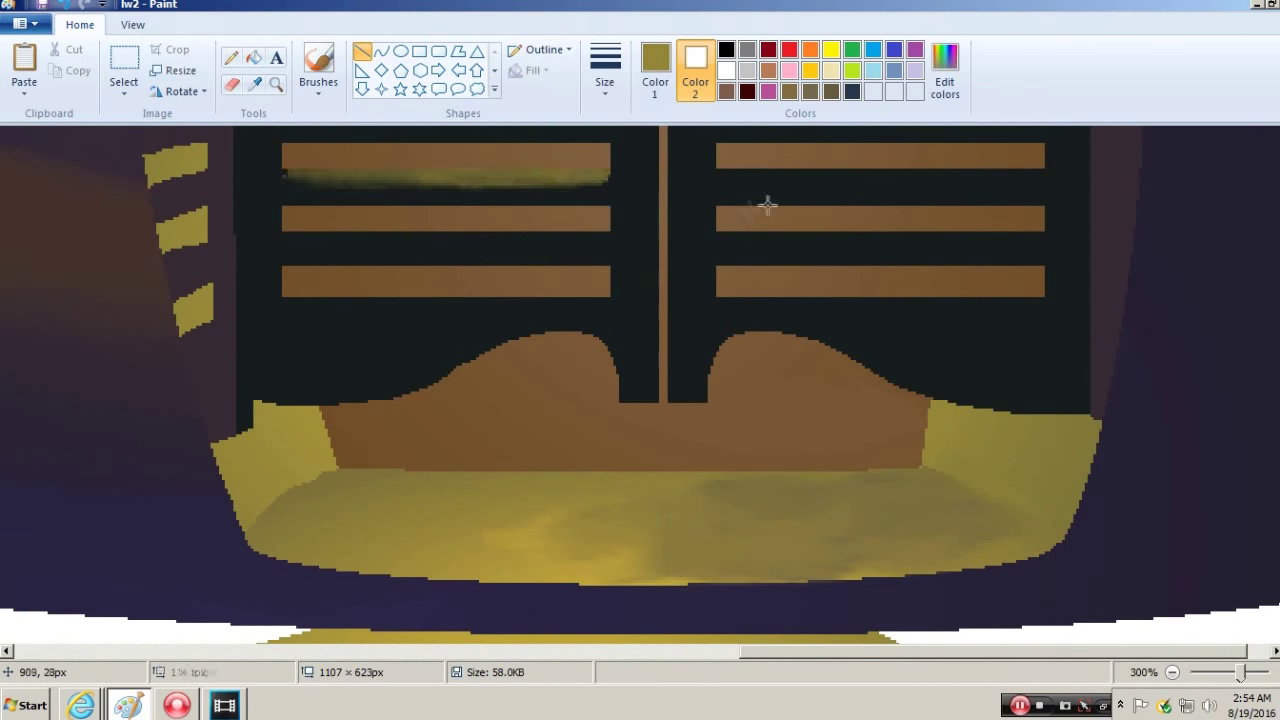
left_click_drag(282, 236, 609, 236)
left_click_drag(577, 300, 275, 302)
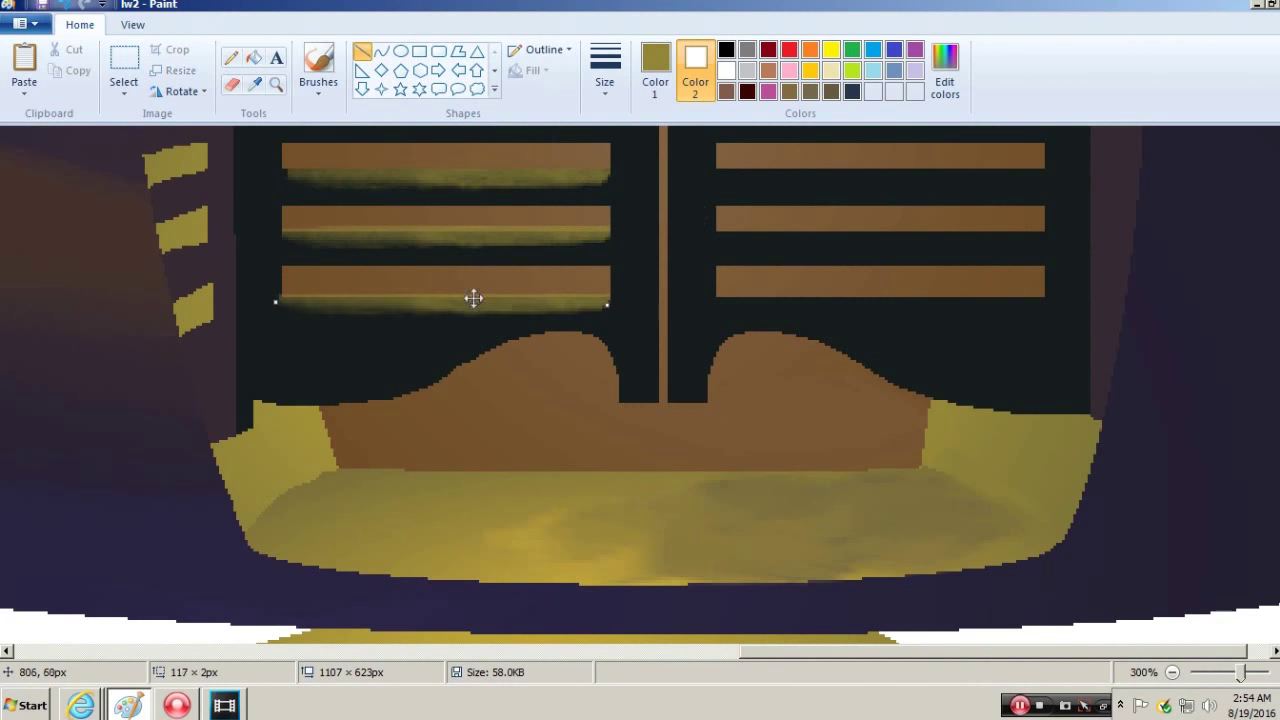
- Draw matching gold highlight lines along the lower edges of the right door's three slat openings
left_click_drag(1036, 175, 705, 175)
left_click_drag(1043, 236, 716, 236)
left_click_drag(1040, 302, 717, 300)
left_click(276, 84)
right_click(548, 254)
- Sample near-black navy from the paused film frame and fill the ground area below the jagged outline beside the ball
left_click(135, 707)
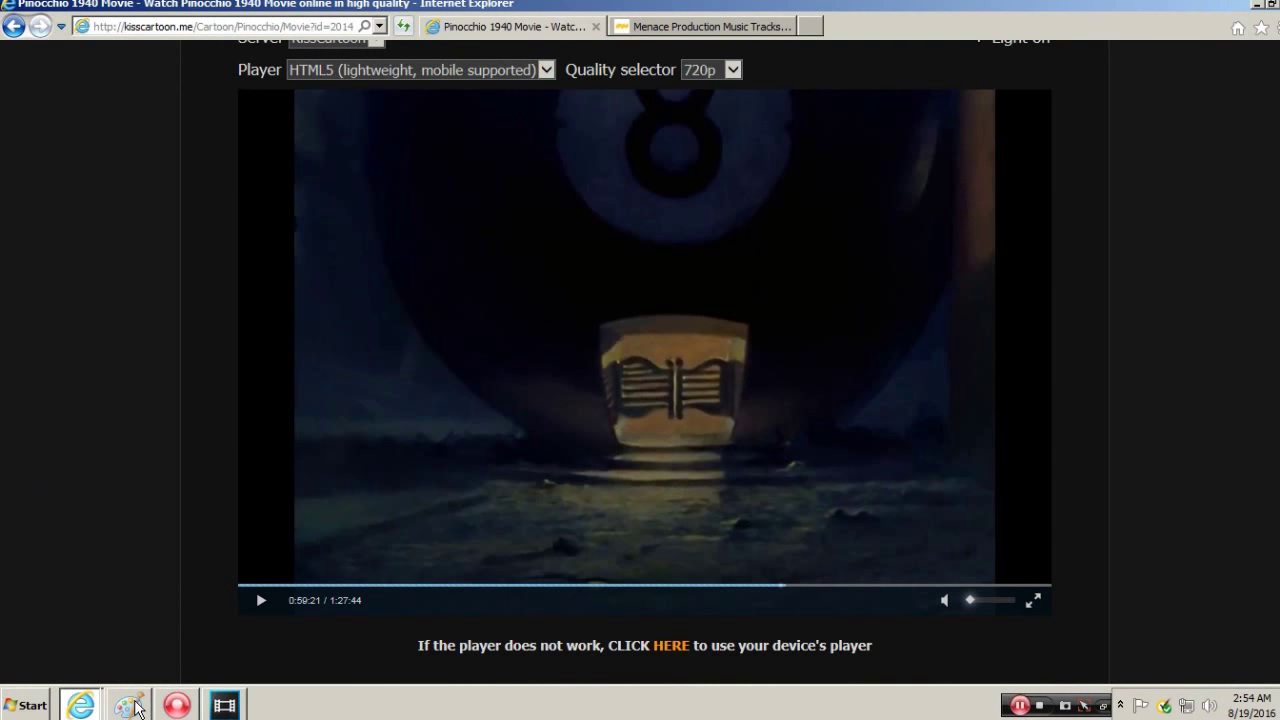
left_click(135, 707)
right_click(500, 207)
left_click(560, 263)
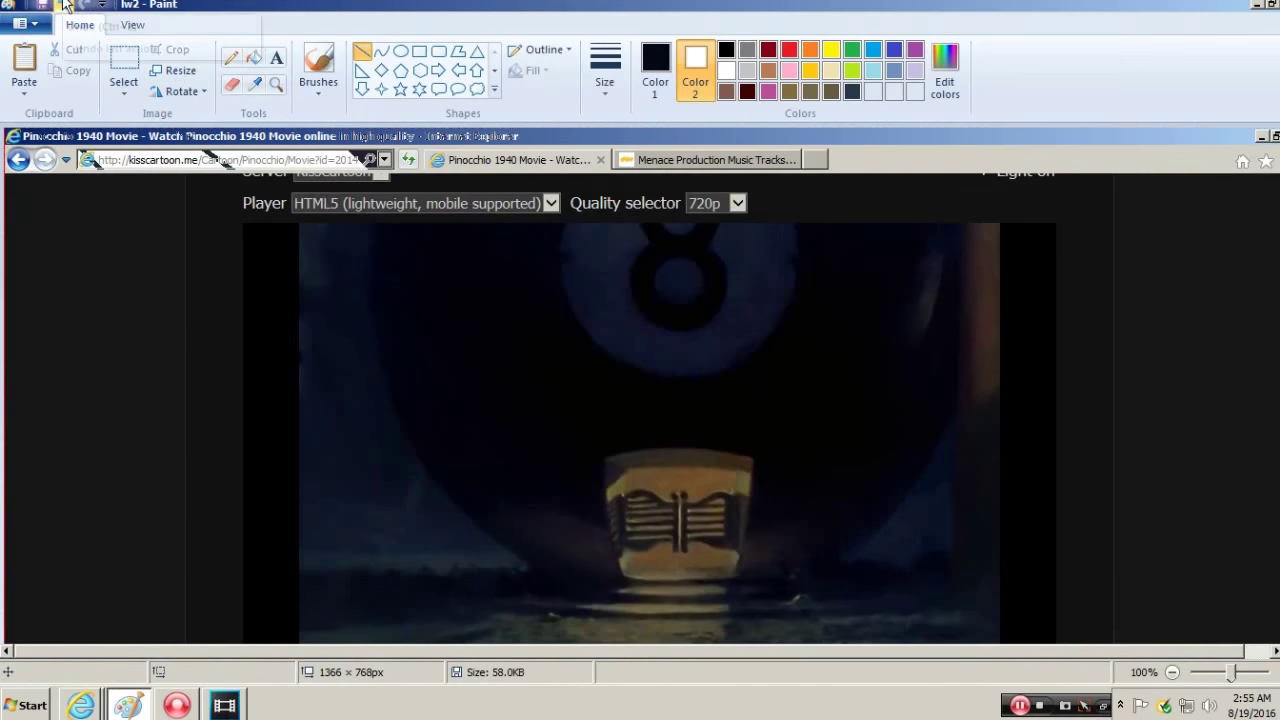
left_click(62, 5)
left_click(231, 57)
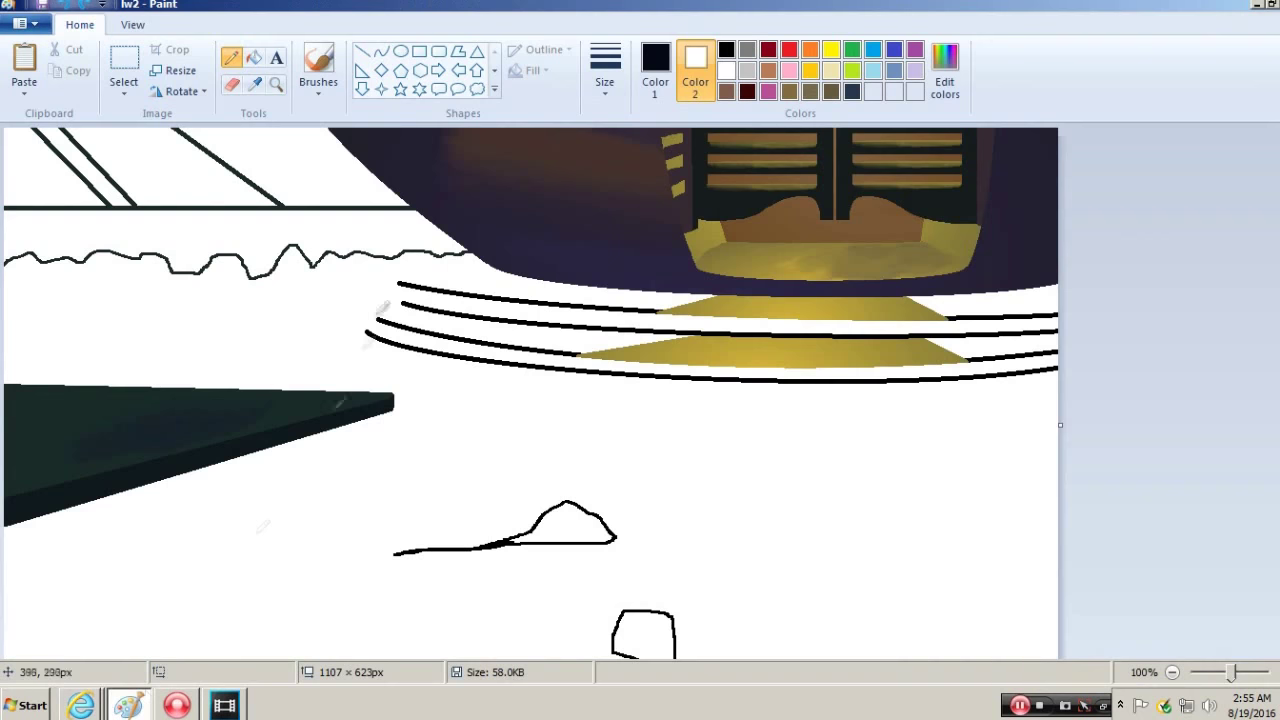
left_click(254, 57)
left_click(488, 290)
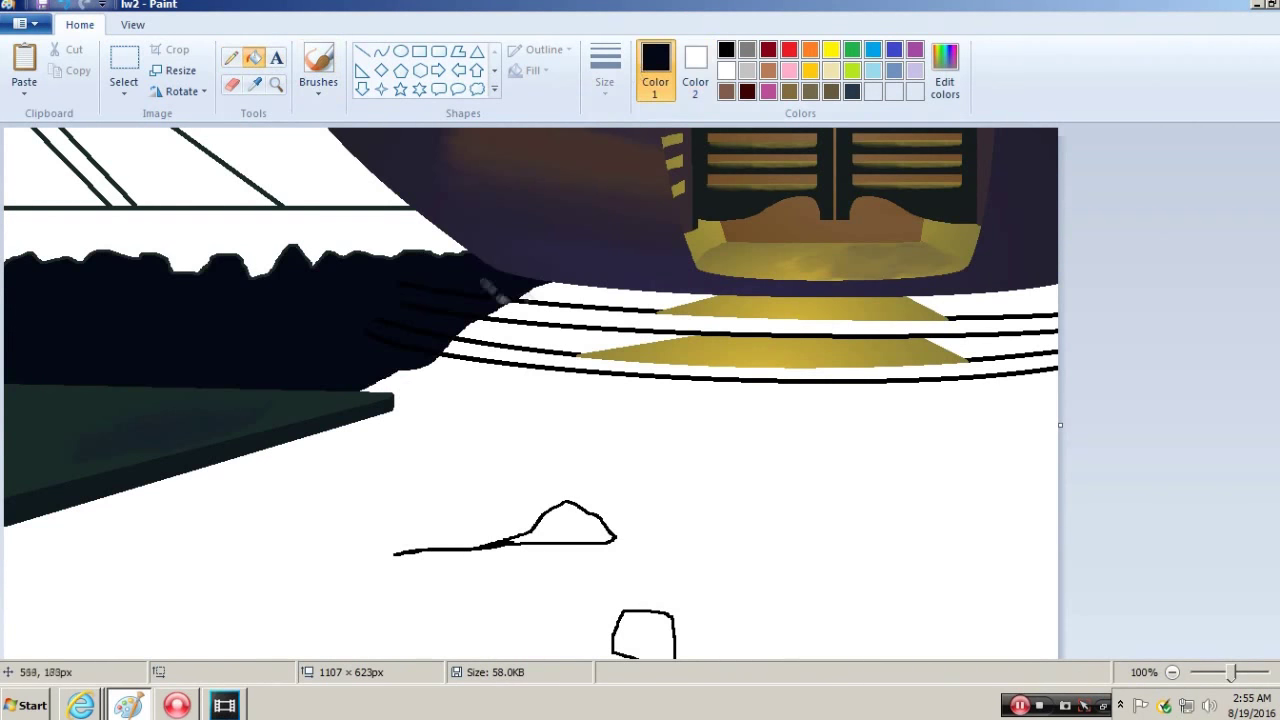
- Sample dark slate from the film frame and fill the strip between the jagged outline and the straight horizon line
left_click(135, 710)
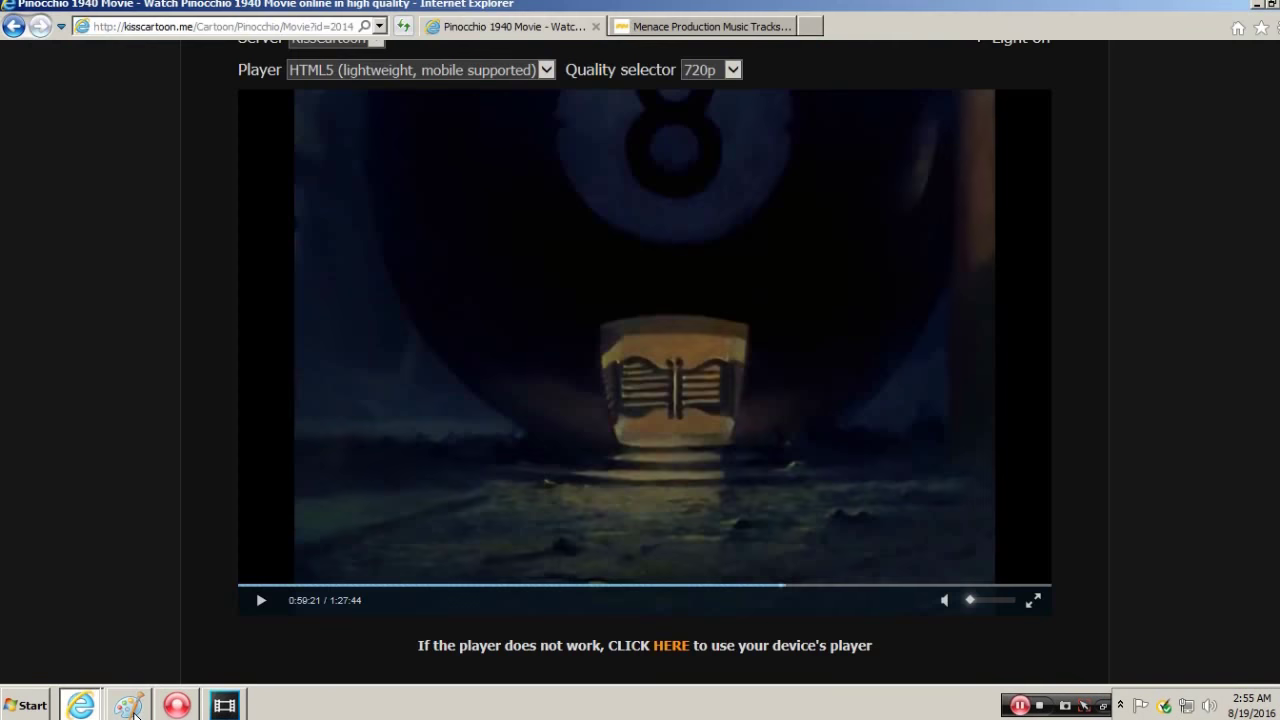
left_click(135, 710)
right_click(490, 250)
left_click(520, 311)
key("ctrl+z")
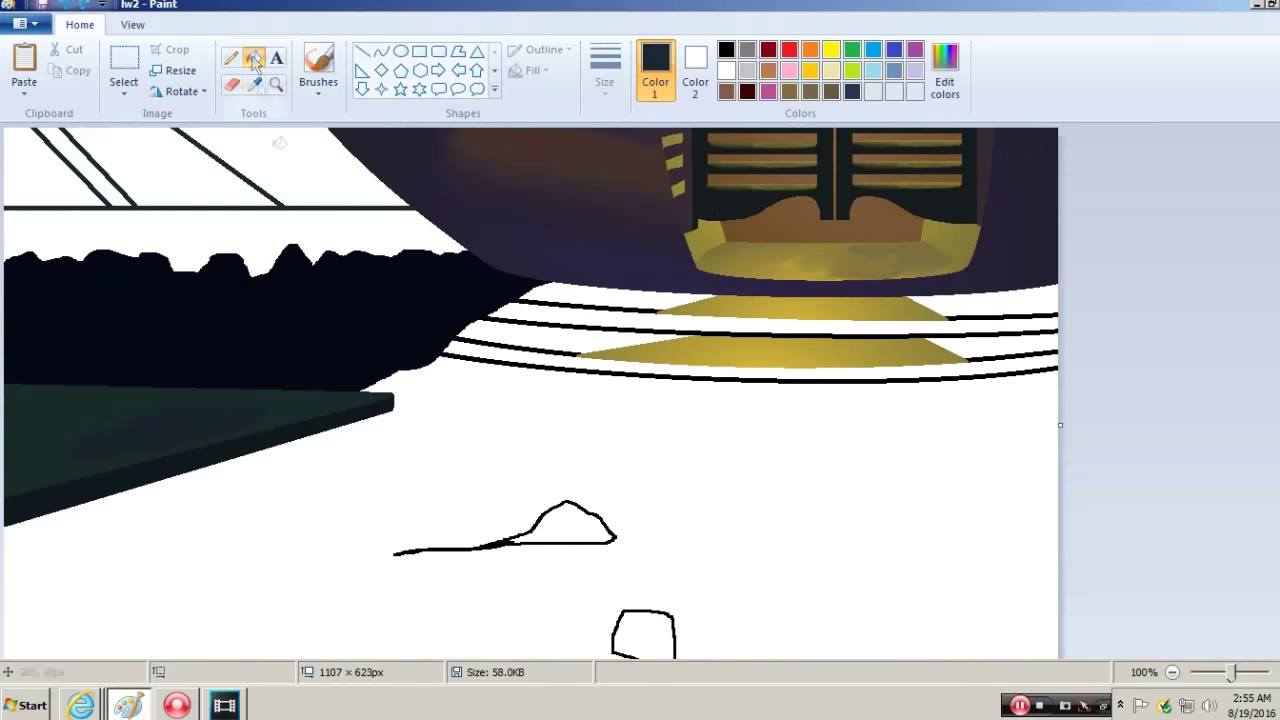
left_click(605, 68)
- Sample dark navy from the film frame and cover the lined sky area with a solid-filled rectangle about 304 × 98 px
left_click(131, 710)
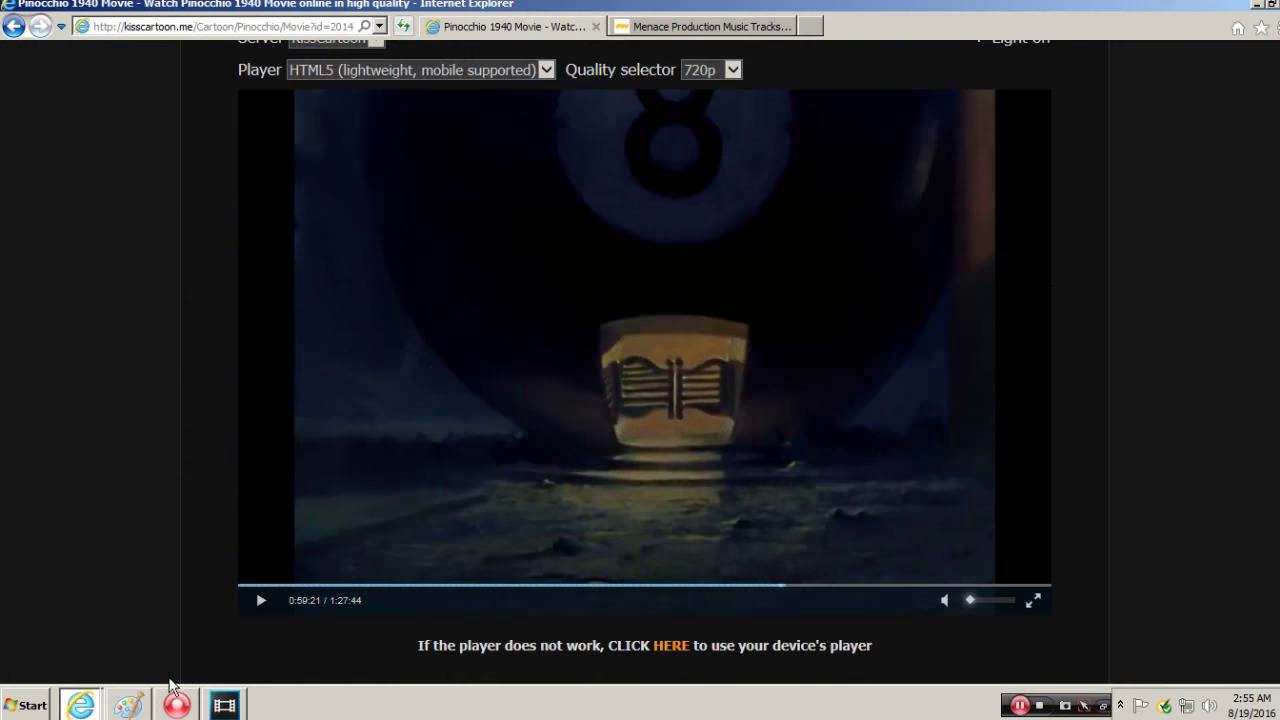
left_click(128, 705)
right_click(325, 195)
left_click(370, 251)
key("ctrl+z")
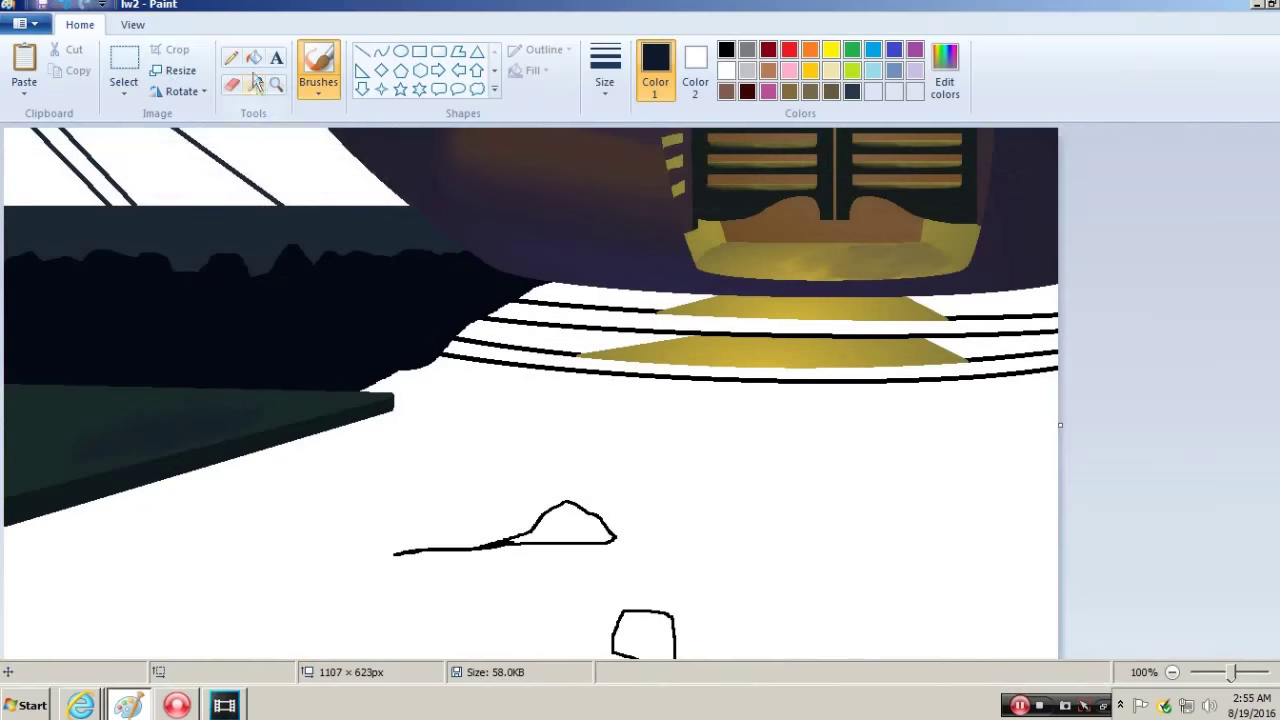
left_click(420, 52)
left_click(533, 70)
left_click(549, 114)
left_click_drag(5, 130, 288, 204)
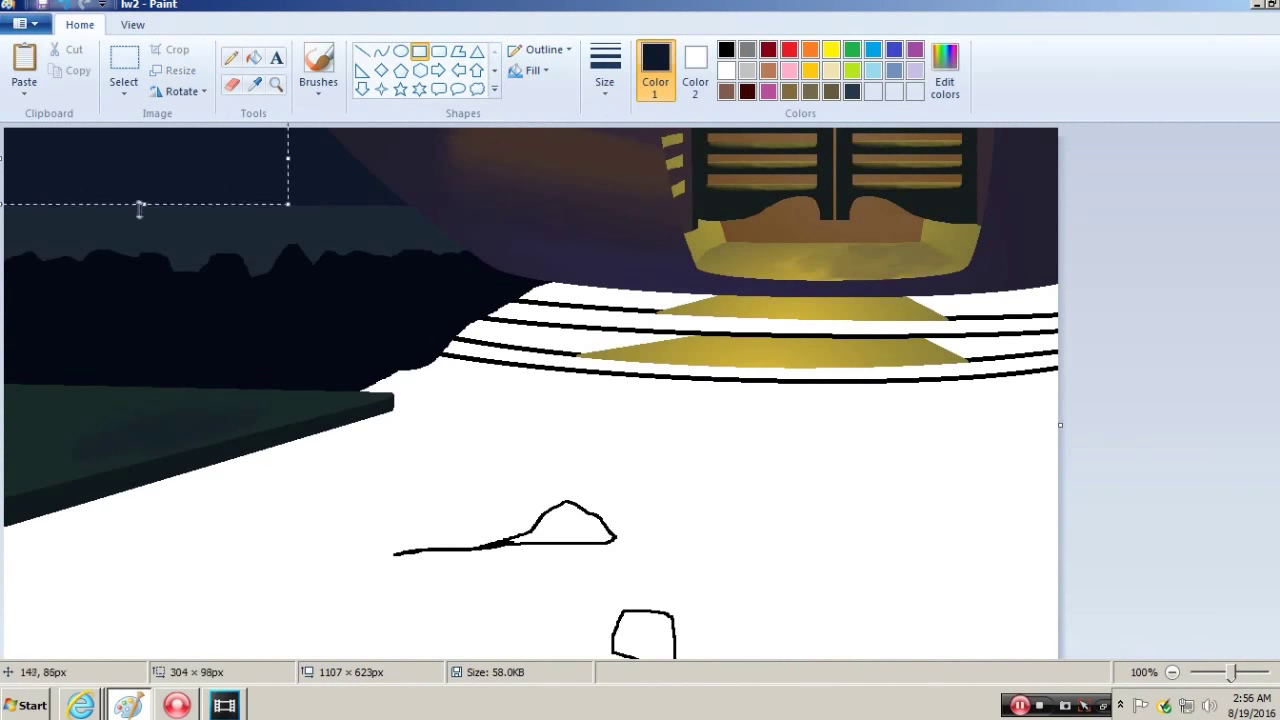
- Brush soft transitions along the horizon and jagged shrub tops, and blend the green wedge's upper edge into the dark ground
left_click(318, 68)
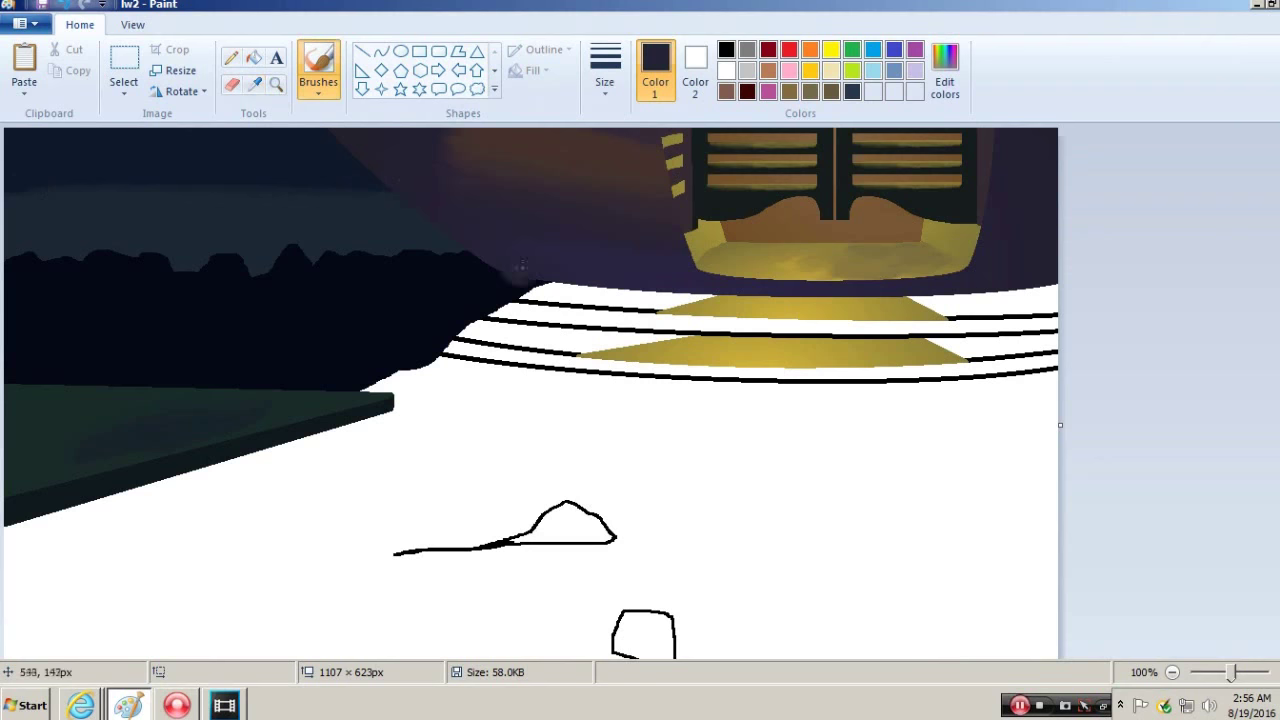
left_click(944, 75)
left_click(840, 378)
left_click(471, 471)
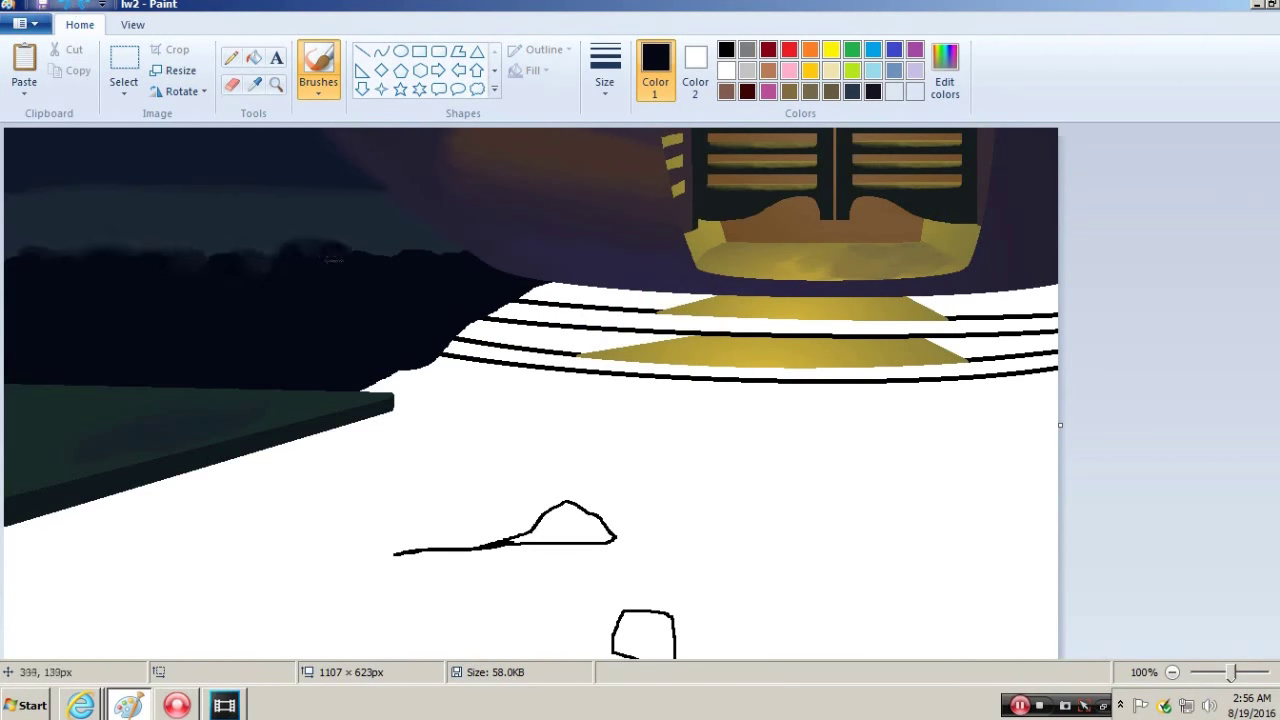
left_click_drag(232, 380, 16, 386)
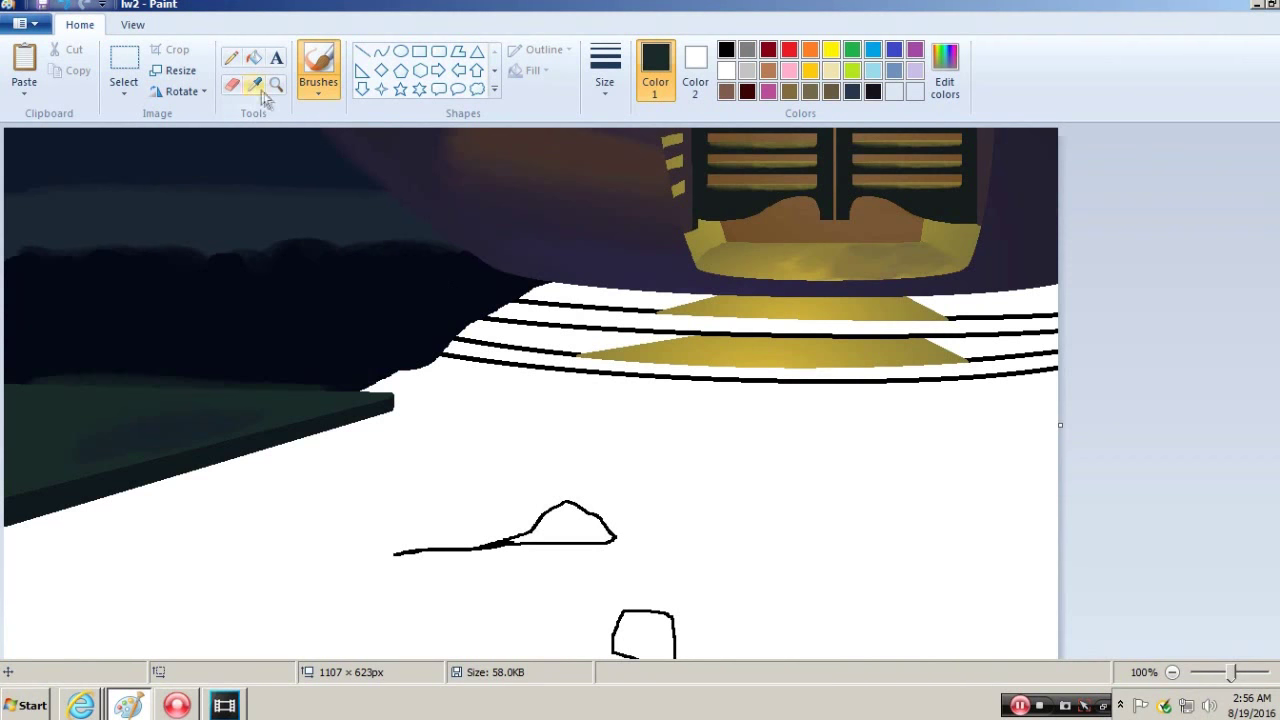
left_click_drag(300, 378, 0, 395)
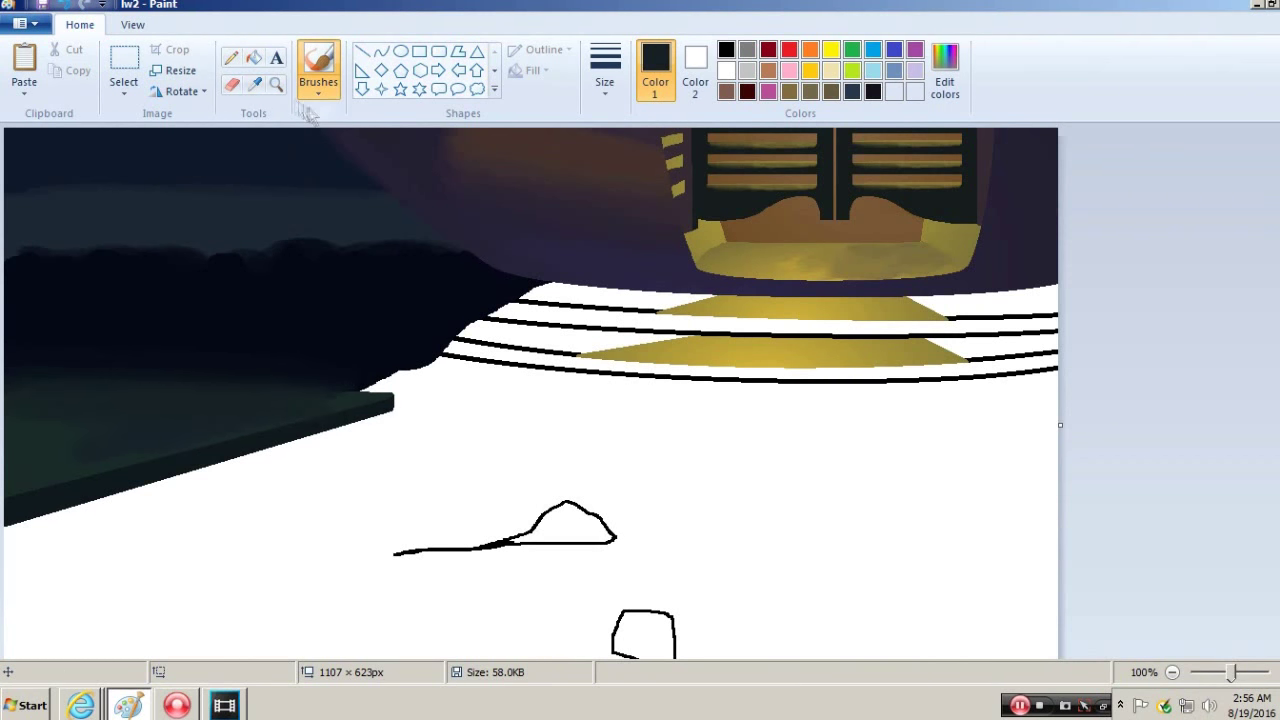
- Brush a muted dark green diagonal streak across the navy sky with a custom colour
left_click(254, 85)
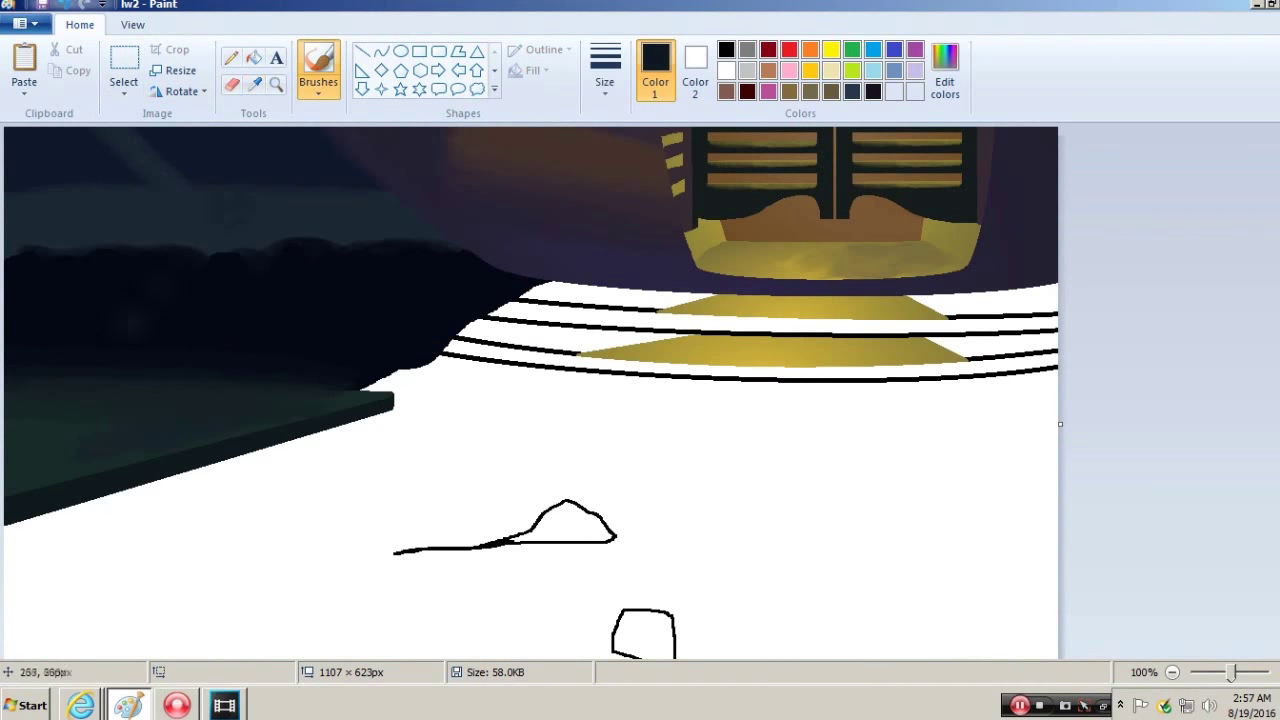
left_click(945, 75)
left_click(474, 471)
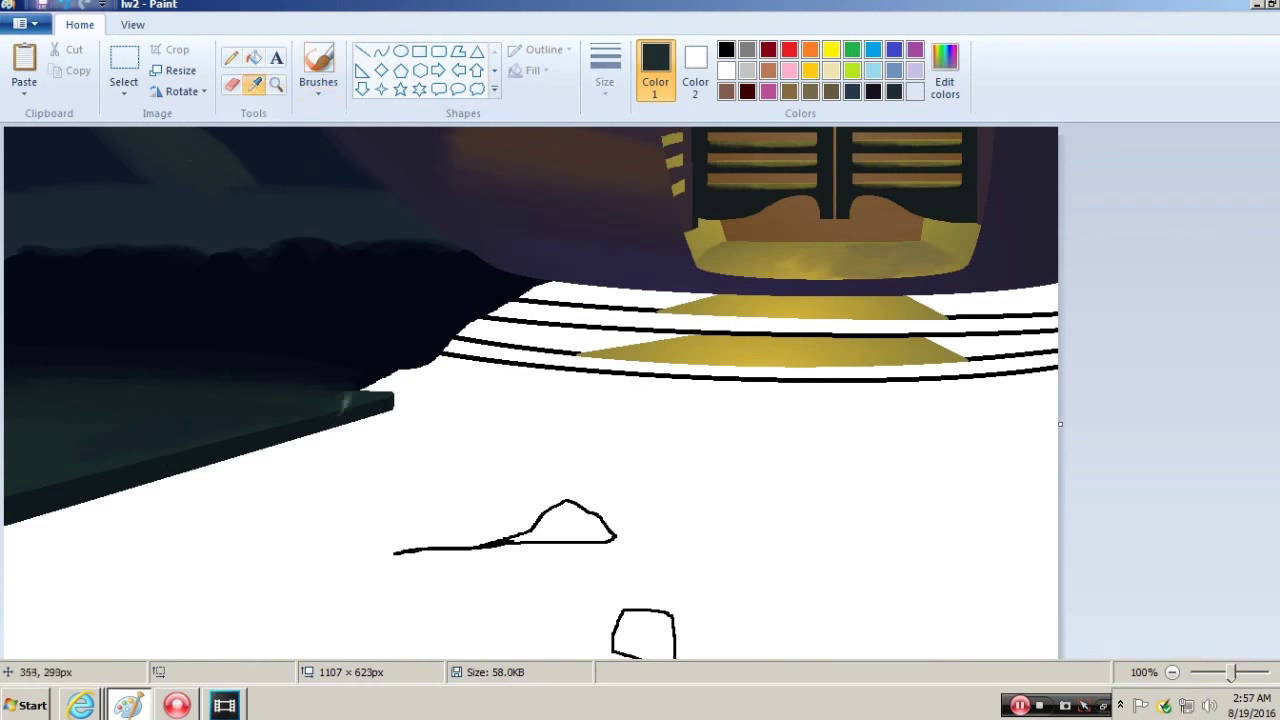
- Mix a dark green based on the film frame and fill the large white ground area with it
left_click(131, 708)
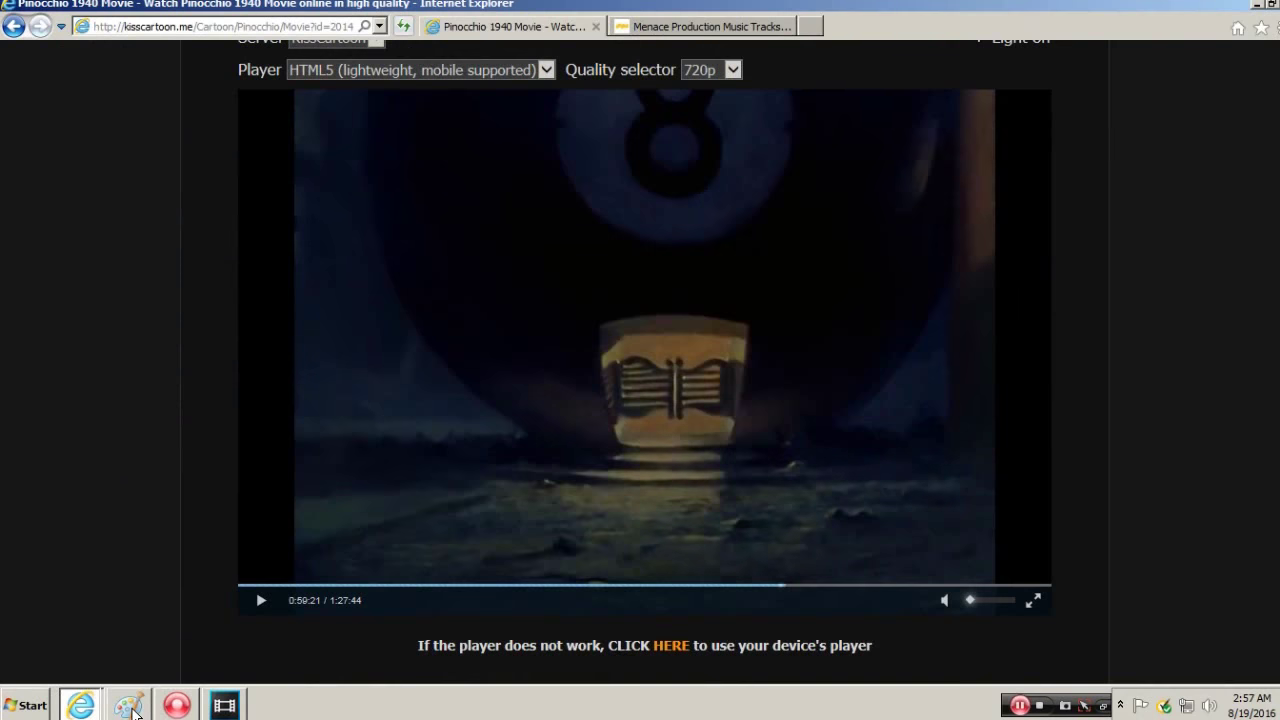
left_click(131, 708)
left_click(945, 75)
left_click(474, 471)
left_click(254, 57)
left_click(494, 485)
- Fill the rock mound on the ground with near-black and blend its base and thin tail into the green
left_click(131, 708)
left_click(131, 708)
left_click(254, 84)
left_click(760, 350)
left_click(231, 57)
left_click(128, 706)
left_click(128, 706)
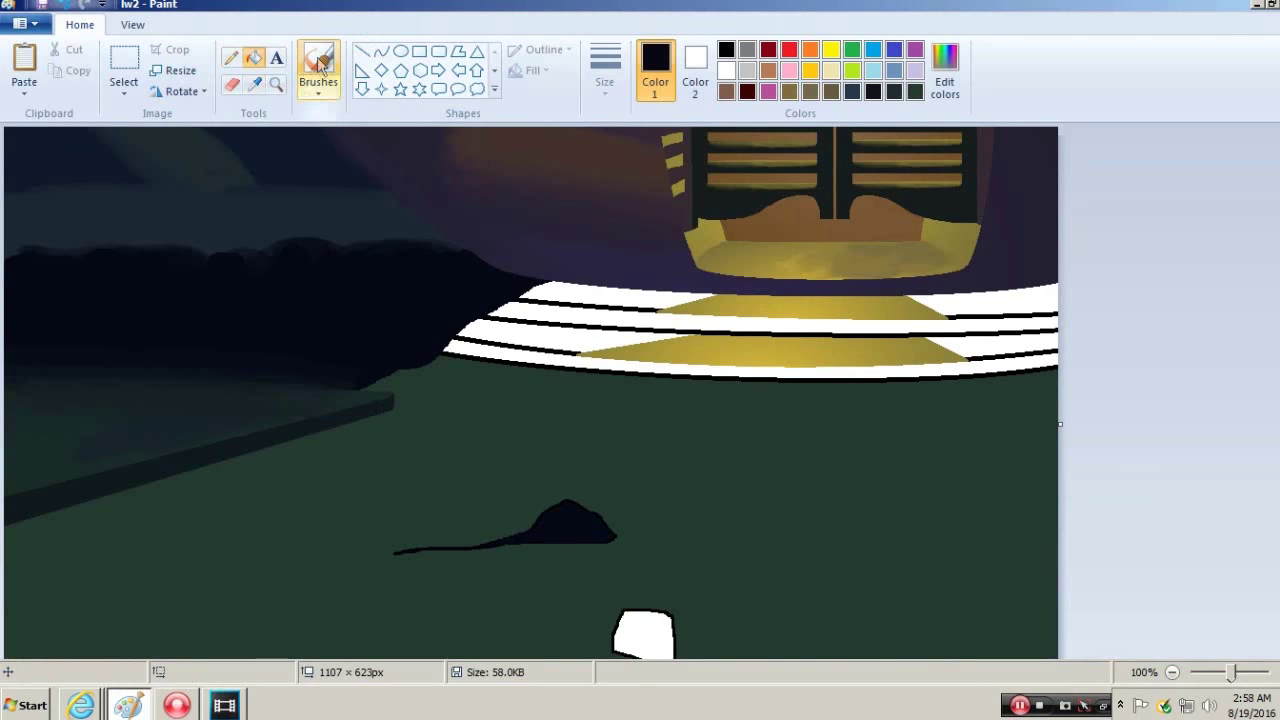
left_click(524, 401)
left_click_drag(398, 550, 538, 506)
- Mix an olive green, fill the small stone in the foreground with it, and shade the stone's left edge dark
left_click(128, 706)
left_click(128, 706)
left_click(944, 75)
left_click(471, 471)
left_click(254, 58)
left_click(645, 633)
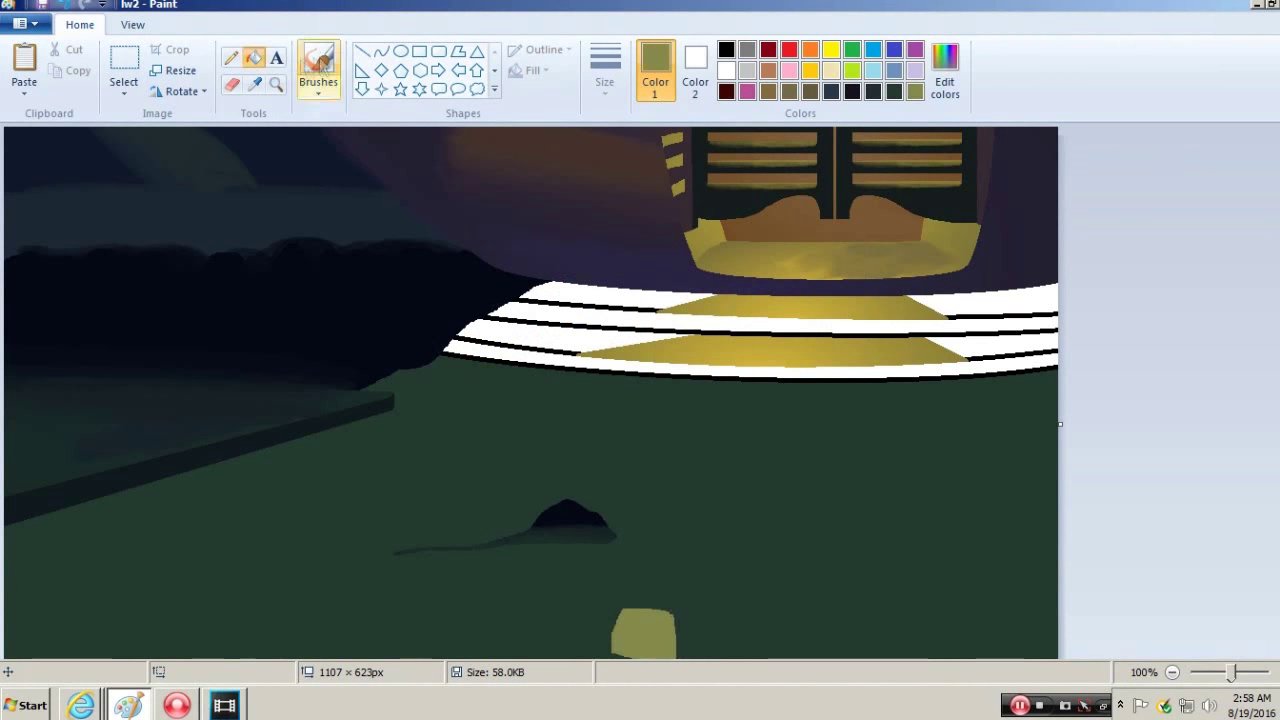
left_click(254, 84)
left_click(645, 655)
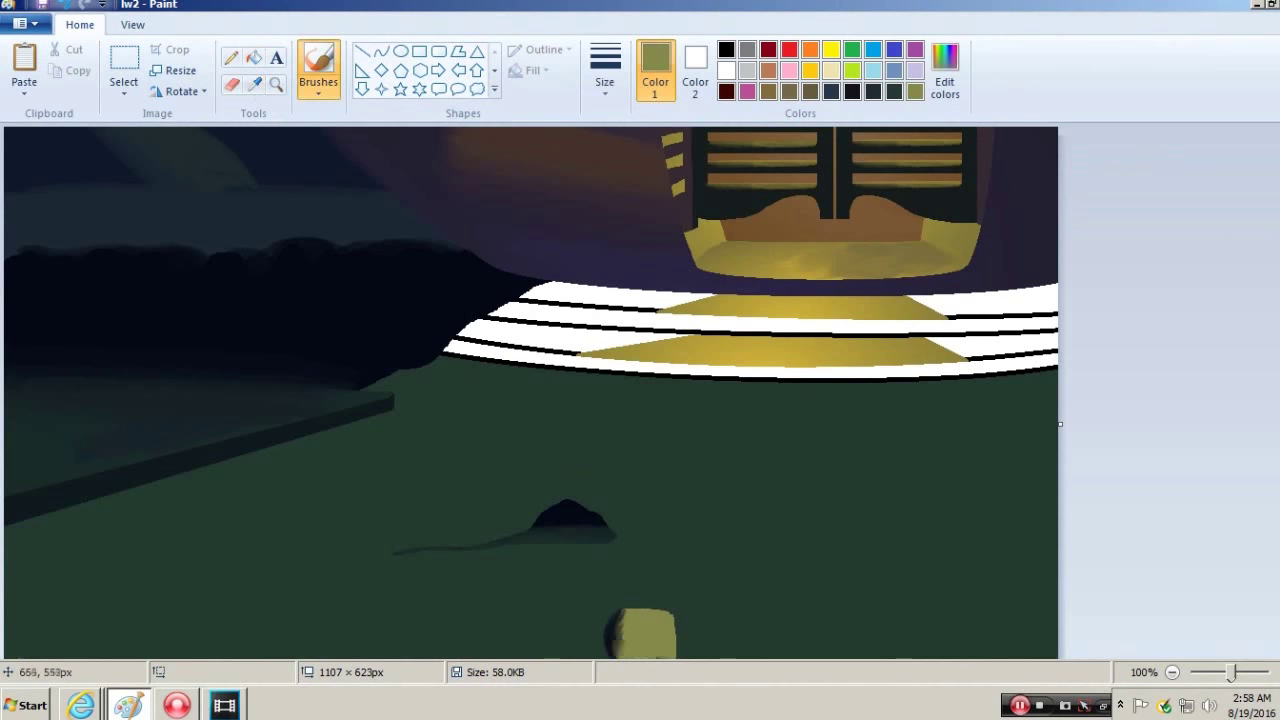
- Mix a very dark teal-green and fill the upper step bands directly beneath the ball
left_click(944, 75)
left_click(740, 332)
left_click(471, 471)
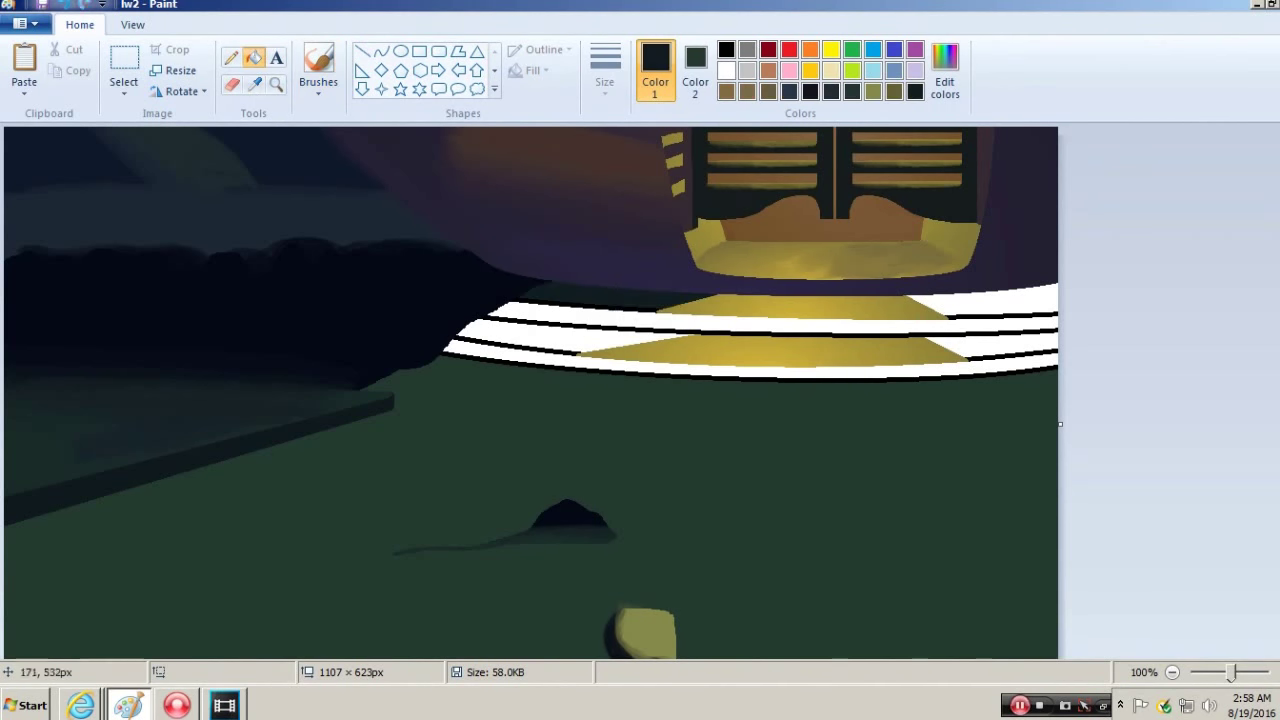
left_click(128, 706)
left_click(128, 706)
left_click(637, 303)
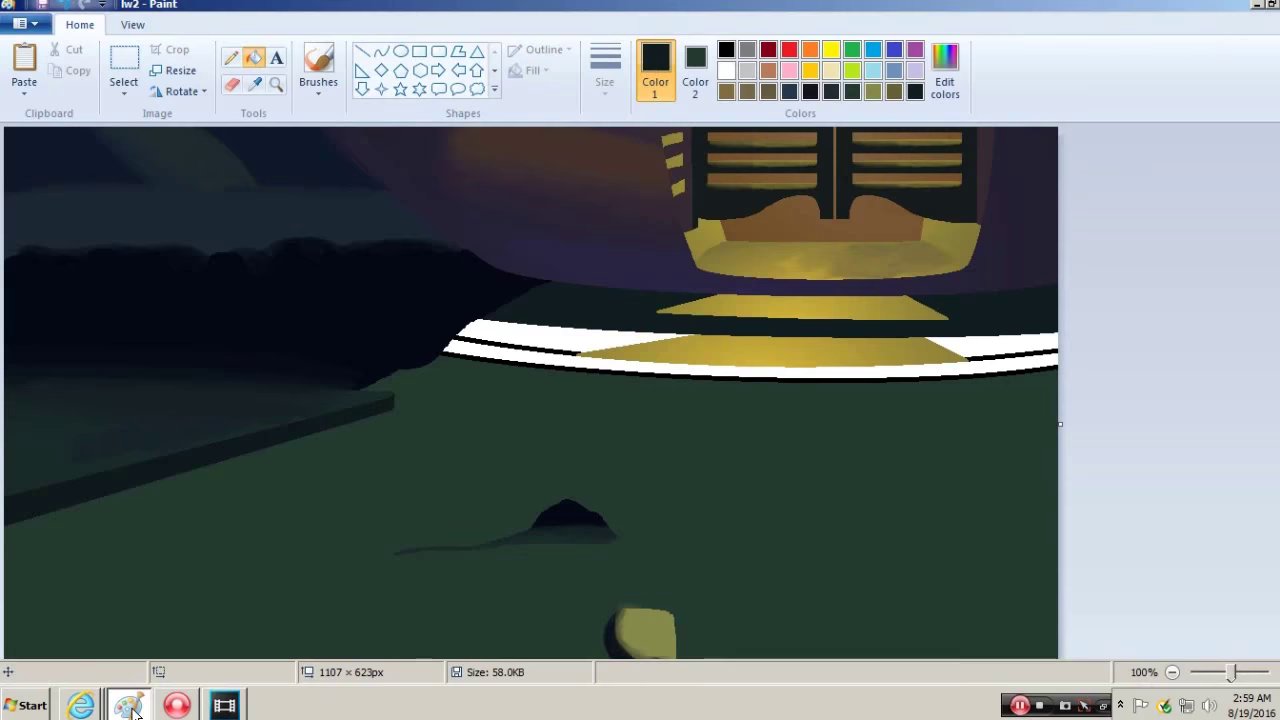
- Fill the lower step bands around the second gold light patch with dark teal-green shades matched to the film frame
left_click(571, 363)
left_click(128, 706)
left_click(128, 706)
left_click(944, 75)
left_click(473, 473)
left_click(677, 340)
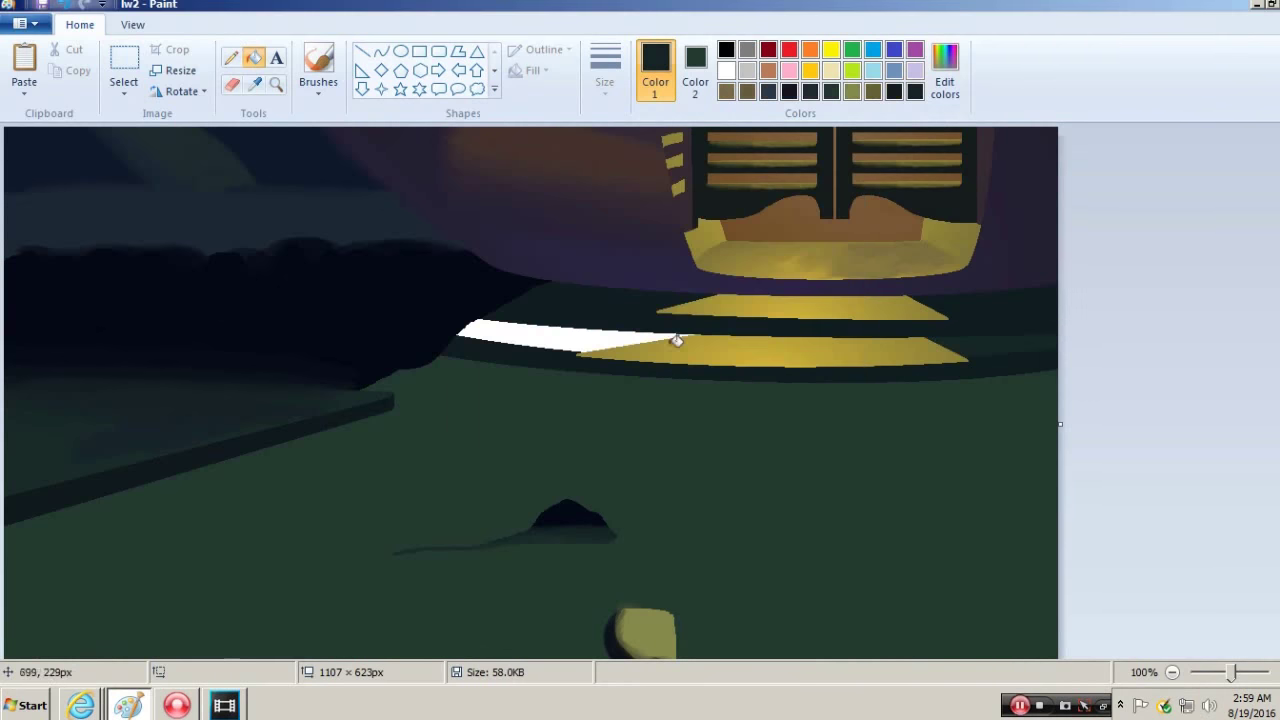
left_click(128, 706)
left_click(128, 706)
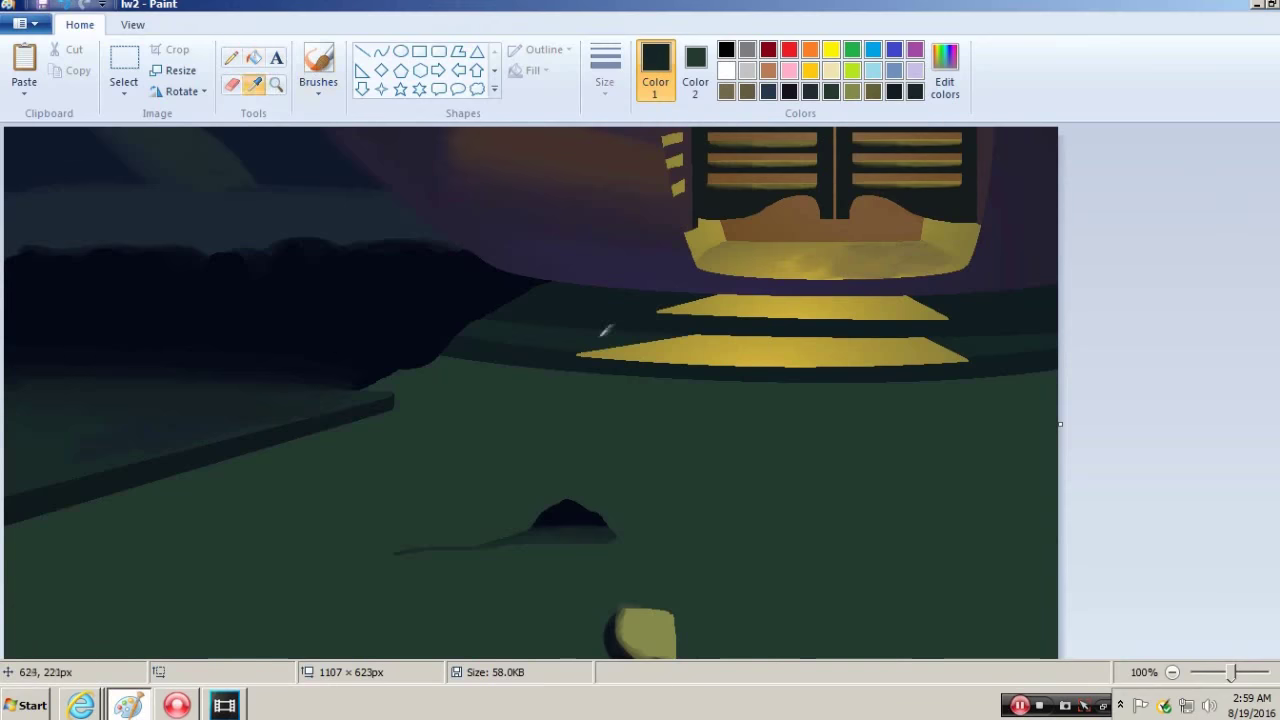
- Brush dark shading over the lower part of the upper gold light patch on the steps
left_click(318, 70)
left_click(605, 70)
left_click(654, 223)
left_click_drag(716, 306, 679, 308)
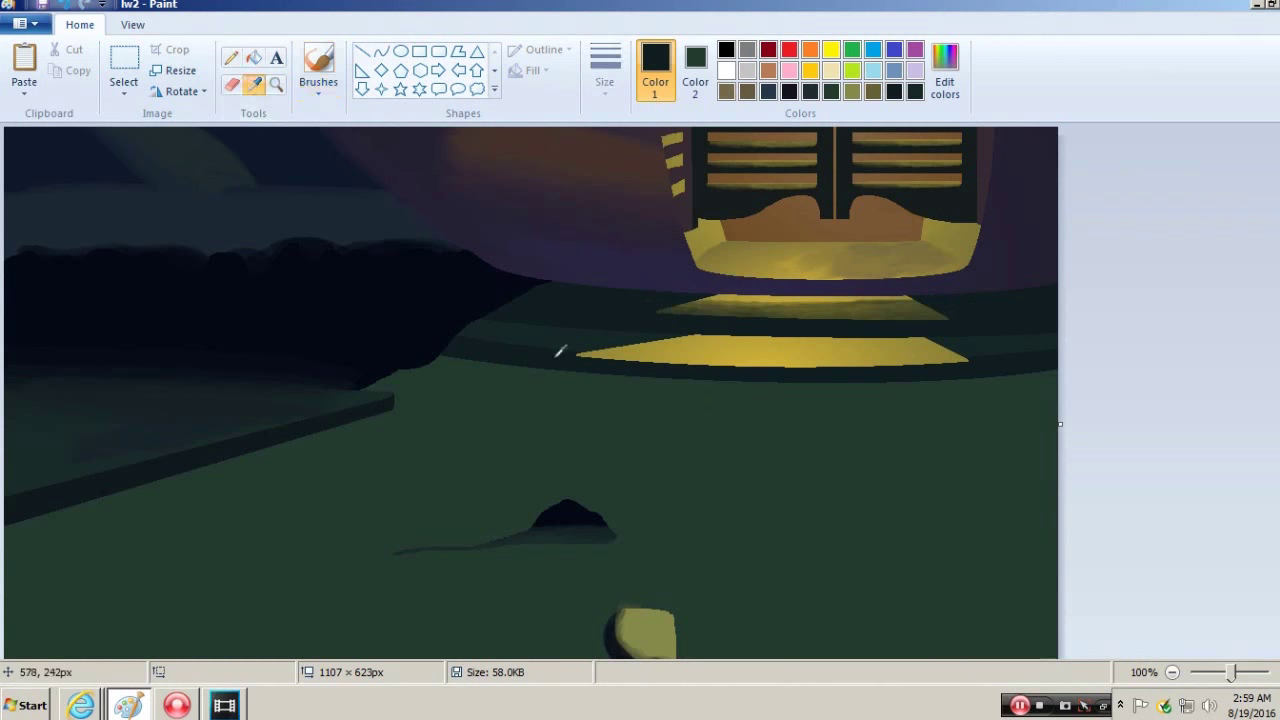
- Brush dark textured shading across the lower gold light patch on the steps, redoing the first attempt
left_click_drag(578, 352, 968, 352)
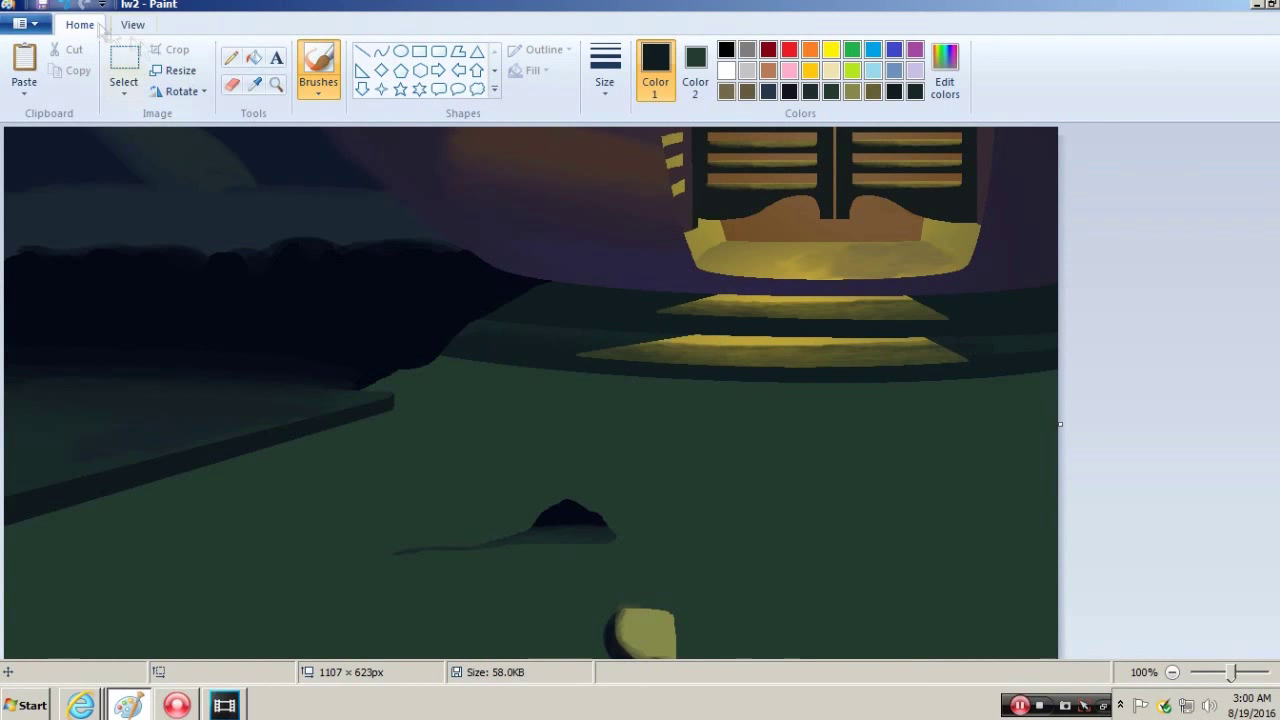
key("ctrl+z")
left_click_drag(648, 346, 980, 349)
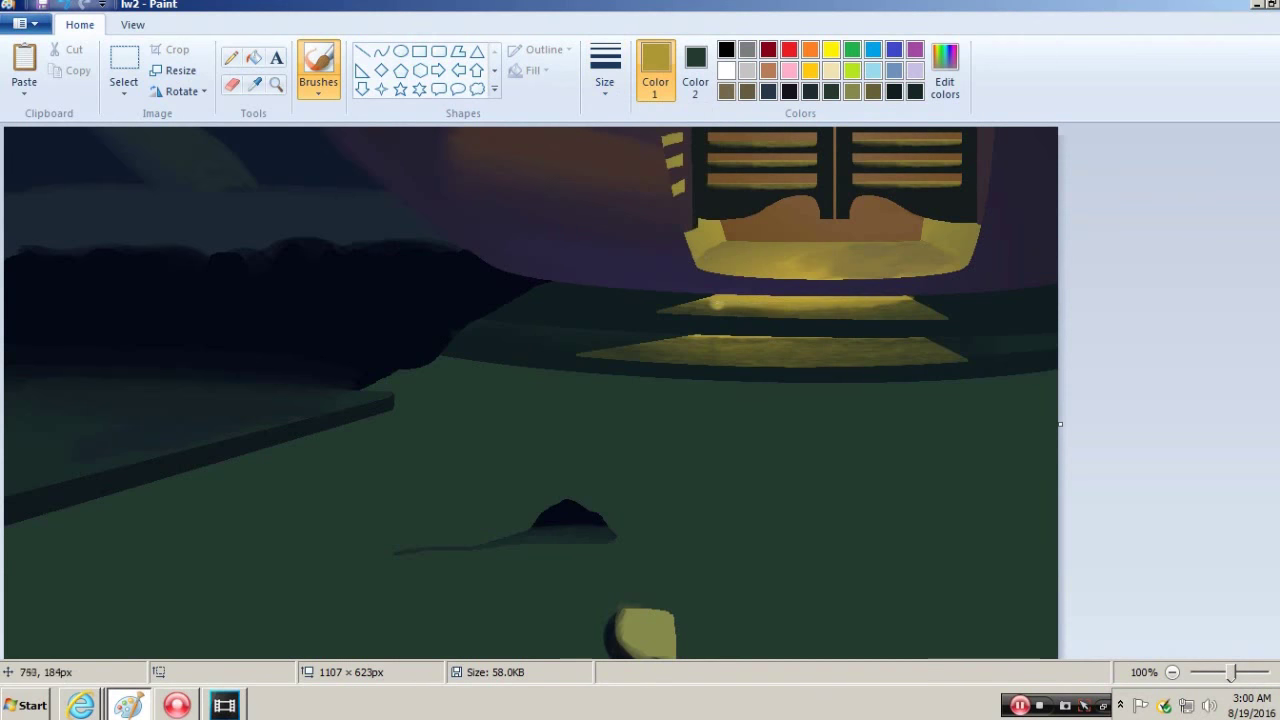
- Extend the near-black shadow around the lower edge of the olive stone
scroll(231, 640, "down", 1)
left_click(567, 447)
left_click(607, 88)
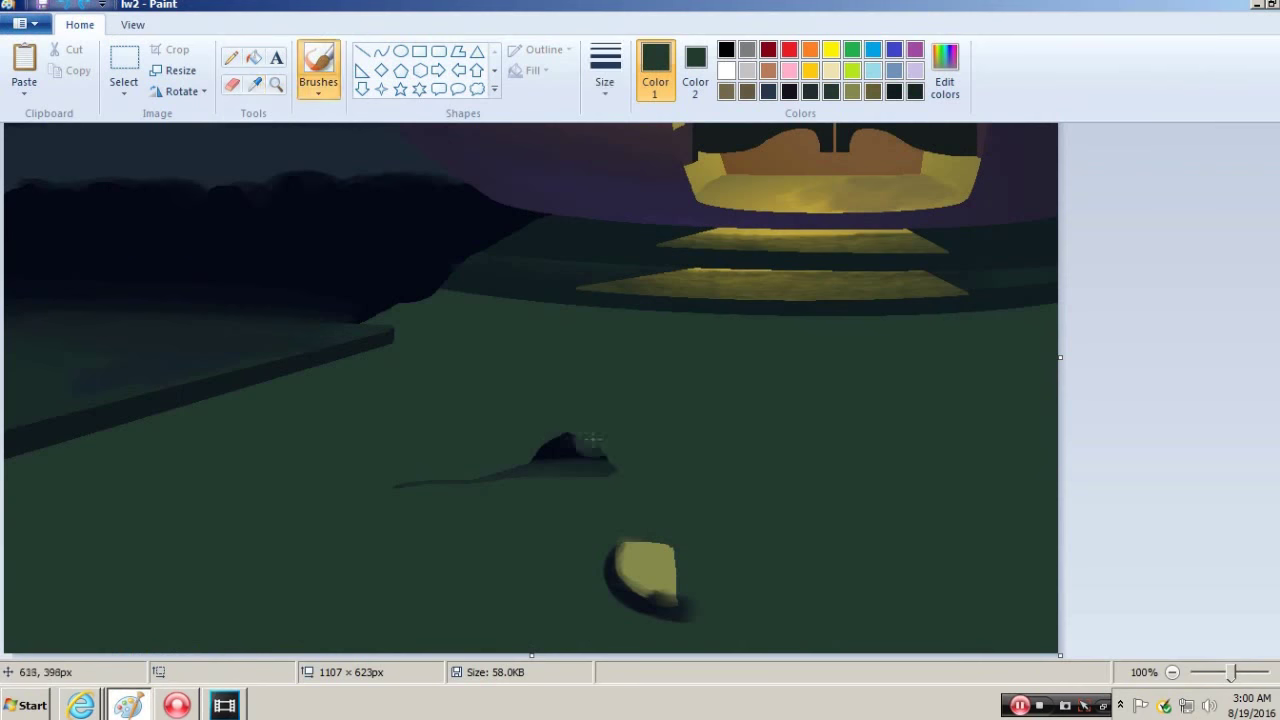
- Paint broad near-black horizontal strokes across the foreground along the bottom of the ground
left_click(607, 88)
left_click(649, 199)
mouse_move(608, 588)
left_mouse_down()
mouse_move(500, 568)
mouse_move(320, 630)
left_mouse_up()
left_click_drag(530, 575, 10, 570)
left_click(605, 88)
left_click(649, 199)
left_click_drag(1055, 575, 720, 595)
left_click_drag(970, 630, 397, 629)
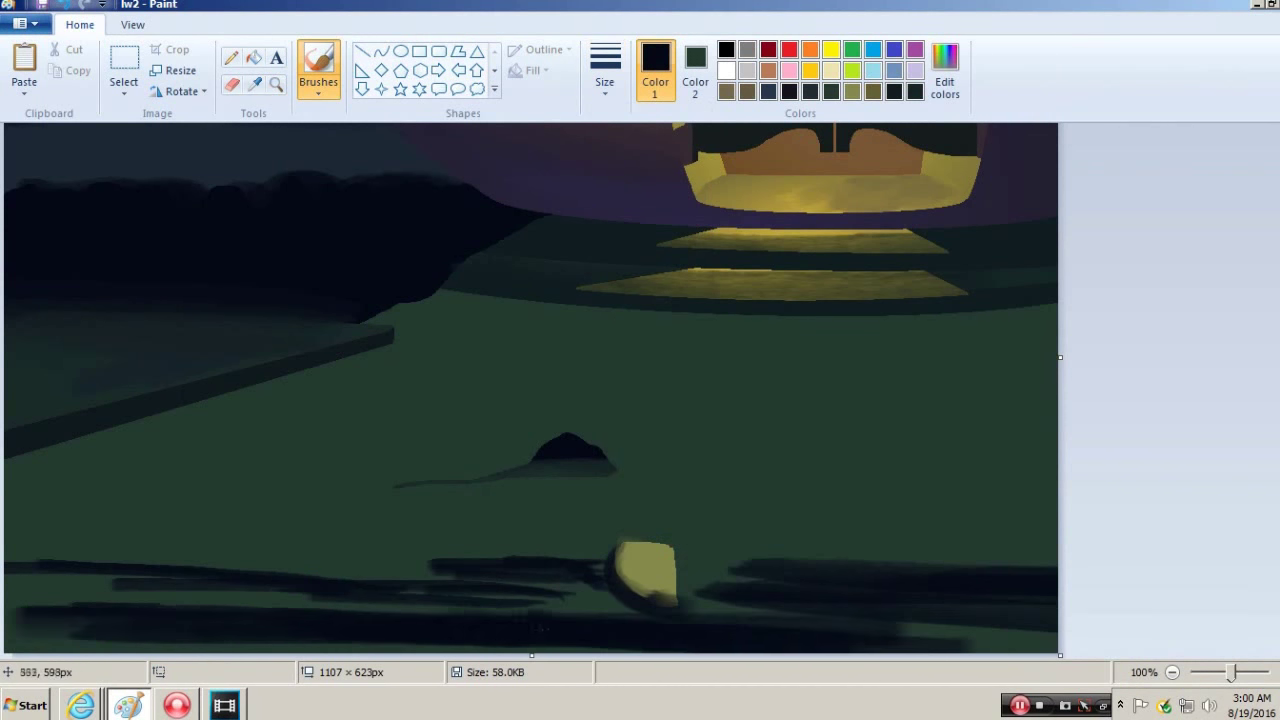
left_click_drag(520, 548, 6, 555)
- Sample olive gold from the lower light patch and brush horizontal streaks of reflected light across the green ground
left_click(771, 288)
left_click_drag(625, 352, 940, 356)
left_click_drag(1005, 385, 490, 400)
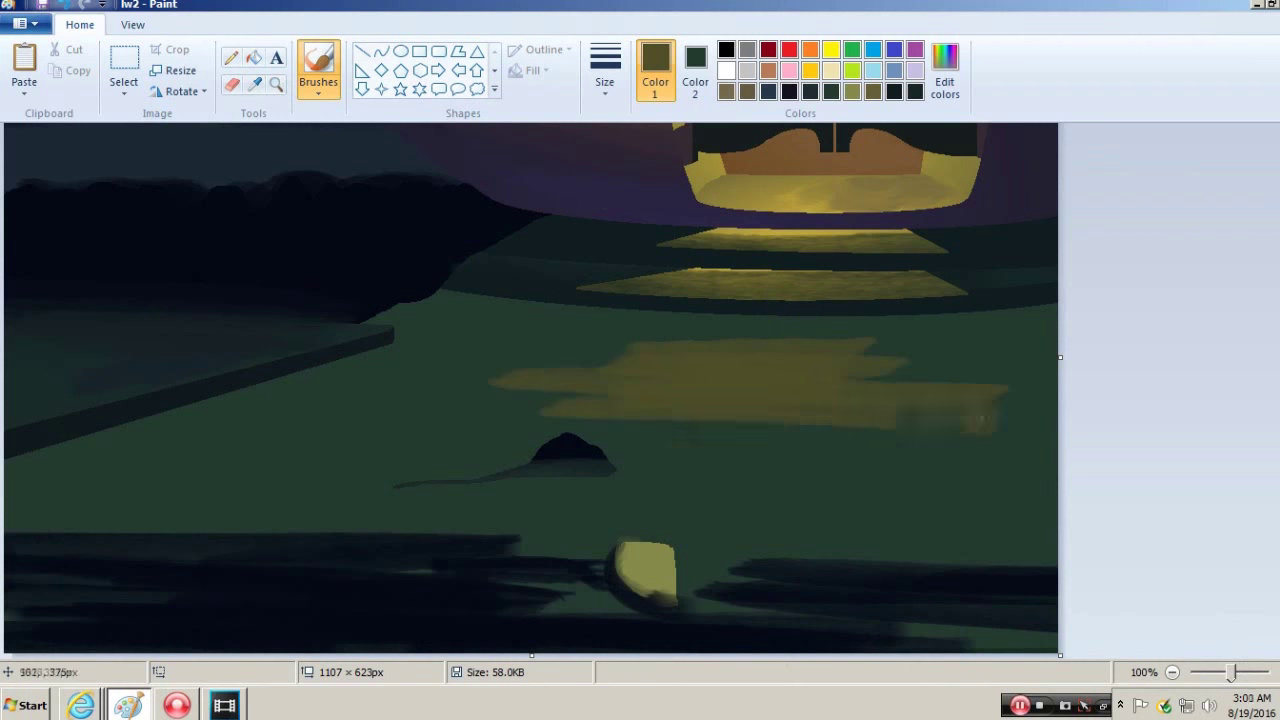
left_click_drag(640, 445, 1058, 462)
left_click_drag(790, 525, 285, 510)
left_click_drag(590, 400, 254, 425)
- Sample dark green from the wedge and break up the ground's light streaks with horizontal dark strokes
left_click(255, 84)
left_click(200, 300)
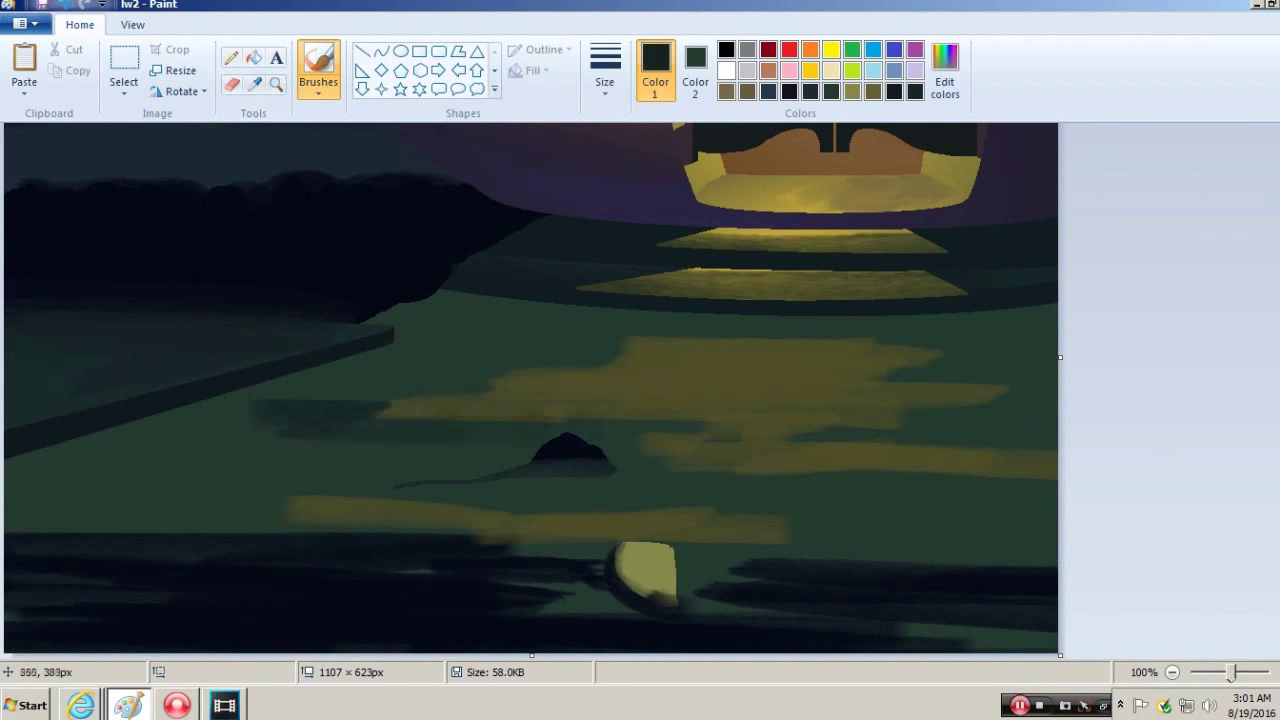
left_click_drag(560, 430, 320, 440)
left_click_drag(1058, 430, 678, 440)
left_click_drag(992, 365, 756, 370)
left_click_drag(928, 415, 612, 415)
left_click_drag(956, 545, 756, 545)
left_click_drag(996, 505, 678, 508)
left_click_drag(710, 545, 456, 548)
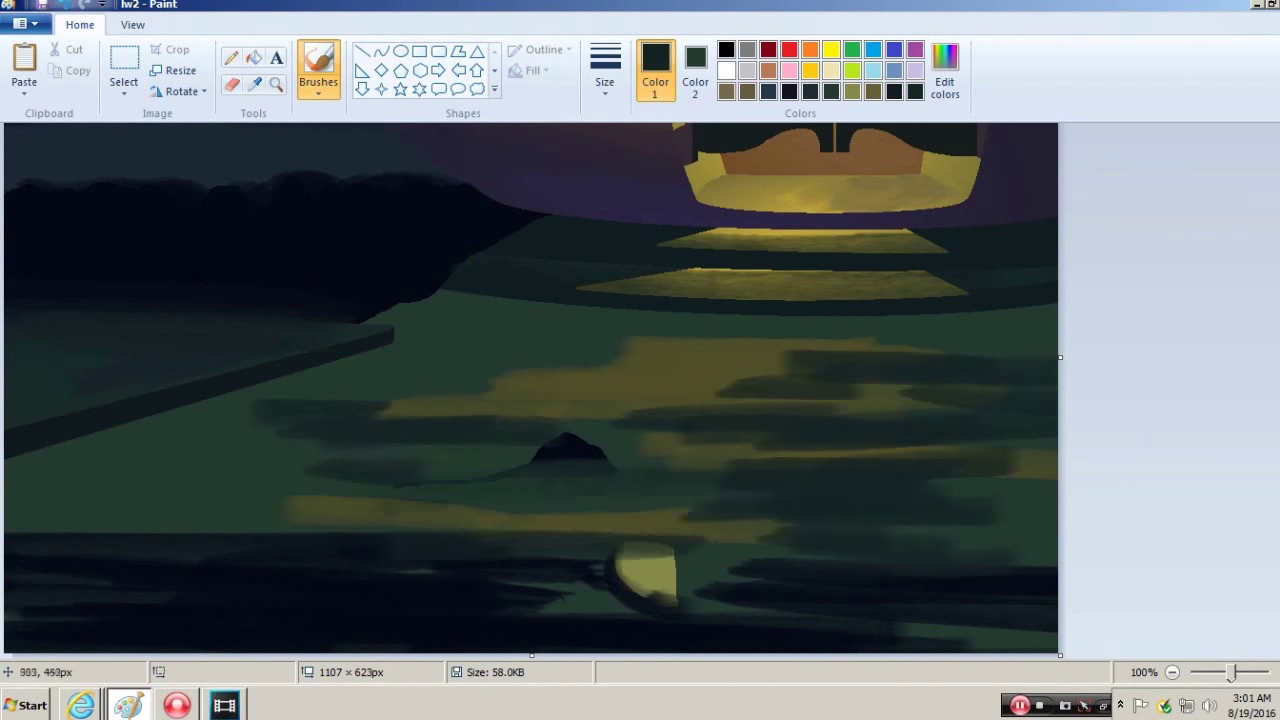
left_click_drag(722, 510, 16, 508)
left_click_drag(700, 356, 335, 360)
left_click_drag(815, 332, 408, 322)
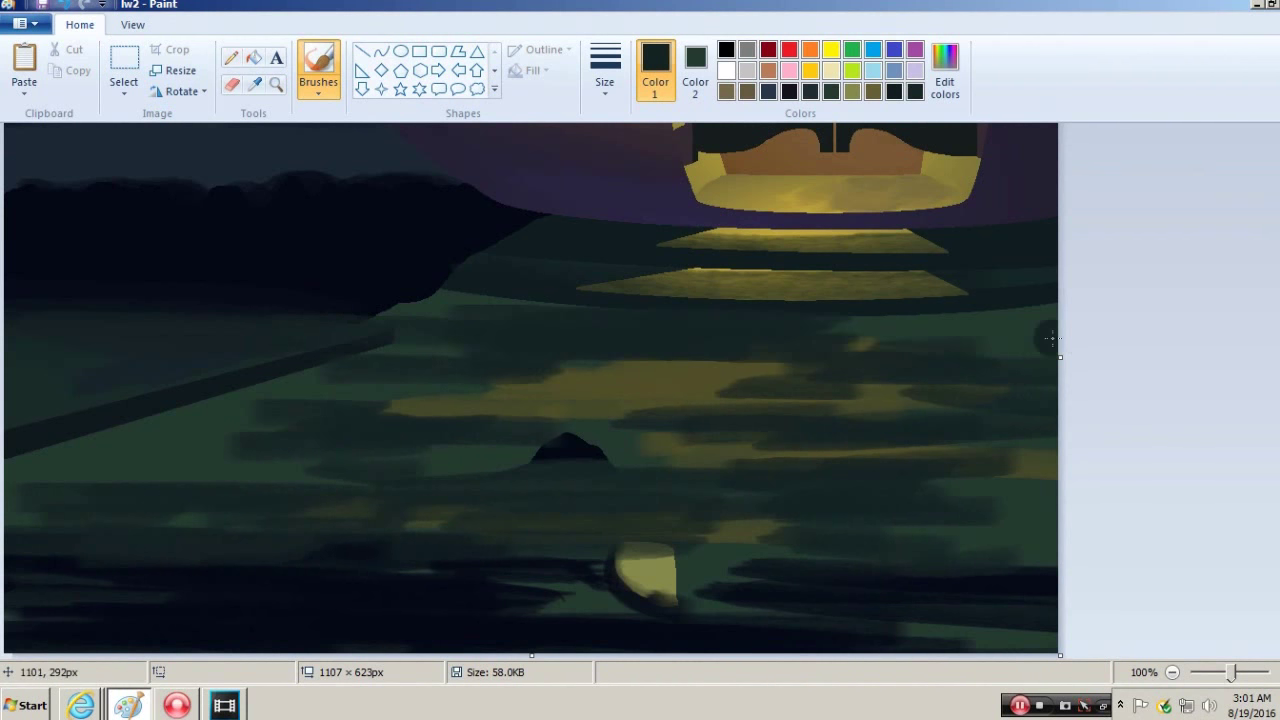
left_click(66, 6)
left_click(66, 6)
left_click(66, 6)
left_click(124, 70)
right_click(917, 344)
key("Escape")
- Sample the olive gold and brush broad strokes of light across the ground directly below the steps
left_click(255, 84)
key("ctrl+y")
key("ctrl+y")
key("ctrl+z")
key("ctrl+y")
key("ctrl+y")
key("ctrl+y")
key("ctrl+y")
key("ctrl+y")
key("ctrl+y")
key("ctrl+y")
key("ctrl+y")
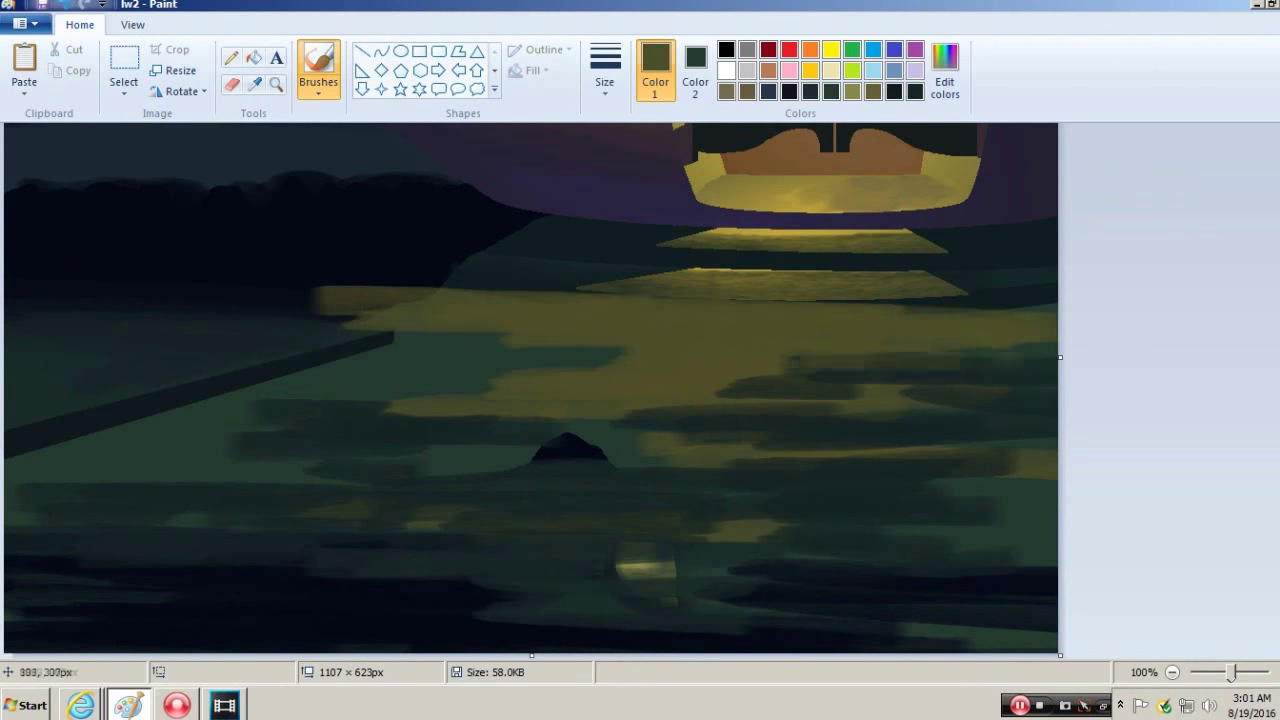
- Spread the olive light over the ground and break it up with dark strokes and thin curved lines
left_click(672, 418)
key("ctrl+z")
key("ctrl+z")
key("ctrl+z")
key("ctrl+z")
key("ctrl+z")
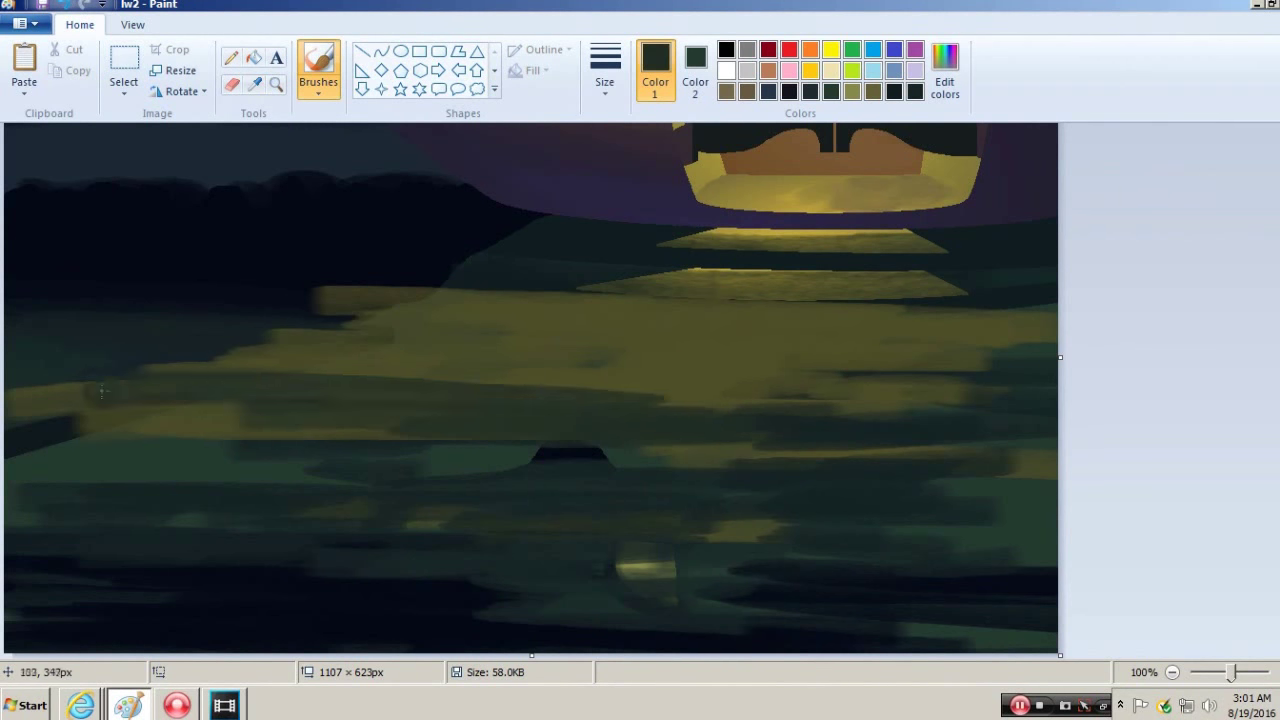
left_click(255, 84)
left_click(356, 574)
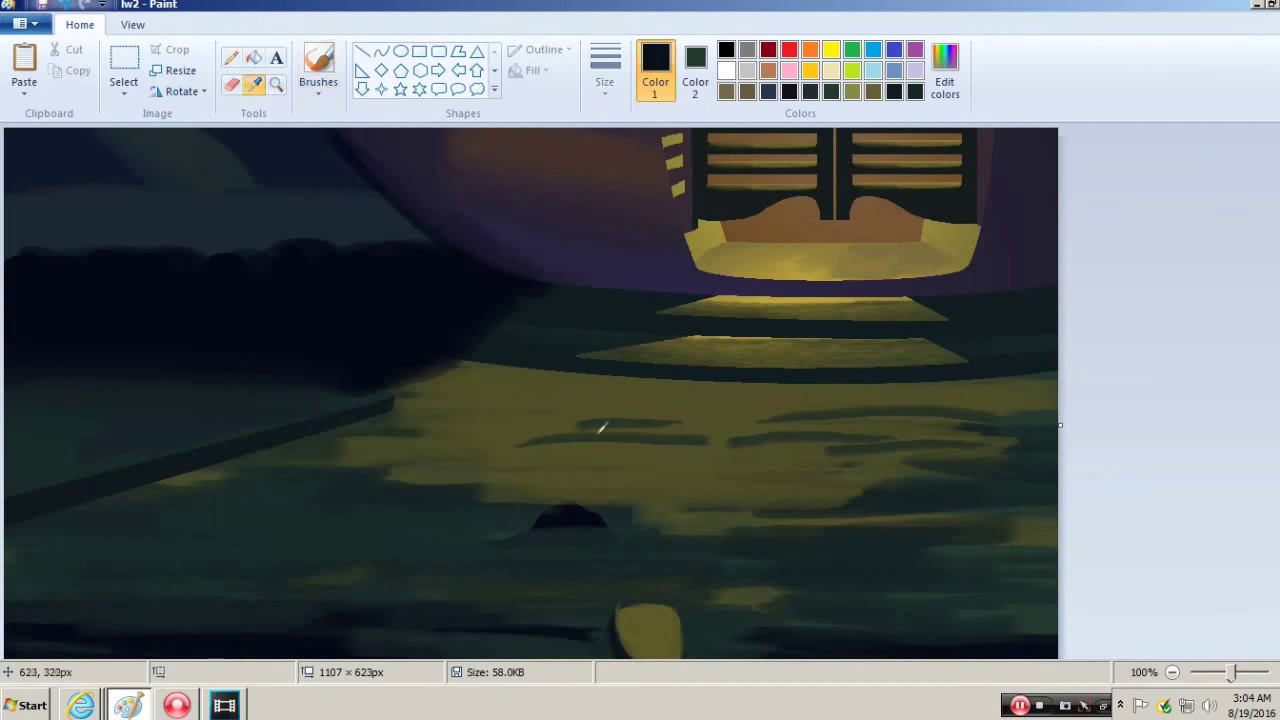
- Sample ground colours to break up the light below the steps with dark olive strokes and add a small pale triangular stone
left_click(599, 431)
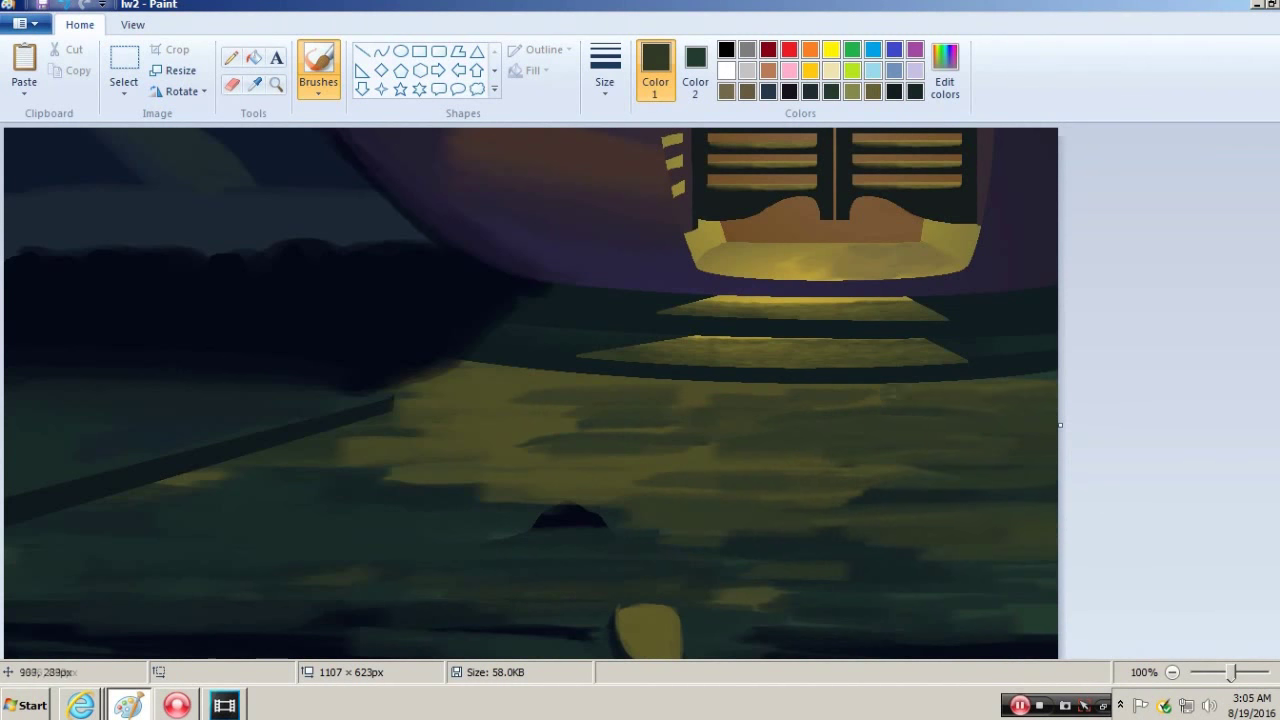
left_click(255, 86)
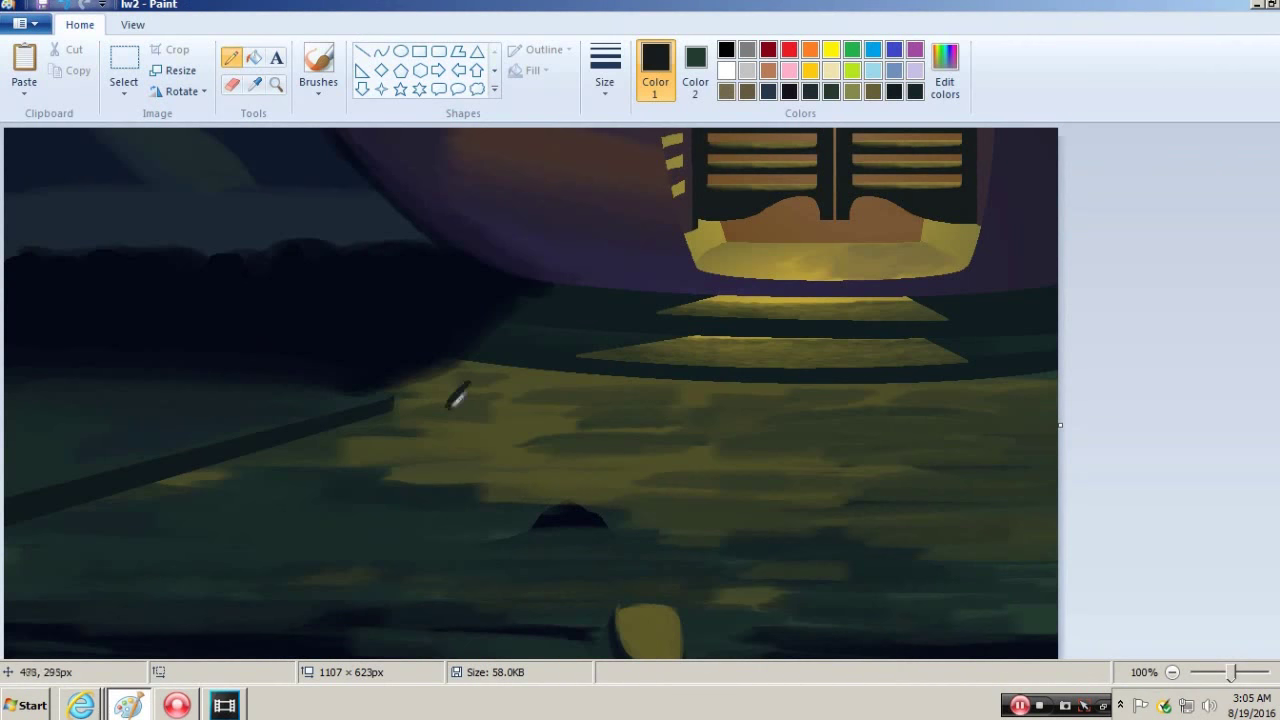
left_click(255, 86)
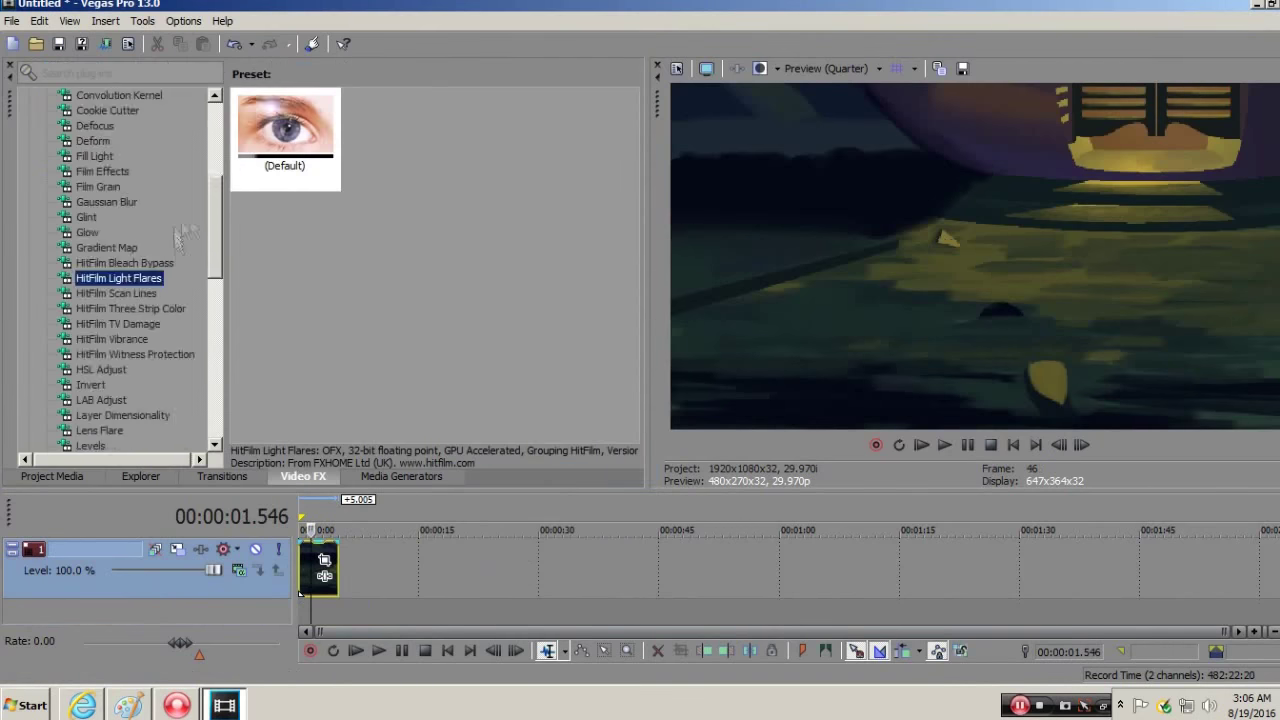
- Switch to Vegas Pro and apply the Gaussian Blur effect's Light Blur preset to the lw2 clip
left_click_drag(215, 230, 218, 300)
scroll(120, 270, "up", 5)
left_click_drag(143, 157, 320, 570)
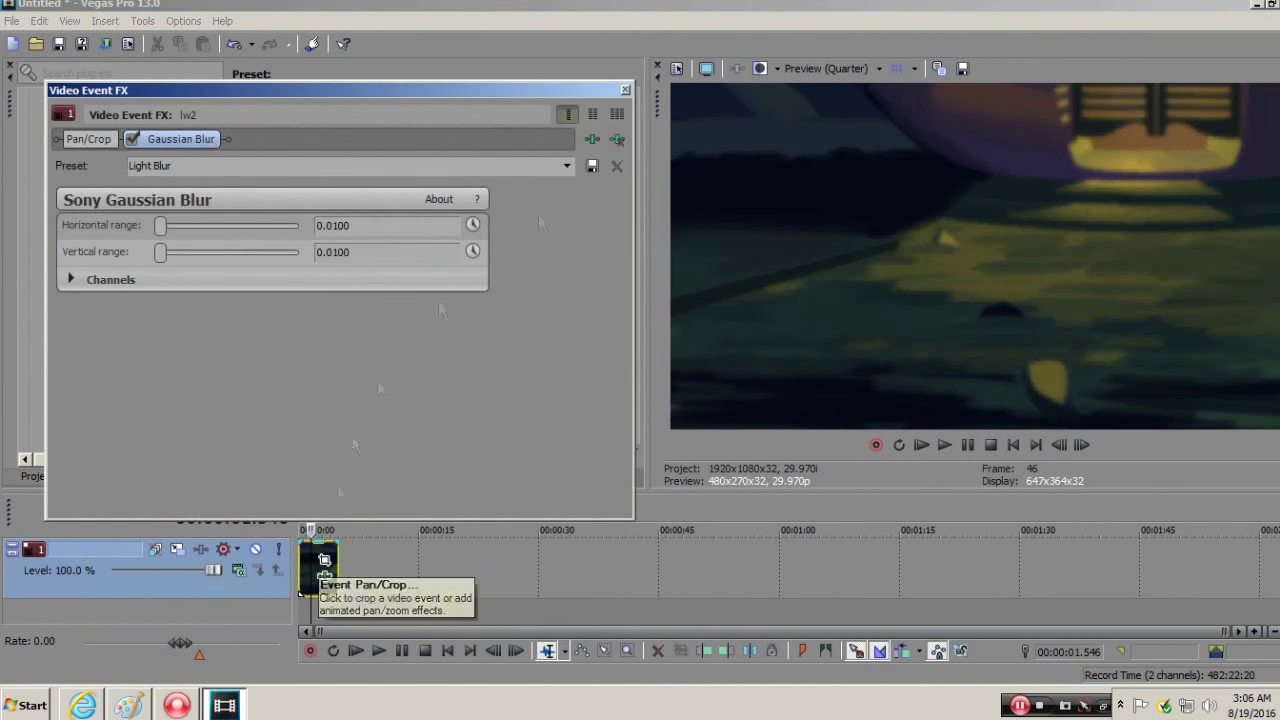
- Set the preview quality to Full and reapply Light Blur to the clip with a horizontal range of 0.0150
left_click(625, 89)
left_click(878, 68)
left_click(931, 136)
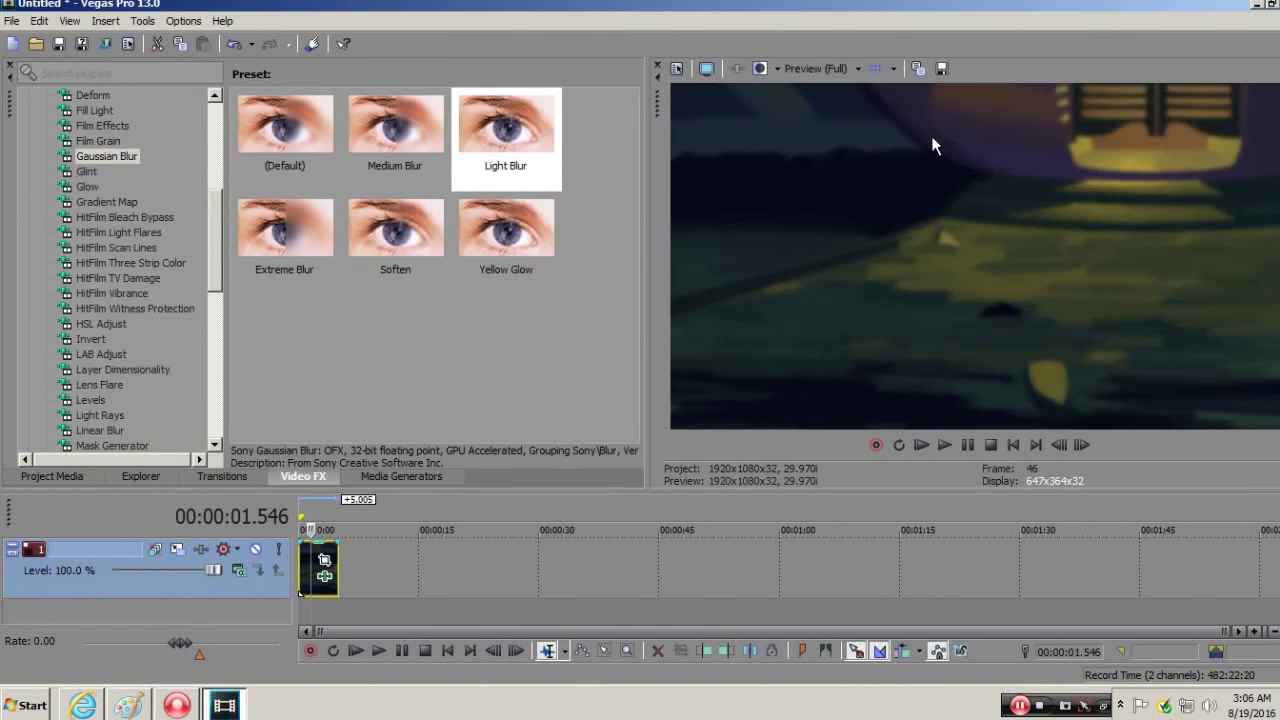
left_click_drag(505, 140, 322, 570)
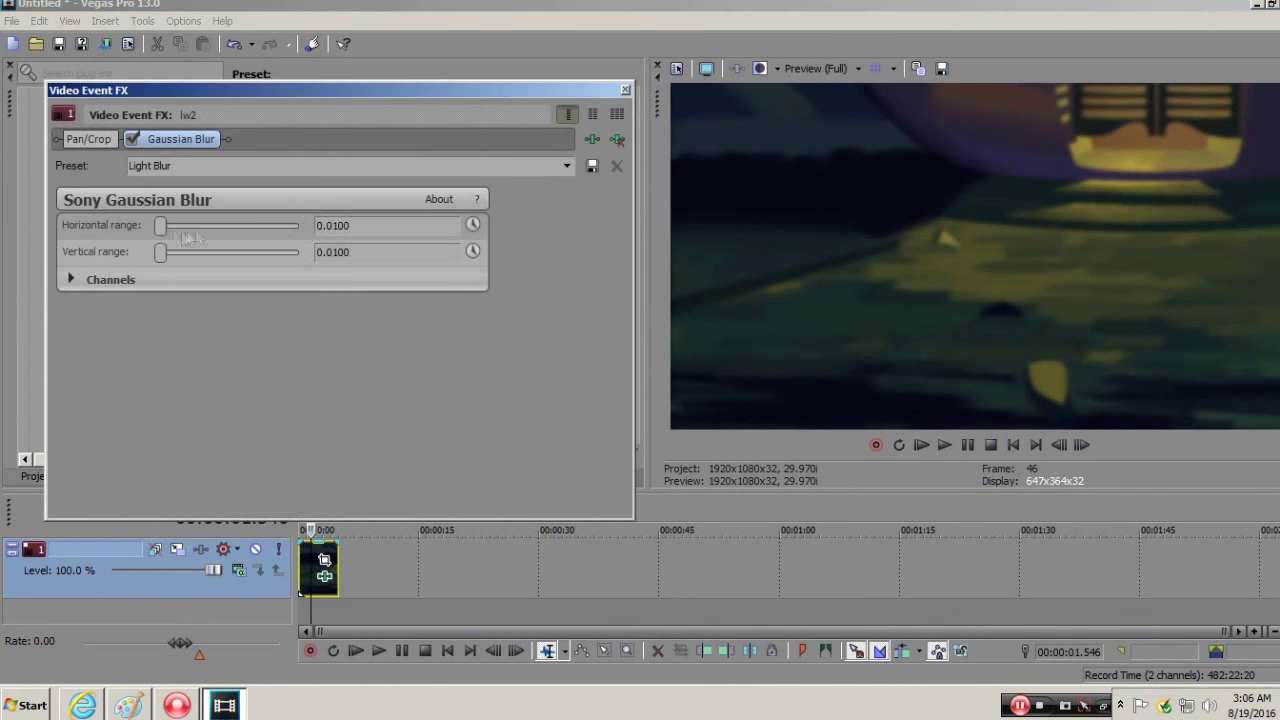
key("Return")
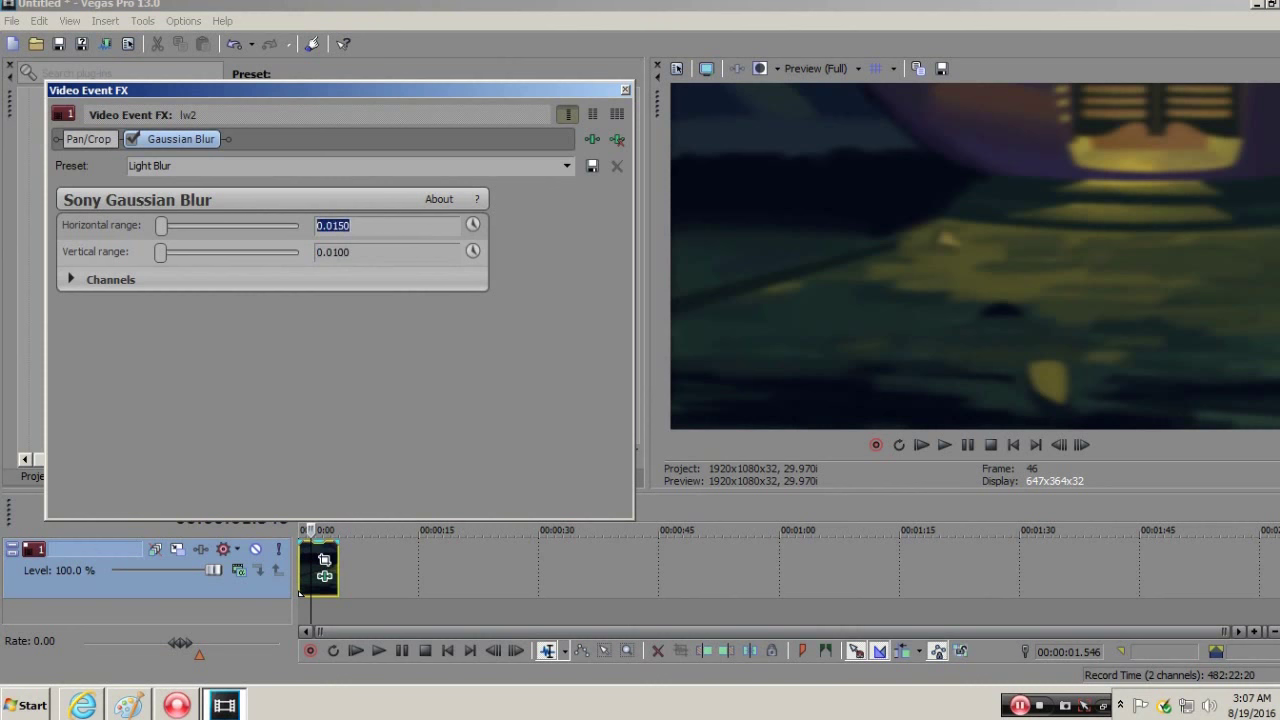
- Render the blurred background as k.wmv, open the rendered video and return to Vegas Pro
left_click(624, 89)
left_click(11, 20)
left_click(60, 200)
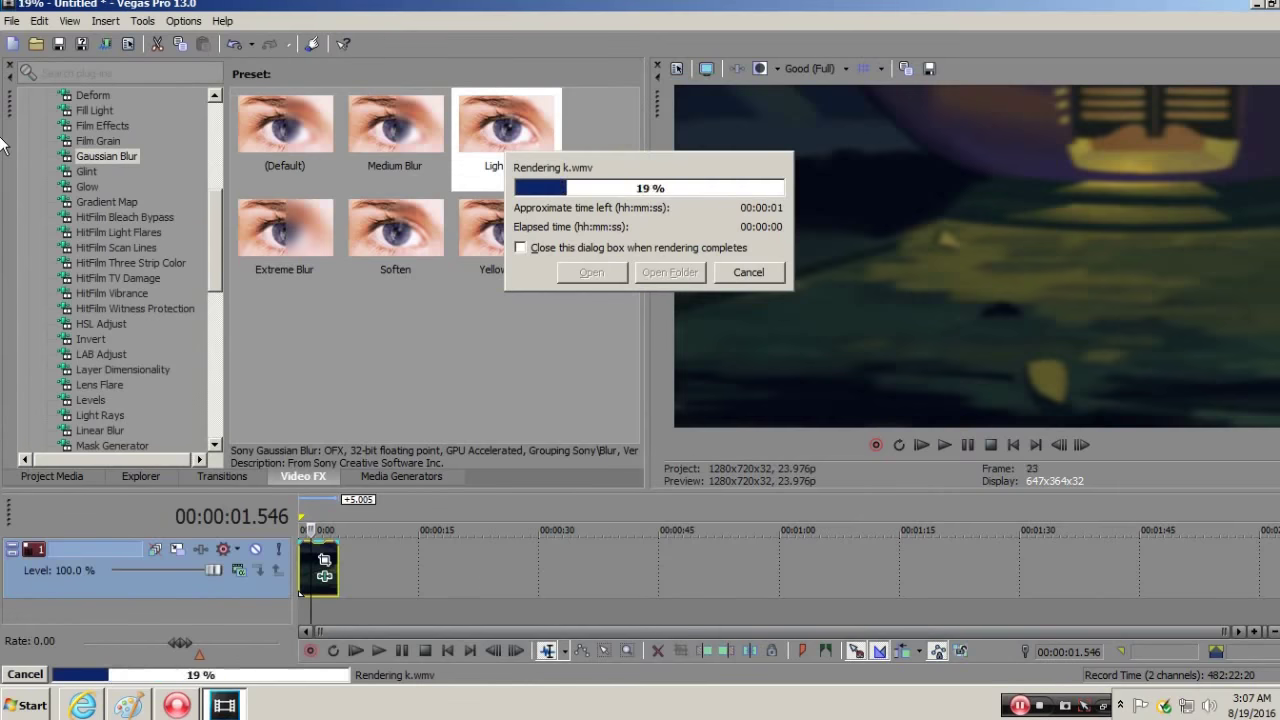
left_click(591, 272)
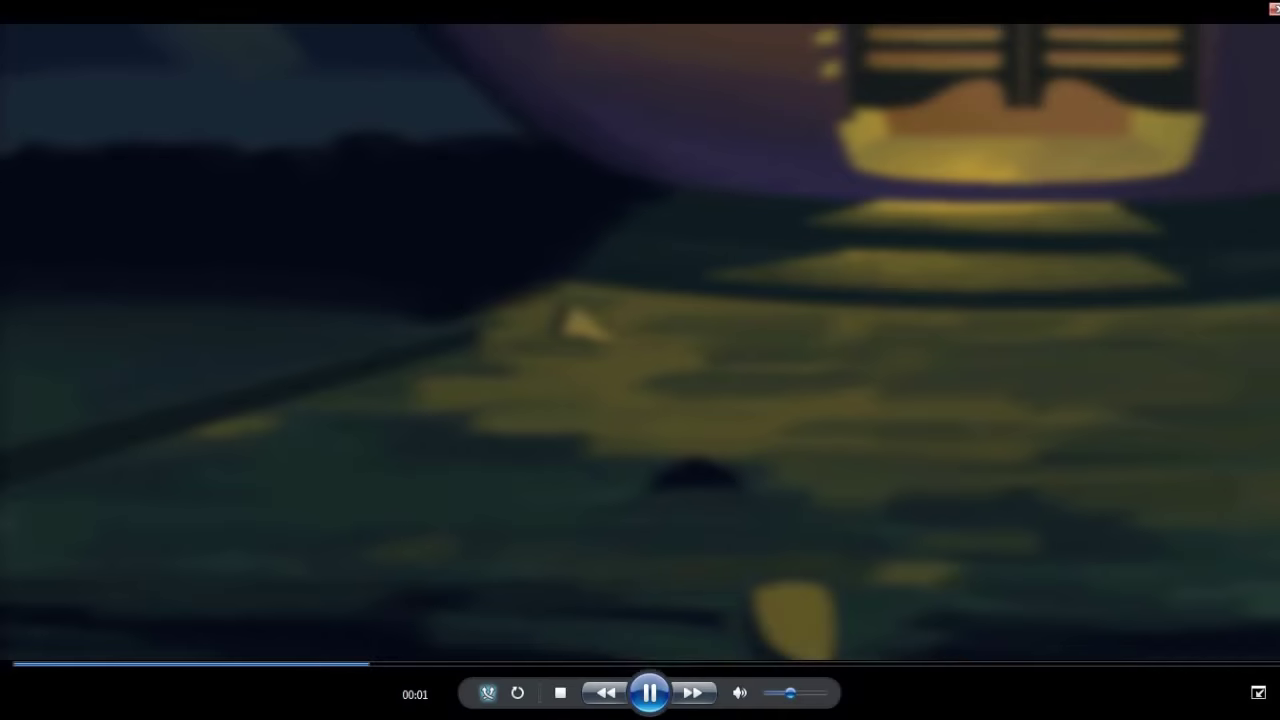
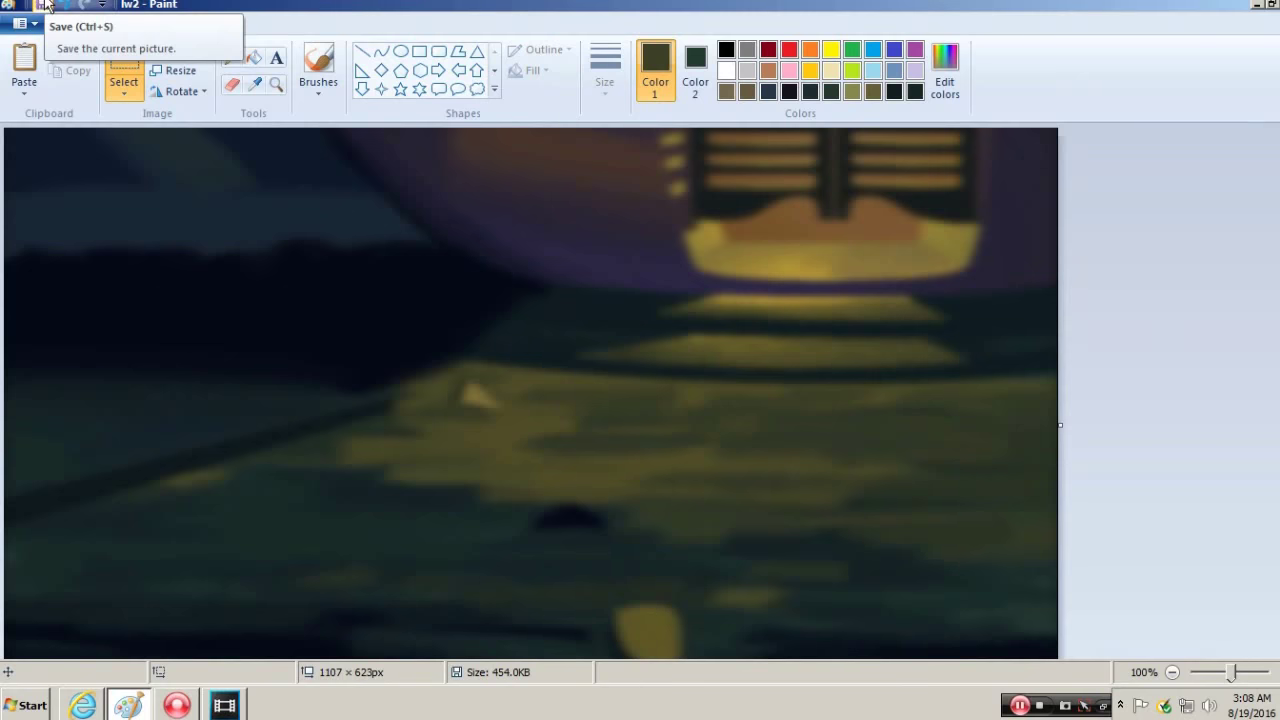
left_click(224, 705)
left_click(224, 705)
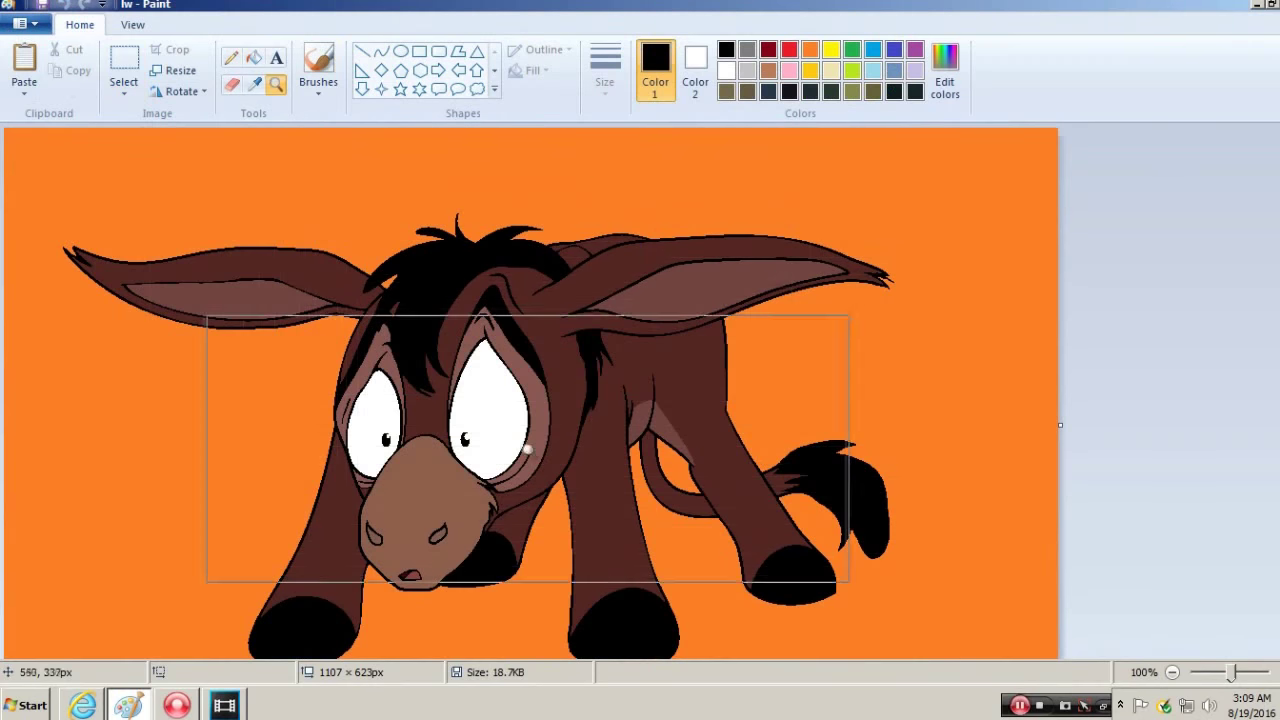
- In Paint's lw donkey picture, brush olive and sampled brown shading along the donkey's back and blend it into the body
key("Escape")
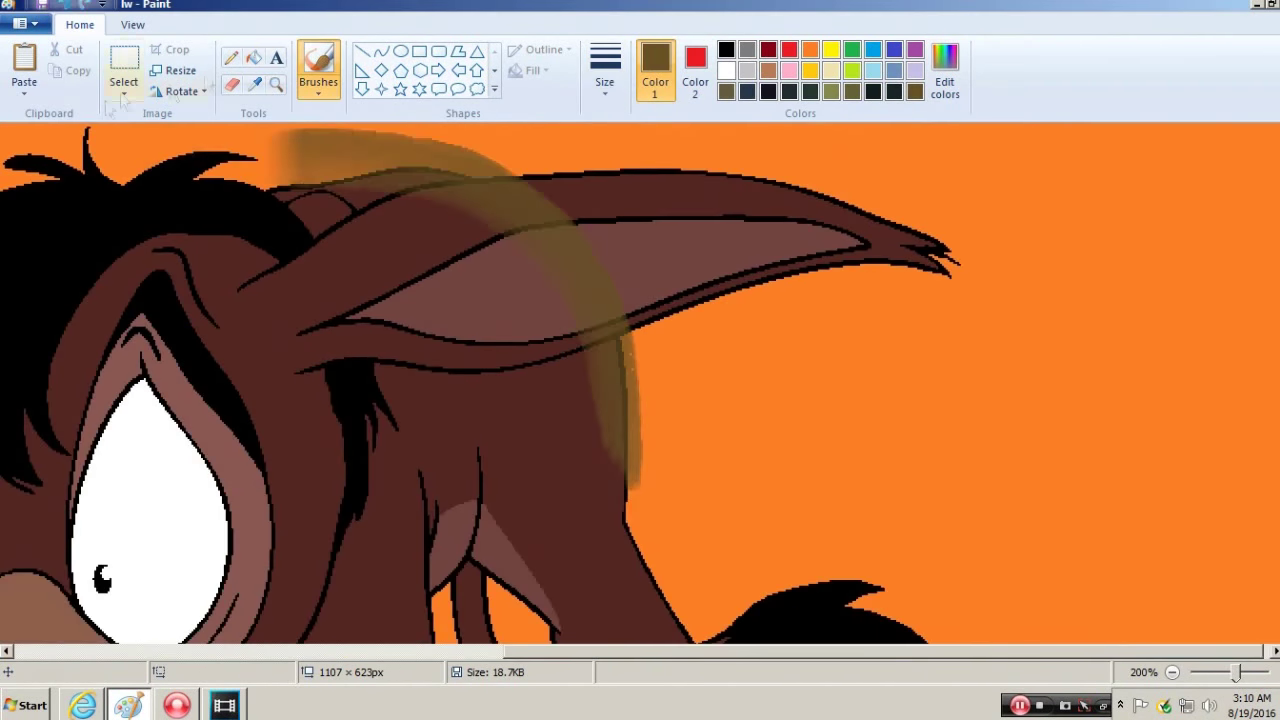
left_click(254, 85)
left_click(340, 200)
left_click_drag(262, 205, 632, 500)
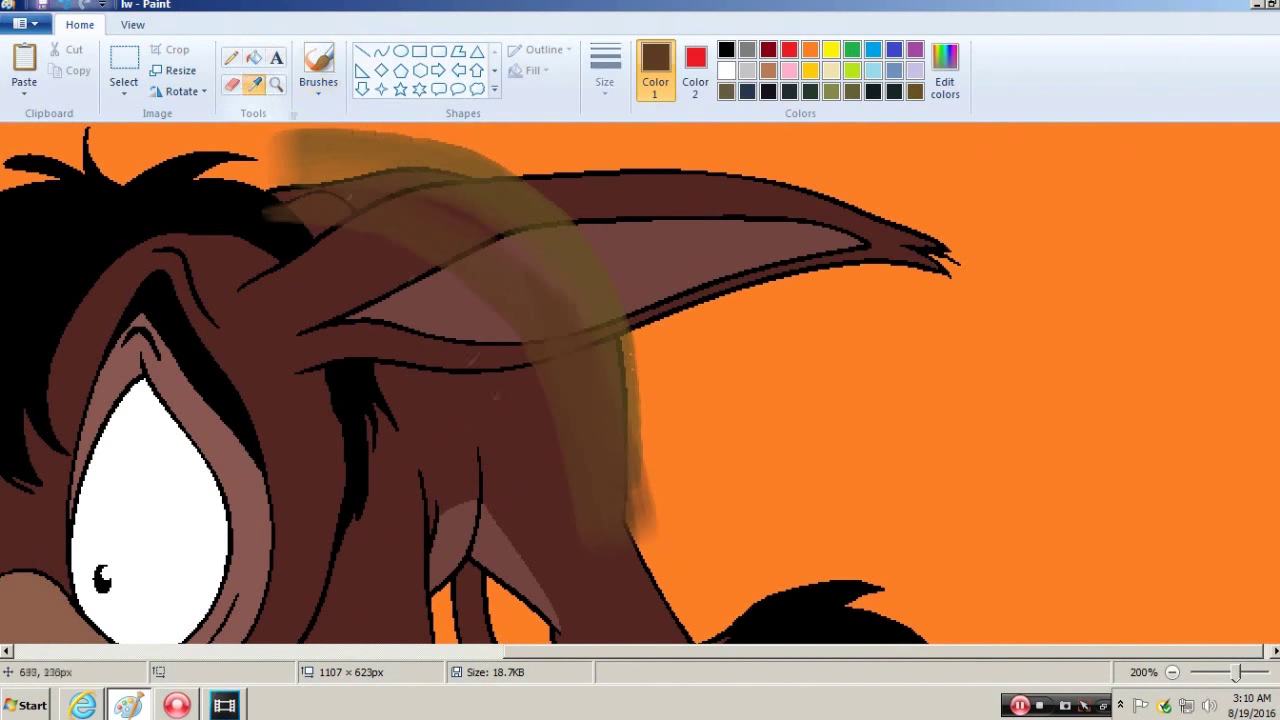
left_click_drag(432, 285, 530, 343)
left_click_drag(612, 485, 662, 585)
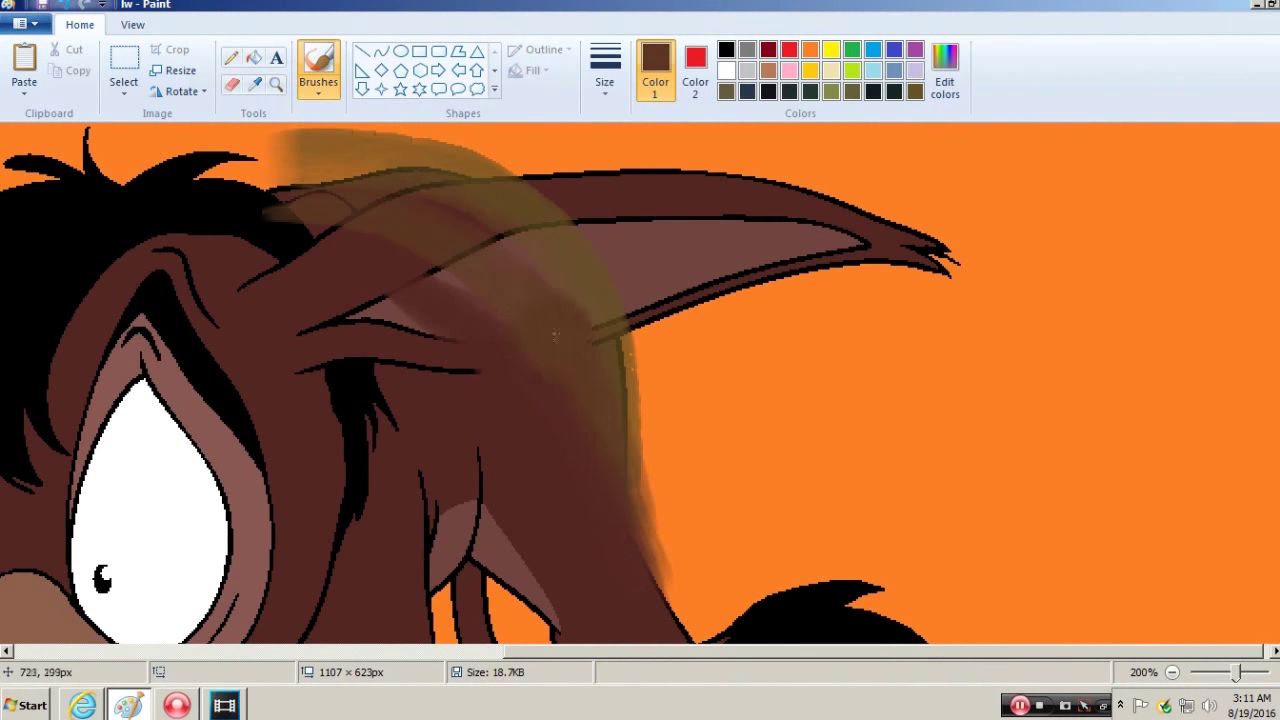
left_click_drag(580, 330, 695, 540)
left_click(254, 84)
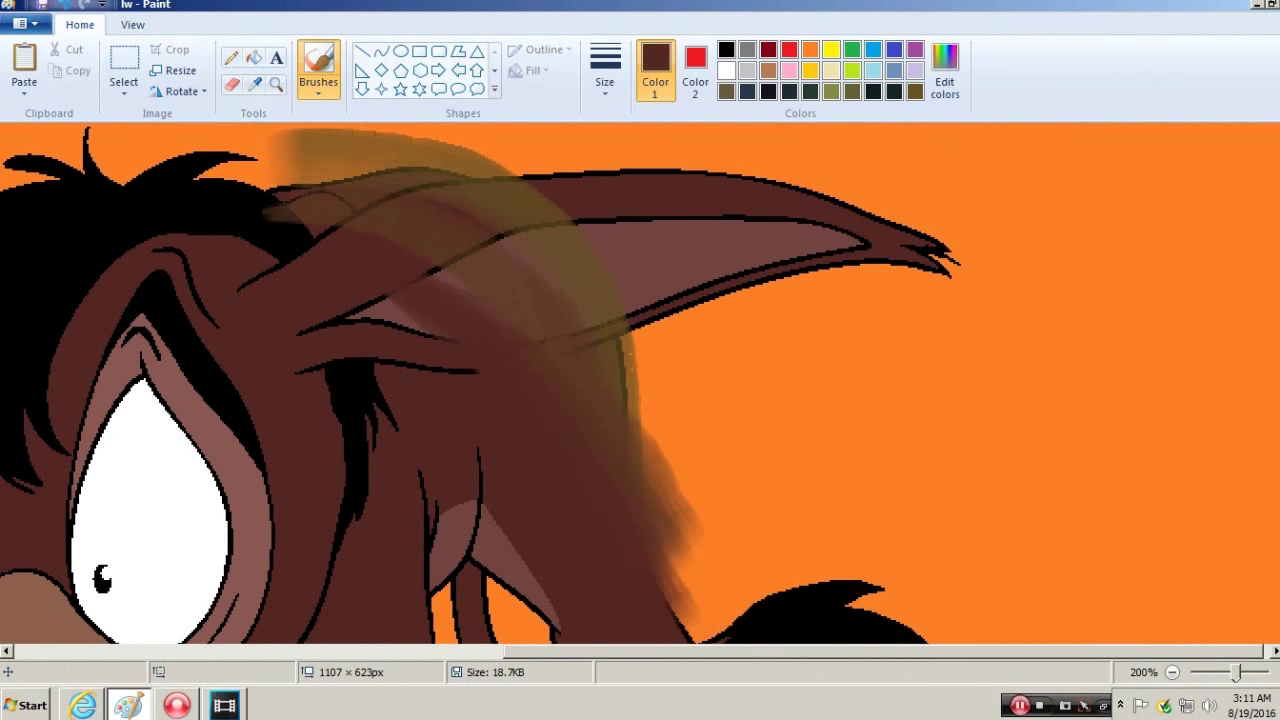
- Overlay the clean donkey artwork on the brushed body to confine the shading within the outlines of the back
left_click(124, 70)
key("ctrl+Page_Down")
key("ctrl+Page_Down")
key("ctrl+z")
key("ctrl+Page_Up")
right_click(690, 232)
left_click(745, 334)
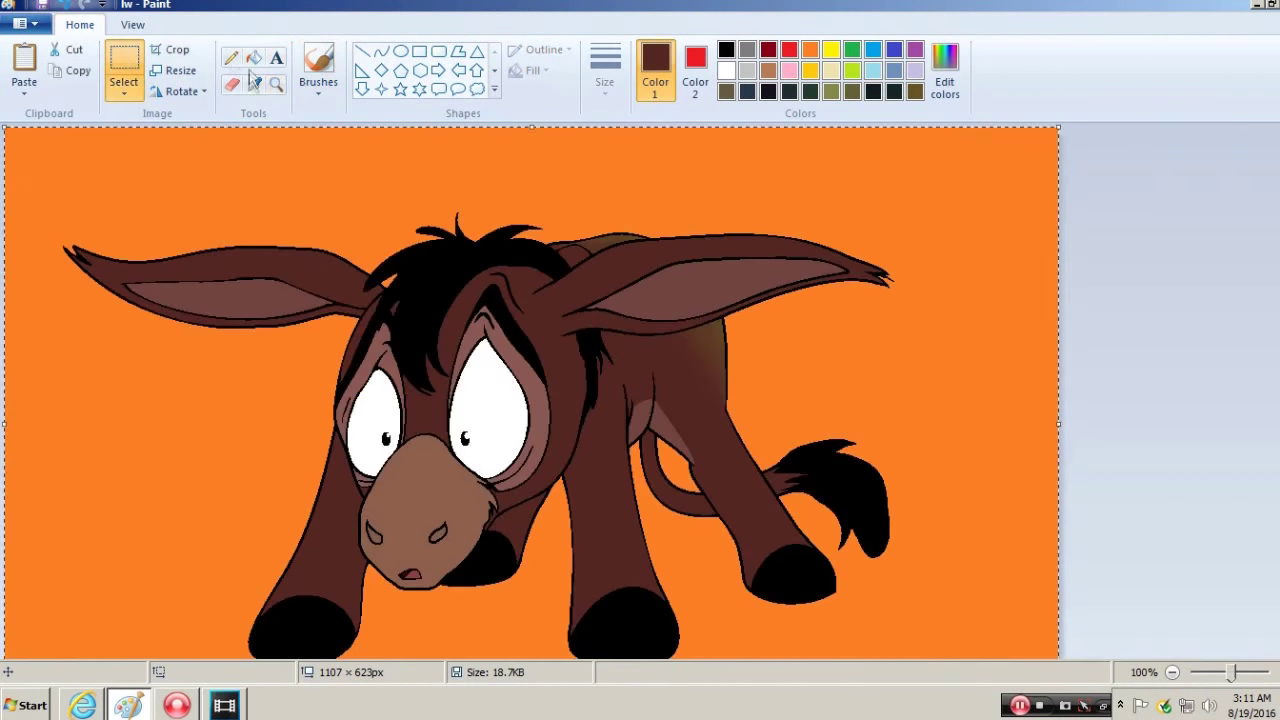
- Fill the head, far ear and tail with indigo, copy the whole picture as a mask, undo the fill and make indigo Color 2
left_click(254, 58)
left_click(894, 49)
left_click(470, 300)
key("ctrl+a")
right_click(645, 255)
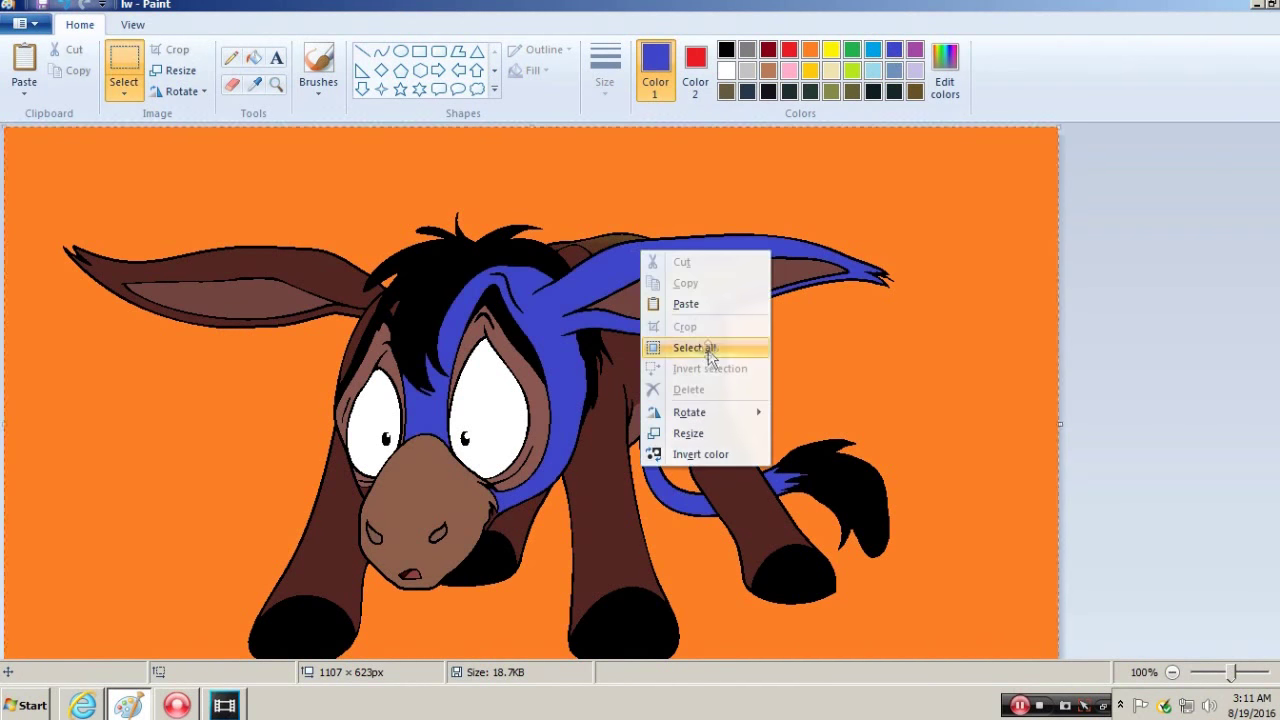
left_click(695, 347)
key("ctrl+z")
left_click(695, 70)
- Brush olive along the large ear's upper edge, soften it with dark brown, and shade the tail the same way
key("ctrl+Page_Up")
left_click(915, 91)
mouse_move(945, 270)
left_mouse_down()
mouse_move(960, 280)
mouse_move(420, 185)
mouse_move(950, 290)
mouse_move(1020, 365)
left_mouse_up()
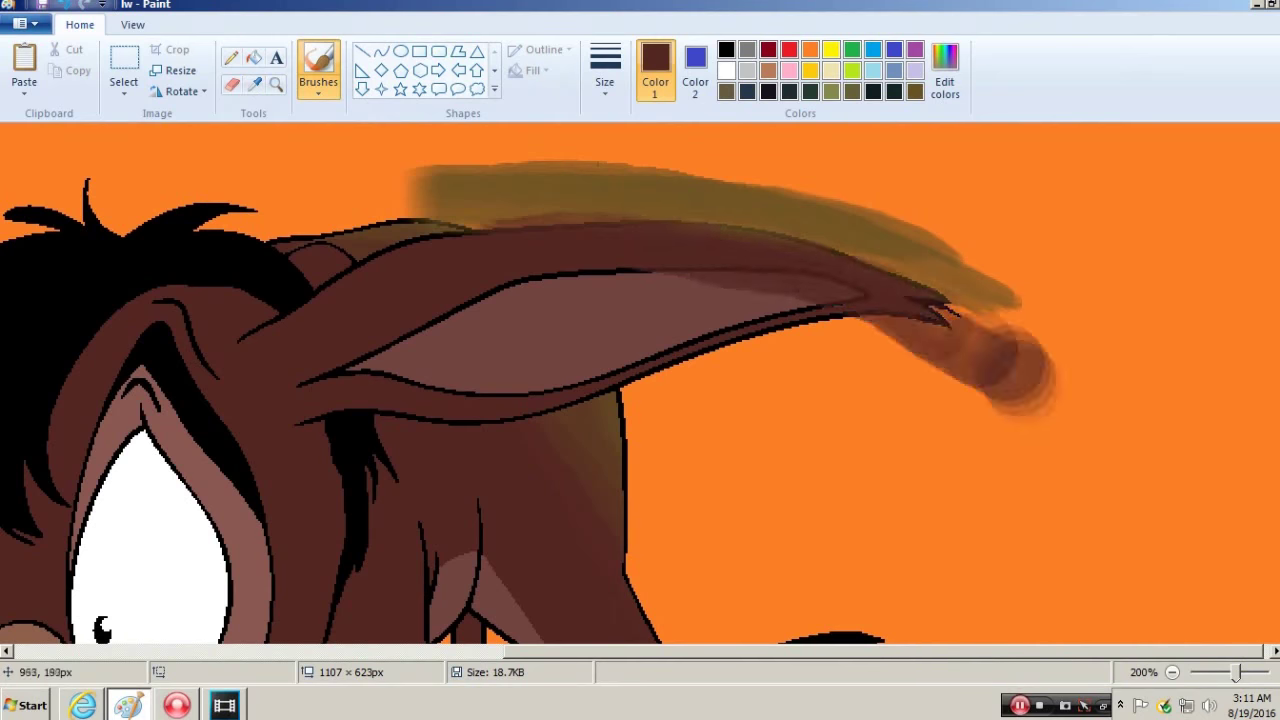
scroll(979, 350, "down", 3)
mouse_move(770, 400)
left_mouse_down()
mouse_move(470, 320)
mouse_move(530, 310)
left_mouse_up()
mouse_move(450, 310)
left_mouse_down()
mouse_move(599, 502)
mouse_move(835, 392)
left_mouse_up()
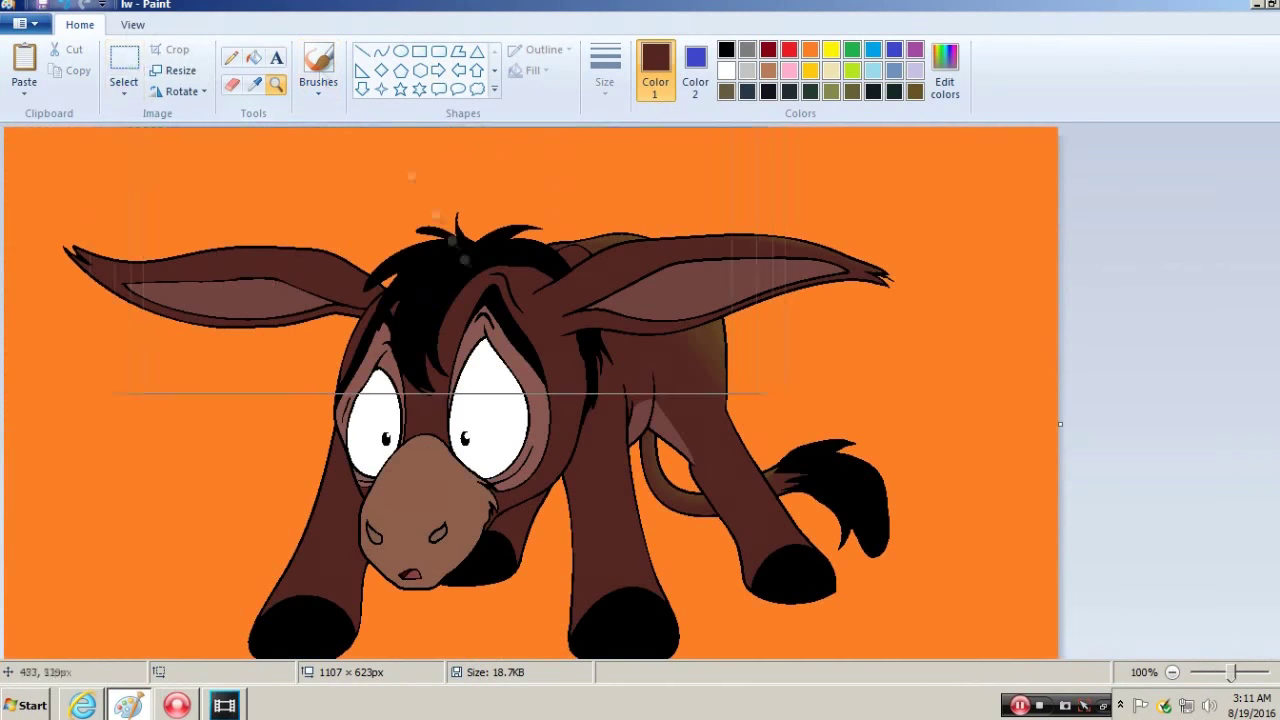
- Mix a darker inner-ear brown and brush shading along the upper edge of the large ear's inner area
right_click(571, 252)
key("Escape")
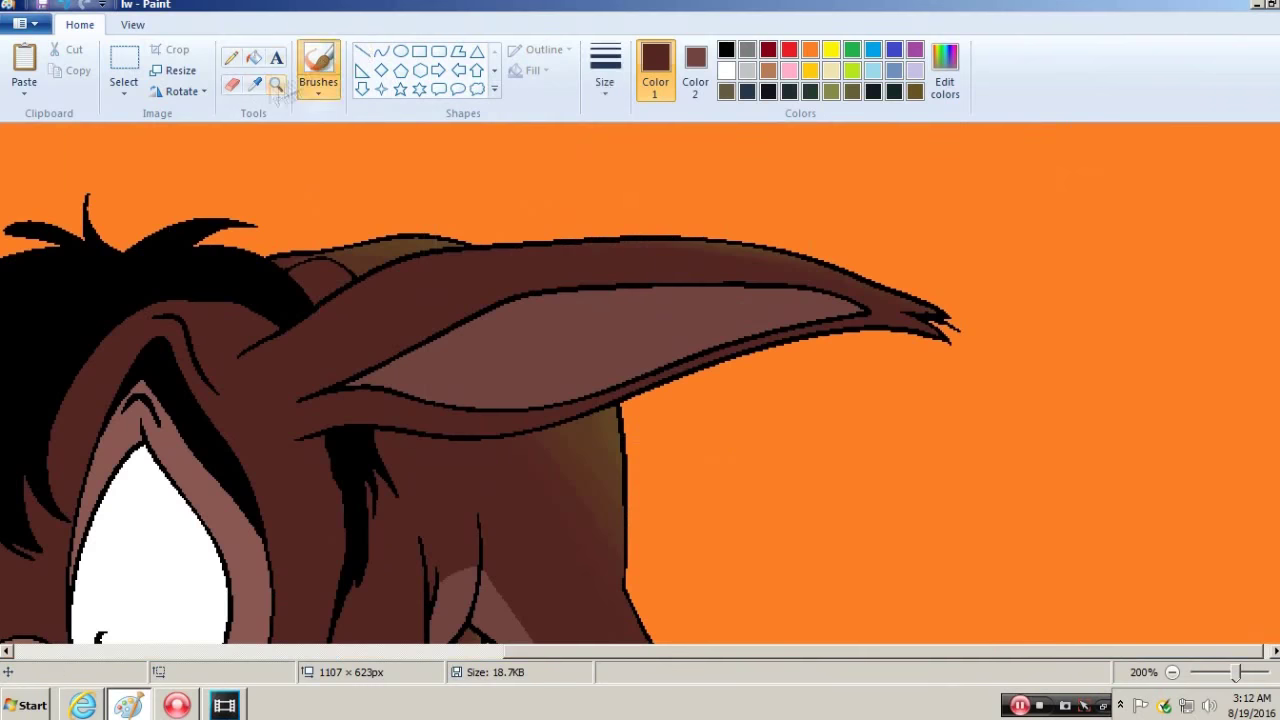
left_click(944, 75)
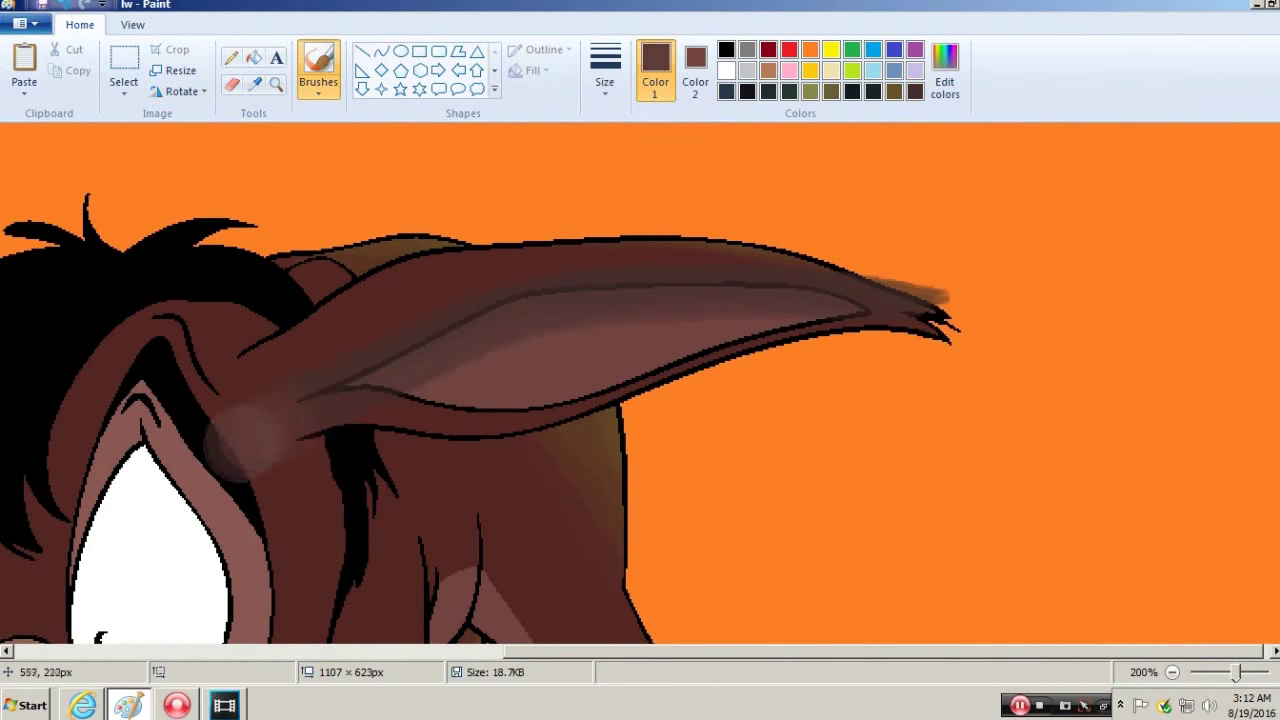
left_click(276, 84)
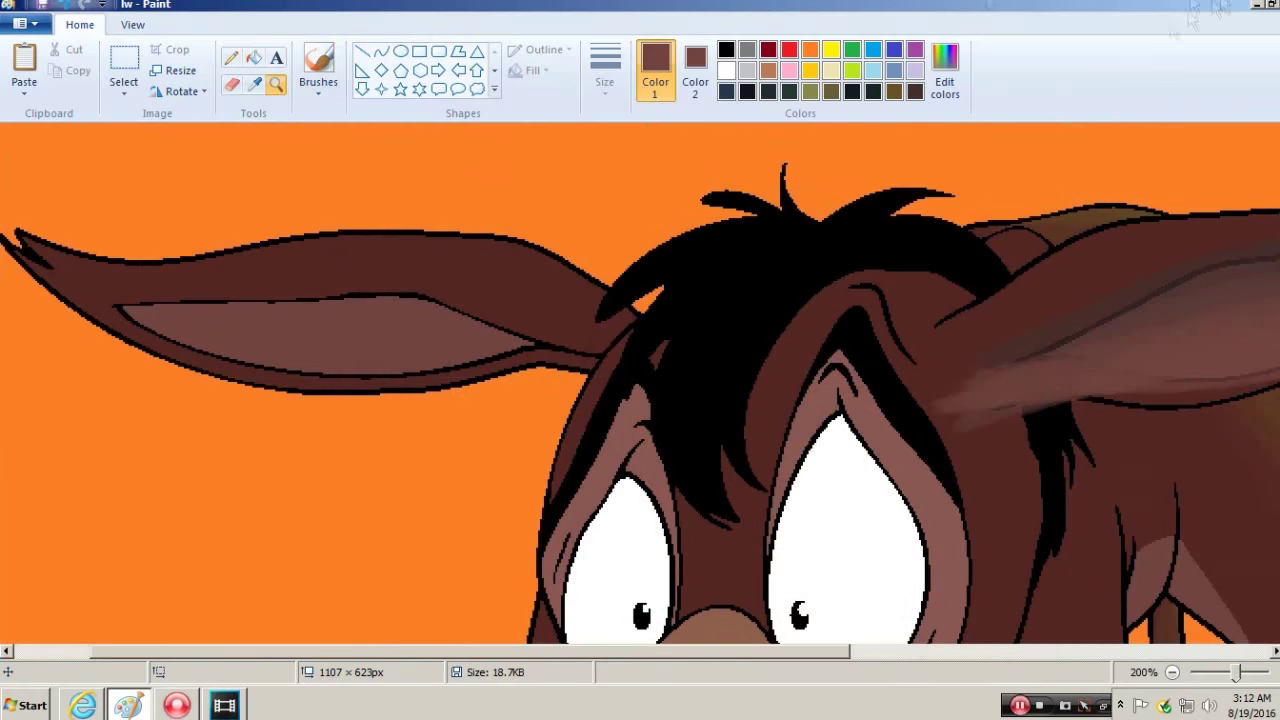
- Brush shading inside the other ear and overlay the clean donkey artwork to trim both inner-ear shadows
left_click(318, 60)
left_click_drag(520, 380, 75, 300)
left_click(276, 84)
right_click(200, 200)
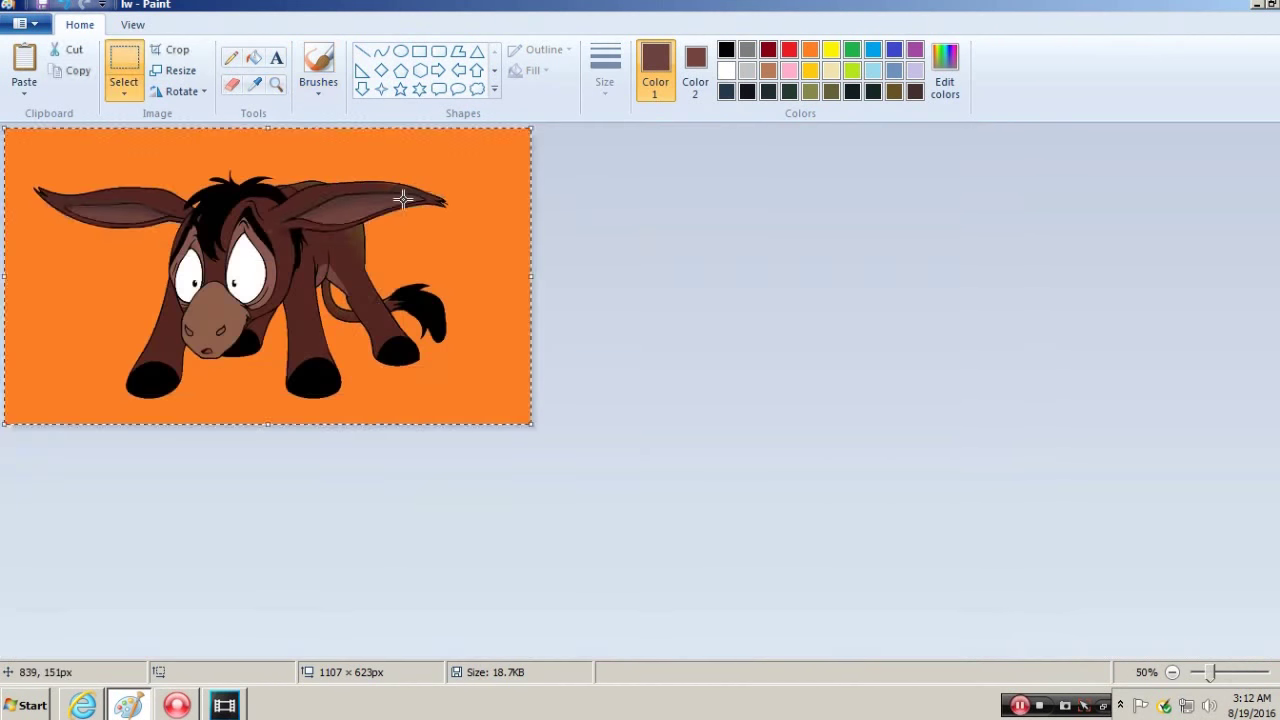
- Choose light grey and brush shading strokes over the whites of both eyes along their outer curves
scroll(403, 199, "up", 2)
right_click(651, 320)
left_click(695, 70)
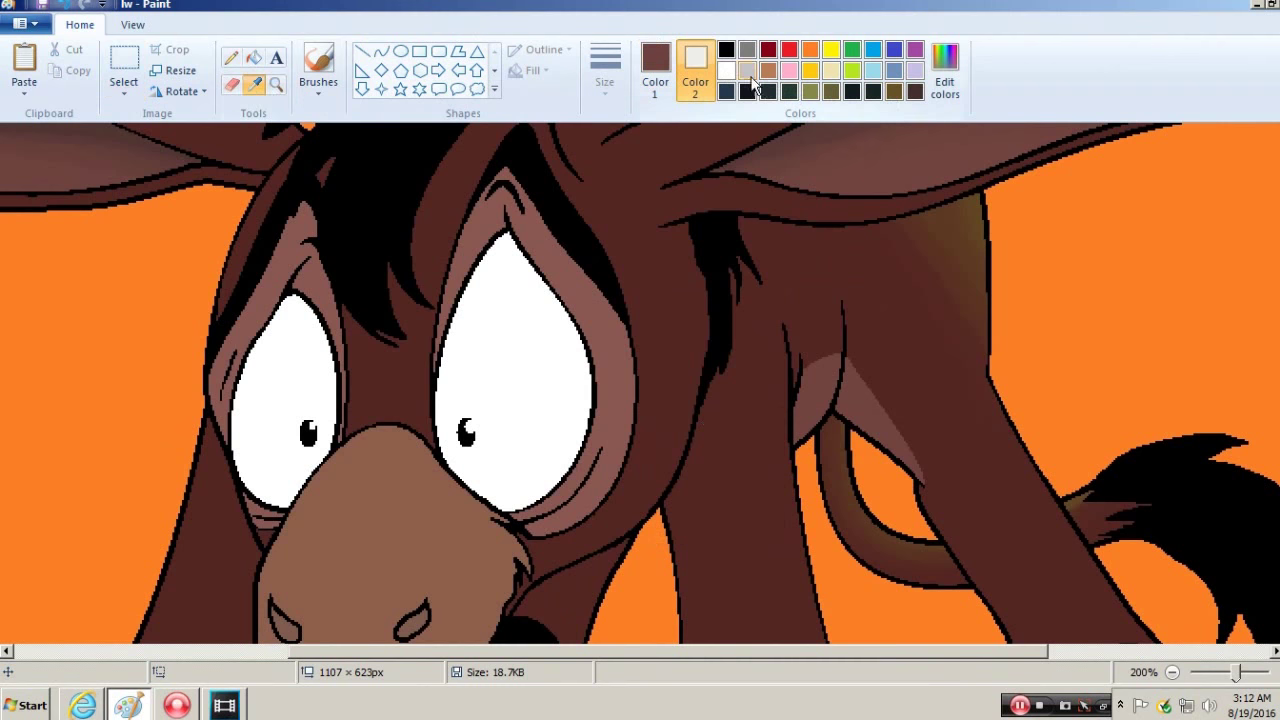
left_click(745, 70)
left_click(318, 62)
mouse_move(400, 460)
left_mouse_down()
mouse_move(595, 405)
mouse_move(490, 175)
left_mouse_up()
left_click_drag(320, 258, 335, 490)
left_click_drag(150, 512, 330, 490)
left_click_drag(250, 225, 345, 440)
- Mix a blue-grey and brush a curved shadow down the outer side of each eye white
left_click(254, 84)
left_click(72, 4)
left_click(944, 70)
left_click(466, 470)
left_click(318, 62)
left_click_drag(571, 286, 450, 470)
left_click_drag(470, 520, 590, 300)
key("ctrl+z")
mouse_move(537, 214)
left_mouse_down()
mouse_move(357, 294)
mouse_move(330, 530)
left_mouse_up()
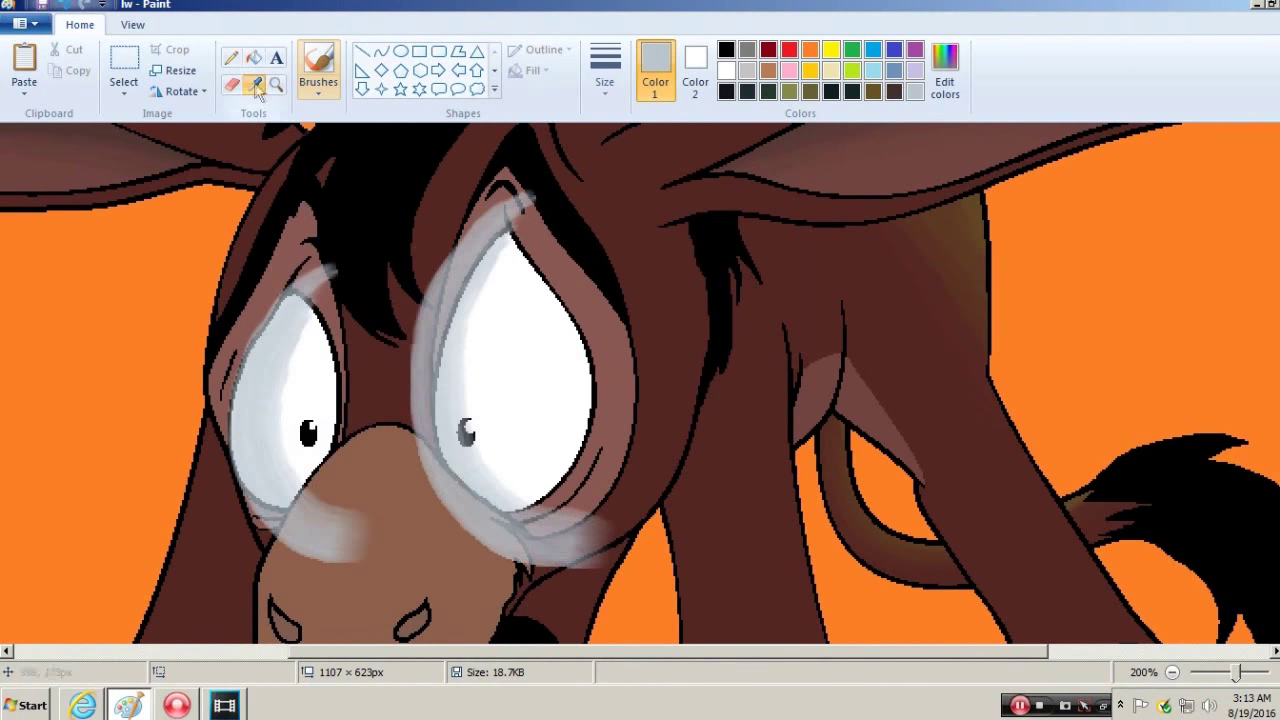
- Sample white and brush around the eyes' inner sides and lower edges to blend the blue-grey shadows
left_click(254, 84)
left_click(560, 520)
left_click_drag(630, 505, 575, 520)
left_click_drag(585, 235, 505, 195)
left_click_drag(335, 250, 300, 440)
left_click_drag(250, 480, 400, 515)
key("ctrl+z")
left_click_drag(335, 255, 290, 420)
left_click_drag(300, 500, 400, 515)
key("ctrl+z")
mouse_move(370, 240)
left_mouse_down()
mouse_move(270, 479)
mouse_move(354, 545)
left_mouse_up()
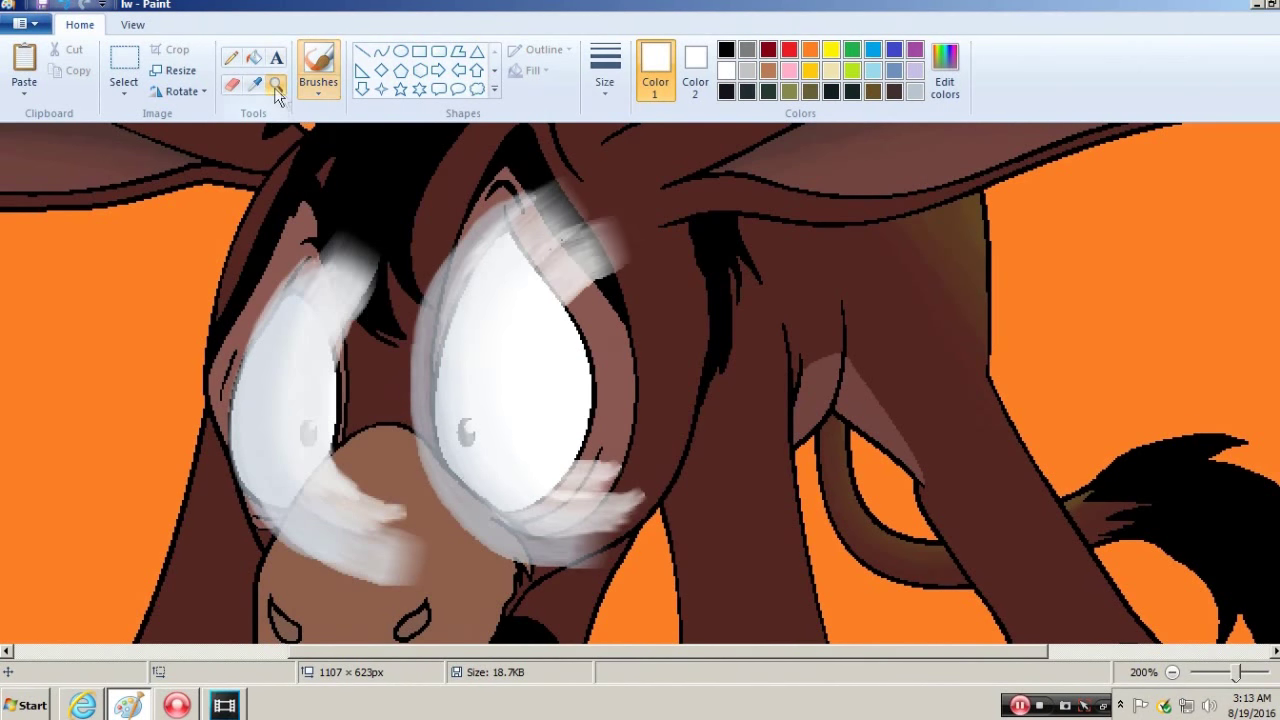
- Overlay the clean donkey artwork to trim the eye shading, and select the whole picture to mask the belly patch
left_click(124, 62)
scroll(368, 222, "down", 2, "ctrl")
key("ctrl+z")
key("ctrl+z")
left_click(276, 84)
key("ctrl+Page_Up")
left_click(124, 62)
right_click(664, 256)
left_click(749, 358)
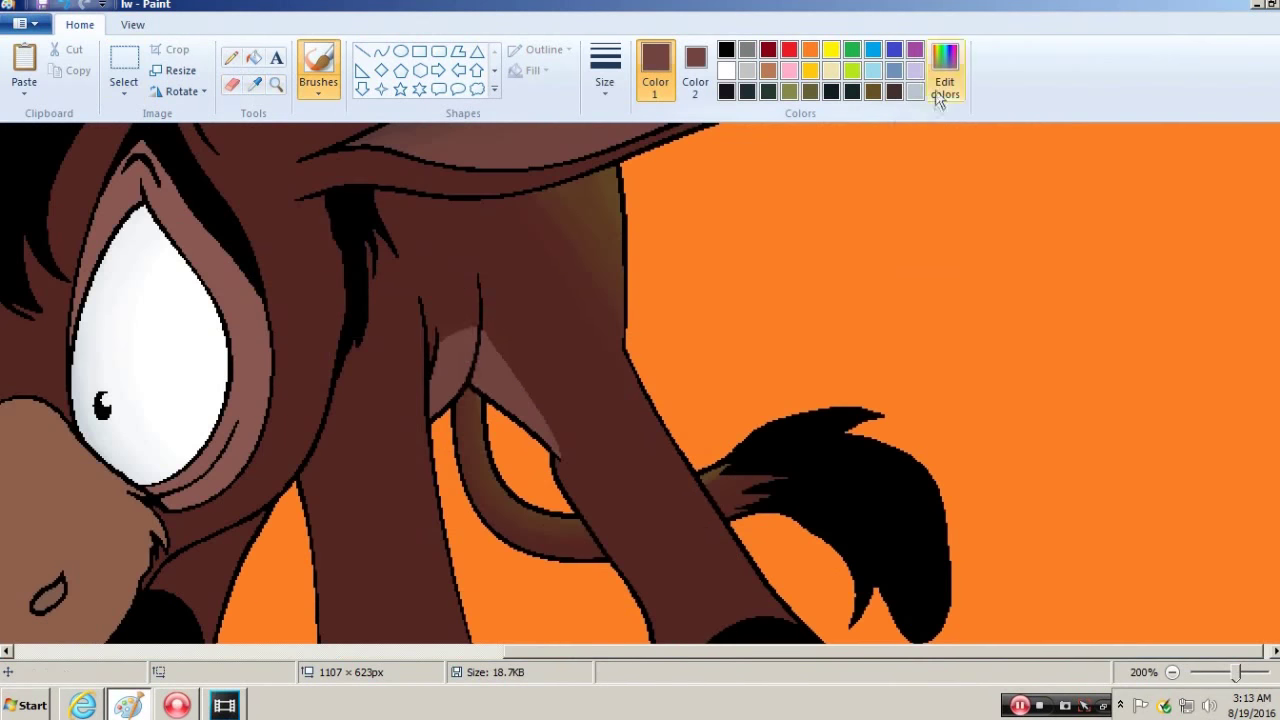
- Mix a darker brown, brush shading over the belly patch and overlay the clean artwork to trim it
left_click(943, 80)
left_click(466, 471)
mouse_move(440, 400)
left_mouse_down()
mouse_move(600, 480)
mouse_move(360, 370)
left_mouse_up()
left_click(536, 385)
left_click(446, 260)
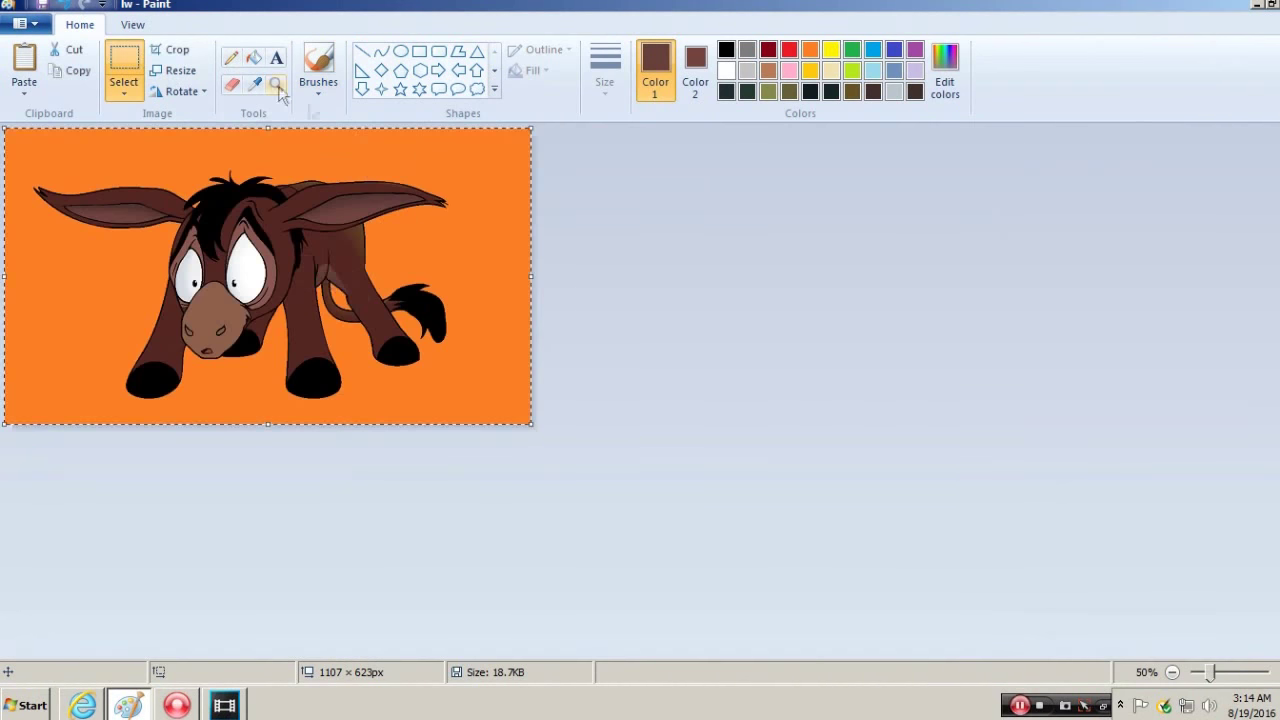
- Choose a thinner brush and shade the brown rims around both eyes, blending with the sampled rim brown
left_click(277, 86)
left_click(219, 240)
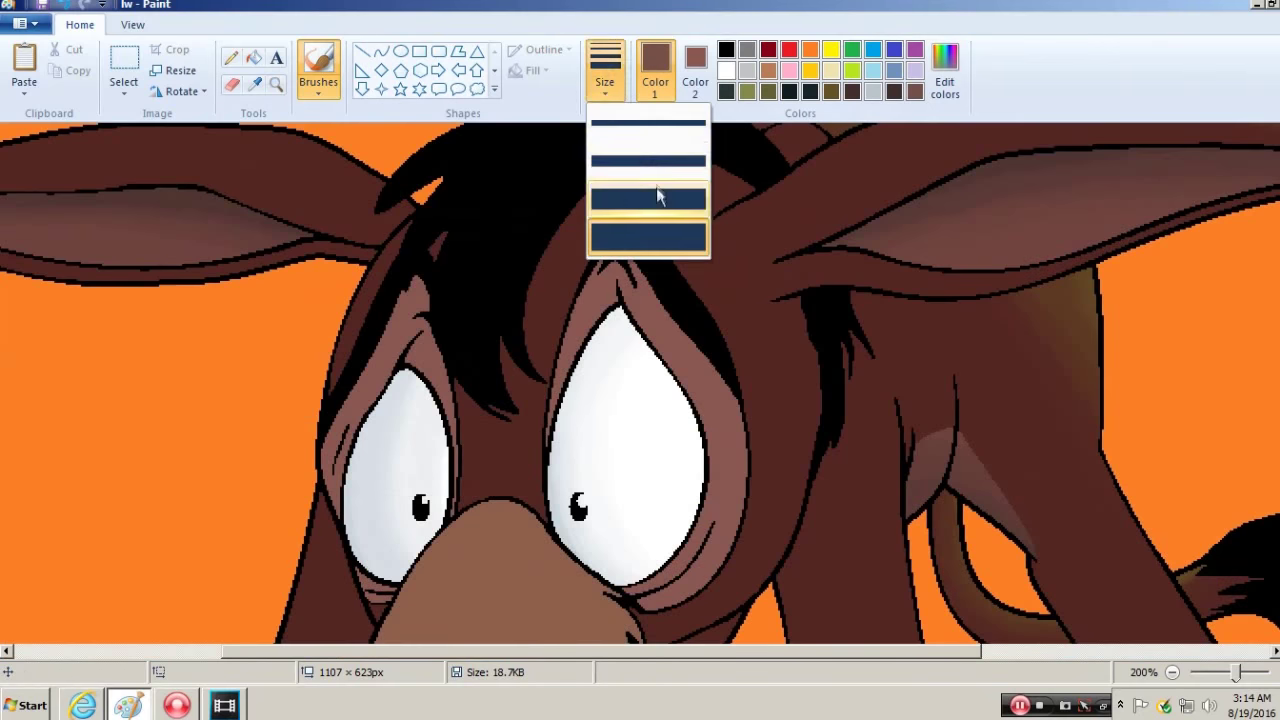
left_click(657, 194)
mouse_move(545, 460)
left_mouse_down()
mouse_move(660, 282)
mouse_move(728, 470)
mouse_move(595, 585)
left_mouse_up()
left_click_drag(540, 320, 584, 362)
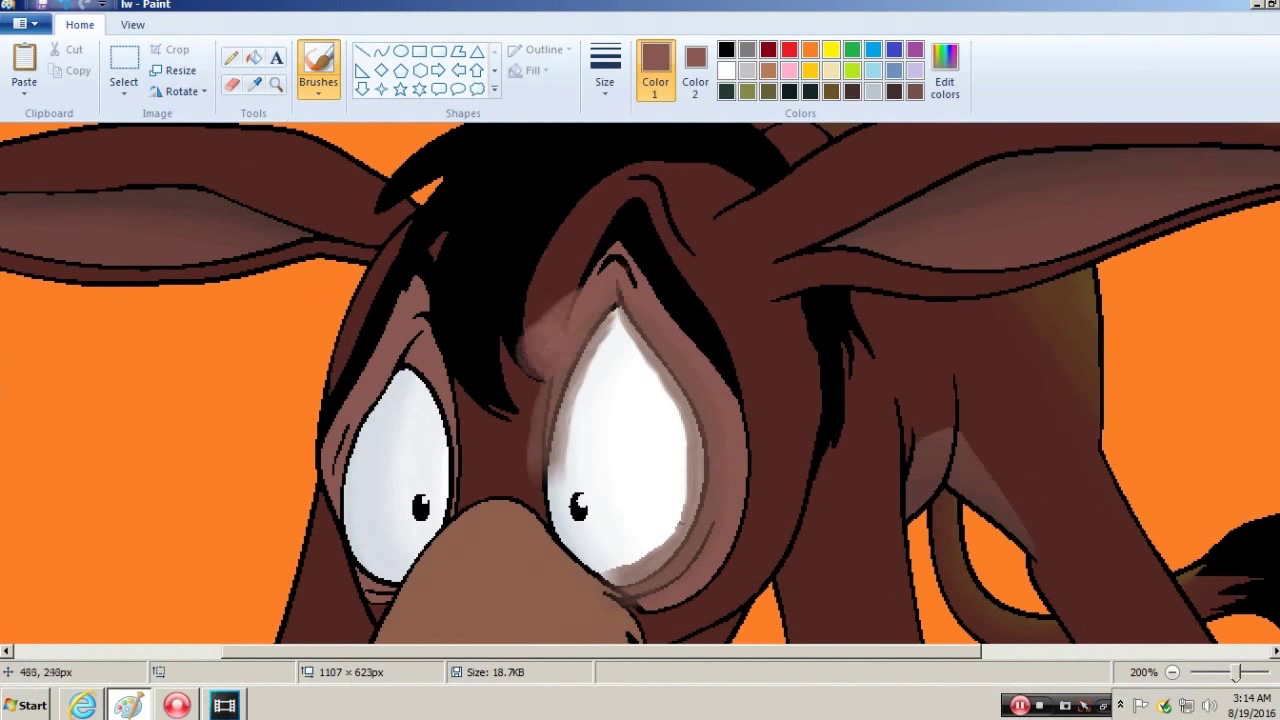
left_click_drag(748, 500, 610, 245)
mouse_move(420, 550)
left_mouse_down()
mouse_move(440, 262)
mouse_move(340, 480)
mouse_move(420, 590)
left_mouse_up()
left_click(254, 84)
left_click(460, 347)
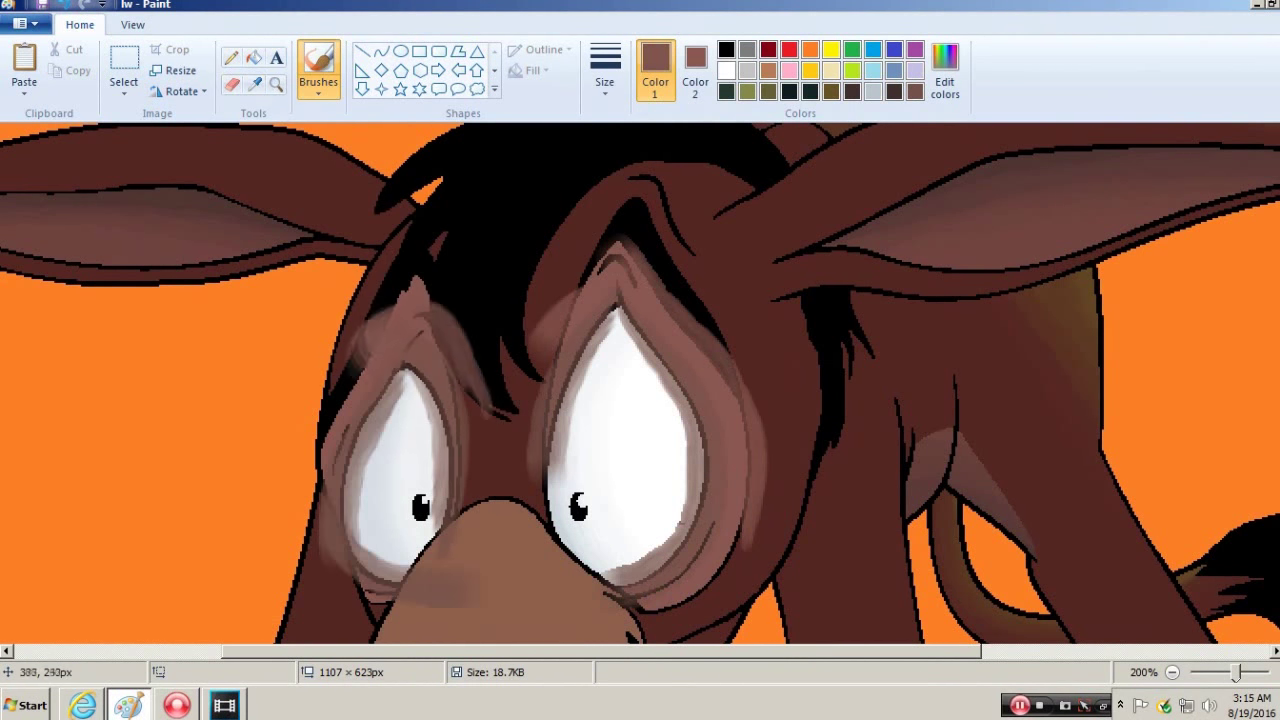
- Overlay the clean donkey artwork to trim the eye-rim shading, and prepare a new mask for the muzzle
key("ctrl+Page_Down")
key("ctrl+Page_Down")
key("ctrl+a")
key("ctrl+Page_Up")
right_click(629, 295)
key("Escape")
- Mix a darker muzzle brown, choose the largest brush size and shade around the edges and underside of the muzzle
left_click(318, 70)
left_click(944, 80)
left_click(473, 473)
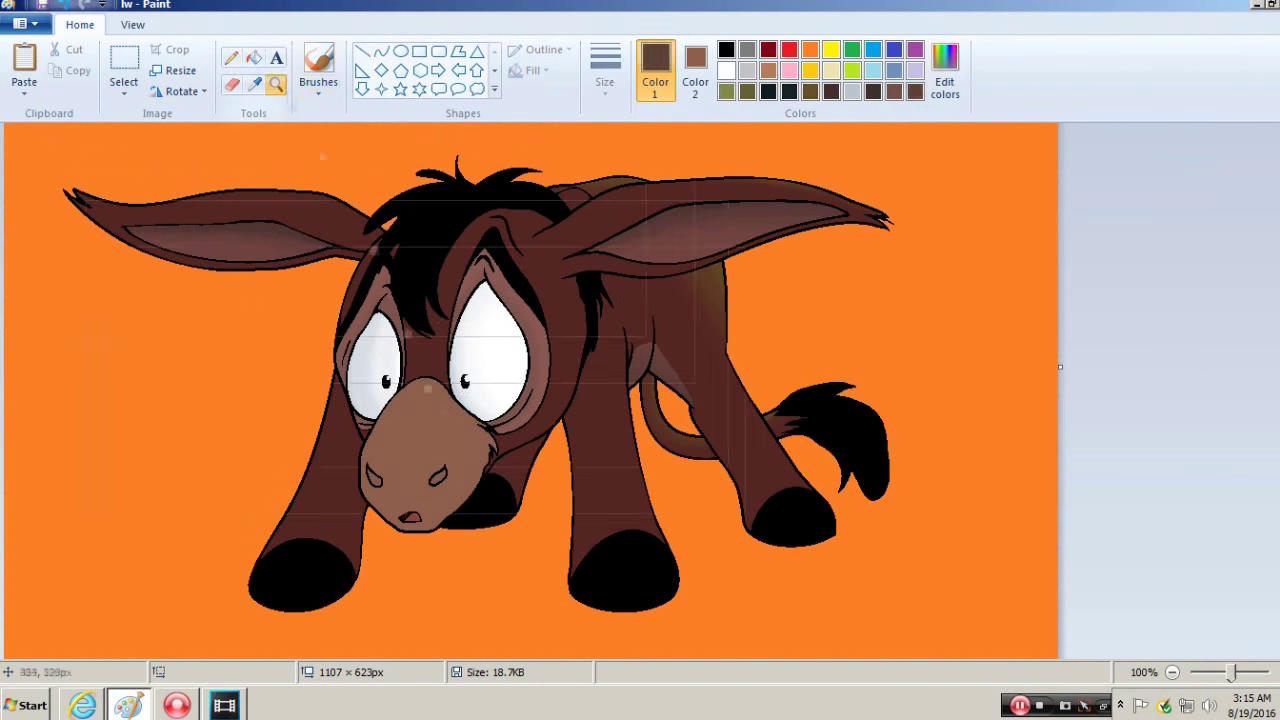
key("ctrl+Page_Up")
left_click(604, 80)
left_click(610, 243)
mouse_move(520, 250)
left_mouse_down()
mouse_move(470, 560)
mouse_move(700, 420)
mouse_move(480, 525)
mouse_move(540, 270)
left_mouse_up()
left_click(675, 413)
mouse_move(680, 400)
left_mouse_down()
mouse_move(489, 523)
mouse_move(595, 225)
left_mouse_up()
left_click(650, 375)
left_click_drag(665, 340, 576, 475)
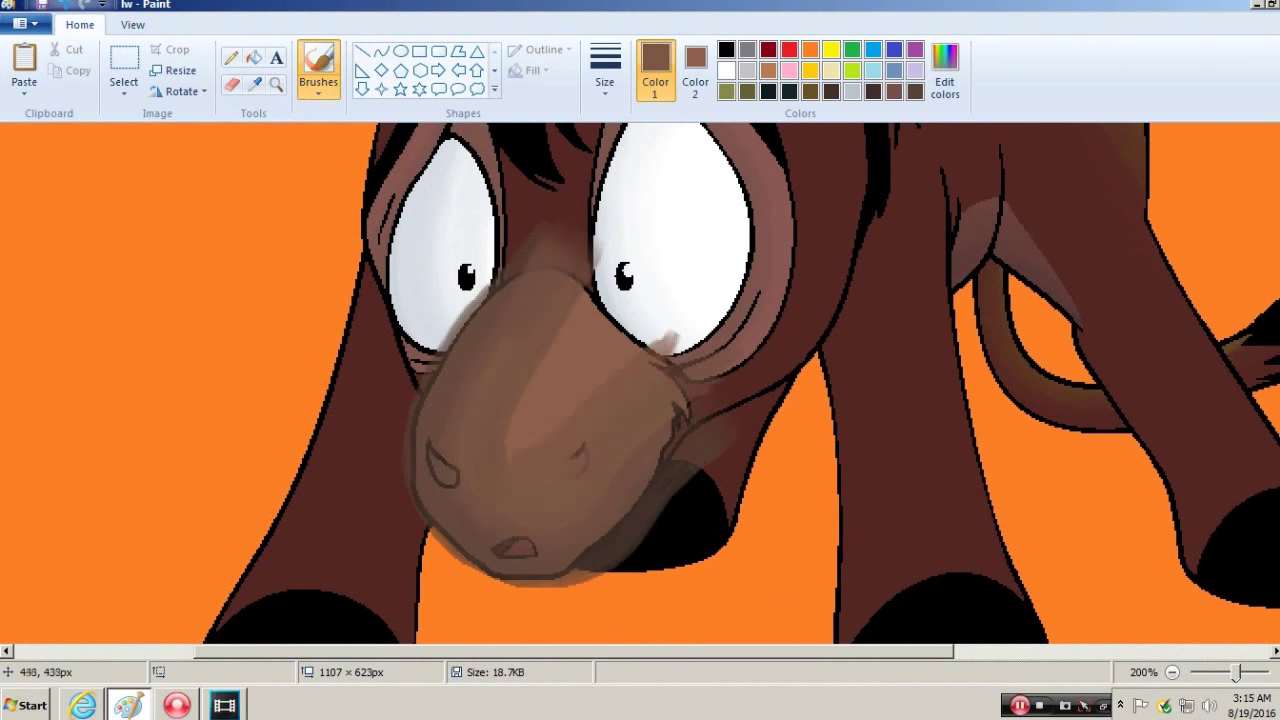
- Blend the muzzle's dark shading into its lighter centre and upper edge with mid-brown strokes, undoing a stray stroke
left_click_drag(650, 270, 540, 470)
left_click_drag(680, 370, 560, 475)
key("ctrl+z")
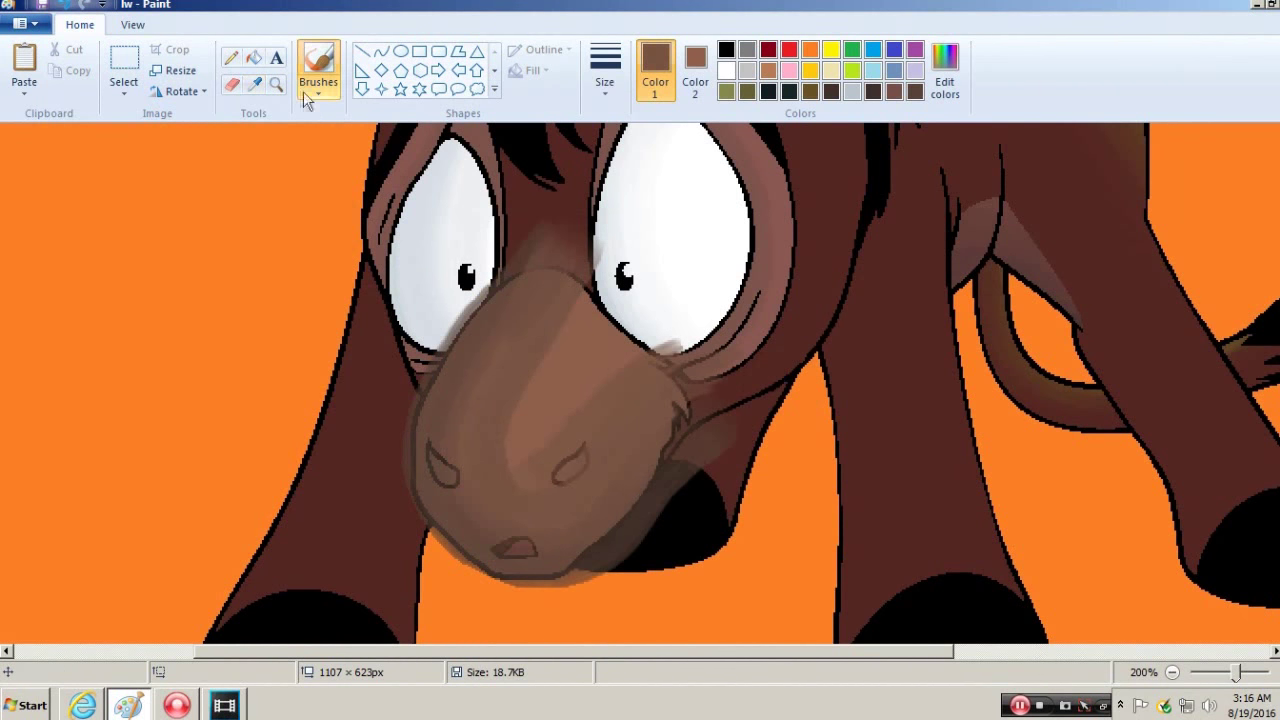
left_click_drag(645, 258, 605, 282)
left_click_drag(690, 330, 650, 330)
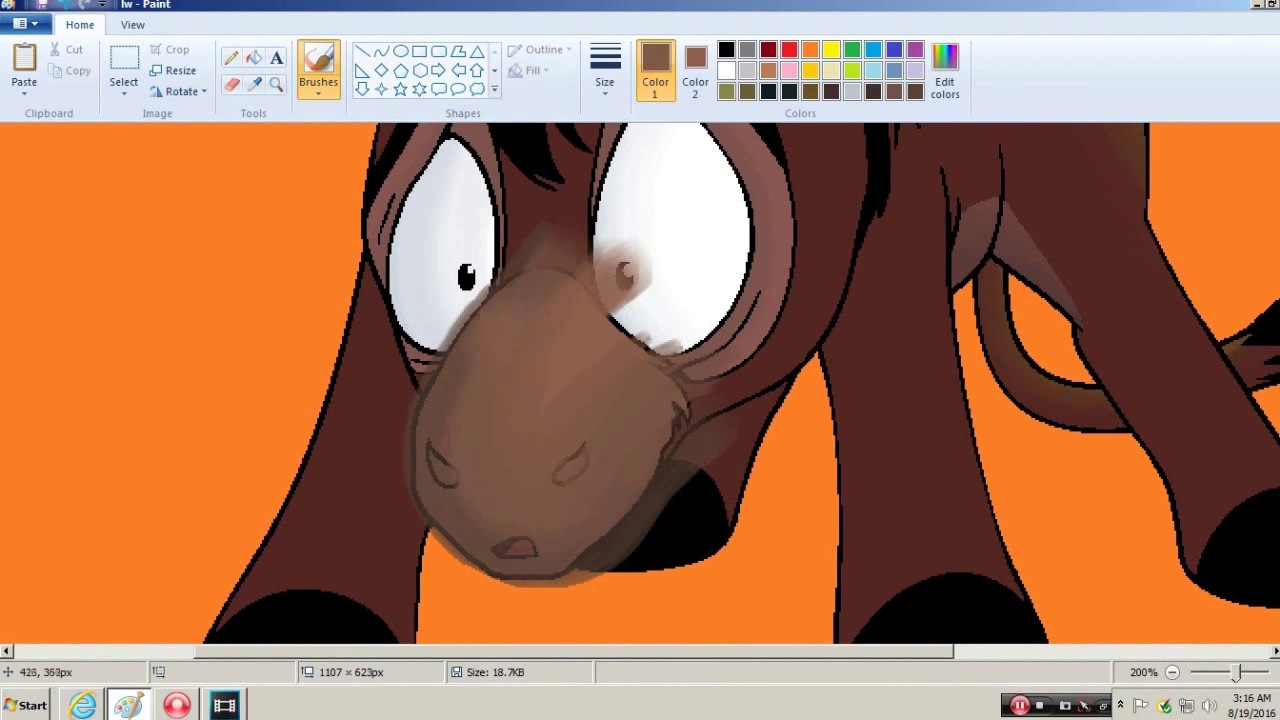
- Undo the stray muzzle stroke, overlay the clean donkey artwork to trim the shading, and recolour the nostrils and mouth with darker tones
left_click_drag(695, 210, 615, 222)
key("ctrl+z")
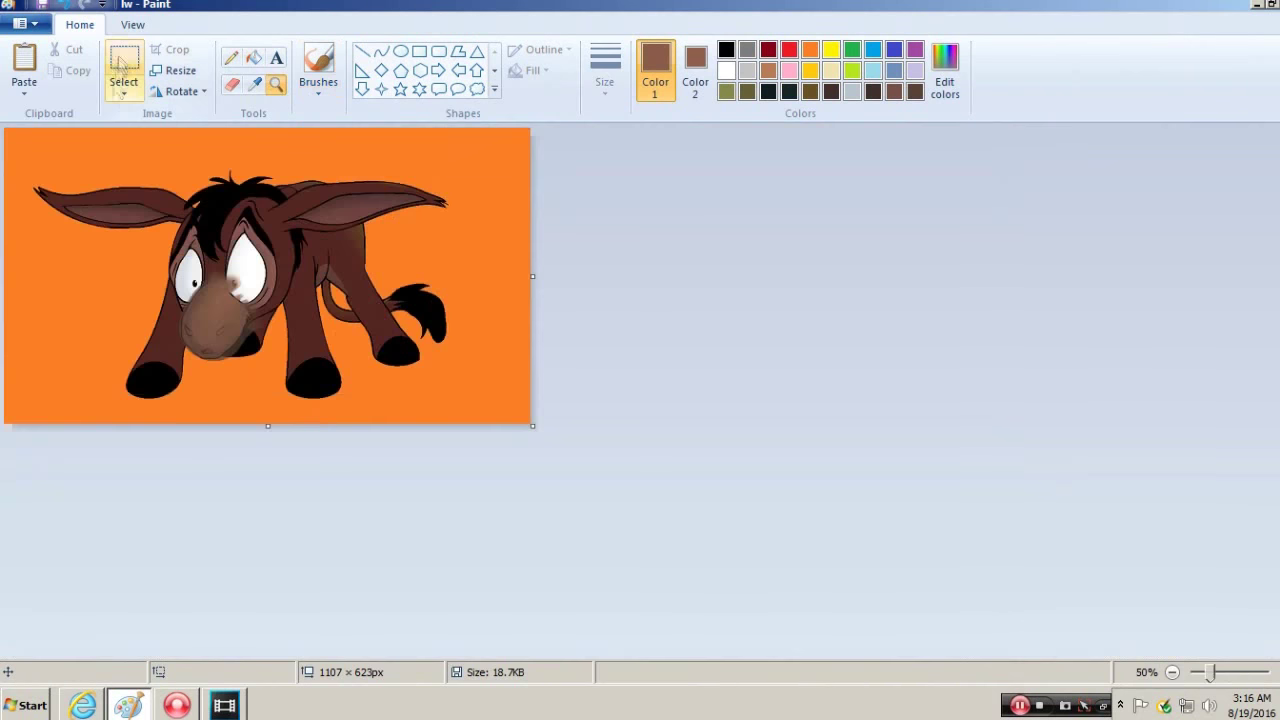
key("ctrl+a")
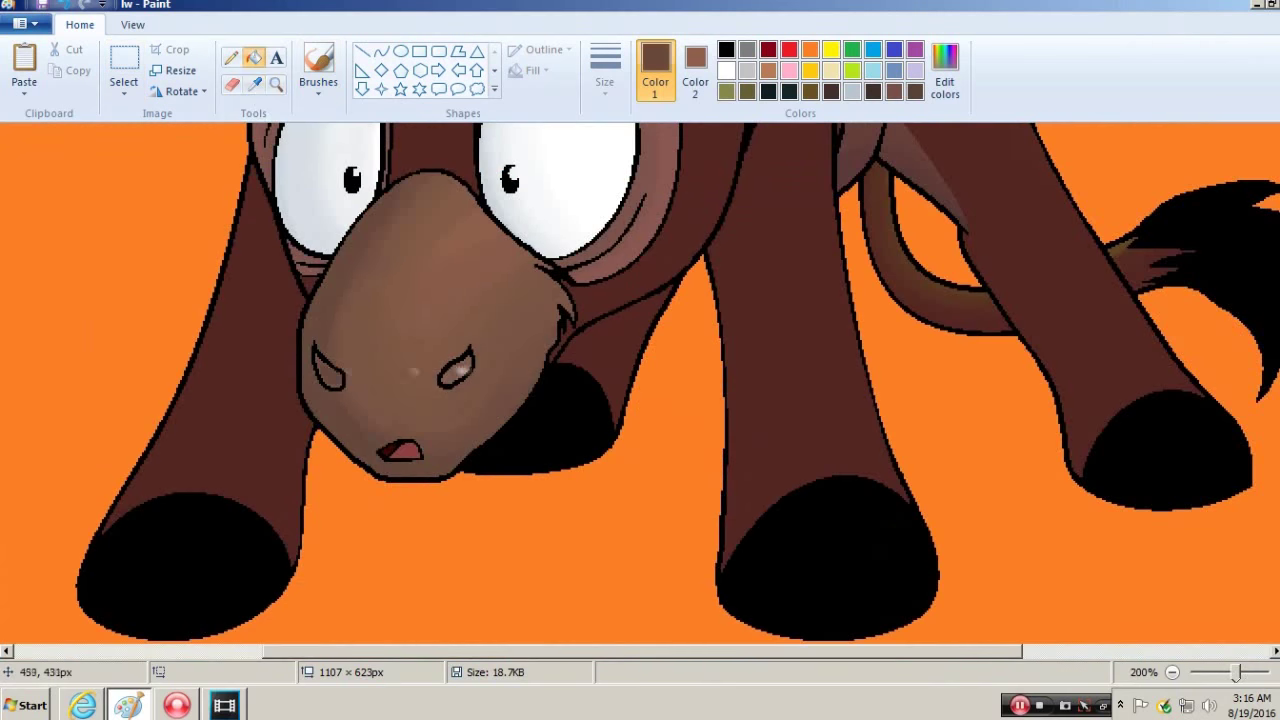
left_click(276, 84)
right_click(555, 248)
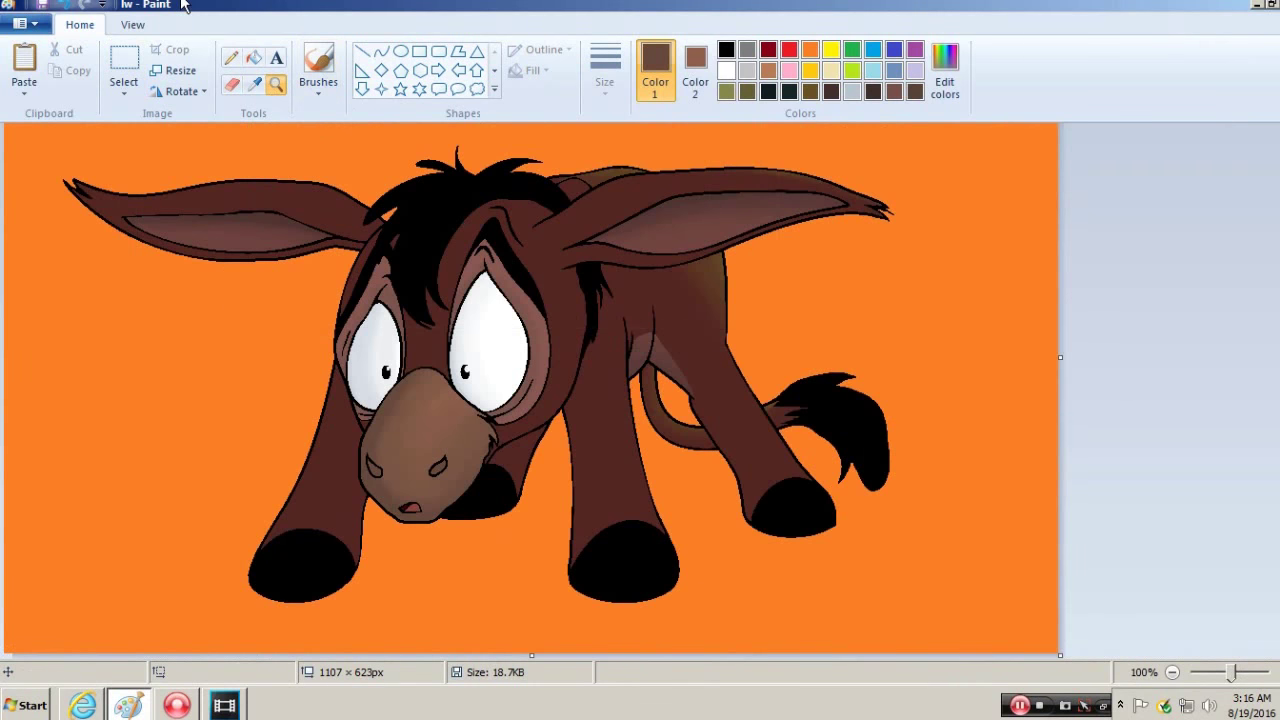
left_click(944, 75)
left_click(469, 471)
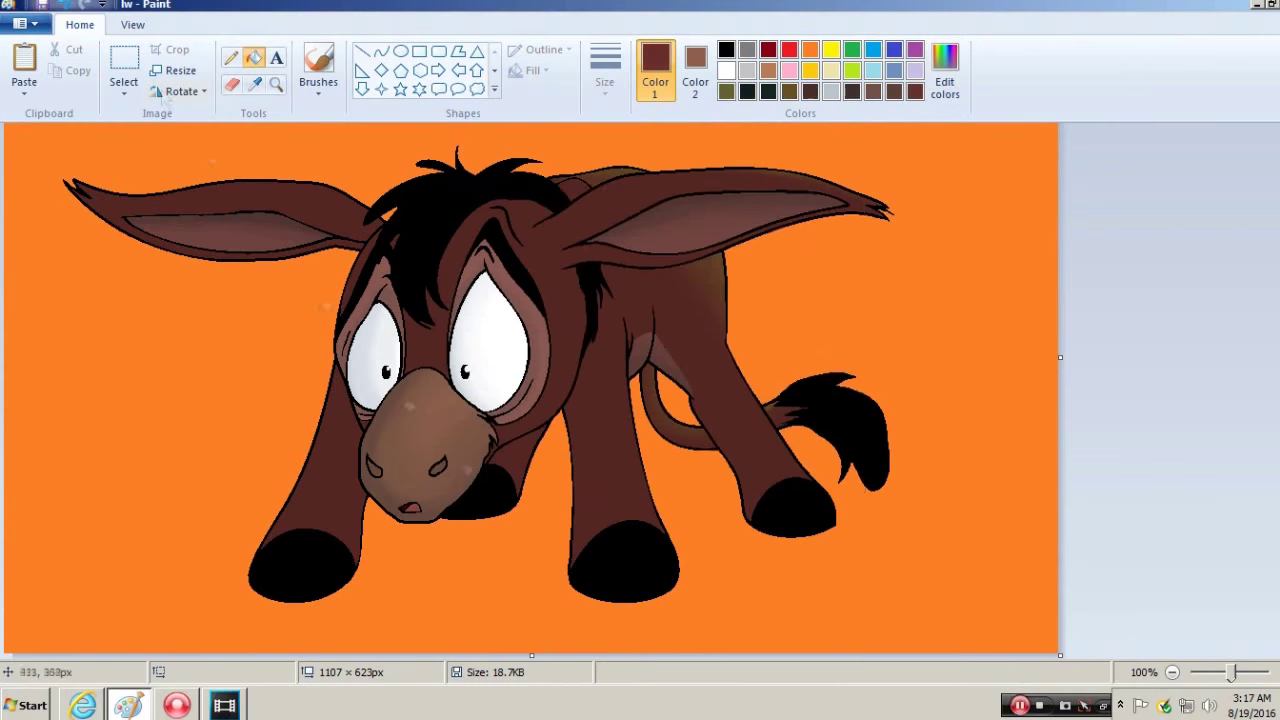
- Prepare a mask for the donkey's black mane and tail tuft using black as the transparent Color 2
left_click(124, 70)
scroll(530, 390, "up", 1)
right_click(700, 185)
left_click(757, 371)
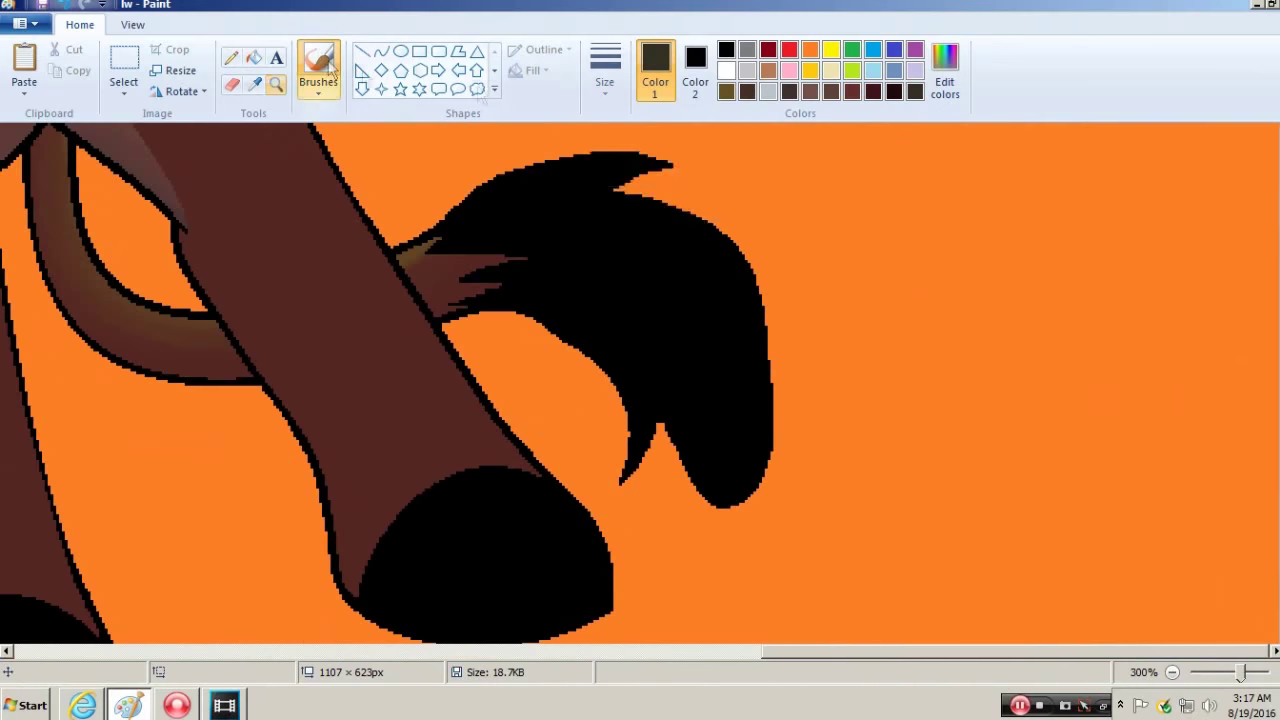
- Set the brush size and paint olive-grey highlights along the upper and outer edges of the tail tuft
left_click(604, 82)
left_click(628, 198)
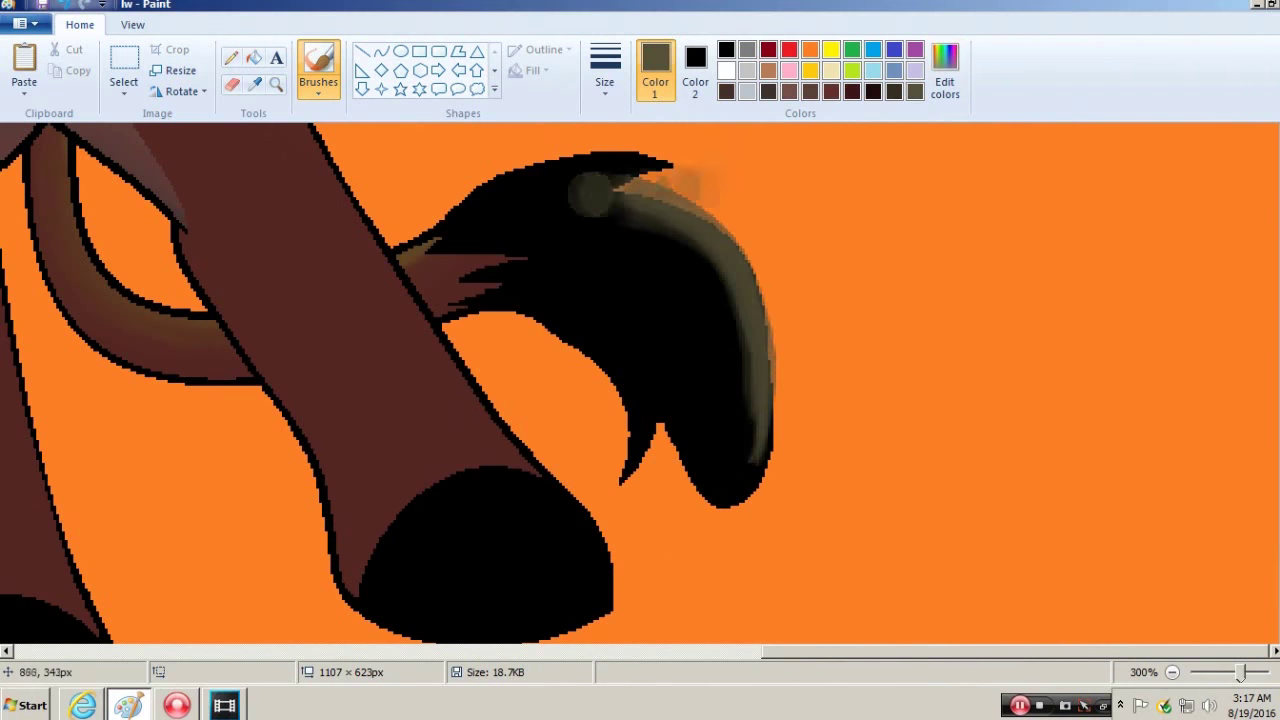
left_click_drag(405, 215, 718, 172)
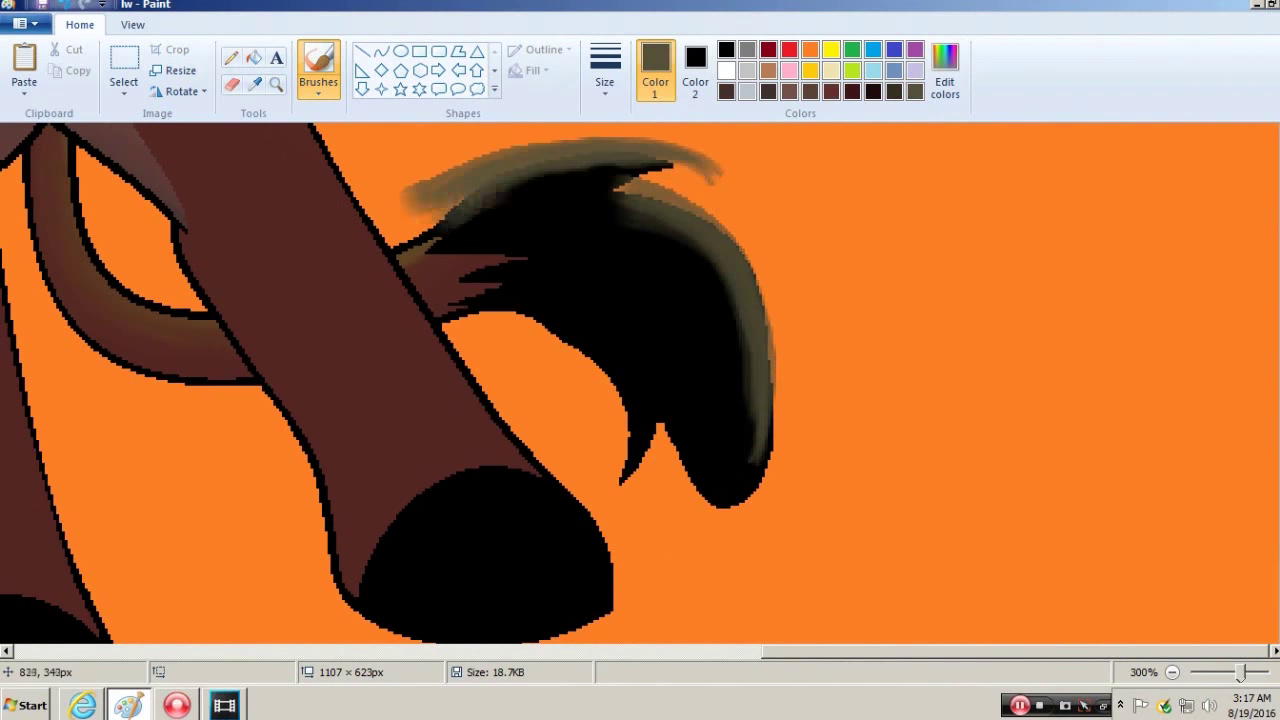
left_click_drag(682, 505, 720, 178)
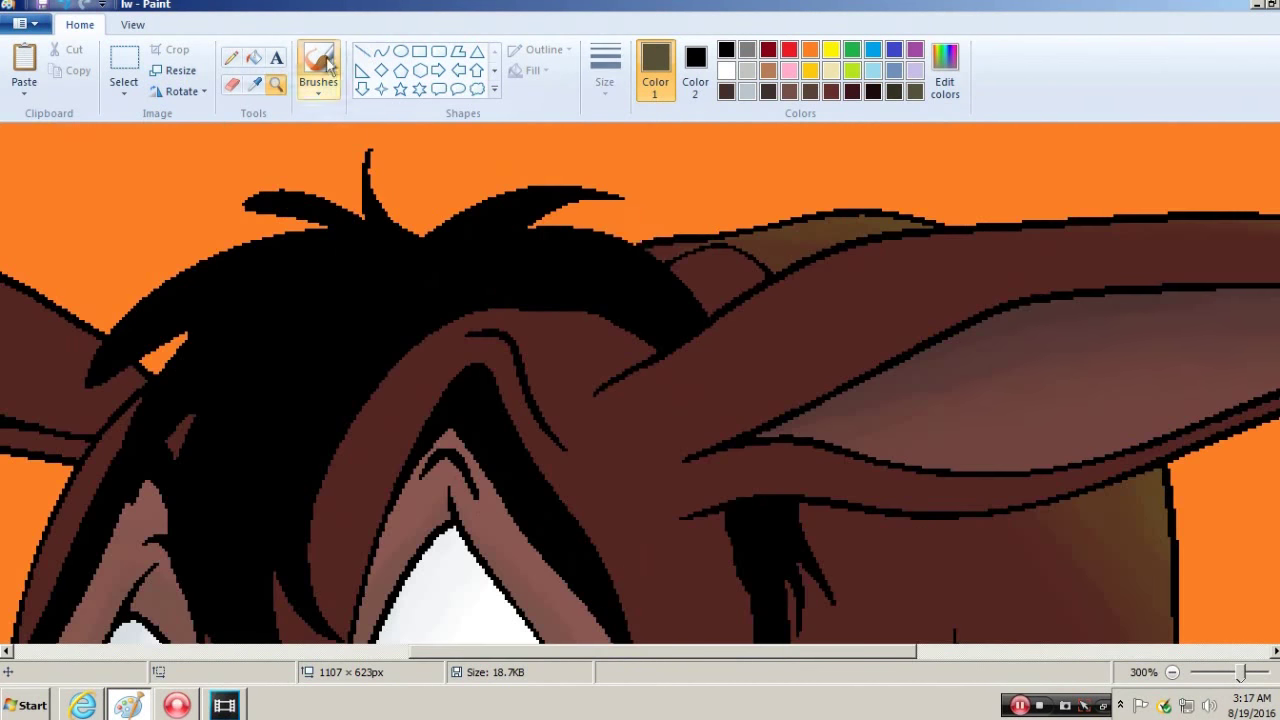
- Paint olive-grey highlights along the upper edges of the mane's tufts, upright strand and both sides of the forelock
left_click_drag(415, 215, 660, 200)
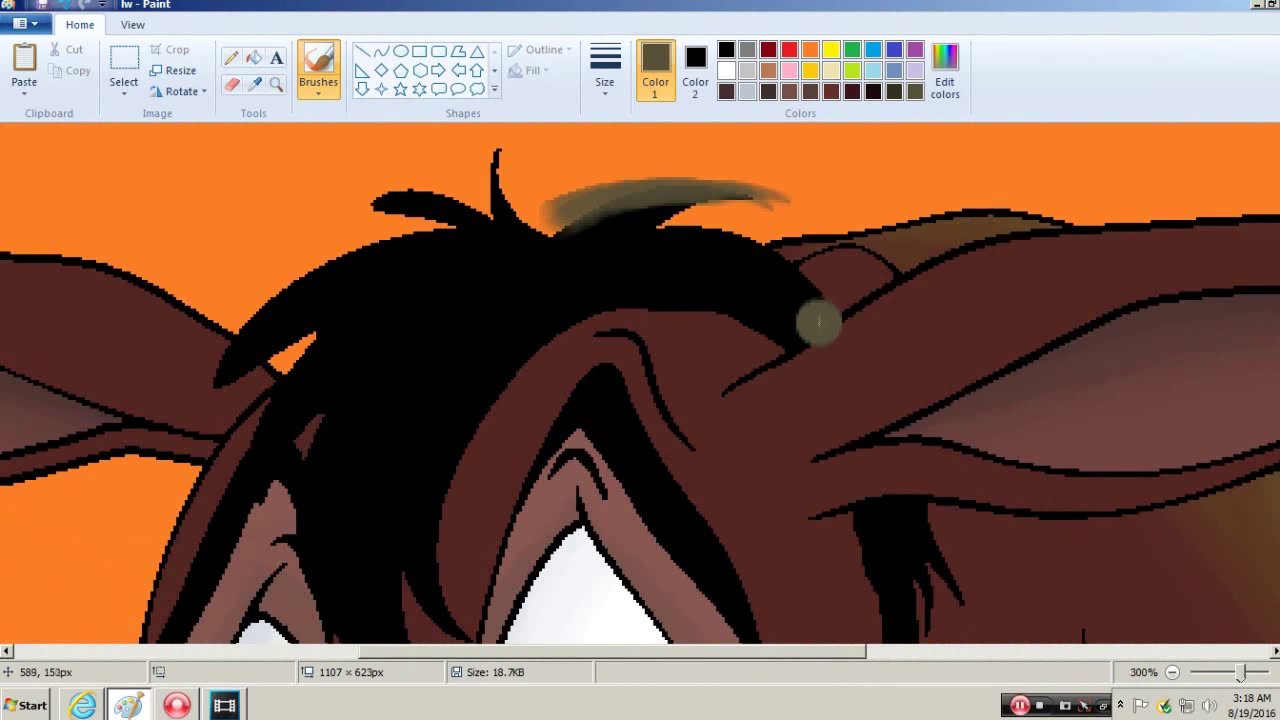
mouse_move(820, 320)
left_mouse_down()
mouse_move(720, 245)
mouse_move(655, 228)
left_mouse_up()
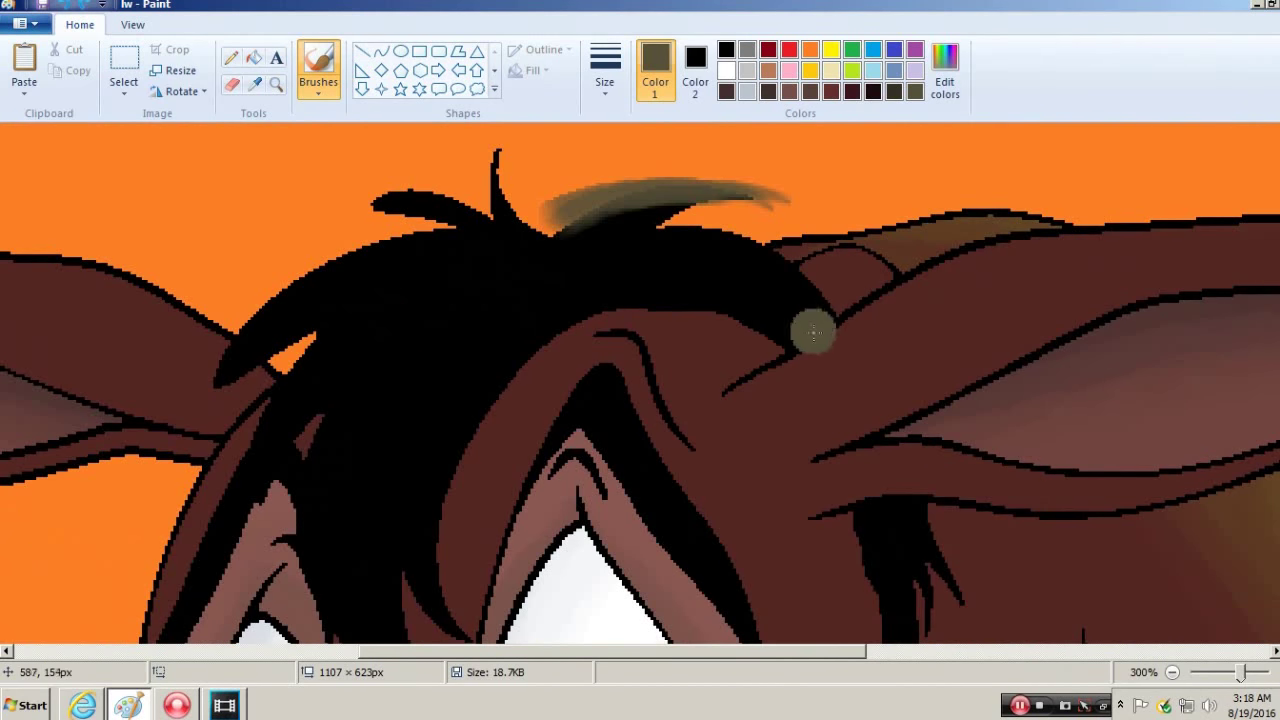
left_click_drag(545, 235, 500, 152)
left_click_drag(470, 212, 375, 195)
left_click_drag(410, 250, 215, 340)
- Blend the mane highlights into the black hair with black and sampled dark olive strokes after changing the brush size
left_click(726, 49)
left_click(605, 70)
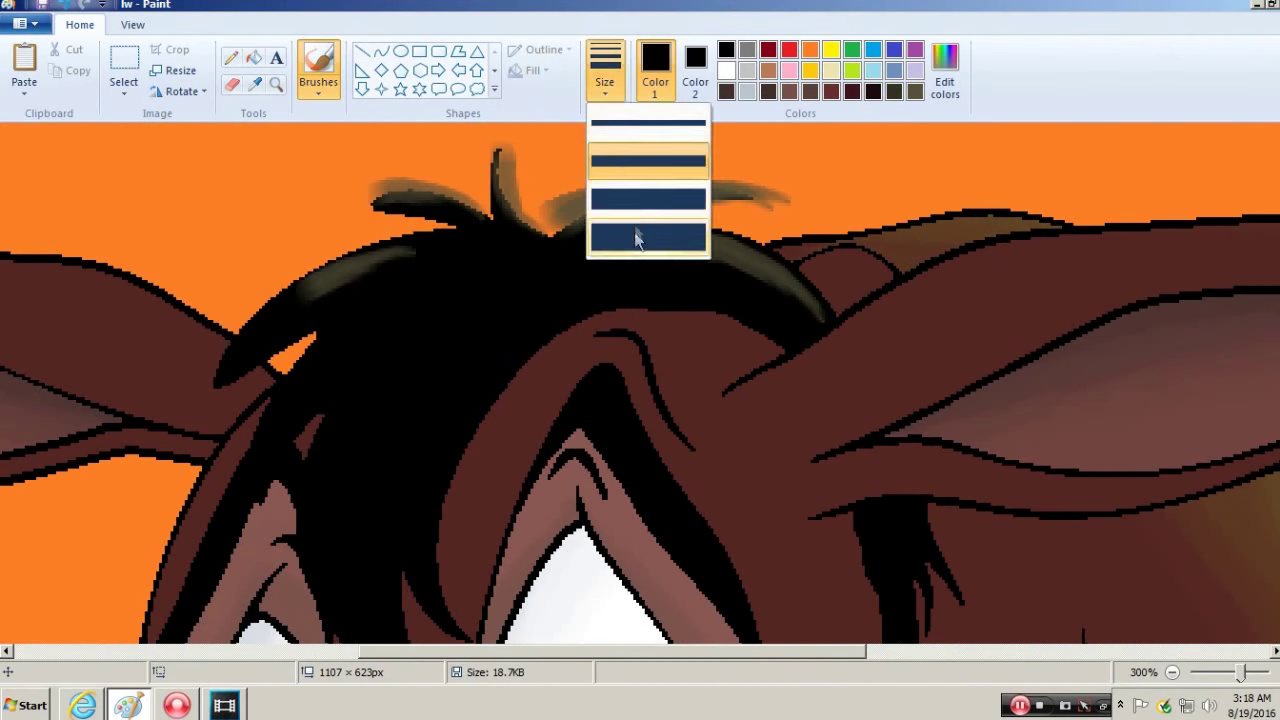
left_click(627, 170)
left_click_drag(460, 225, 300, 275)
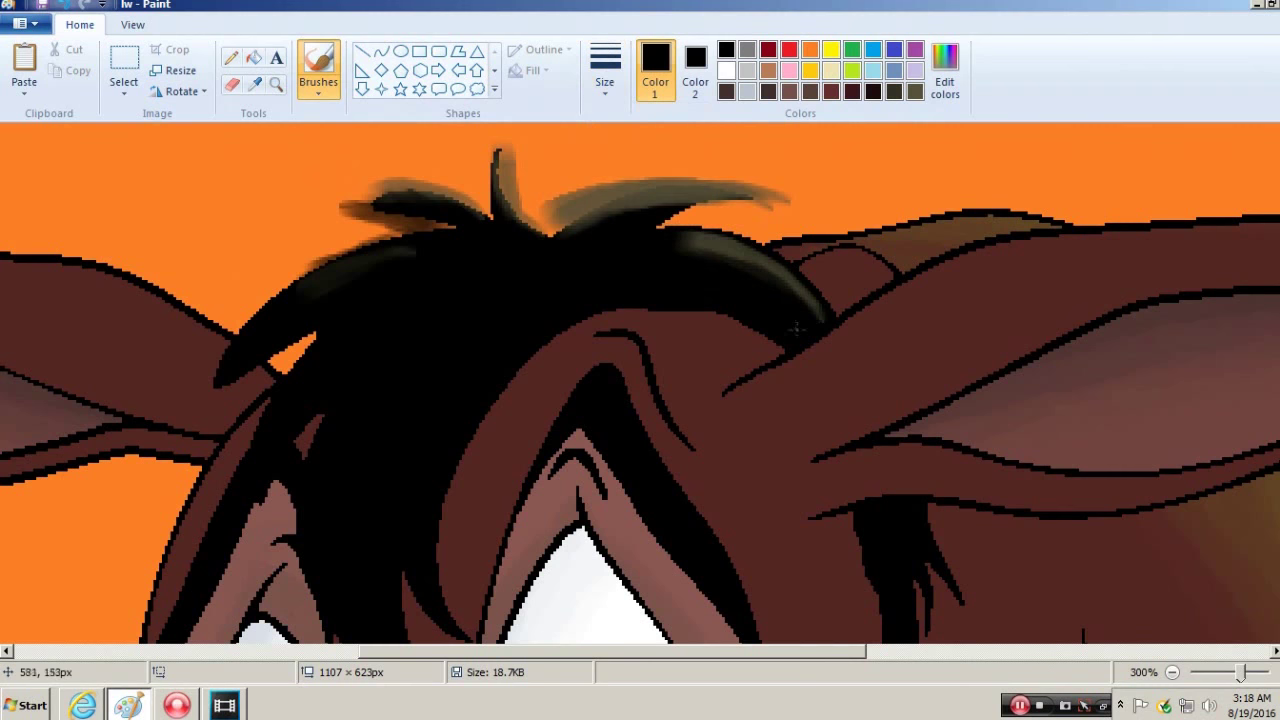
left_click(785, 262)
left_click_drag(560, 228, 785, 198)
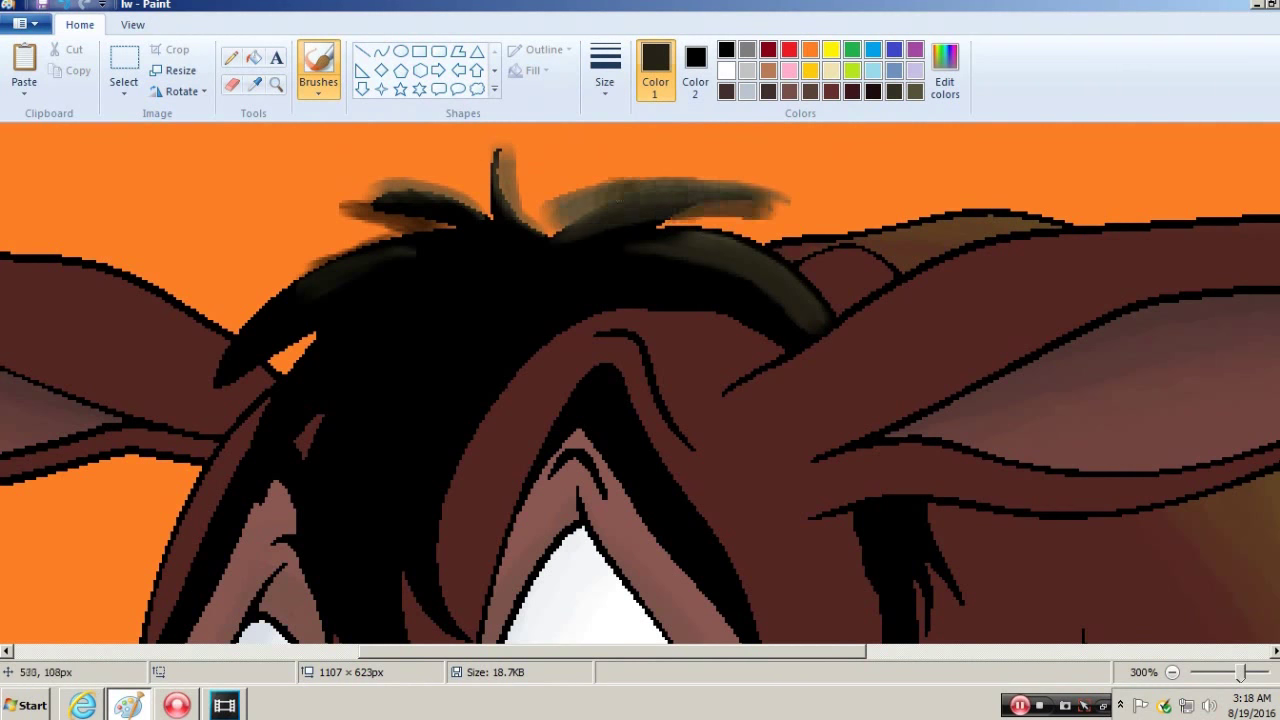
left_click(668, 246)
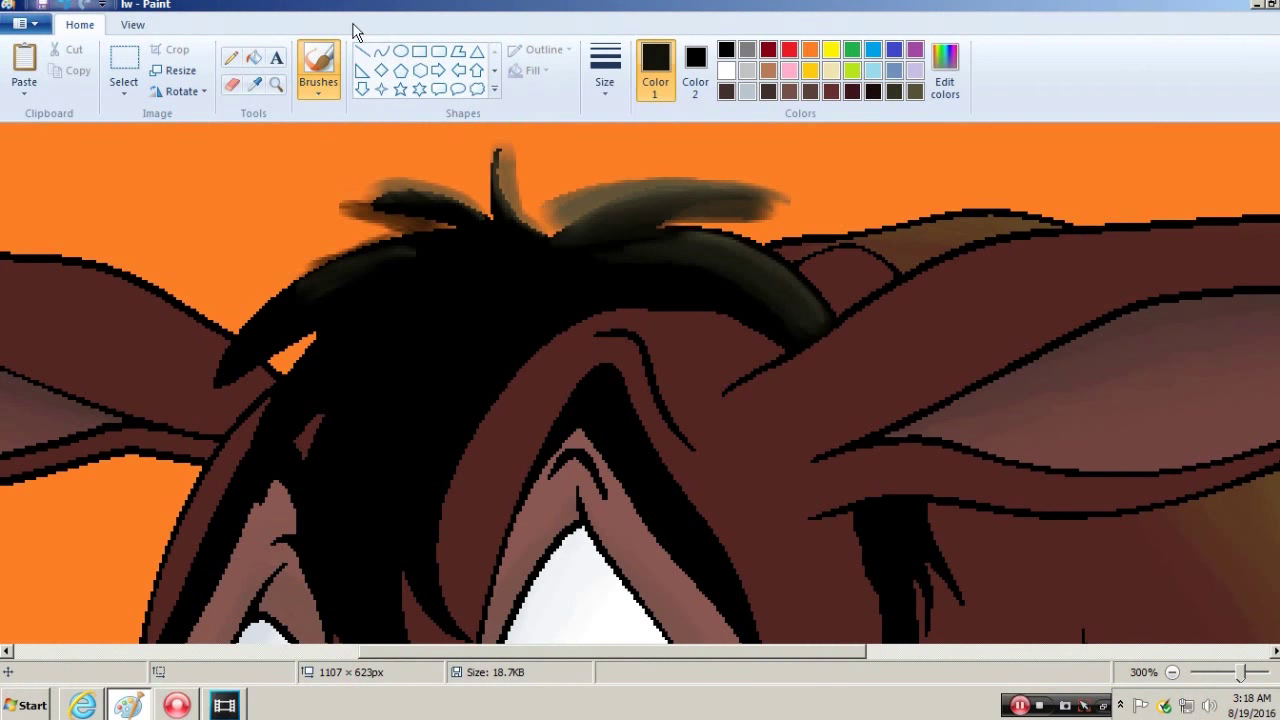
- Blend the tail tuft's olive highlights into the black with darker olive strokes along its curve and upper base
left_click(276, 84)
right_click(640, 430)
left_click(850, 430)
mouse_move(330, 265)
left_mouse_down()
mouse_move(595, 405)
mouse_move(585, 627)
left_mouse_up()
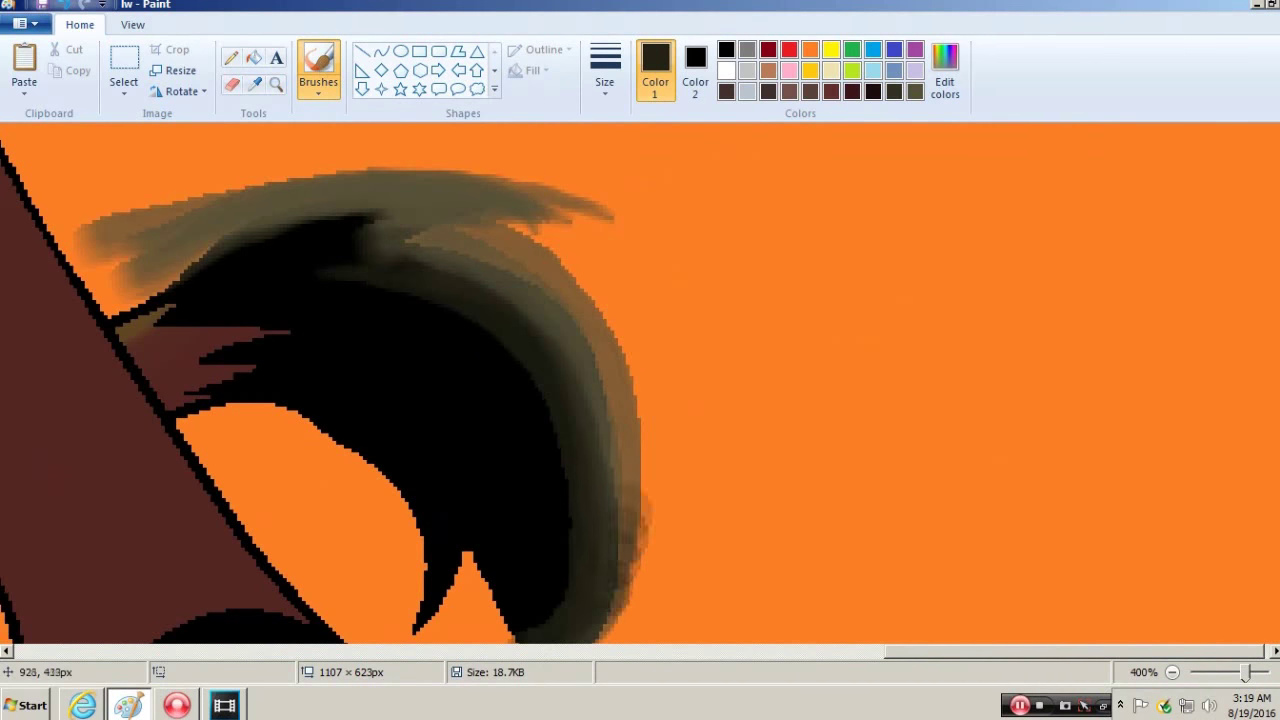
left_click_drag(250, 262, 410, 262)
mouse_move(282, 256)
left_mouse_down()
mouse_move(206, 260)
mouse_move(390, 212)
left_mouse_up()
left_click_drag(300, 232, 386, 223)
- Overlay the clean donkey artwork to trim the highlights that spill outside the mane and tail
left_click(276, 84)
right_click(527, 254)
right_click(527, 254)
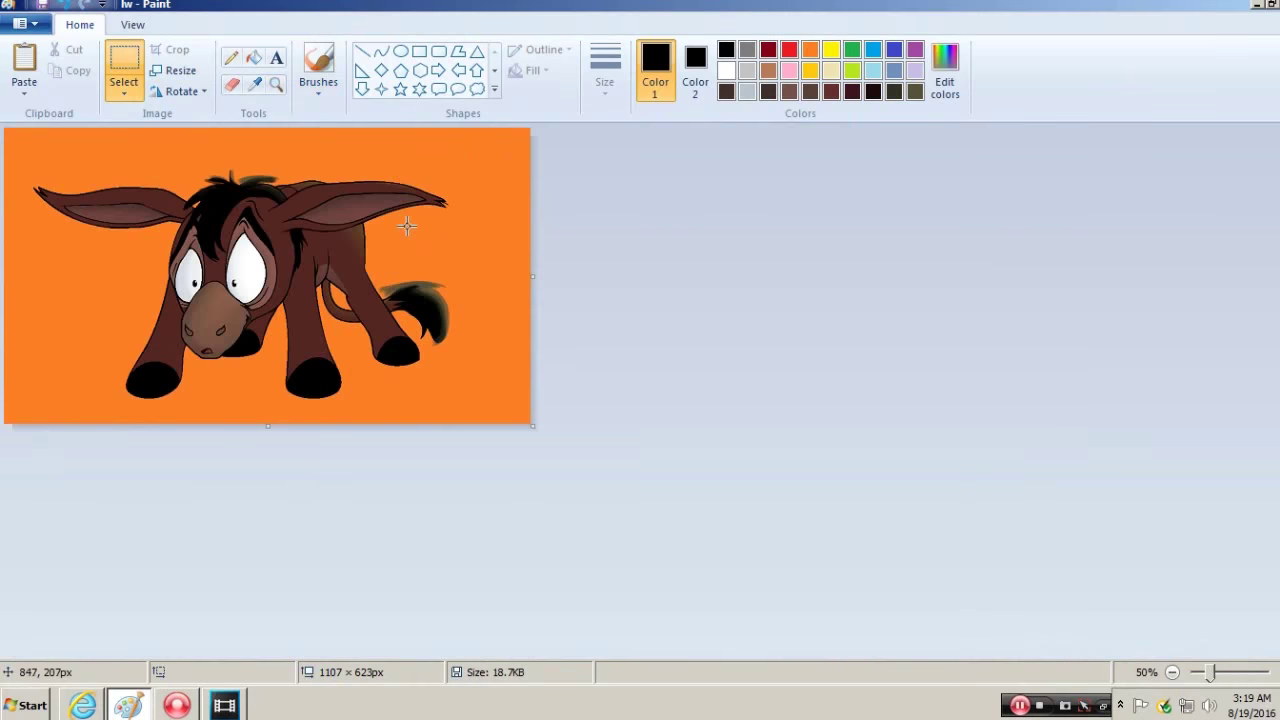
left_click(236, 393)
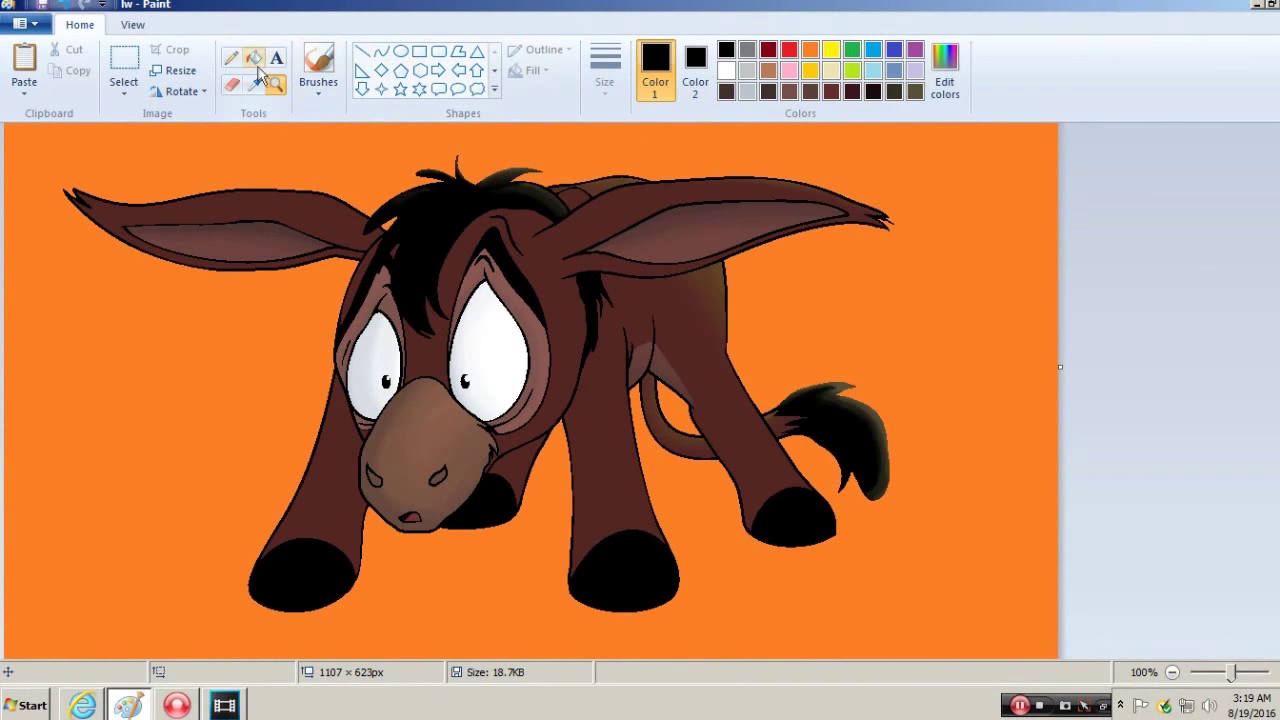
- Set Color 2 to red and prepare a mask for the left front leg, undoing the temporary fill
left_click(343, 457)
right_click(657, 300)
key("Escape")
key("ctrl+z")
left_click(695, 65)
left_click(789, 49)
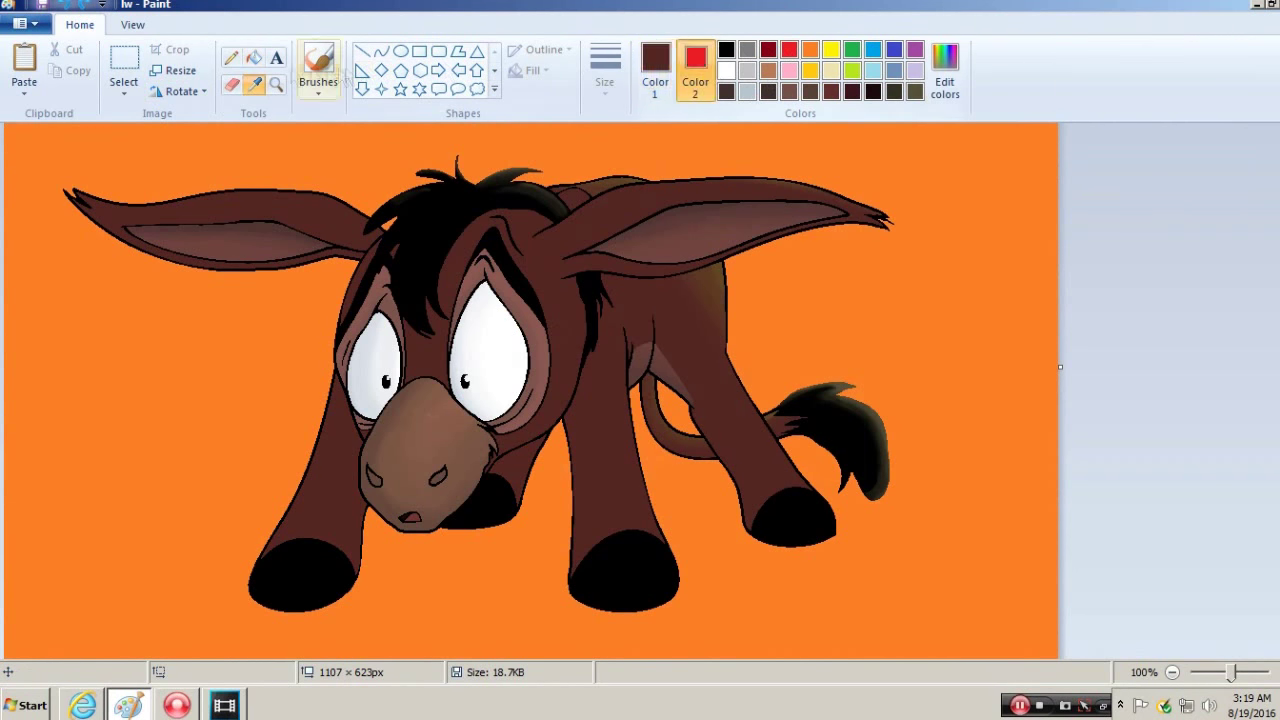
- Mix a very dark brown, choose the largest brush size and shade the outer side of the left front leg
left_click(656, 70)
left_click(945, 75)
left_click(473, 473)
left_click(276, 84)
left_click(426, 494)
left_click(318, 70)
left_click(605, 70)
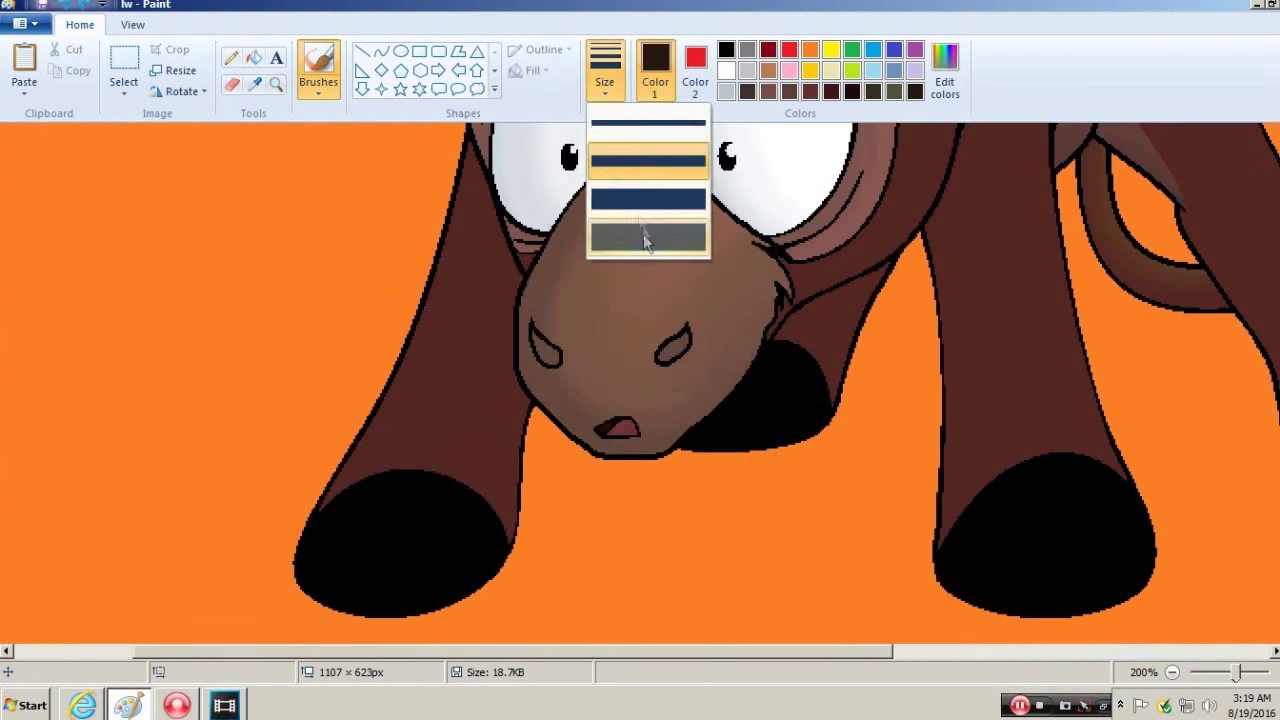
left_click(646, 237)
left_click_drag(420, 300, 360, 620)
mouse_move(470, 330)
left_mouse_down()
mouse_move(509, 160)
mouse_move(430, 560)
mouse_move(400, 600)
left_mouse_up()
- Blend the left front leg's dark shading towards its inner side with mid-brown strokes, undoing stray strokes
scroll(430, 560, "down", 2)
scroll(400, 600, "up", 2)
scroll(395, 606, "down", 2)
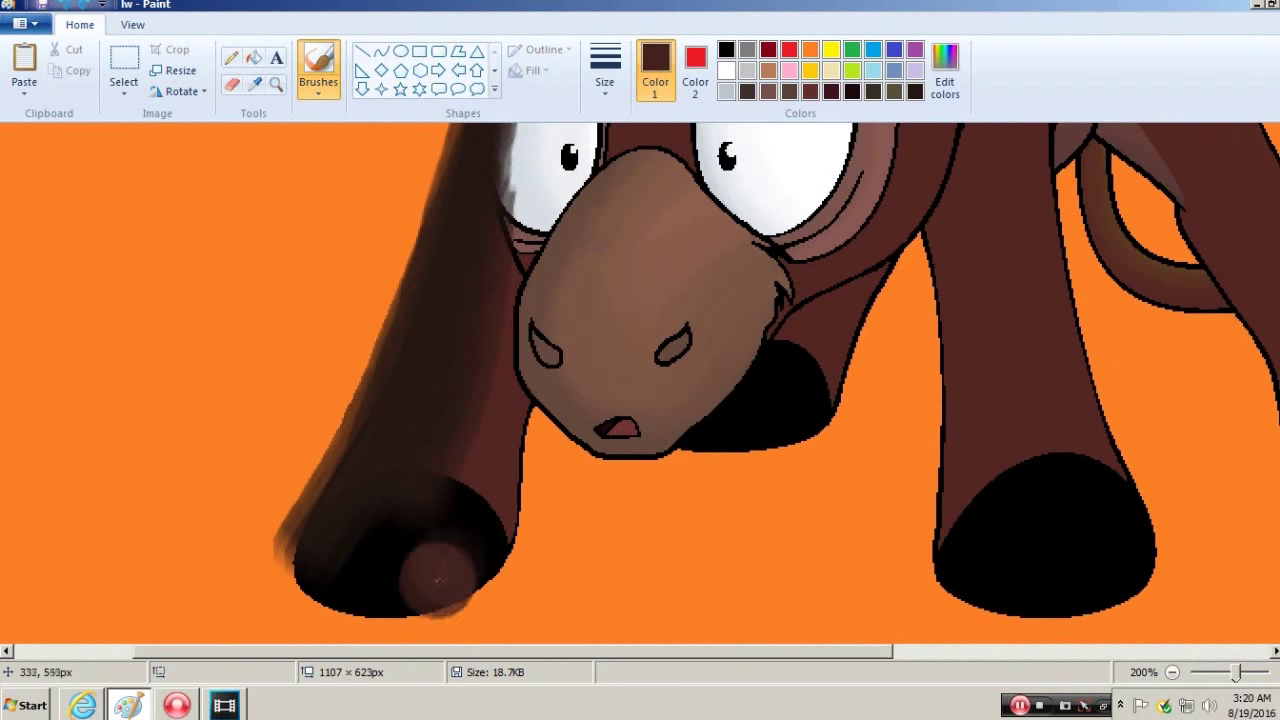
left_click_drag(538, 405, 538, 178)
mouse_move(542, 368)
left_mouse_down()
mouse_move(527, 462)
mouse_move(455, 560)
left_mouse_up()
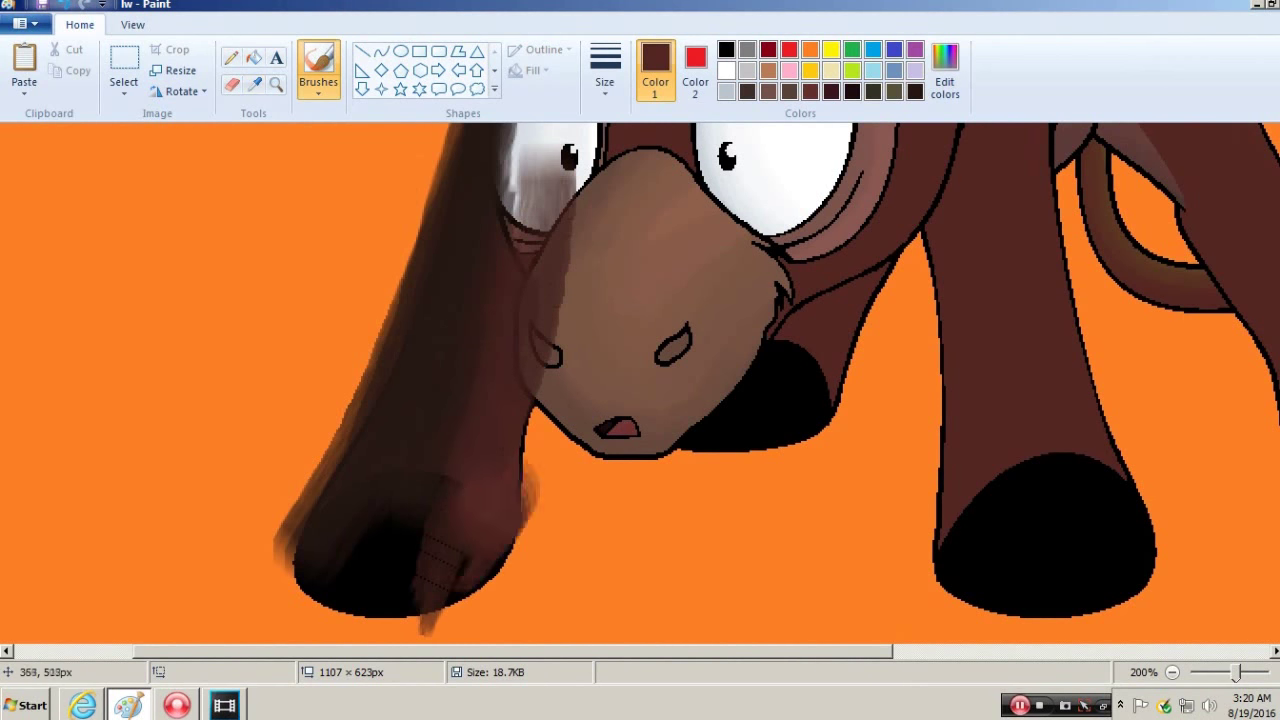
left_click_drag(510, 485, 487, 560)
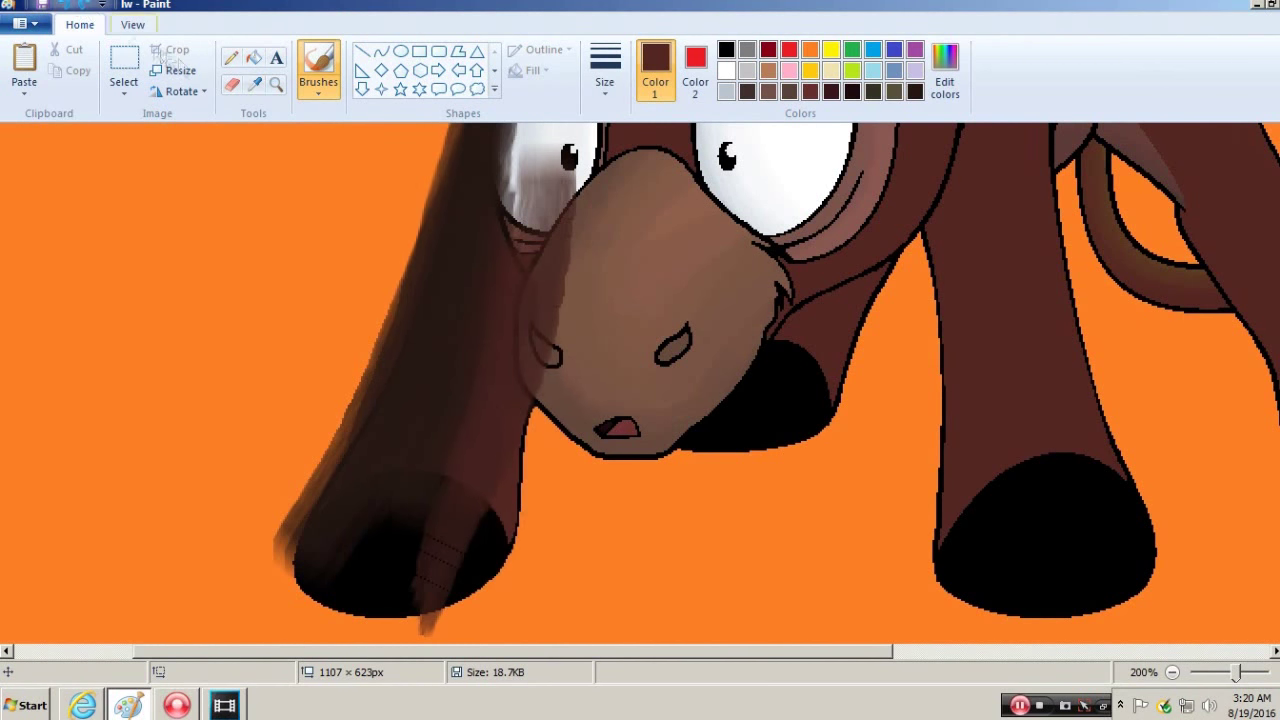
left_click(57, 5)
left_click(57, 5)
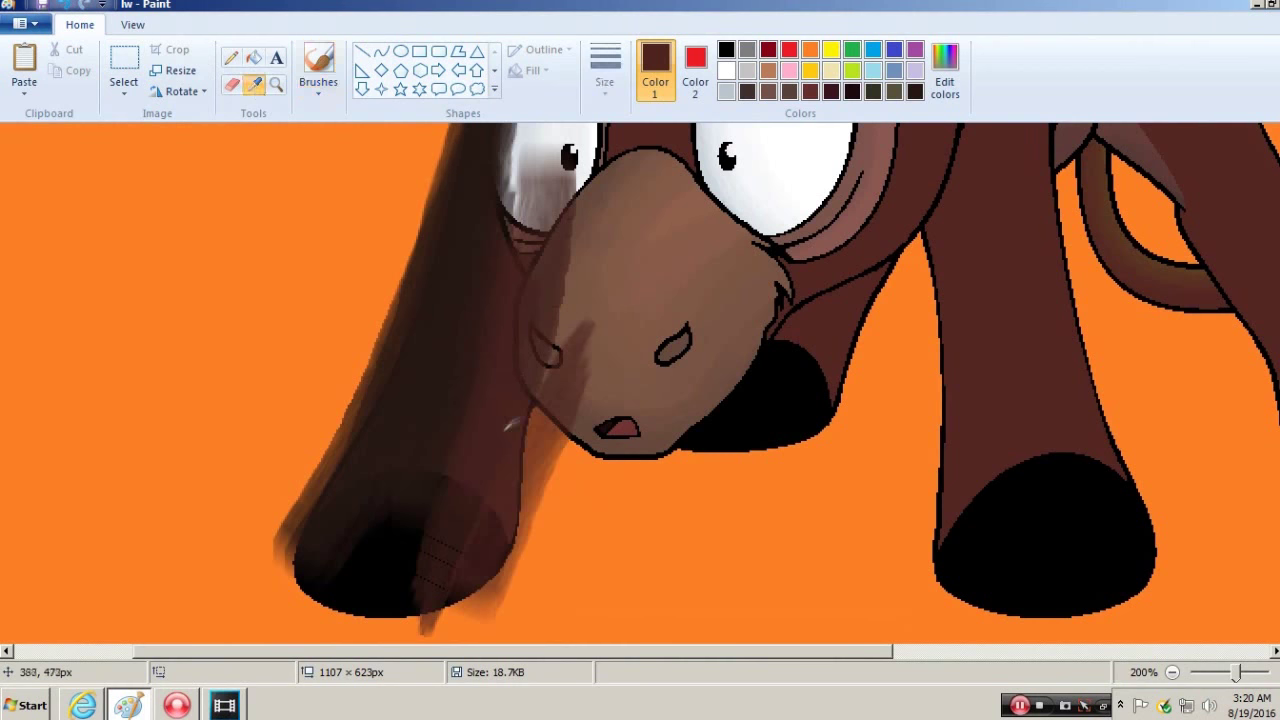
- Overlay the clean donkey artwork to trim the leg shading, and copy the picture with the left ear filled red as a mask
key("ctrl+Page_Down")
key("ctrl+Page_Up")
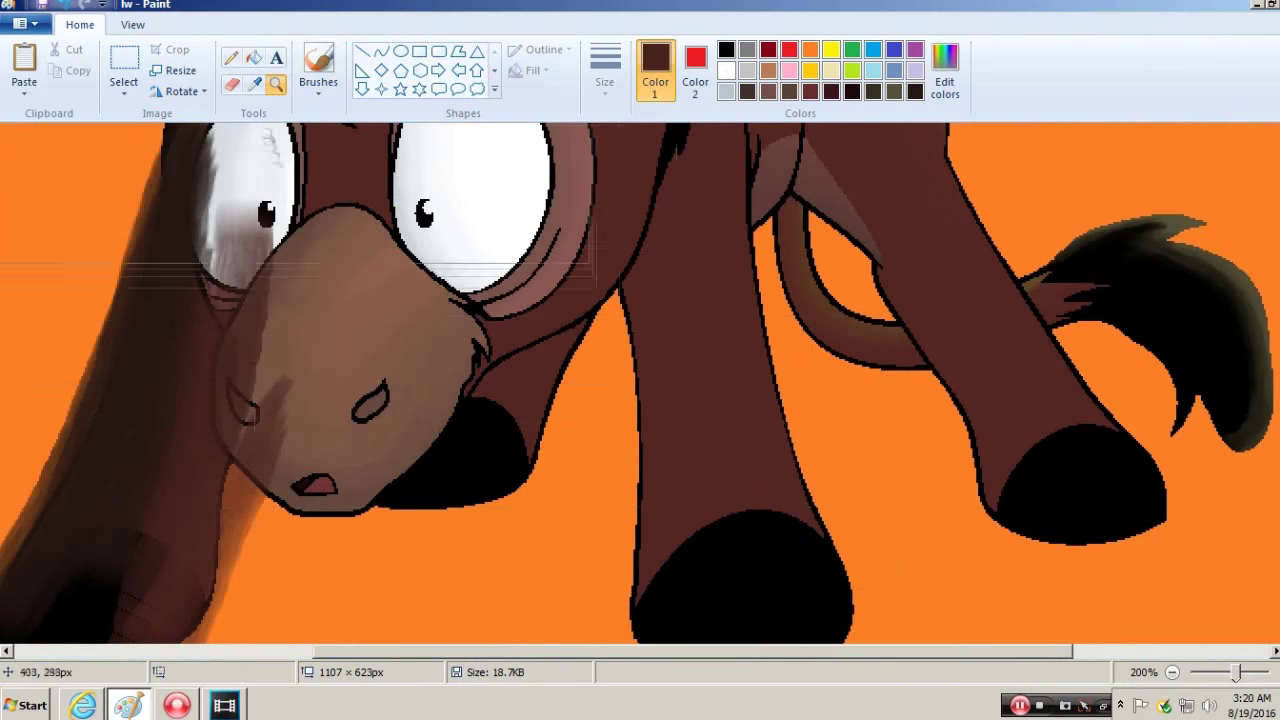
left_click(521, 400)
left_click_drag(521, 400, 521, 405)
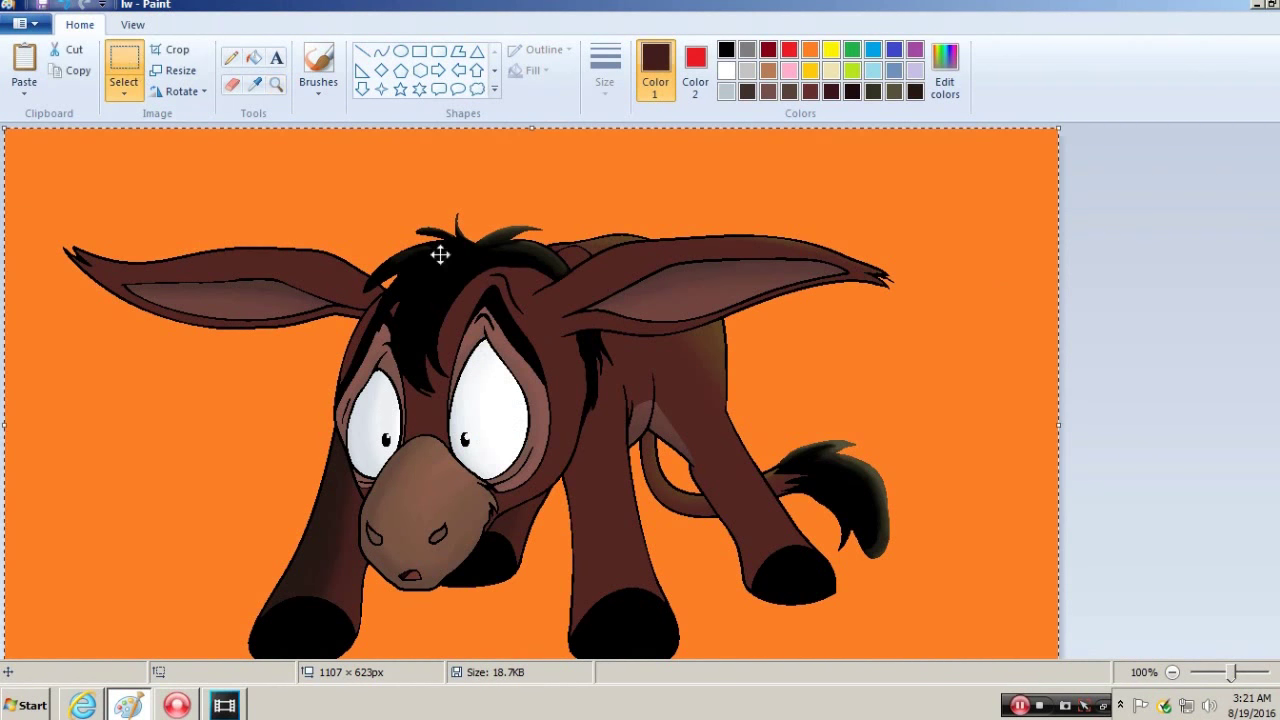
right_click(574, 251)
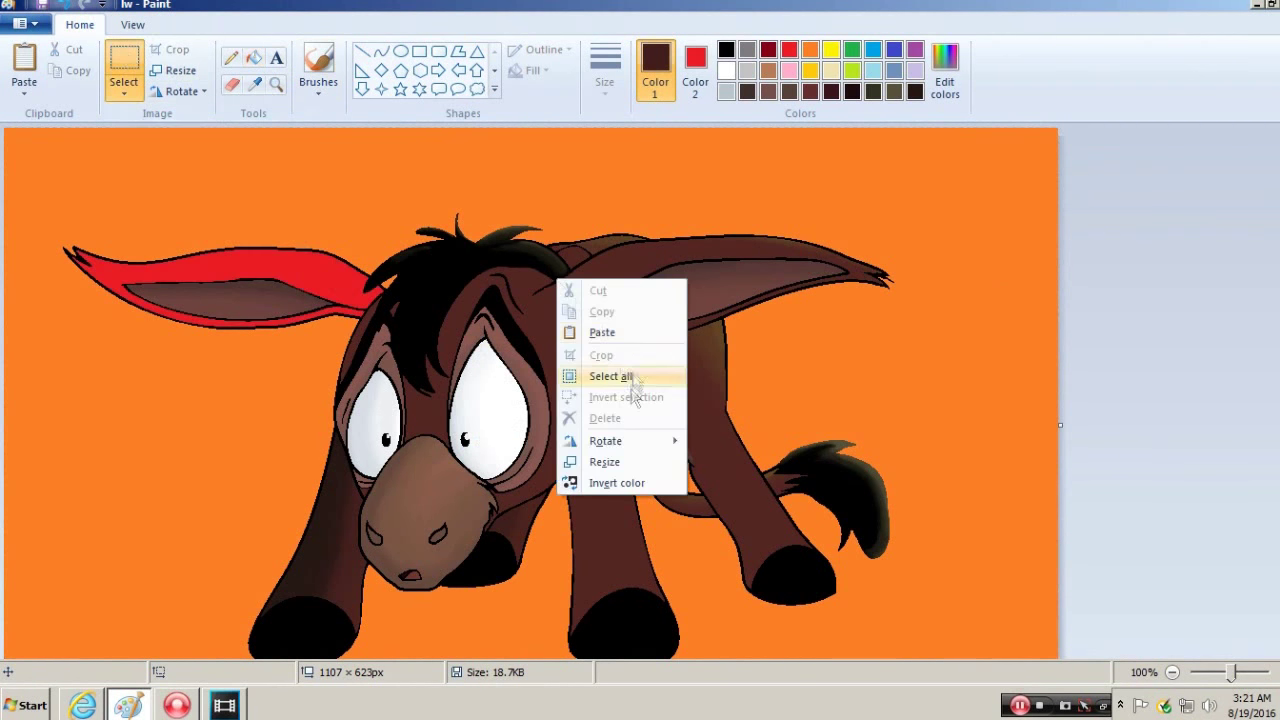
left_click(660, 374)
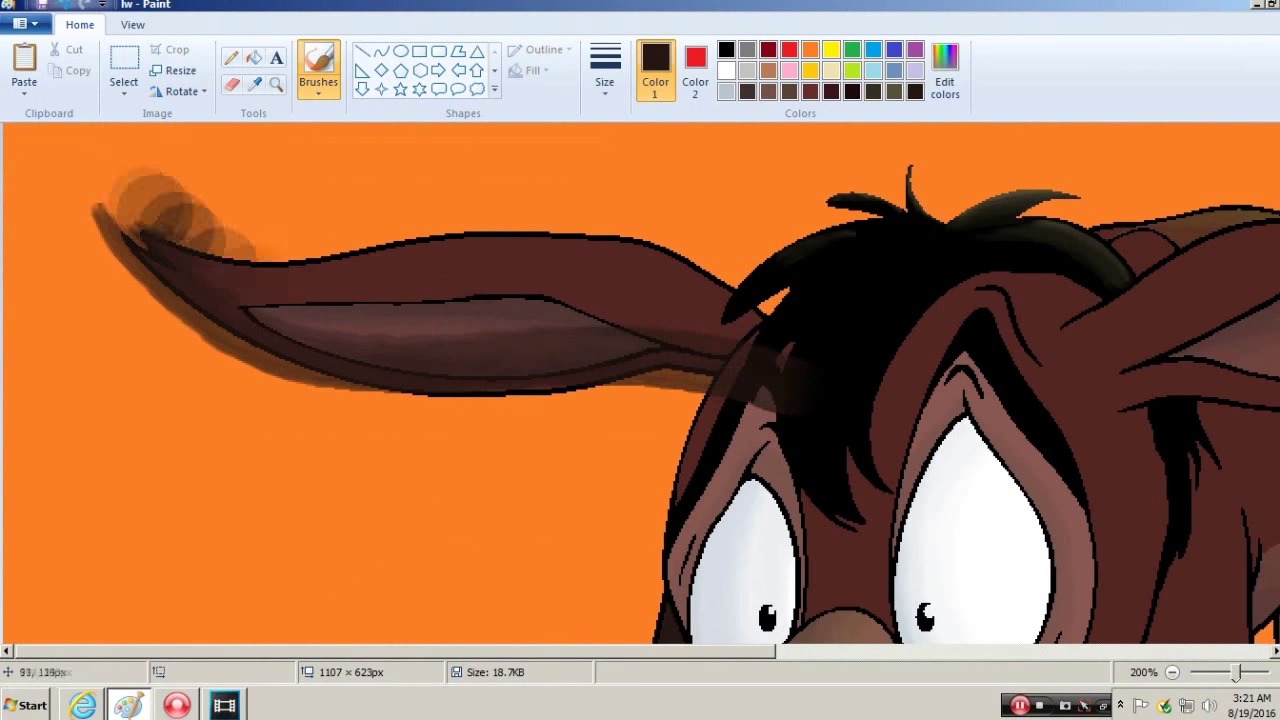
- Shade the left ear's lower edge and tip with dark brown, and blend inward with sampled browns
left_click_drag(140, 250, 420, 390)
left_click(254, 84)
left_click(790, 350)
left_click_drag(520, 320, 845, 350)
left_click_drag(260, 300, 540, 320)
mouse_move(150, 215)
left_mouse_down()
mouse_move(300, 250)
mouse_move(200, 205)
mouse_move(300, 215)
left_mouse_up()
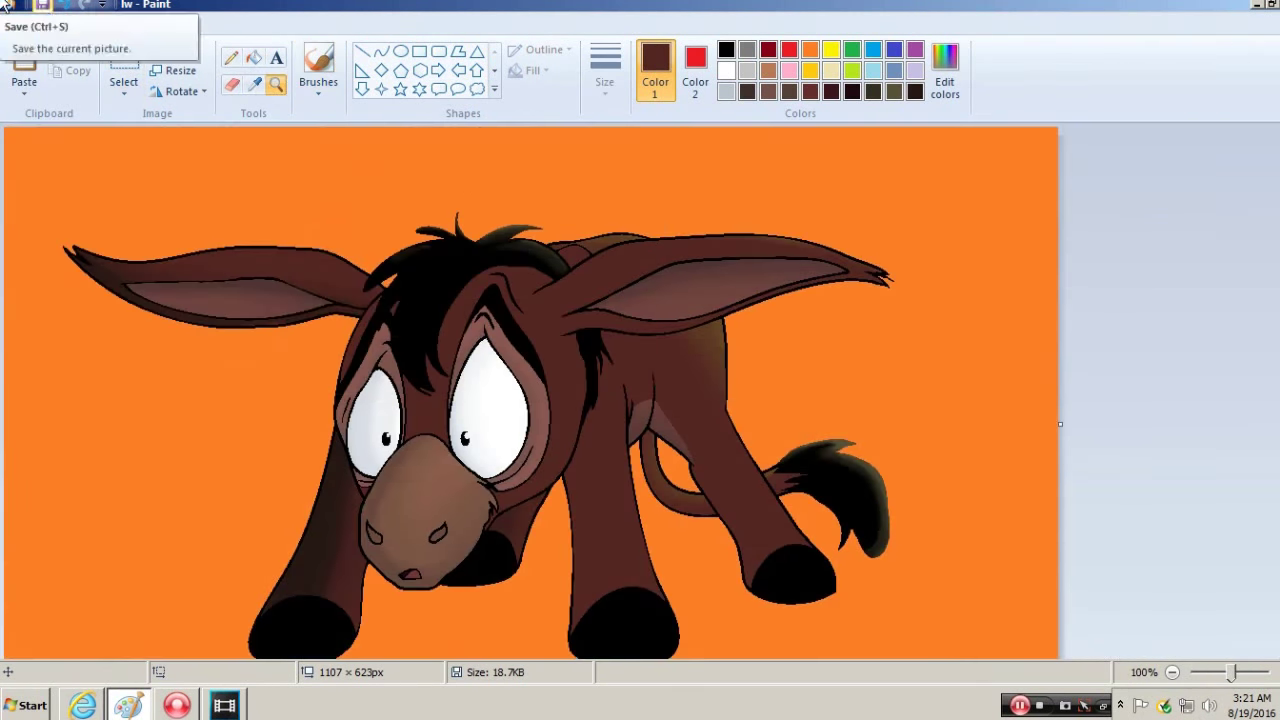
- Prepare a red mask for the face and right ear, undo the temporary fill and switch back to the brush
right_click(541, 302)
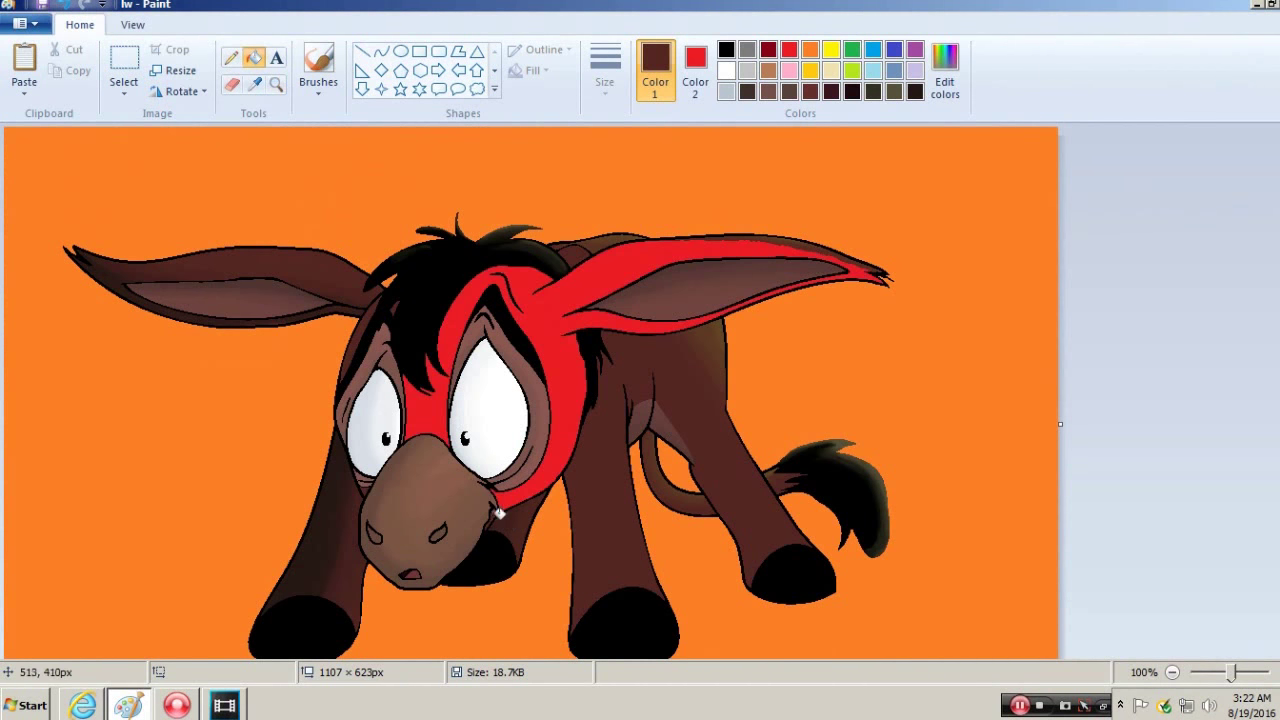
key("ctrl+z")
left_click(318, 70)
key("ctrl+Page_Up")
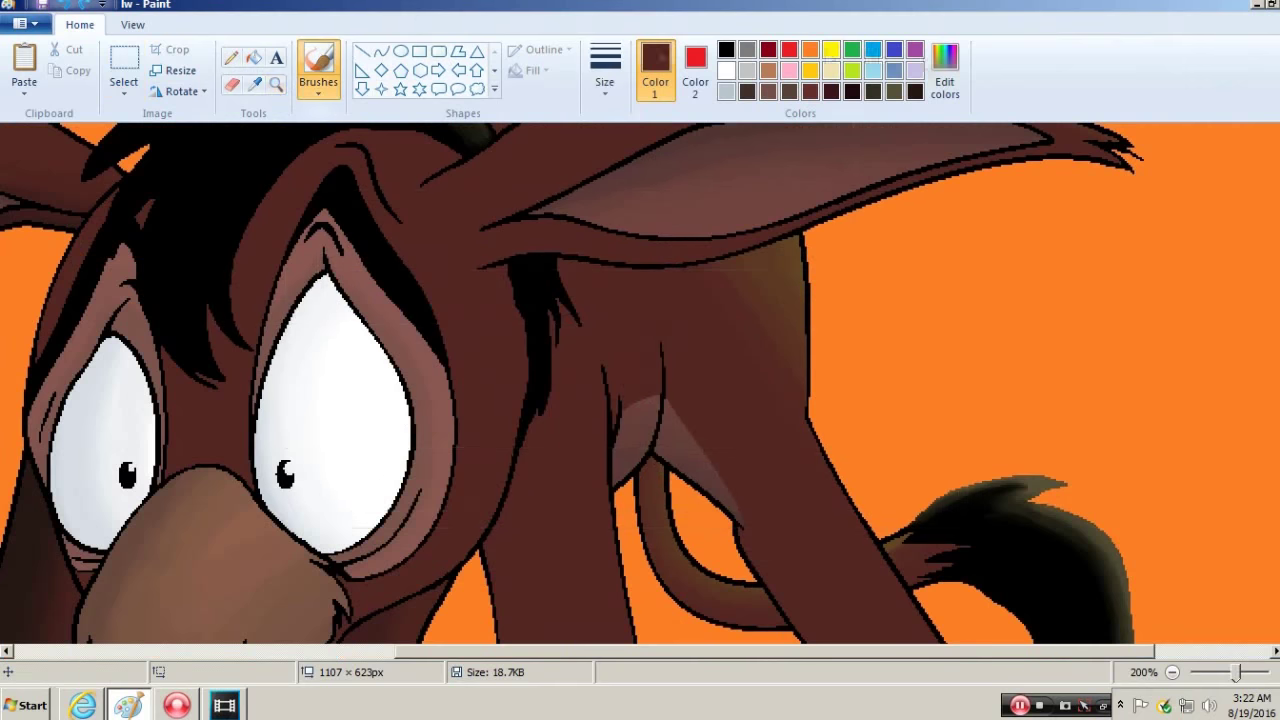
- Shade the forehead, the bridge between the eyes and the cheek edge with dark brown strokes
mouse_move(185, 255)
left_mouse_down()
mouse_move(195, 500)
mouse_move(215, 450)
mouse_move(183, 495)
mouse_move(266, 160)
left_mouse_up()
scroll(266, 157, "up", 4)
scroll(266, 157, "down", 4)
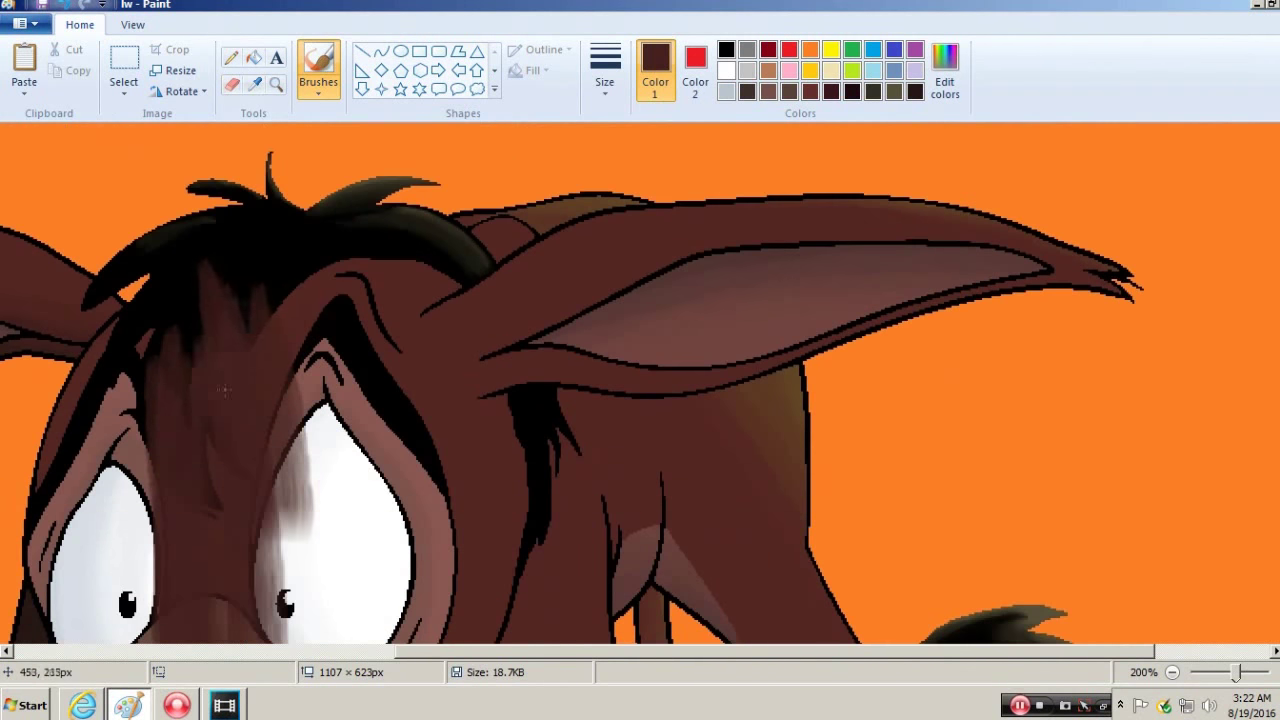
left_click(381, 620)
scroll(381, 600, "down", 3)
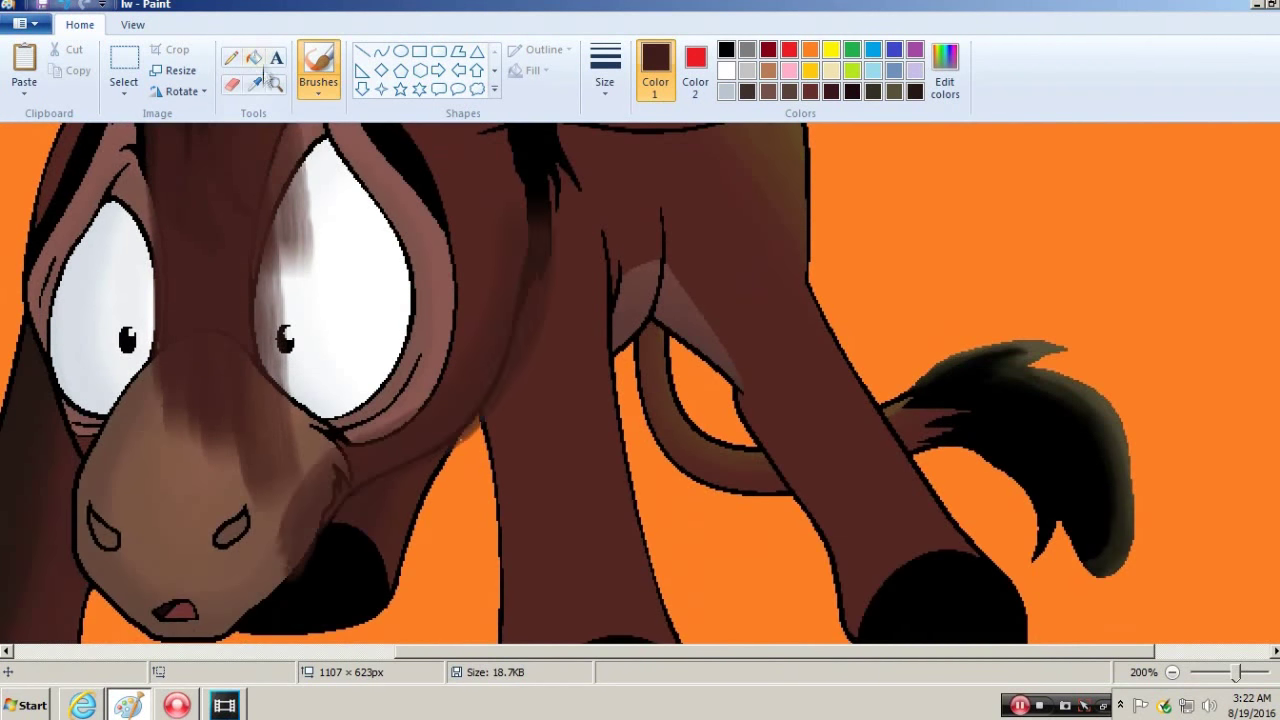
left_click_drag(512, 180, 420, 350)
scroll(420, 350, "up", 3)
- Blend sampled brown around the right eye and shade along the lower edge of the right ear
left_click(255, 84)
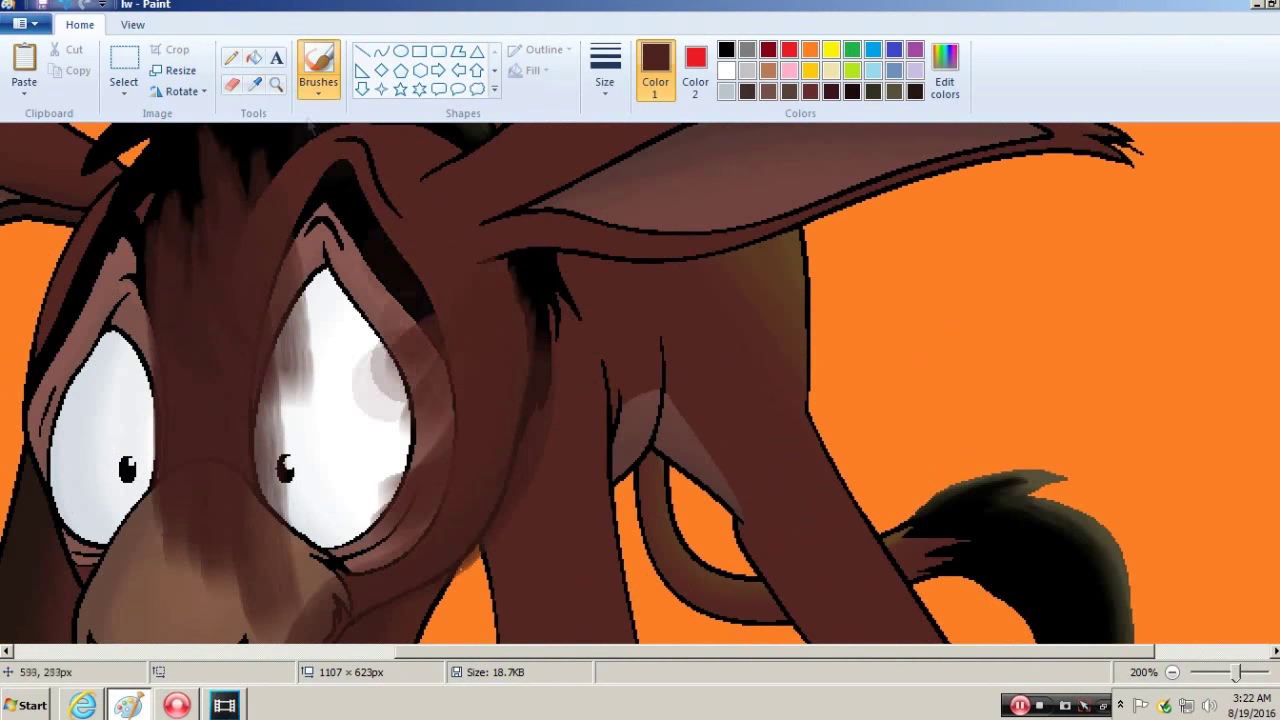
scroll(640, 380, "up", 3)
left_click(392, 465)
mouse_move(520, 345)
left_mouse_down()
mouse_move(905, 292)
mouse_move(1065, 300)
left_mouse_up()
left_click(255, 84)
left_click(600, 250)
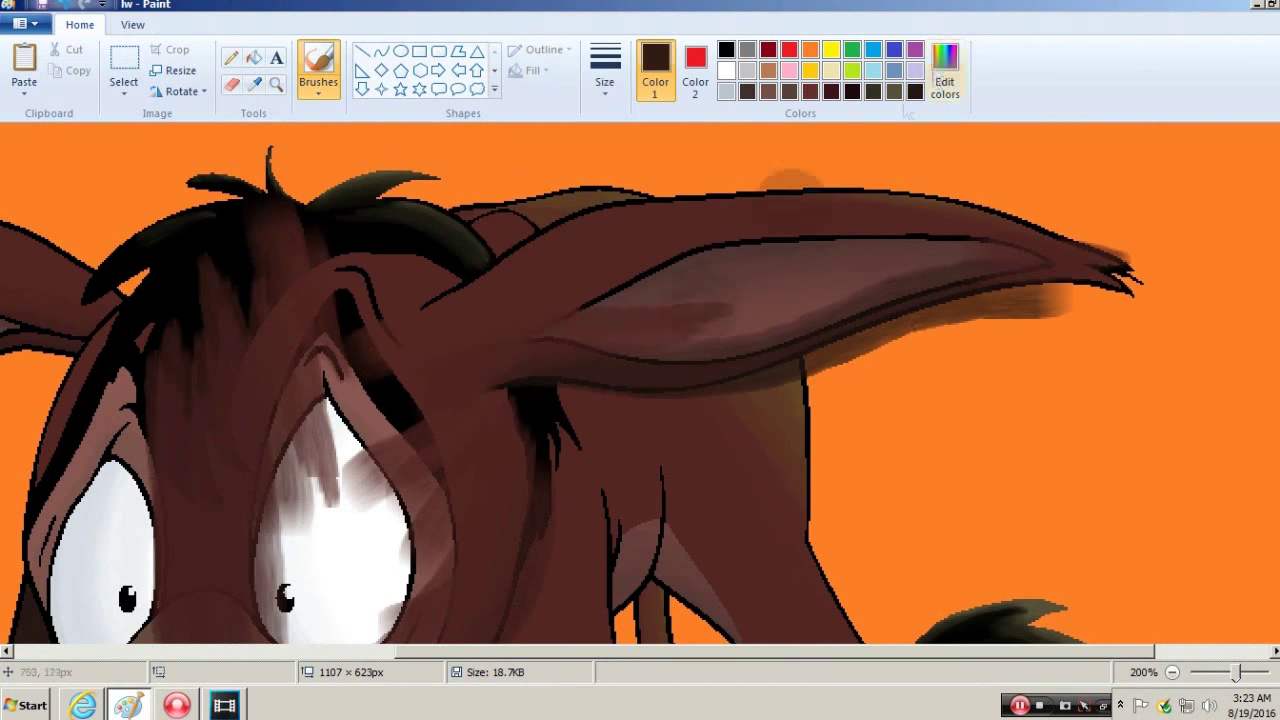
- Sample brown from the cheek and blend the shading between the right eye and the base of the right ear
scroll(604, 178, "down", 3)
left_click(605, 70)
left_click(605, 177)
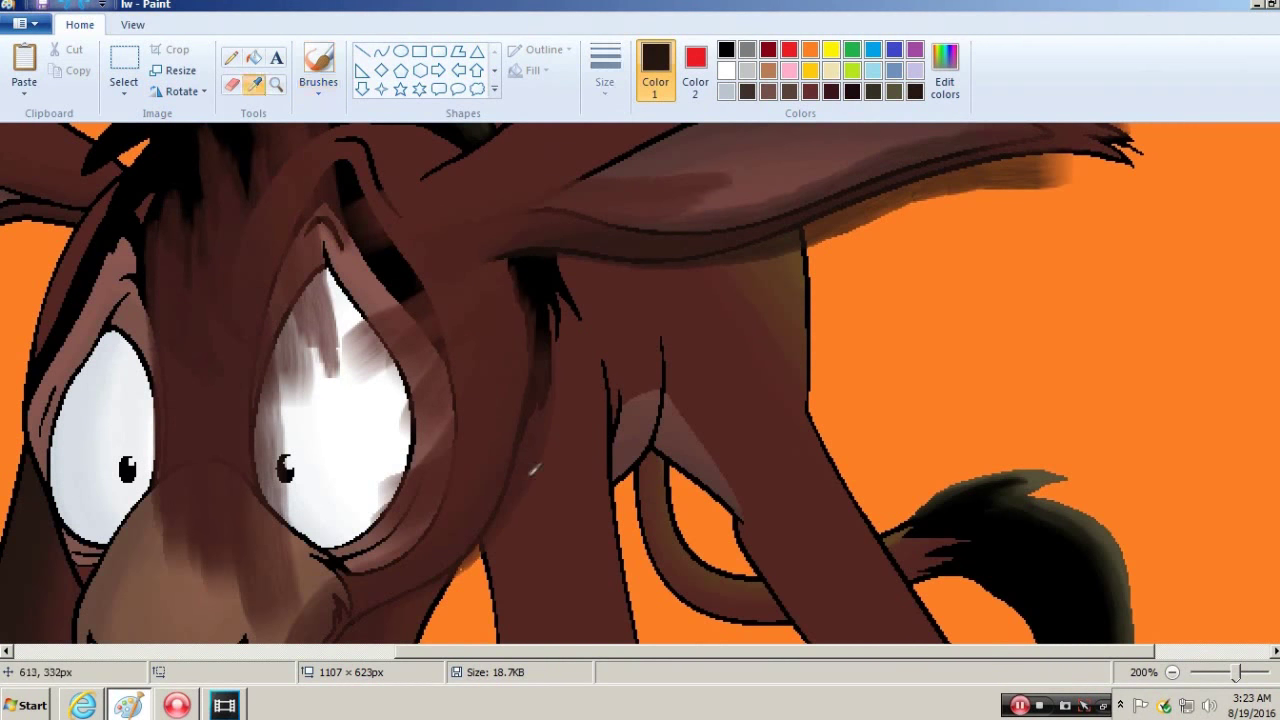
left_click(276, 84)
right_click(420, 248)
left_click(420, 248)
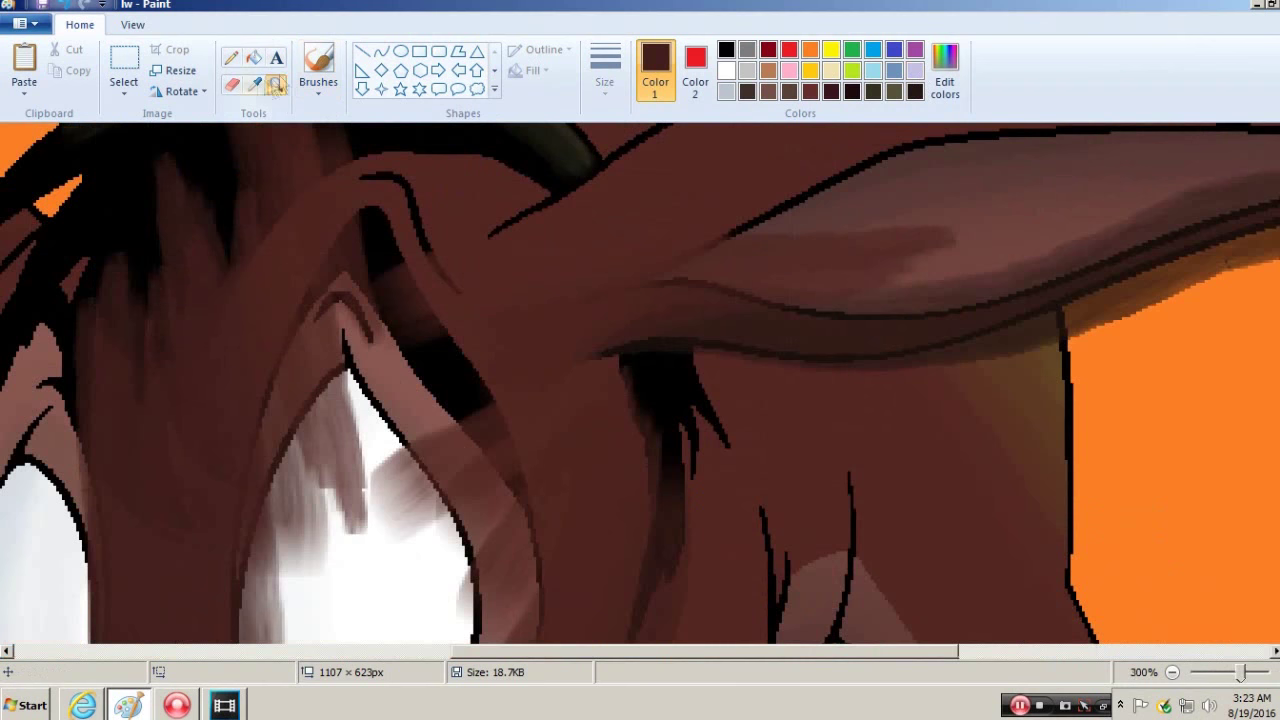
- Overlay the masked copy on the shaded head and right ear to restore the clean outlines
left_click(276, 84)
right_click(502, 305)
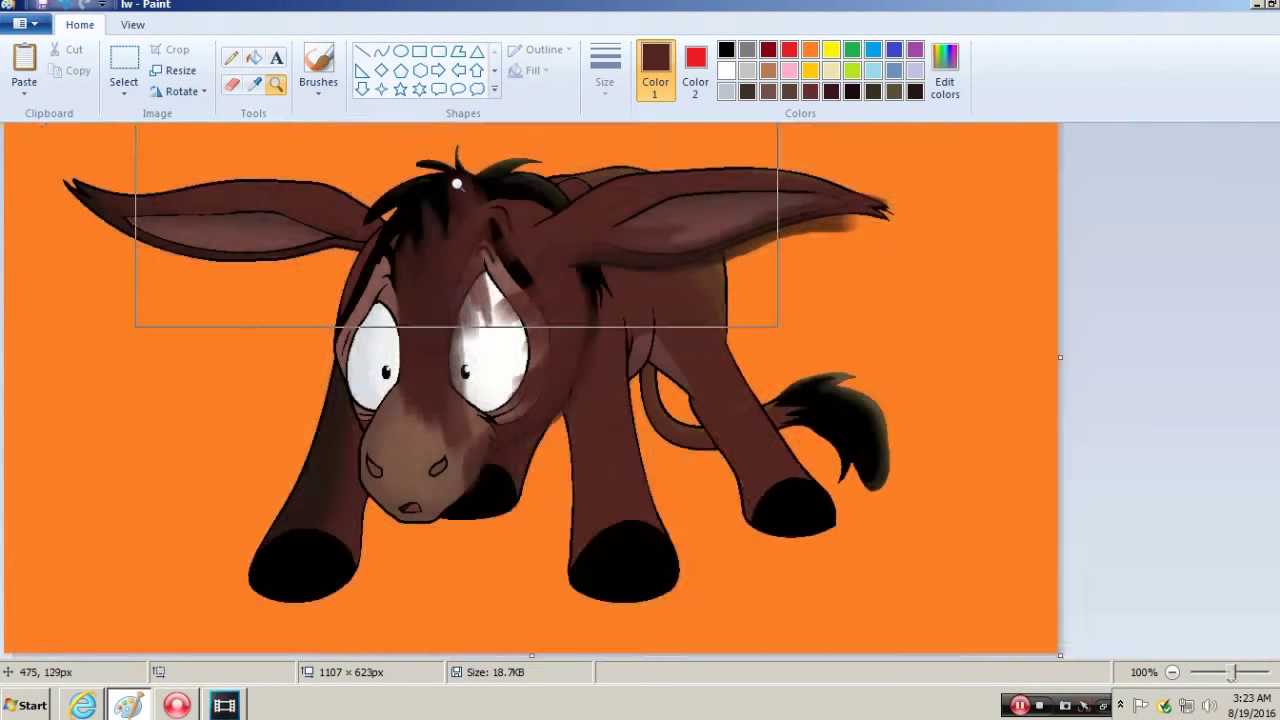
right_click(366, 163)
left_click(269, 283)
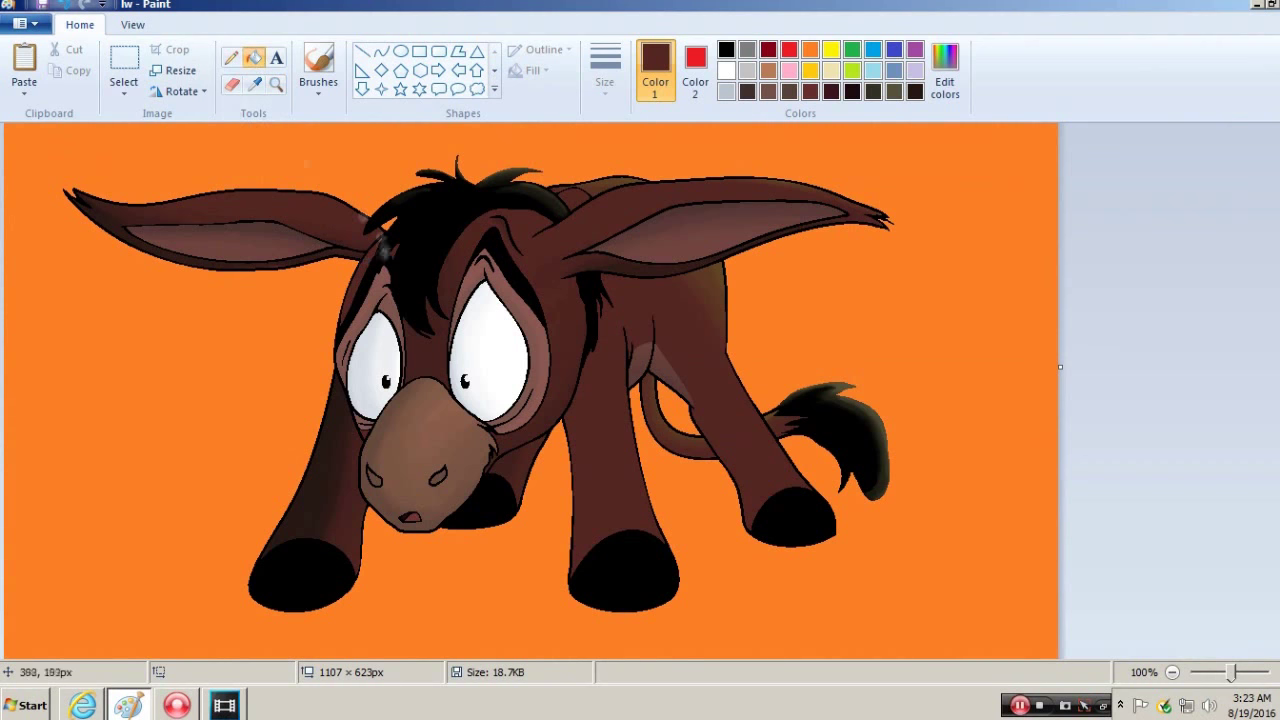
- Mask the body and the two legs behind the head in red, and select the whole picture
left_click(478, 303)
left_click(915, 70)
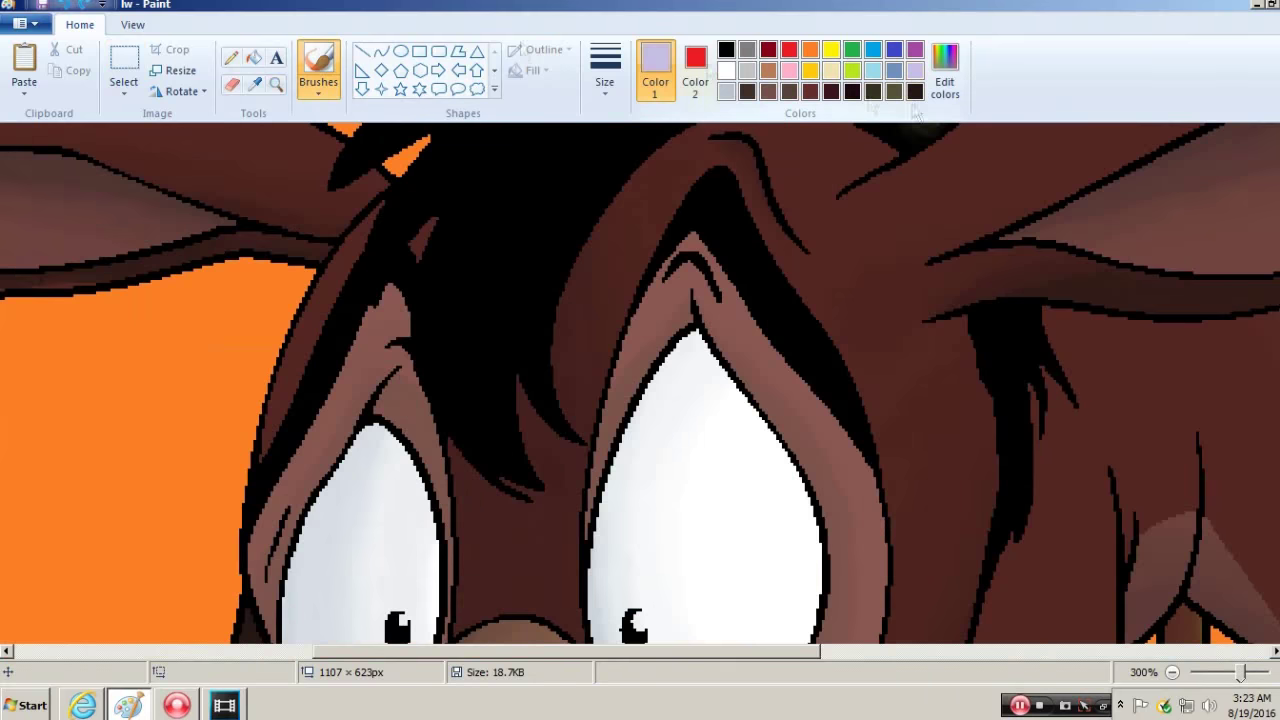
key("ctrl+Page_Down")
key("ctrl+Page_Down")
key("ctrl+a")
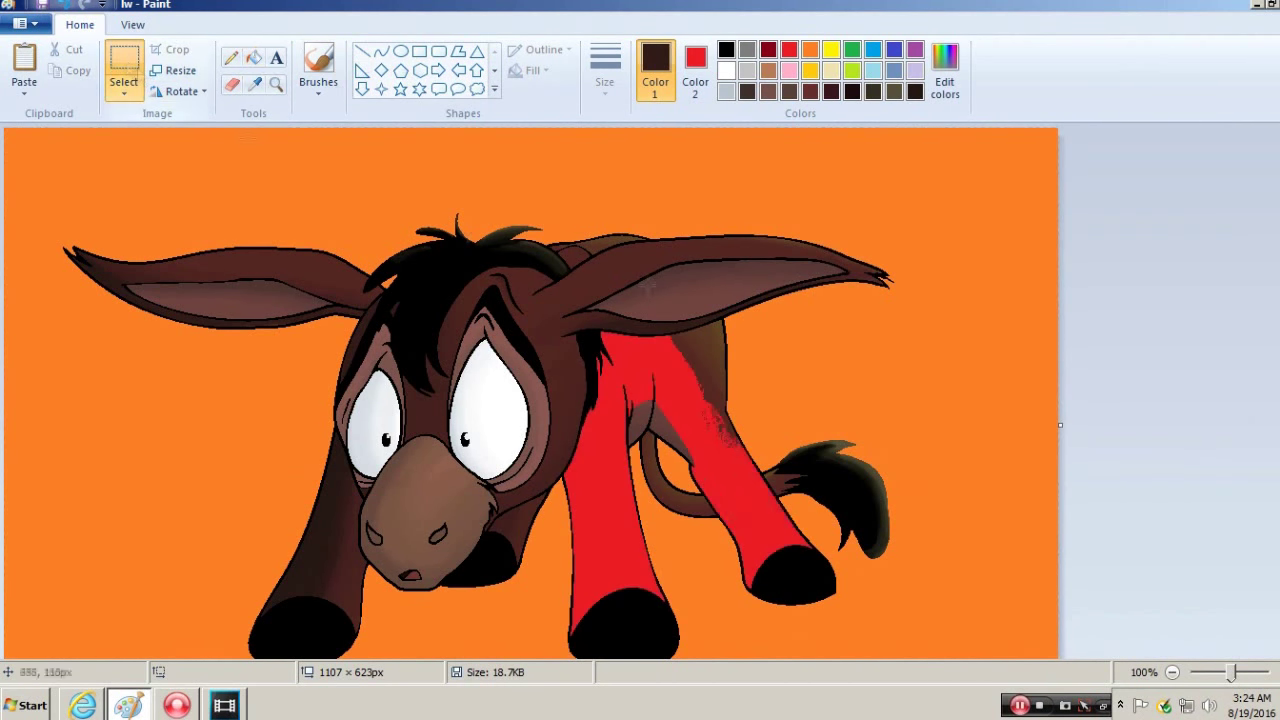
- Shade the inner edge of the front leg nearest the muzzle with dark brown brush strokes down to the hoof
left_click(276, 84)
left_click(737, 580)
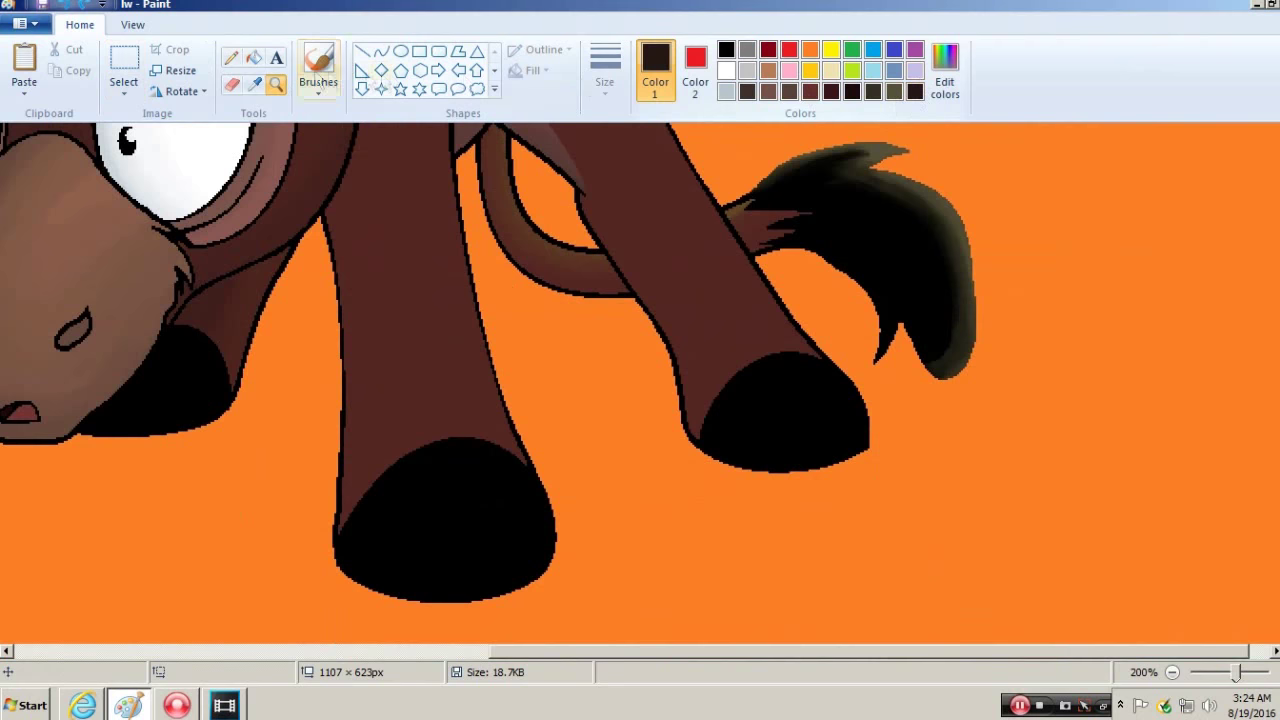
left_click(318, 70)
scroll(416, 602, "up", 1)
mouse_move(364, 585)
left_mouse_down()
mouse_move(322, 300)
mouse_move(400, 420)
mouse_move(408, 506)
left_mouse_up()
left_click(444, 466)
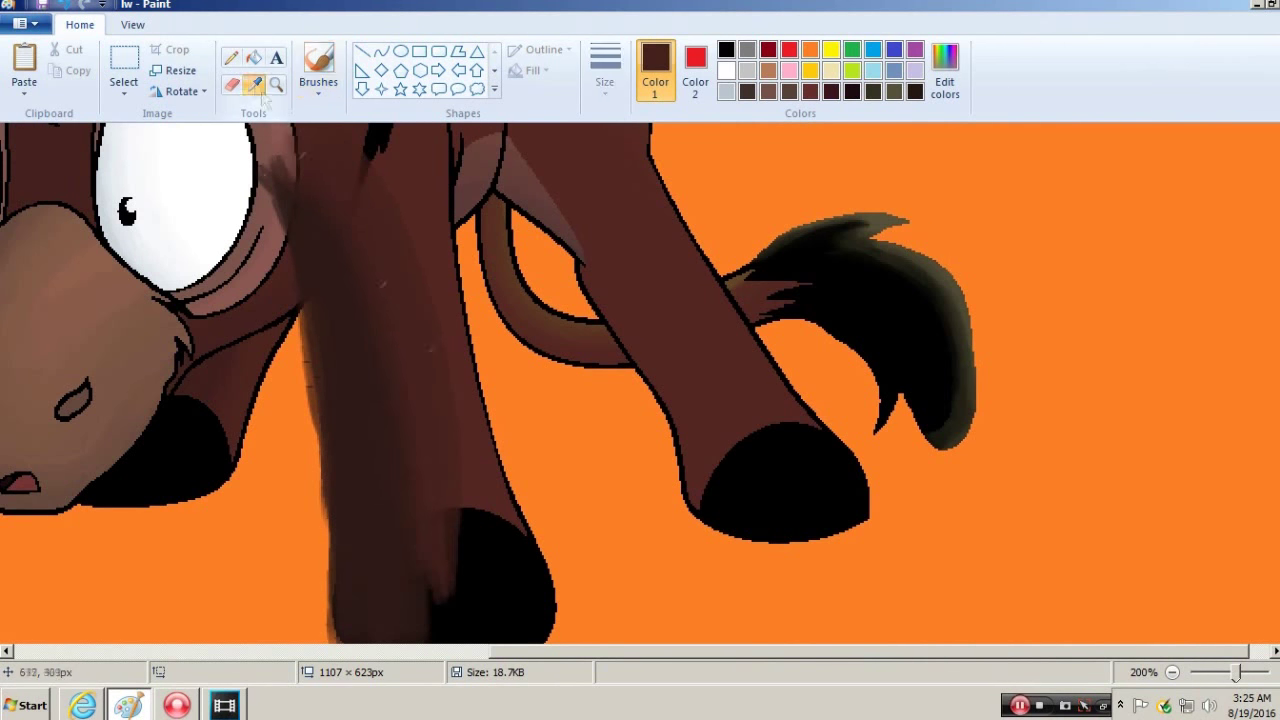
- Blend sampled browns across the front leg and along both of its edges down over the hoof
left_click(318, 70)
left_click_drag(470, 215, 495, 455)
left_click_drag(500, 520, 450, 630)
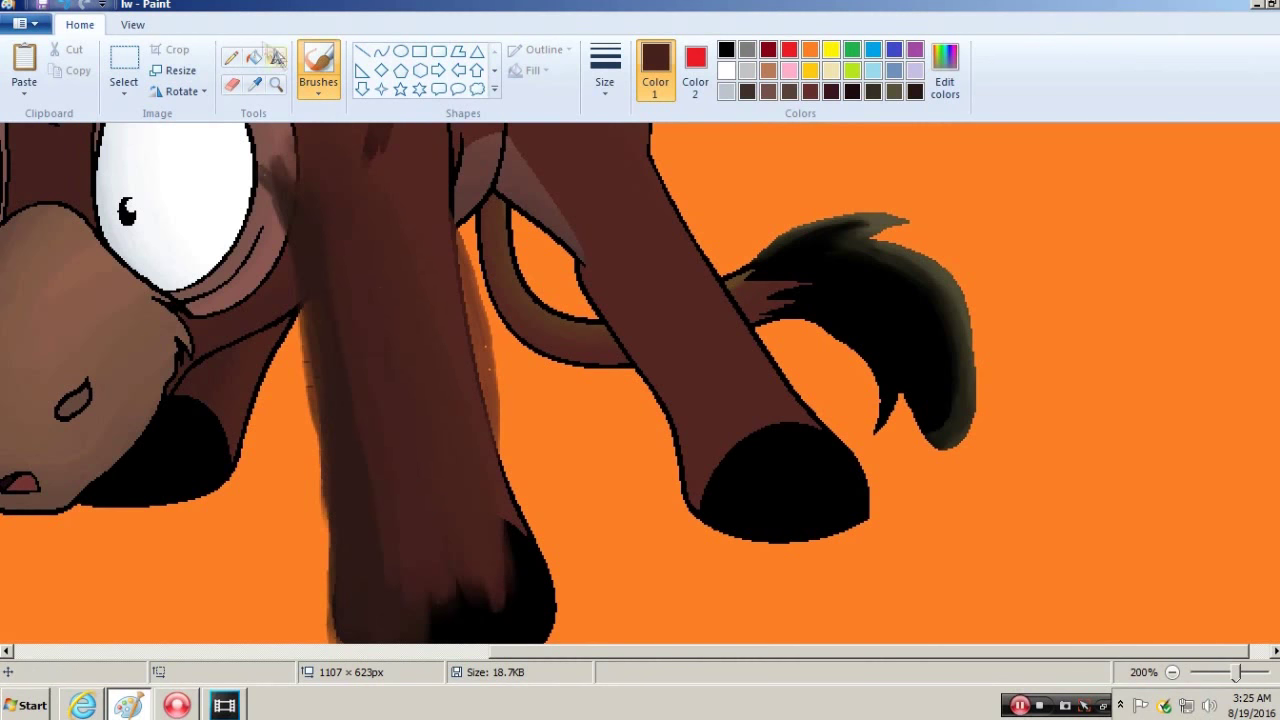
left_click_drag(300, 302, 330, 640)
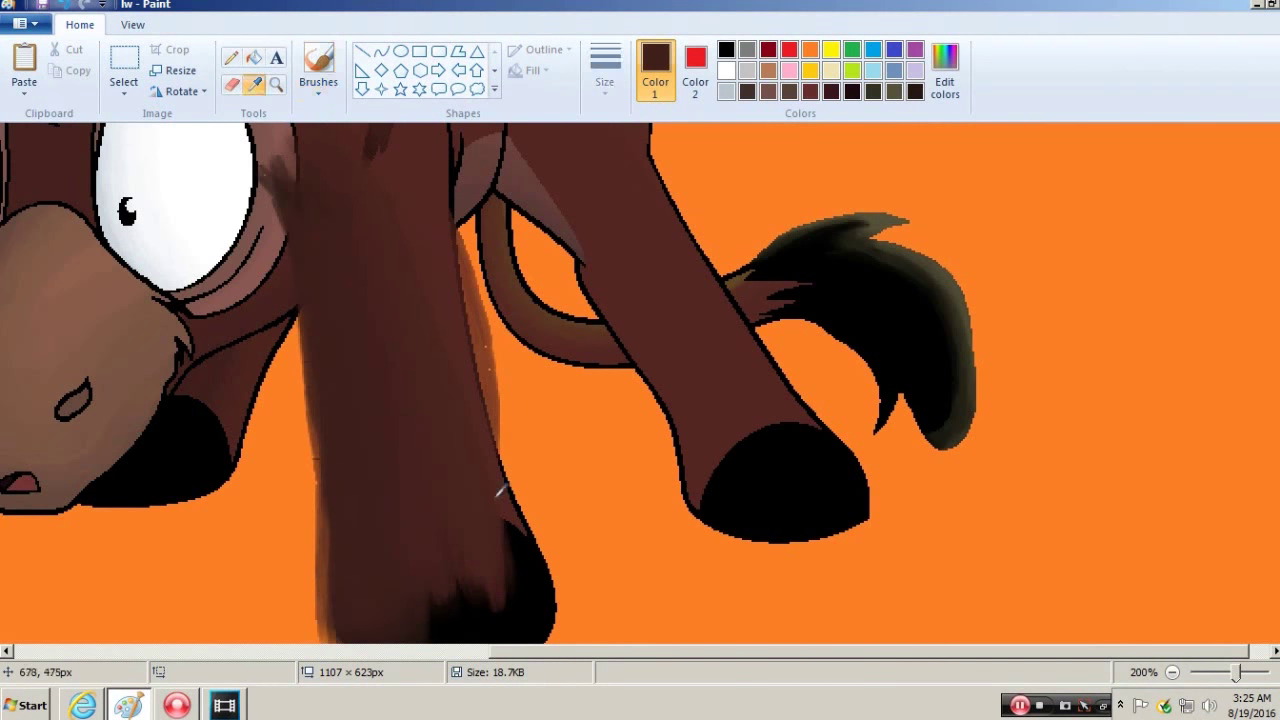
left_click(497, 490)
scroll(450, 470, "up", 3)
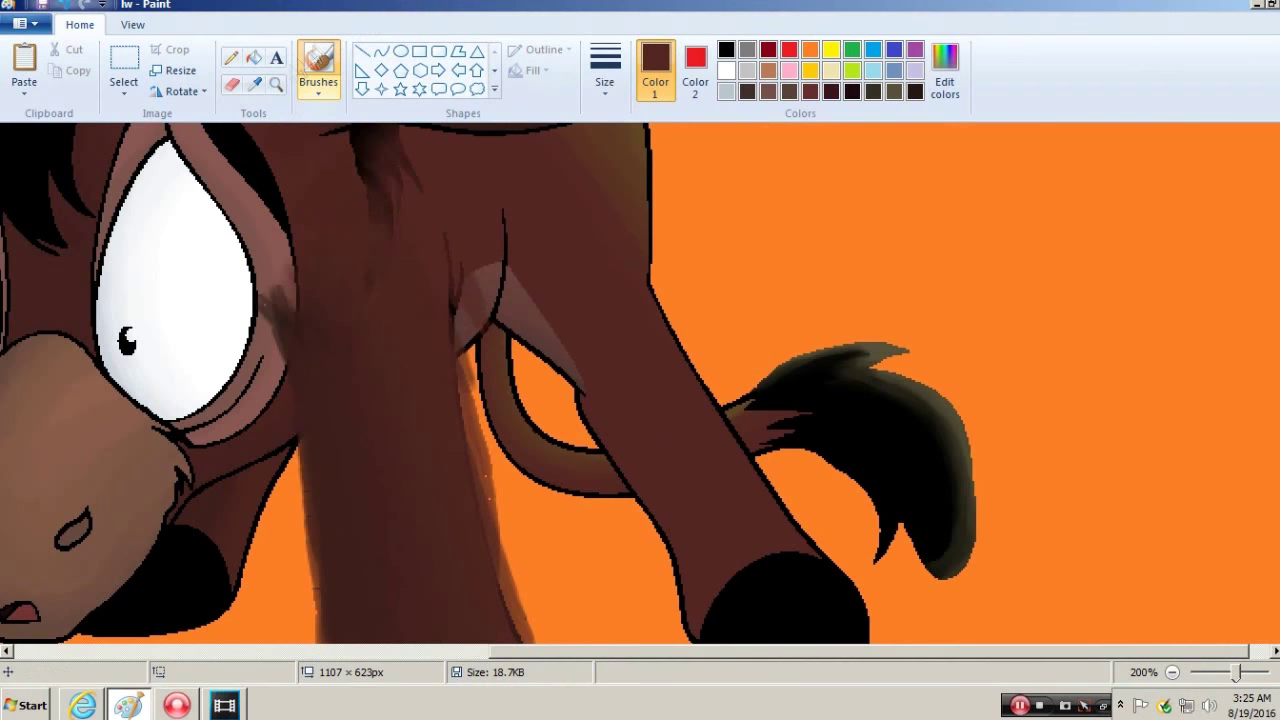
- Brush sampled lighter brown along the rear leg's outer edge beside the tail, from the rump to the hoof
left_click(254, 84)
left_click(820, 580)
mouse_move(840, 600)
left_mouse_down()
mouse_move(700, 240)
mouse_move(850, 595)
left_mouse_up()
left_click(254, 84)
left_click(700, 300)
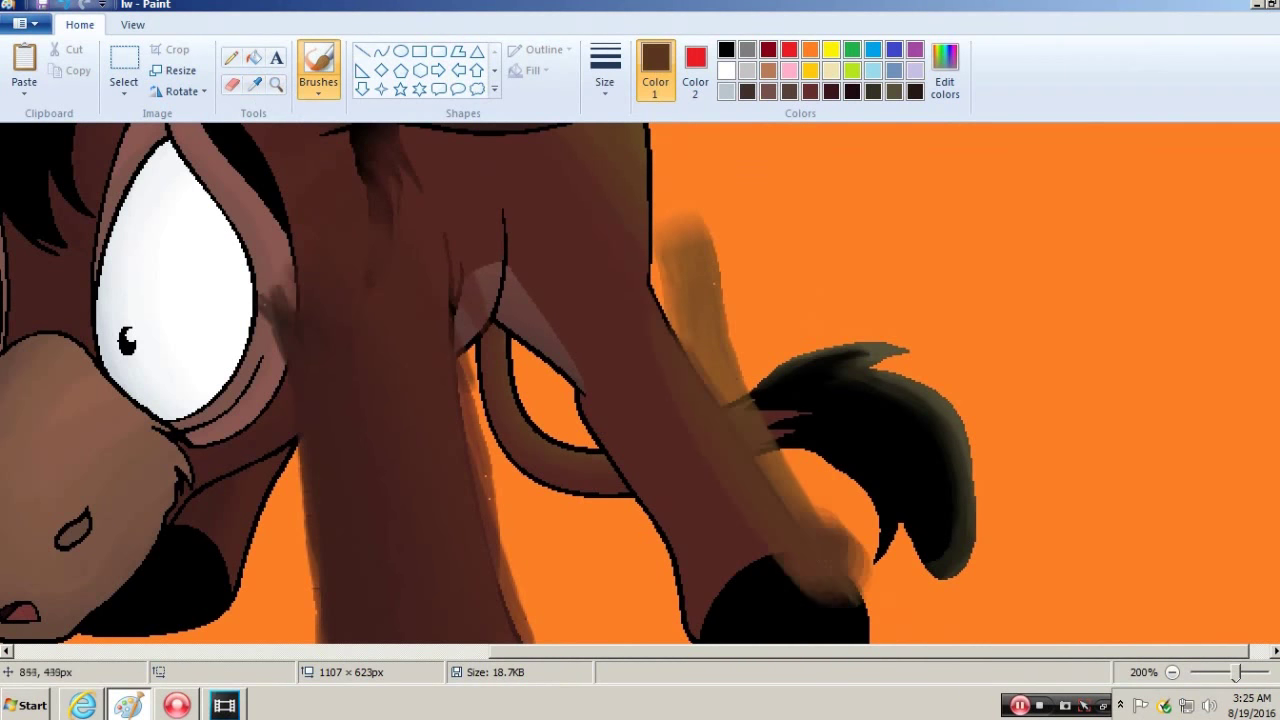
left_click(254, 84)
left_click(665, 290)
left_click(254, 84)
left_click(820, 300)
- Blend sampled brown down the middle and inner edge of the rear leg as far as the hoof
scroll(820, 400, "down", 3)
left_click_drag(600, 300, 822, 571)
left_click(254, 84)
left_click(700, 400)
mouse_move(580, 260)
left_mouse_down()
mouse_move(700, 450)
mouse_move(730, 363)
left_mouse_up()
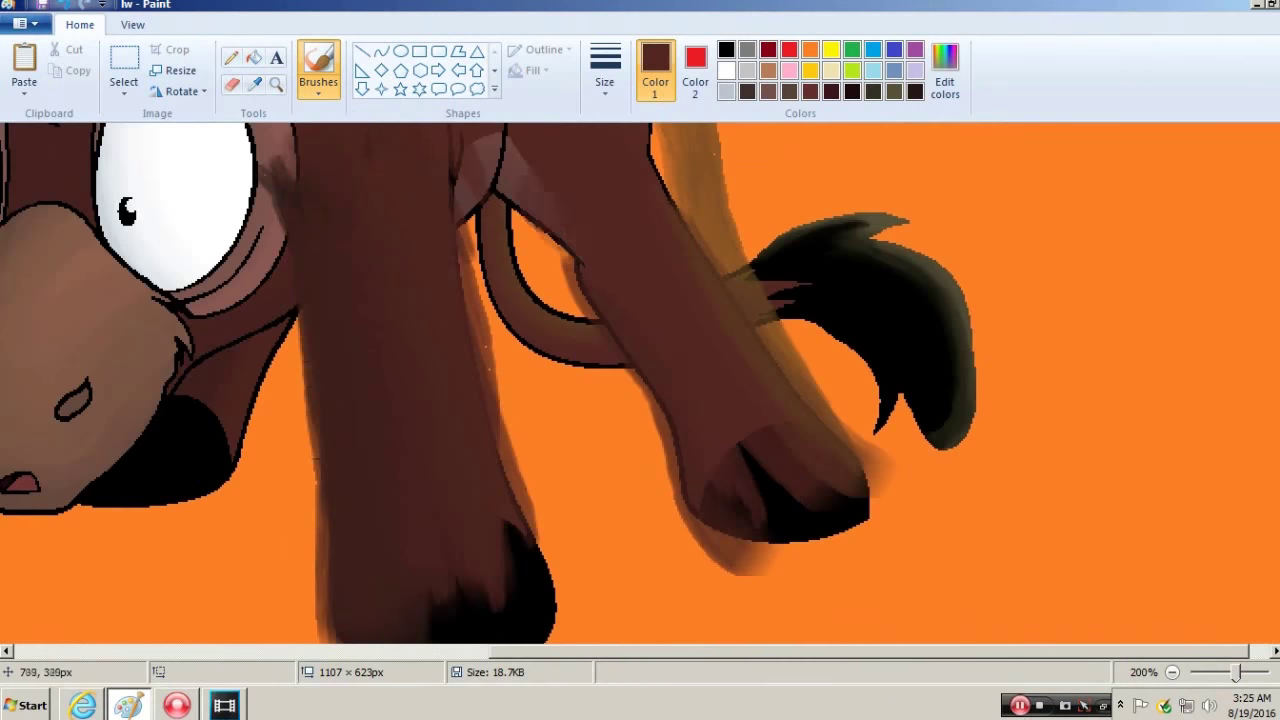
- Overlay the masked copy on the shaded legs to restore the clean outlines of the legs and hooves
scroll(640, 390, "up", 3)
scroll(640, 390, "down", 2)
left_click(276, 84)
left_click(408, 186)
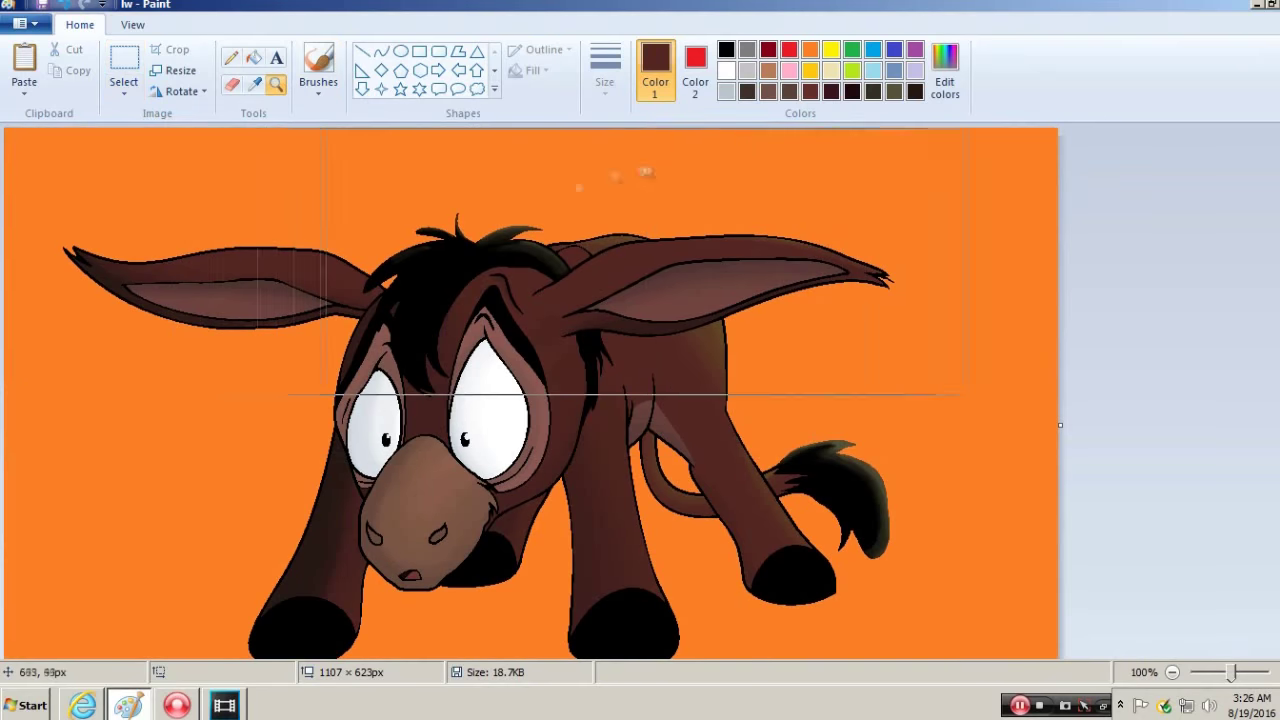
- Open the background picture lw2 from the desktop
right_click(471, 318)
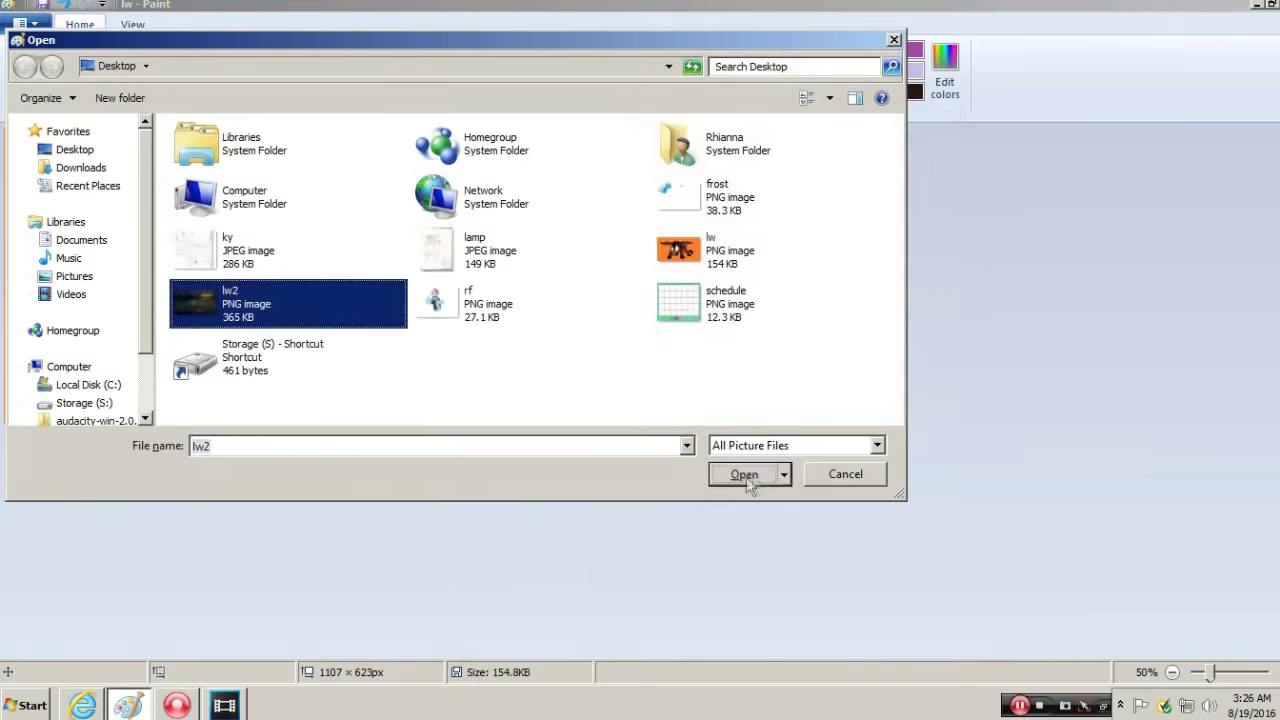
left_click(749, 477)
- Undo the donkey overlay and paint a dark shadow across the lower floor with the widest brush size
left_click(604, 72)
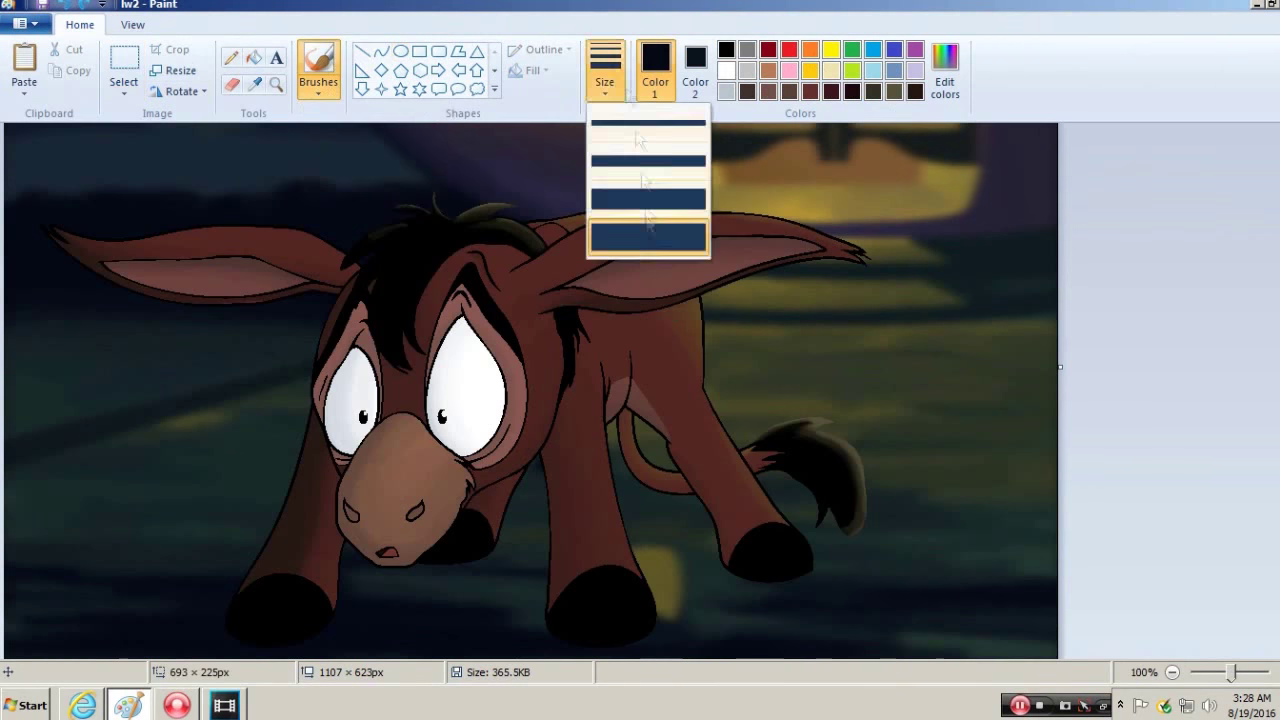
left_click(648, 236)
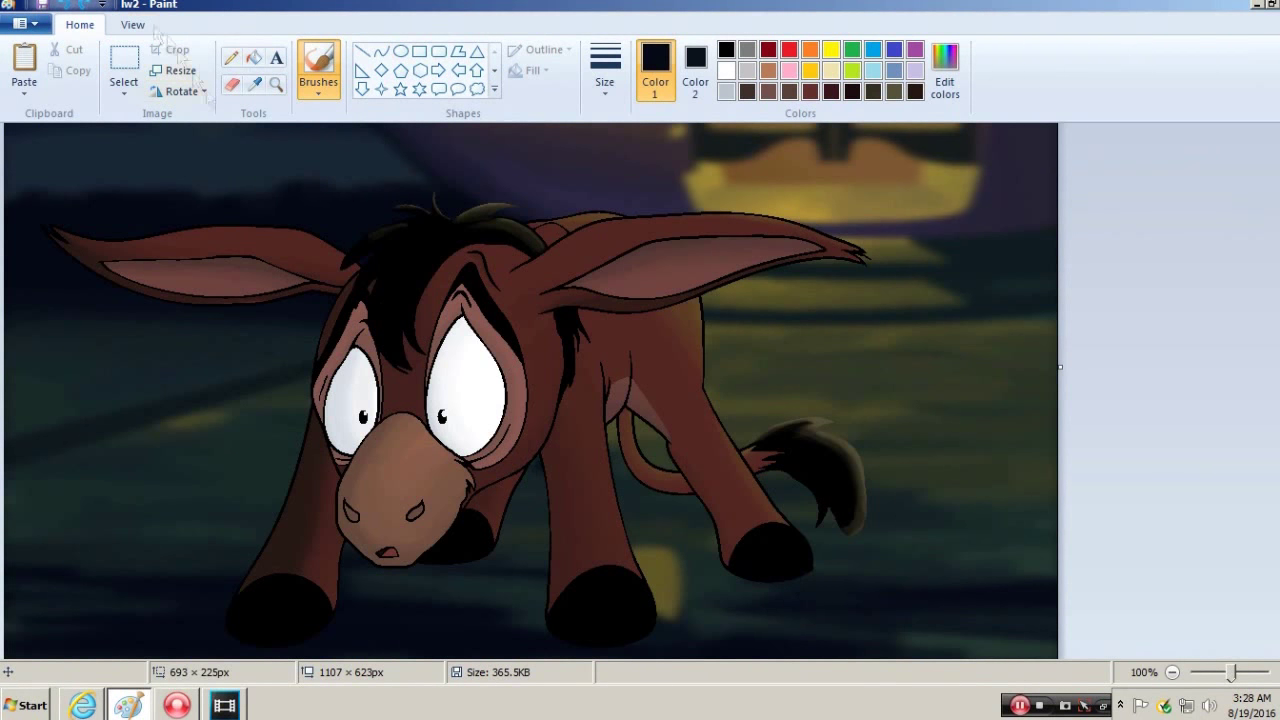
key("ctrl+z")
mouse_move(814, 580)
left_mouse_down()
mouse_move(391, 571)
mouse_move(491, 628)
left_mouse_up()
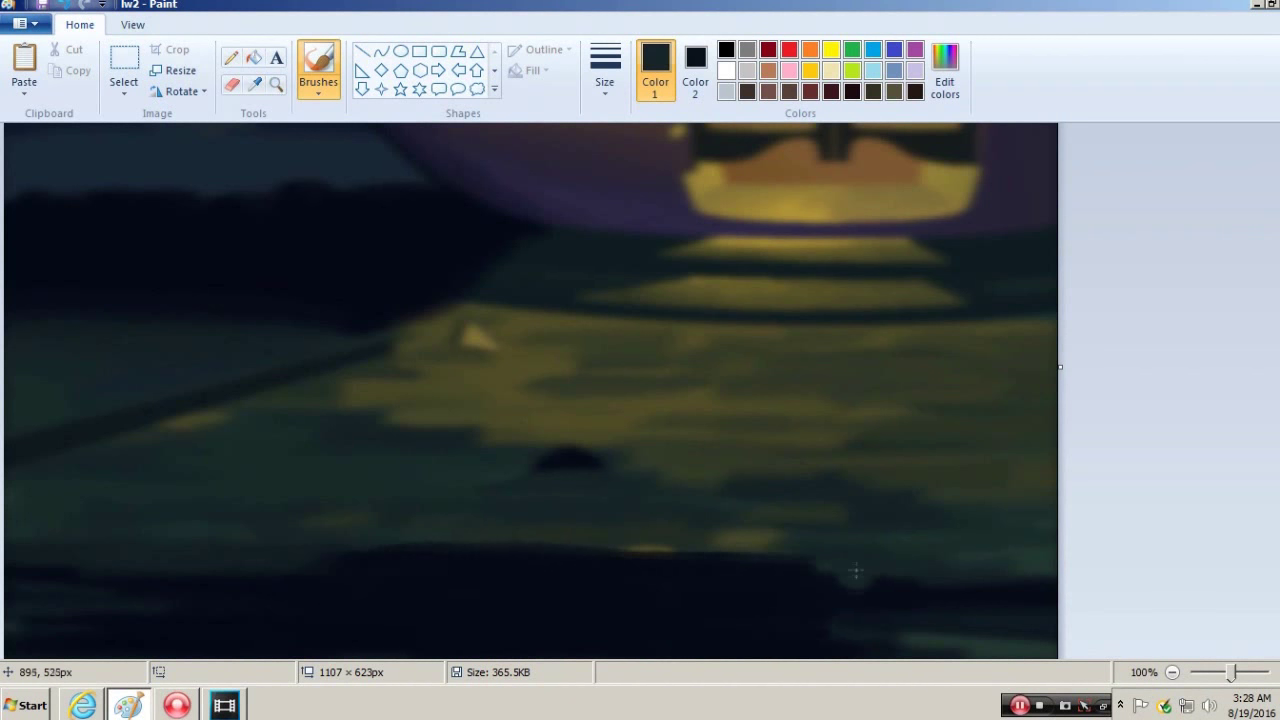
- Paste the donkey onto the background with orange as the transparent color and move it slightly down and left
left_click(124, 70)
right_click(806, 209)
left_click(857, 262)
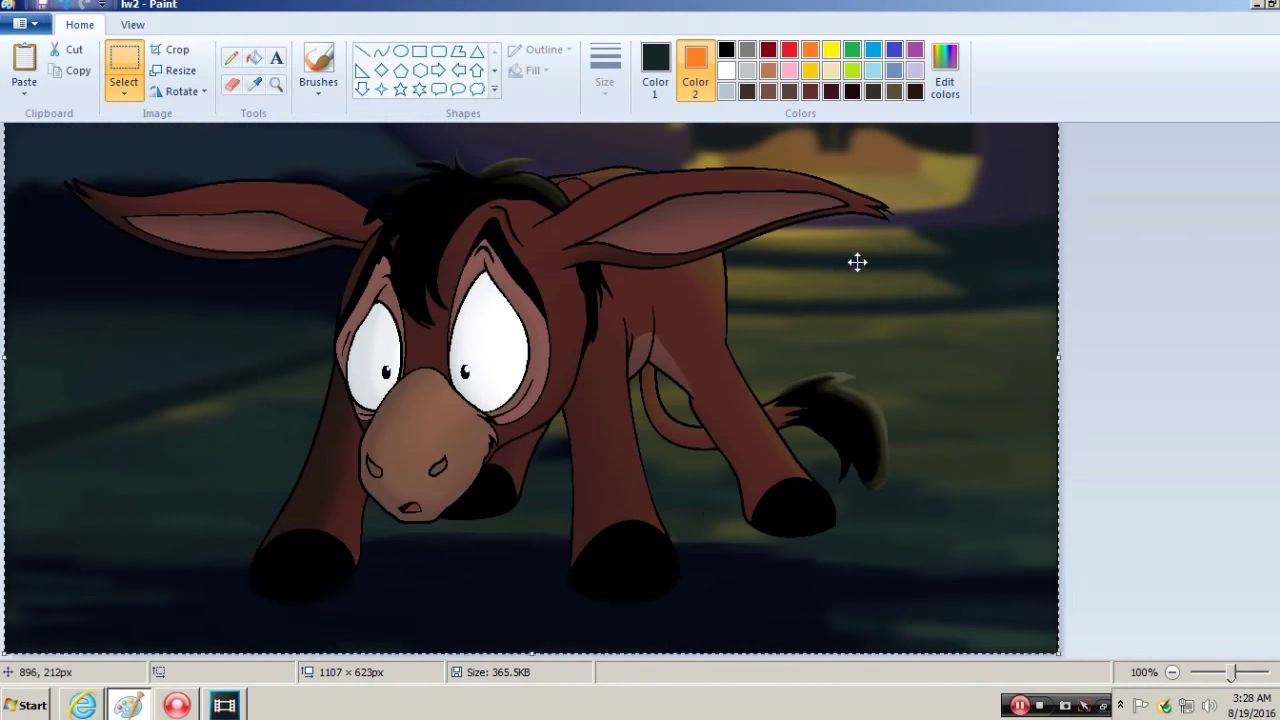
left_click_drag(857, 262, 795, 315)
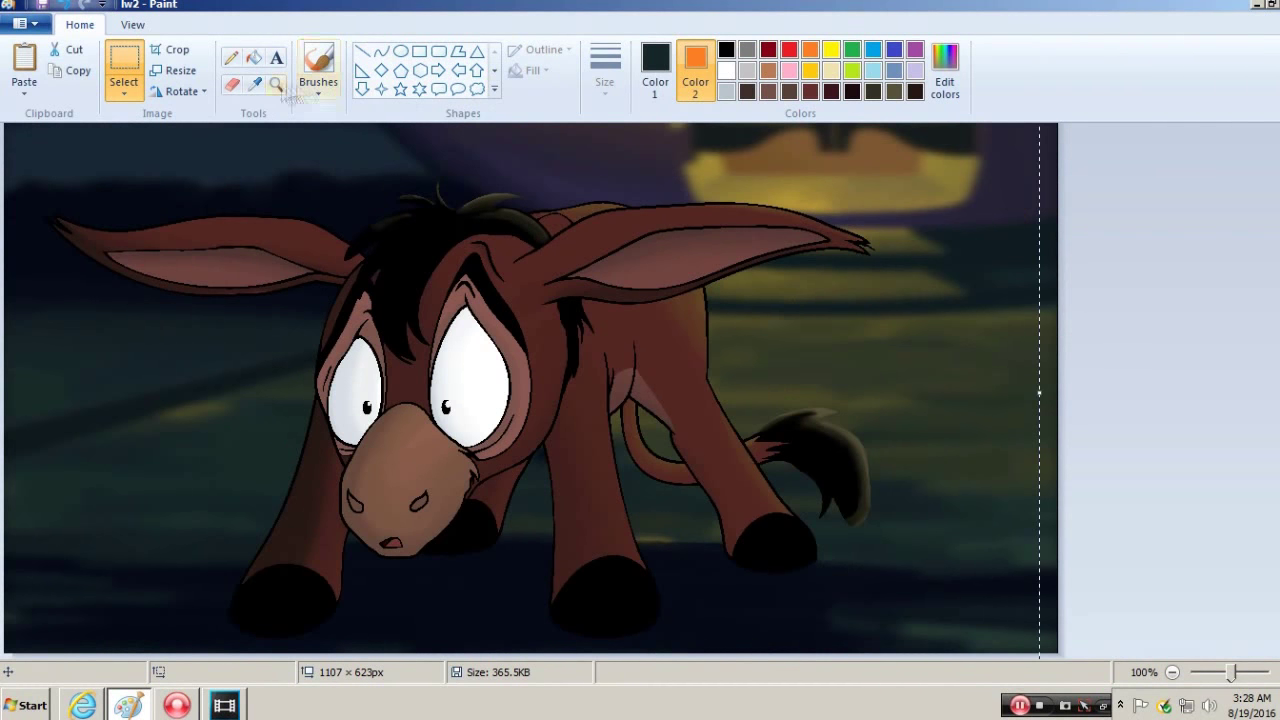
- Touch up the rear leg and tail against the background with black and sampled brown
left_click(327, 90)
scroll(371, 268, "down", 1)
scroll(371, 268, "up", 3)
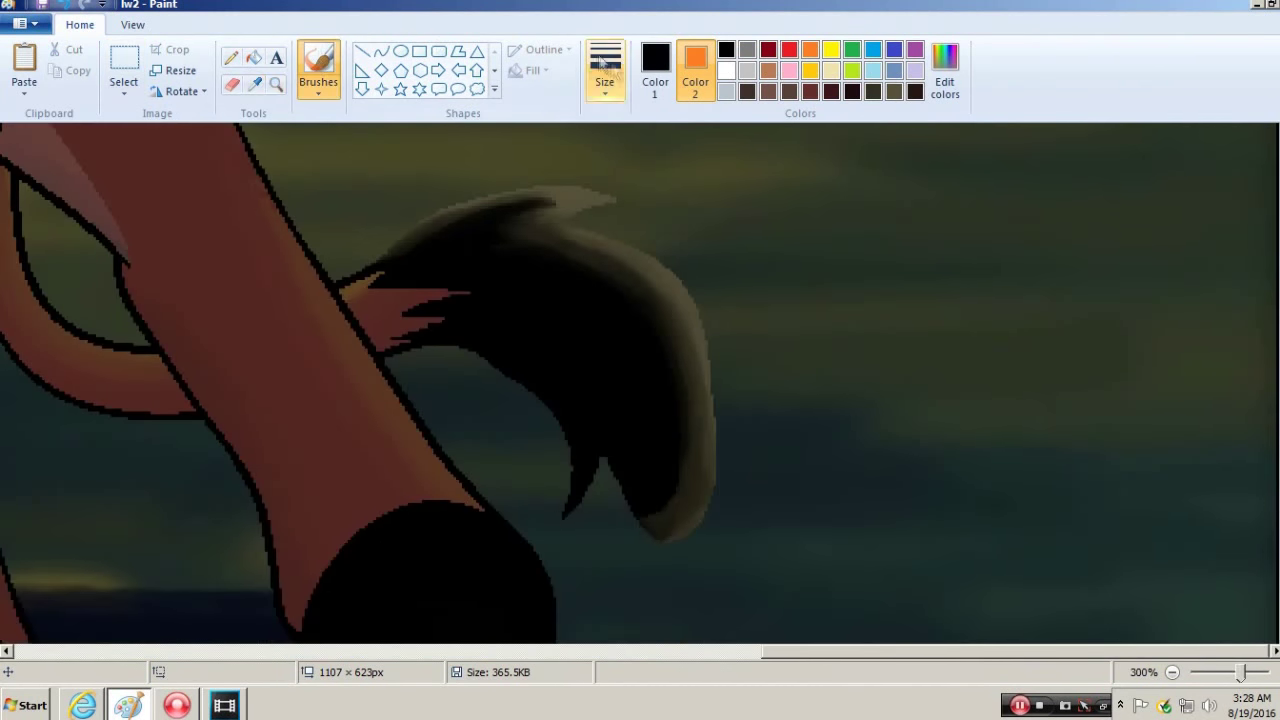
scroll(550, 117, "up", 3)
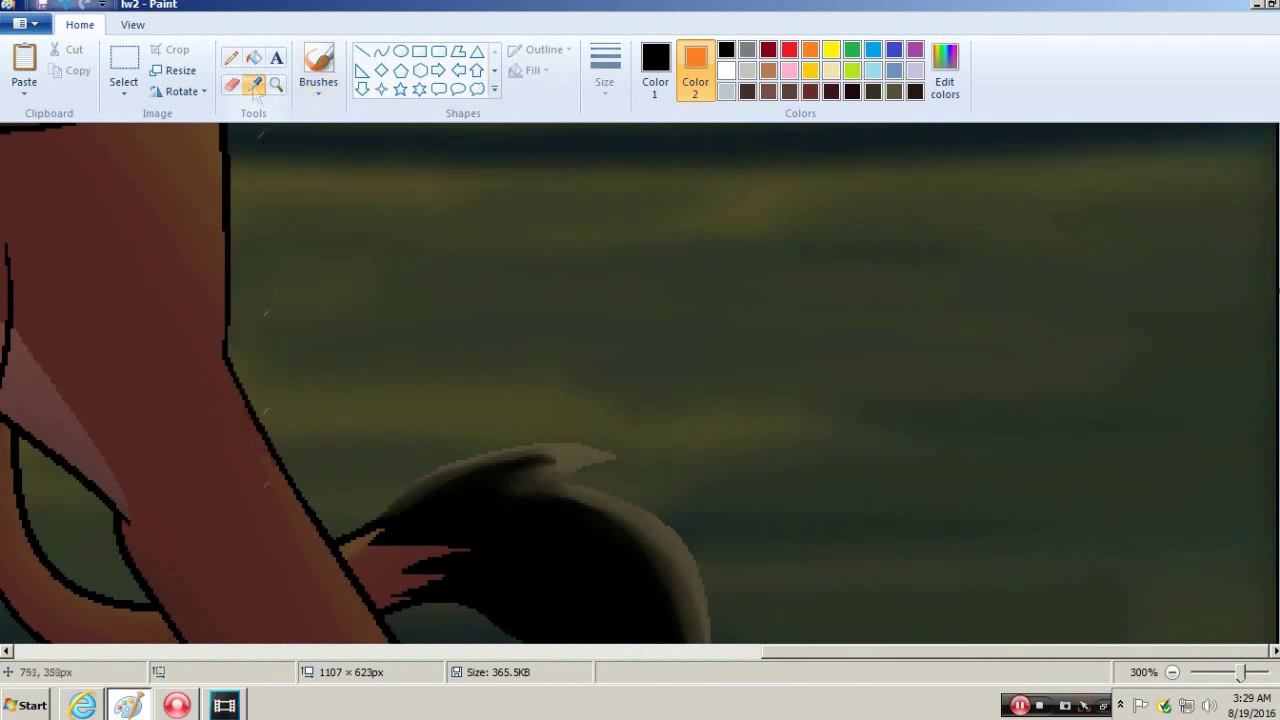
scroll(260, 165, "down", 3)
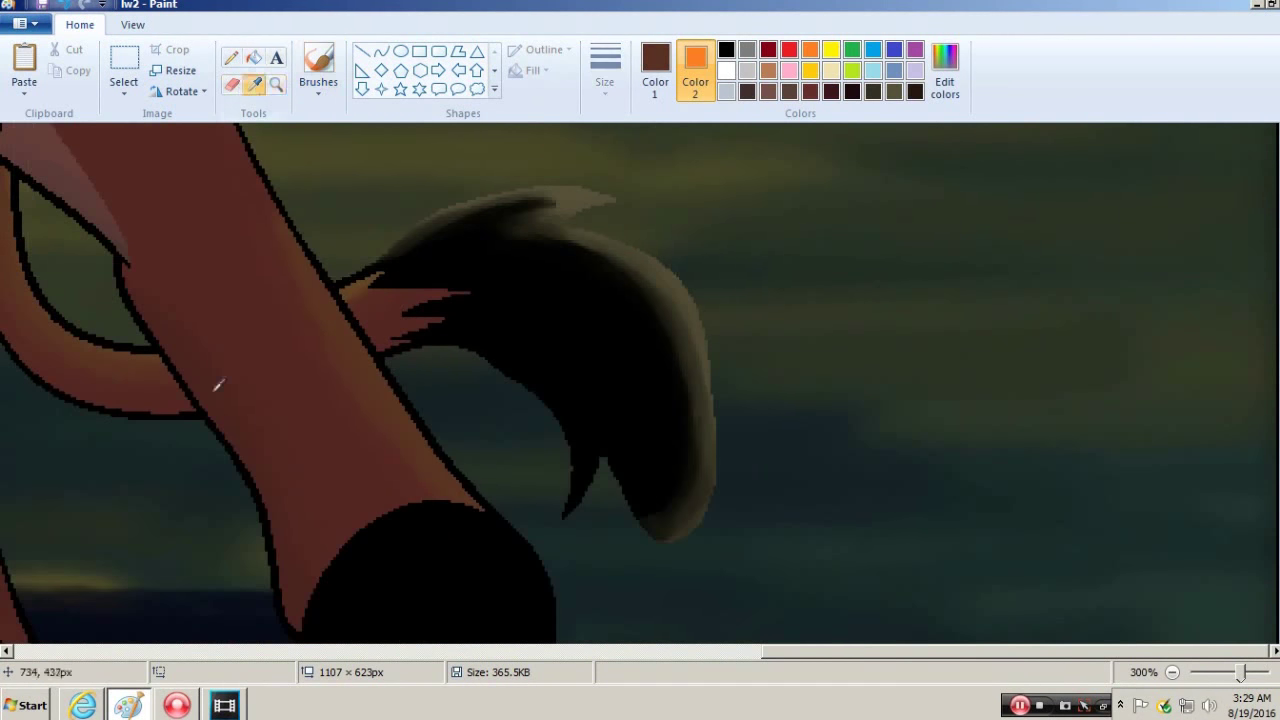
left_click(276, 84)
right_click(517, 217)
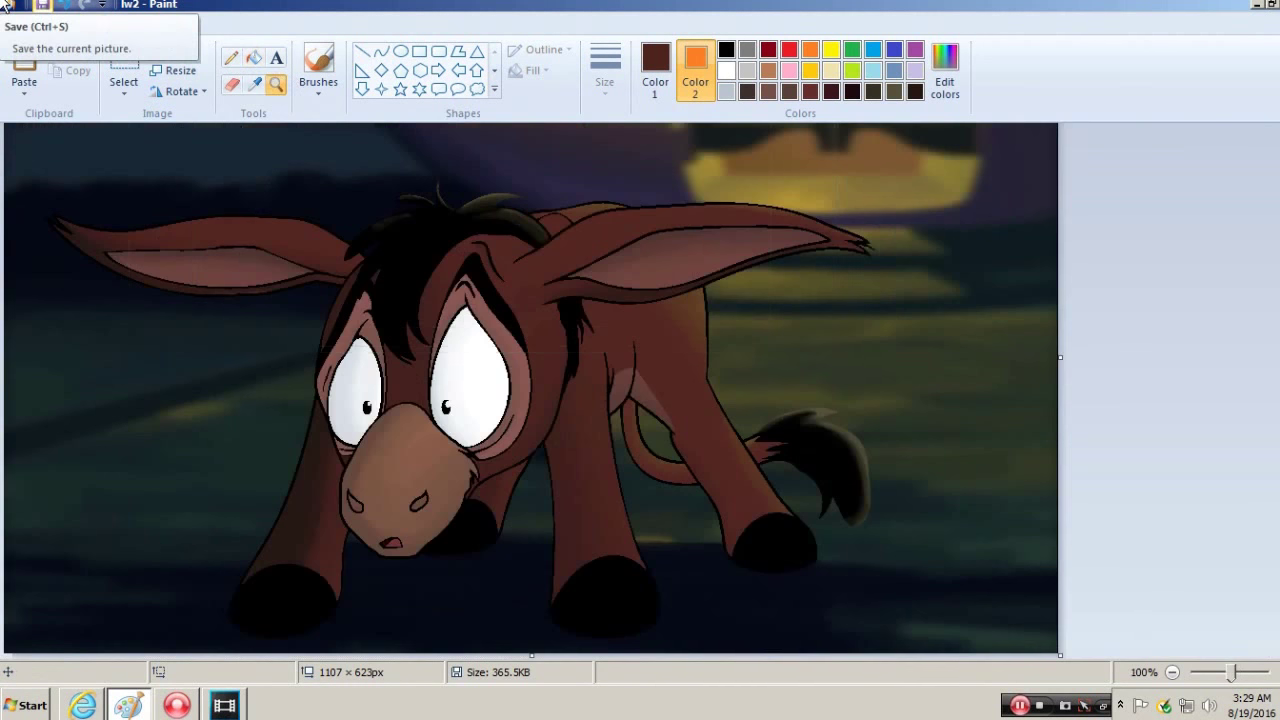